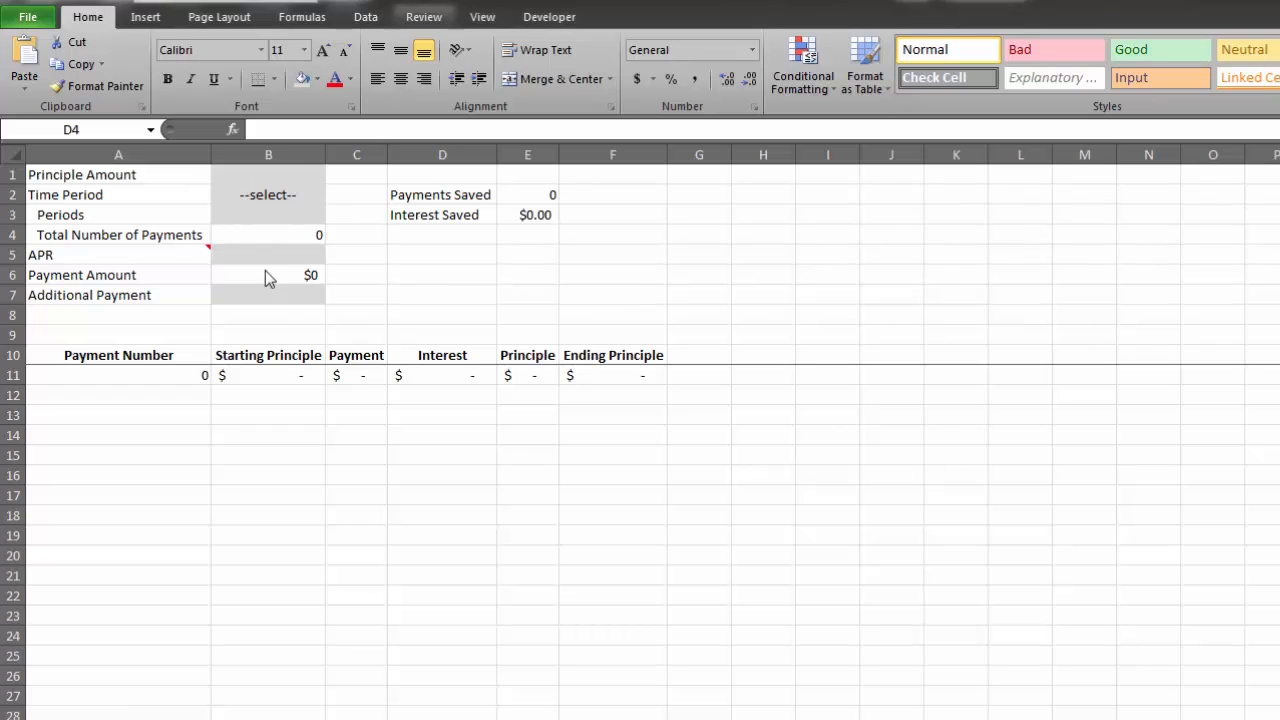
- Enter a principle amount of 10,000 in cell B1 of the loan inputs
{"action": "left_click", "coordinate": [256, 180]}
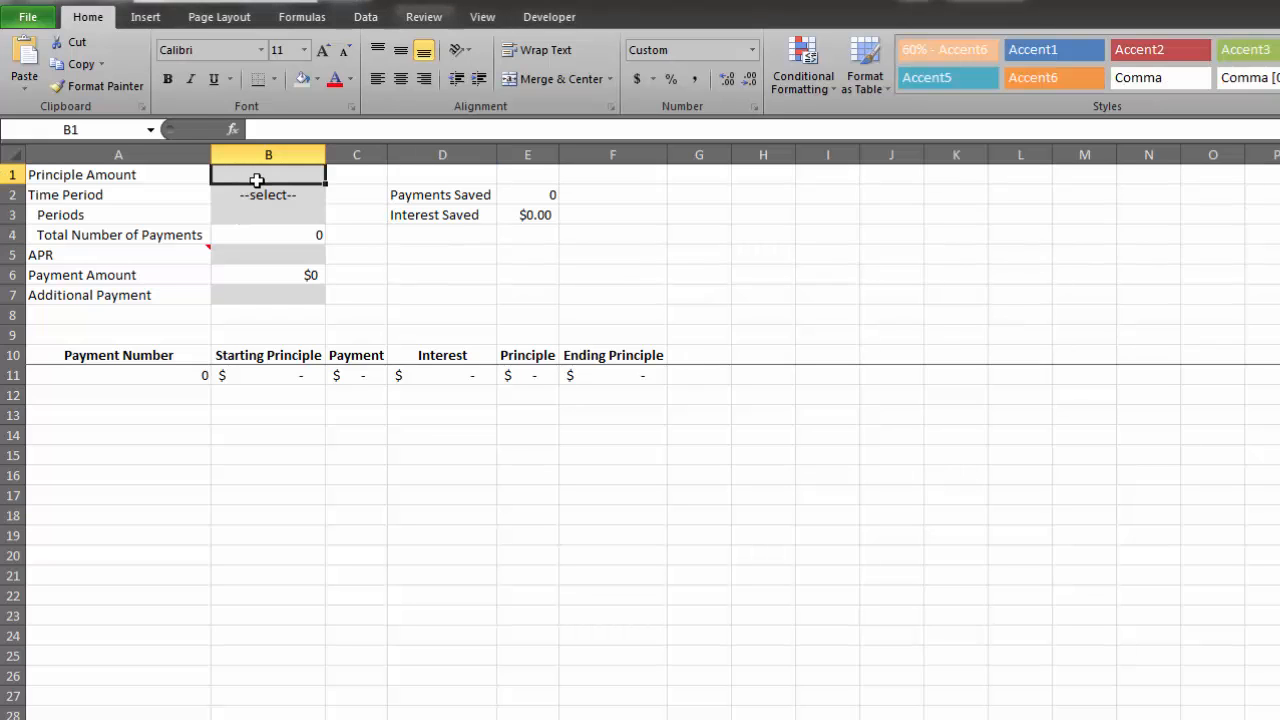
{"action": "type", "text": "10,0"}
{"action": "type", "text": "0000"}
{"action": "key", "text": "Return"}
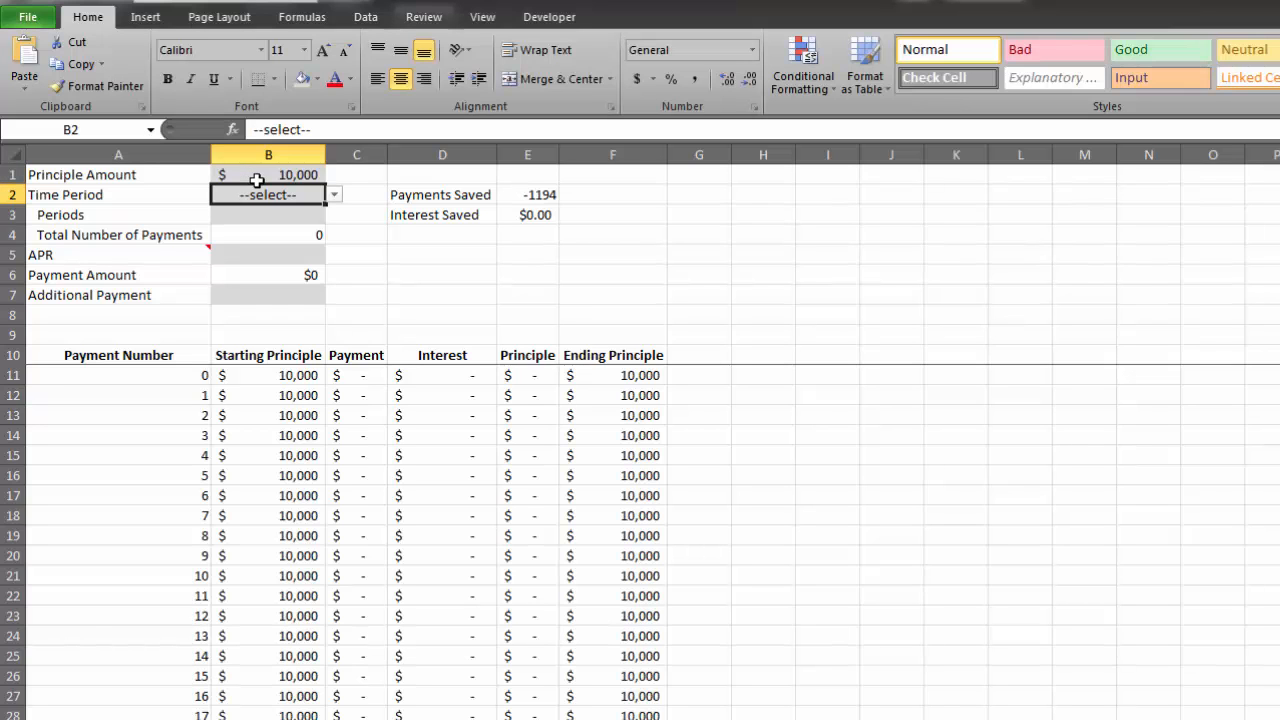
- Choose Year as the loan's time period and enter 1 as the number of periods
{"action": "left_click", "coordinate": [333, 196]}
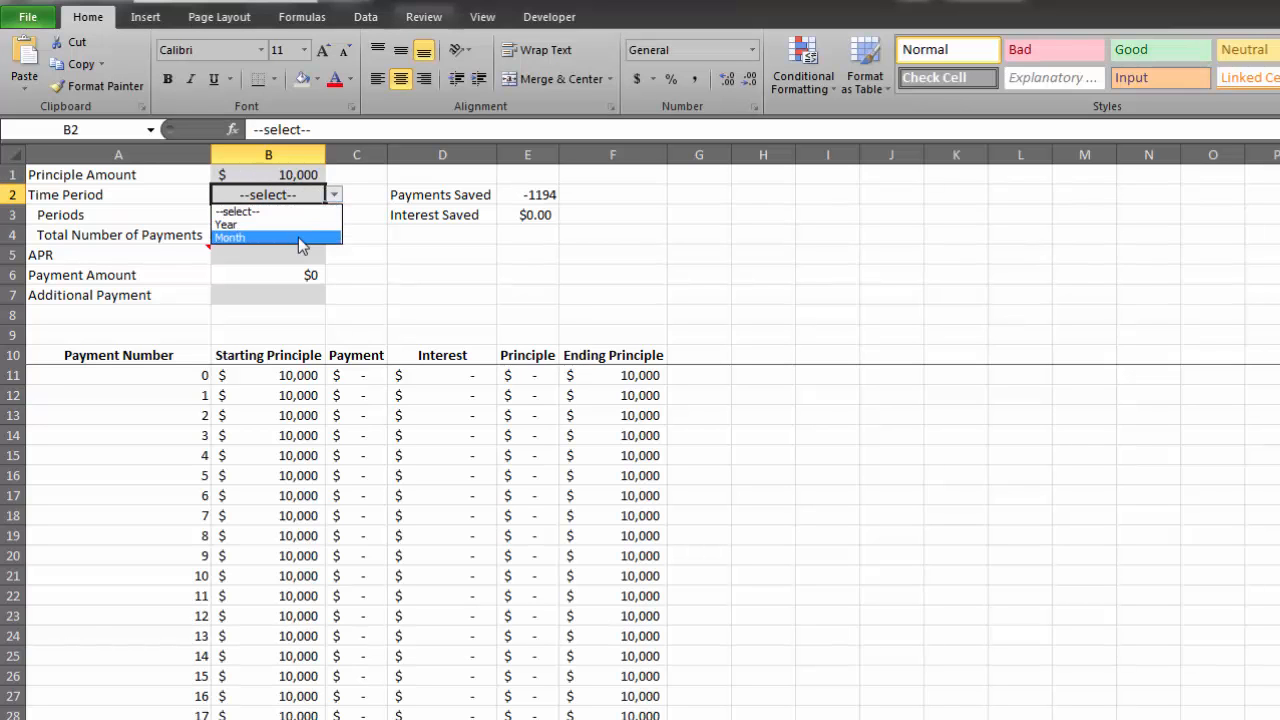
{"action": "left_click", "coordinate": [289, 225]}
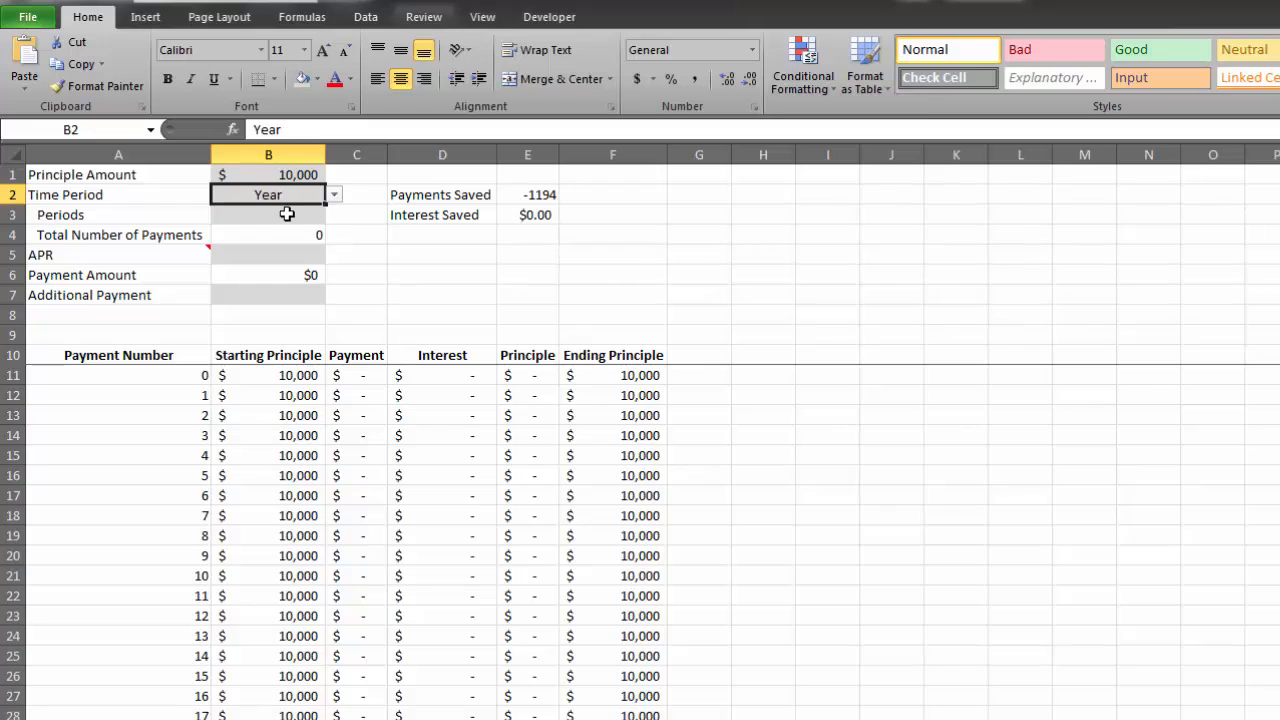
{"action": "left_click", "coordinate": [287, 216]}
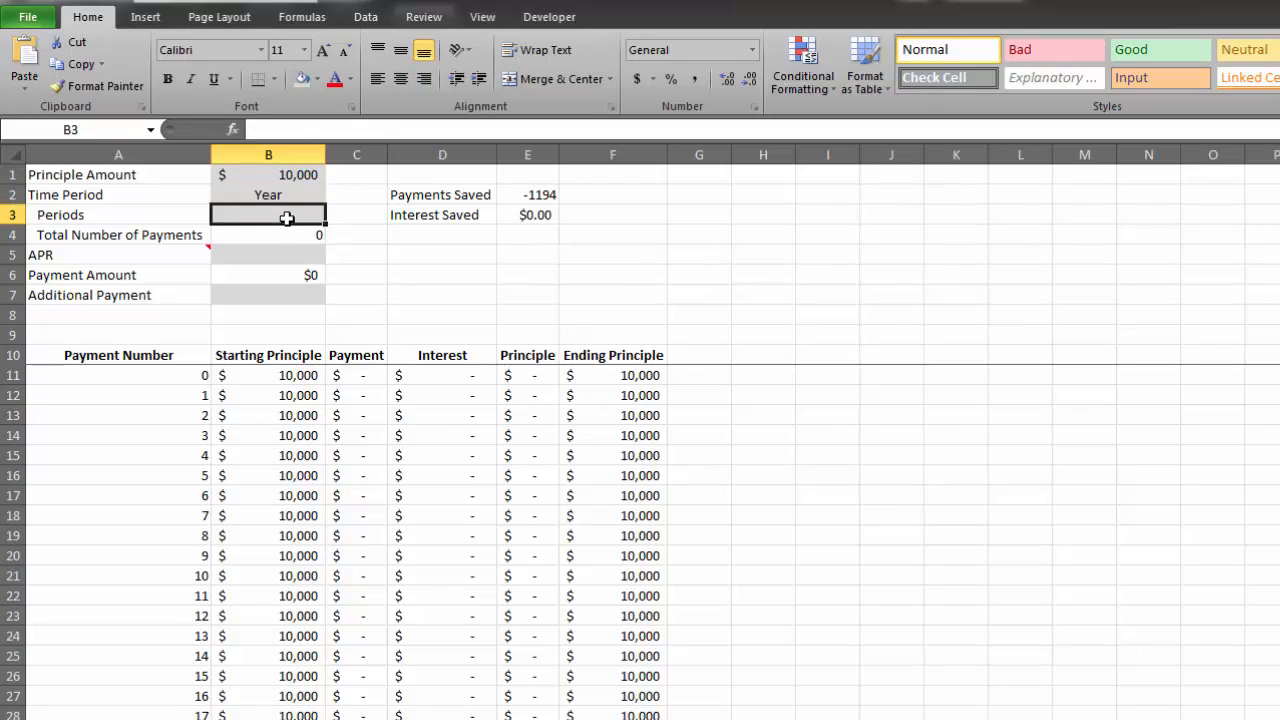
{"action": "type", "text": "1"}
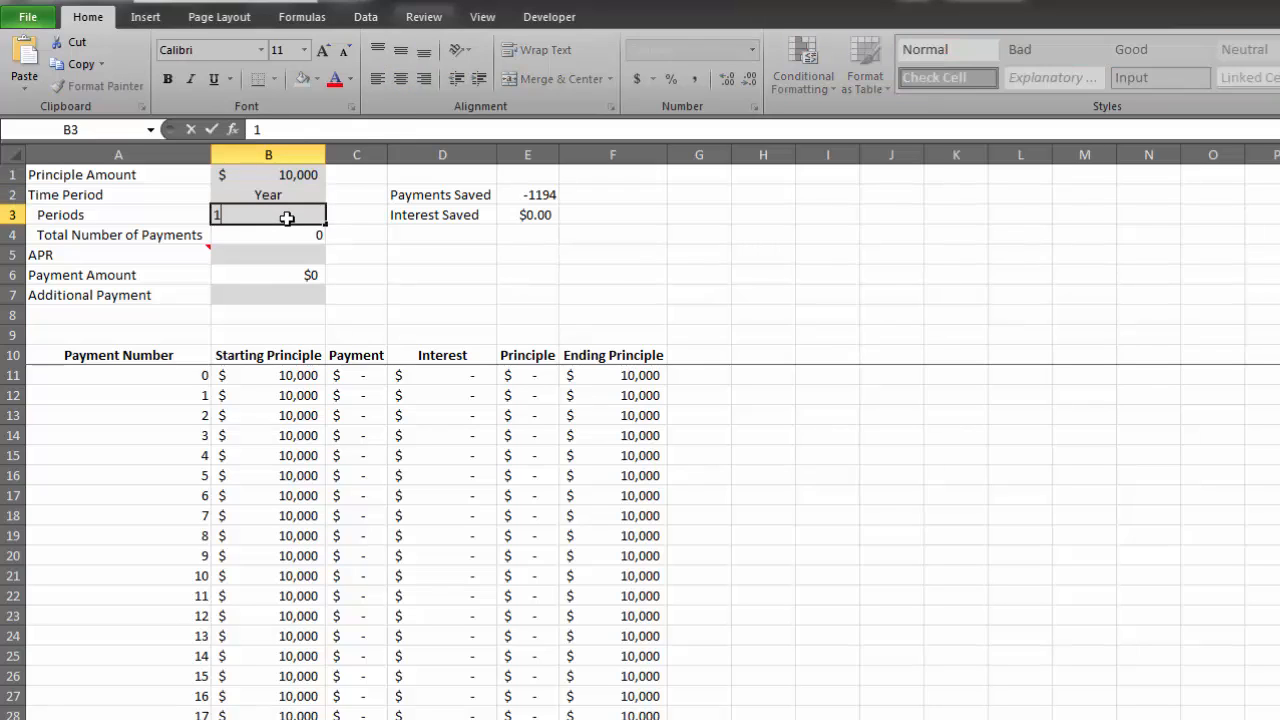
{"action": "key", "text": "Return"}
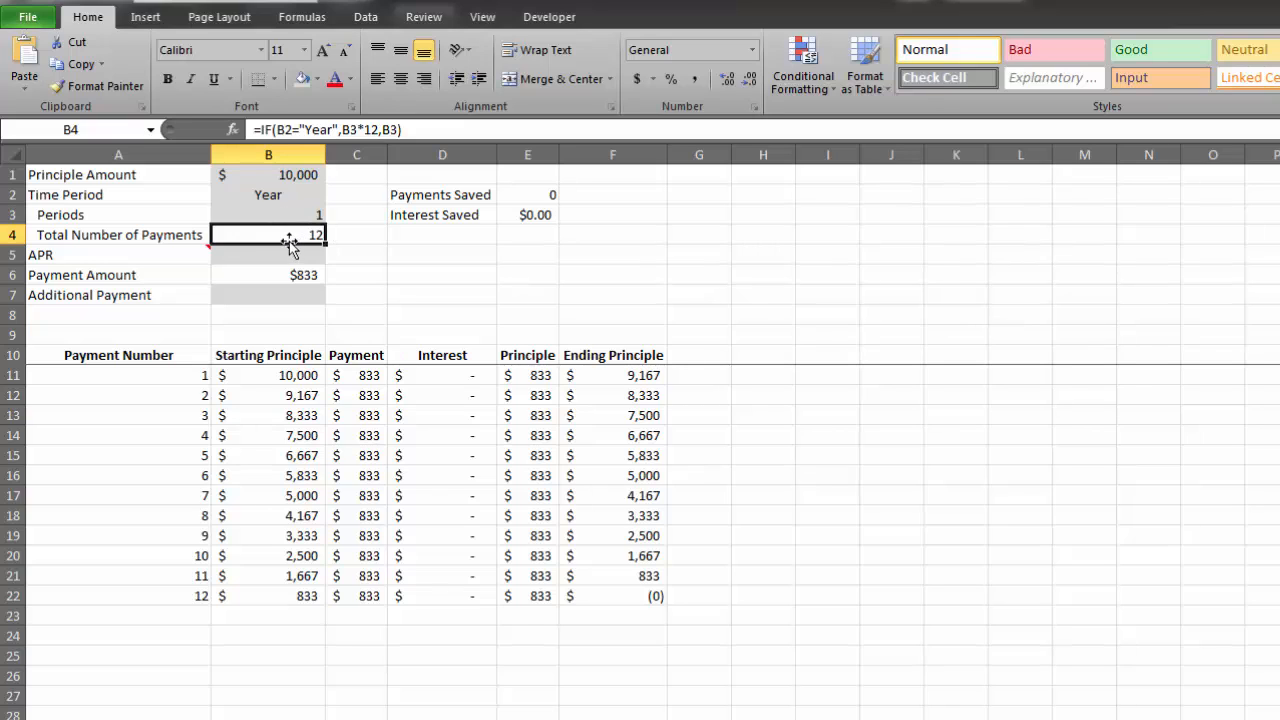
- Switch the time period to Month and set the number of periods to 12
{"action": "left_click", "coordinate": [300, 197]}
{"action": "left_click", "coordinate": [334, 195]}
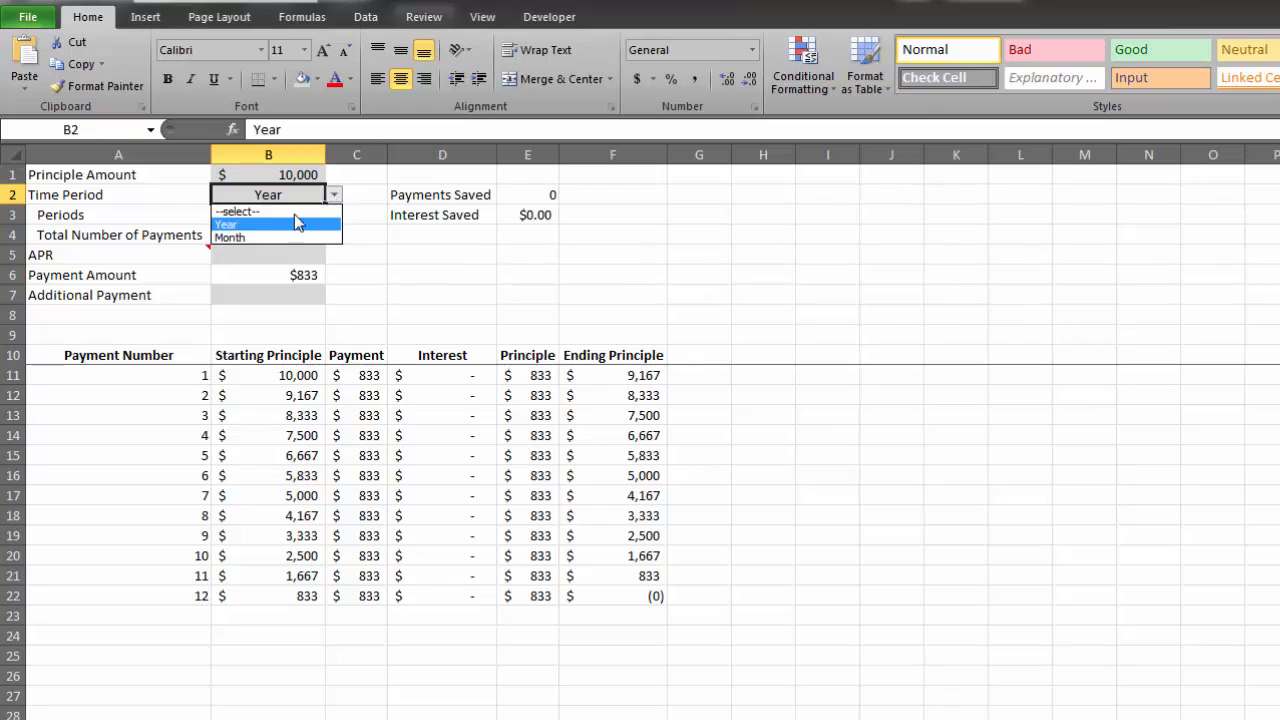
{"action": "left_click", "coordinate": [297, 227]}
{"action": "left_click", "coordinate": [334, 195]}
{"action": "left_click", "coordinate": [262, 237]}
{"action": "left_click", "coordinate": [270, 217]}
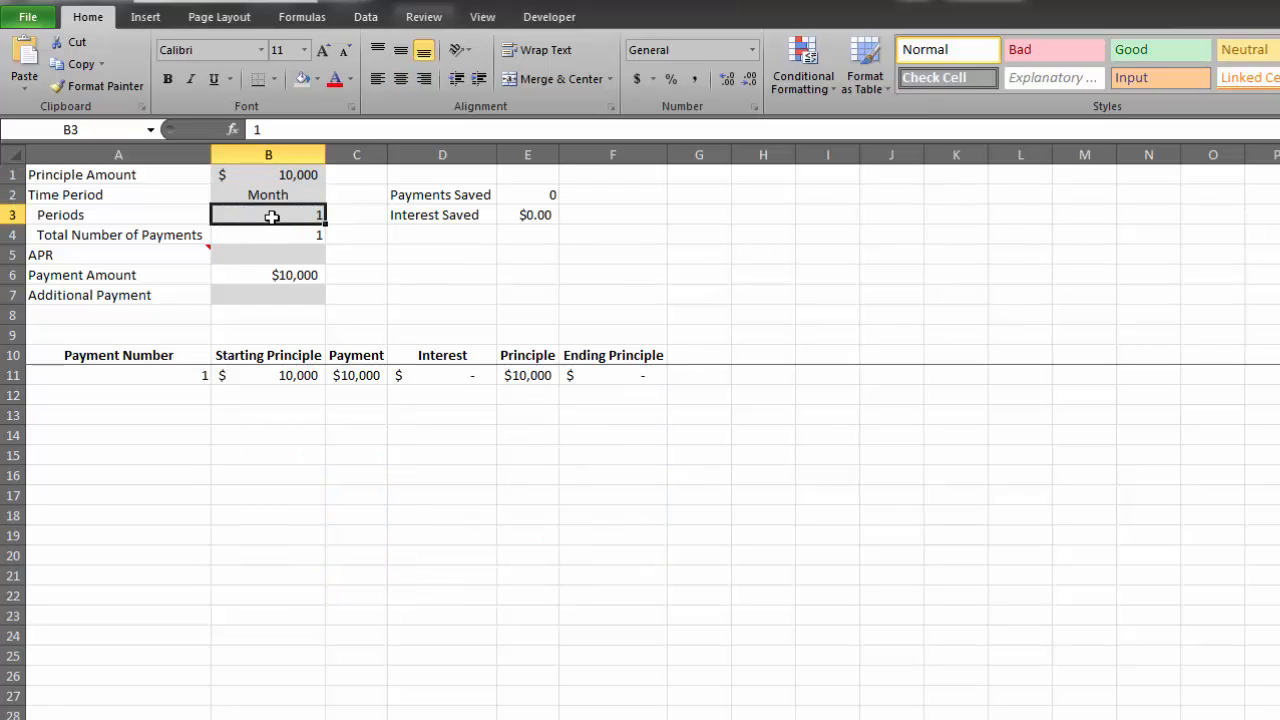
{"action": "type", "text": "12"}
{"action": "key", "text": "Return"}
- Change the time period back to Year and set the number of periods to 1
{"action": "left_click", "coordinate": [320, 199]}
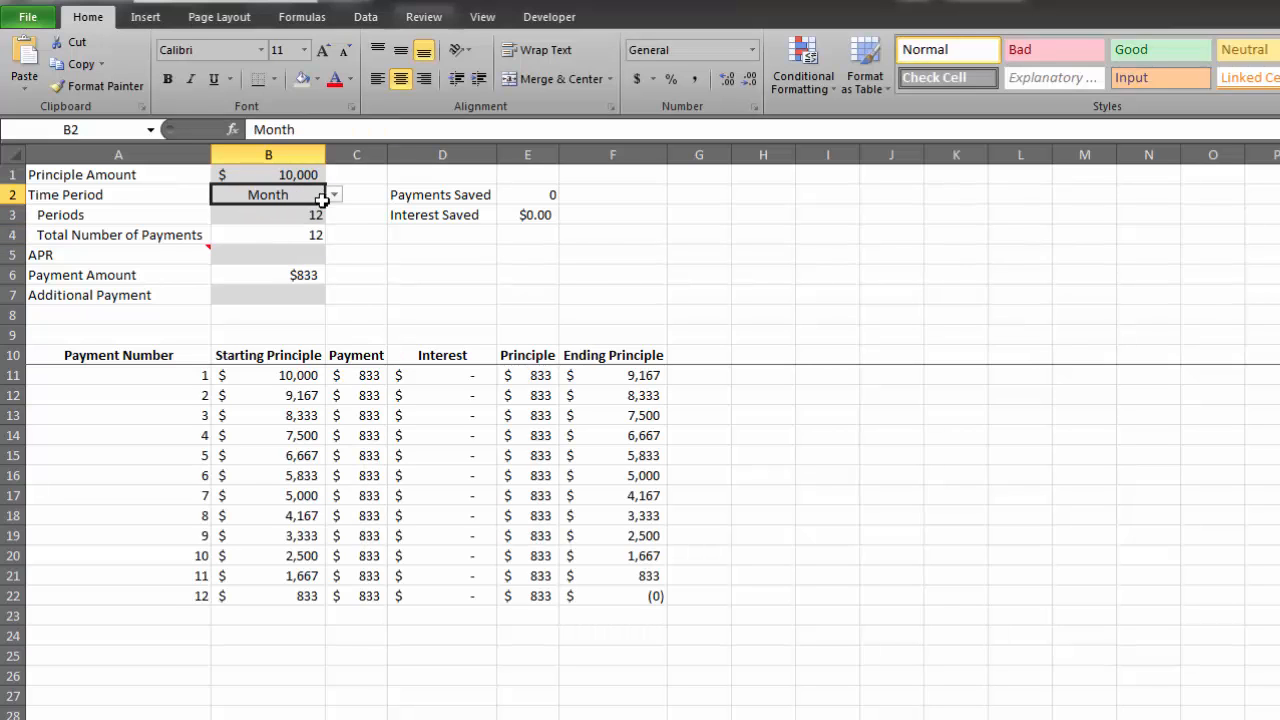
{"action": "left_click", "coordinate": [334, 195]}
{"action": "left_click", "coordinate": [264, 224]}
{"action": "left_click", "coordinate": [291, 220]}
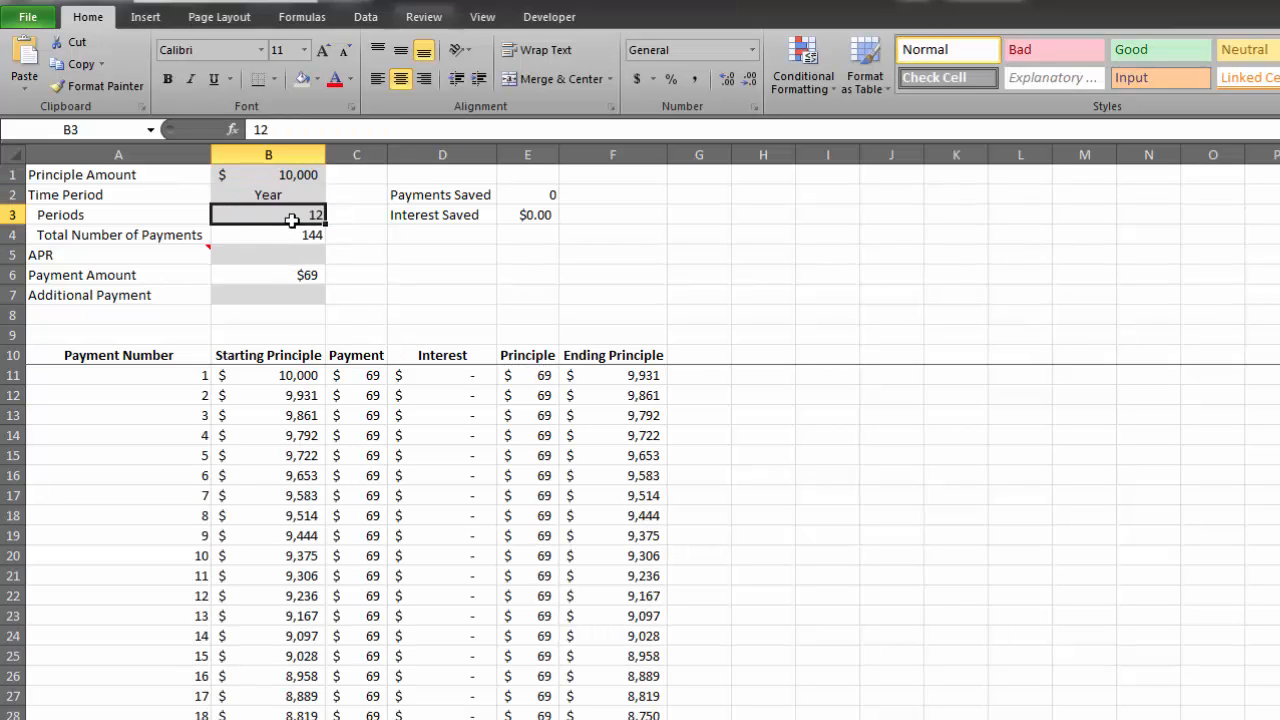
{"action": "type", "text": "1"}
{"action": "key", "text": "Return"}
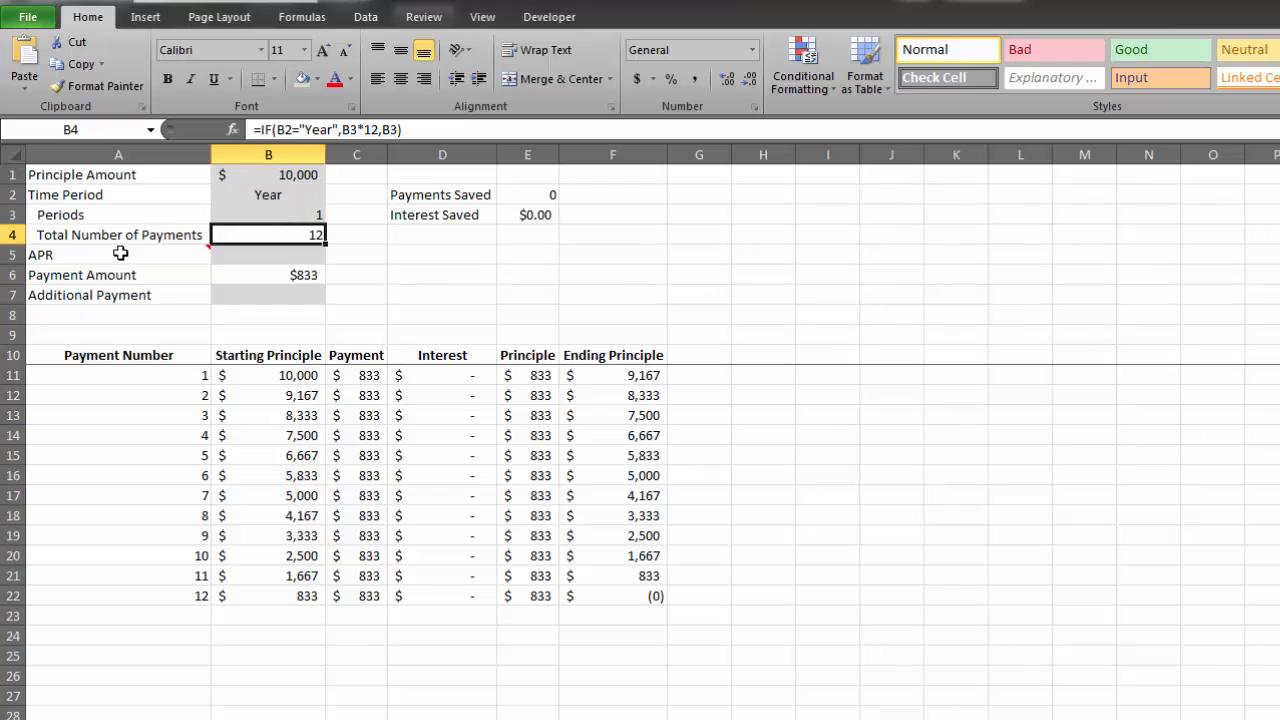
- Set the loan's APR to 8.5% in cell B5
{"action": "left_click", "coordinate": [256, 254]}
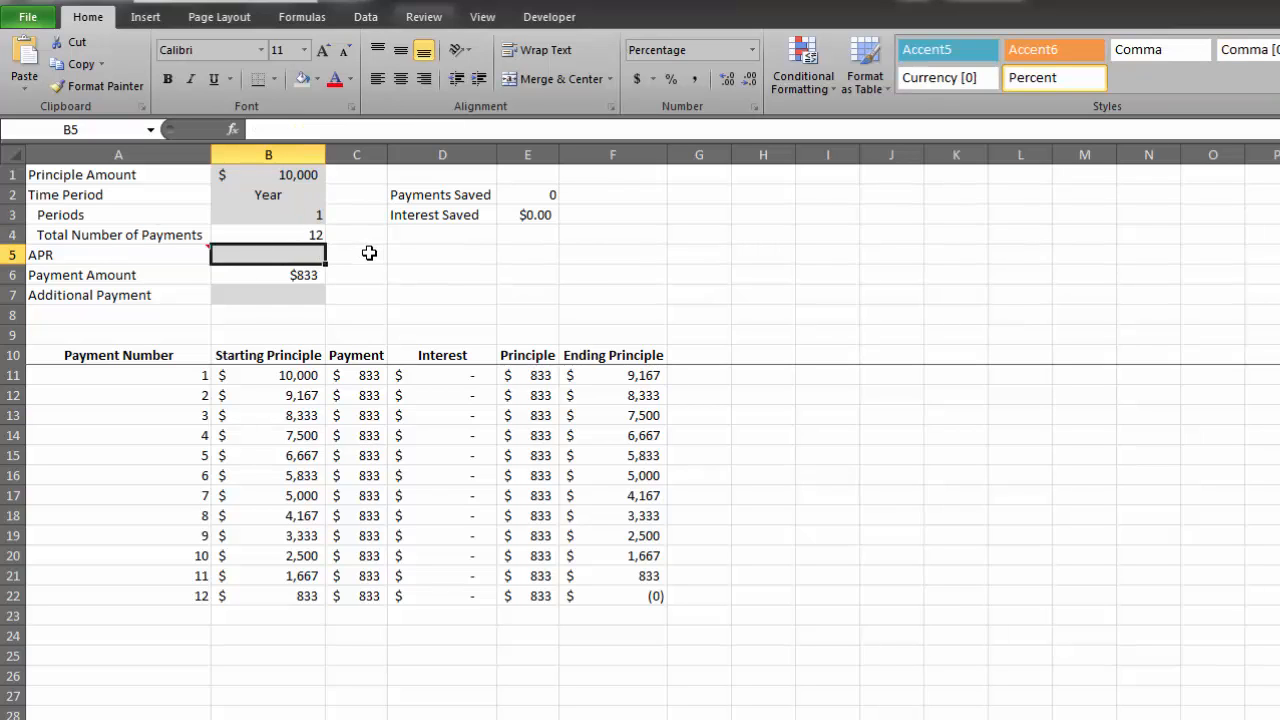
{"action": "type", "text": "8."}
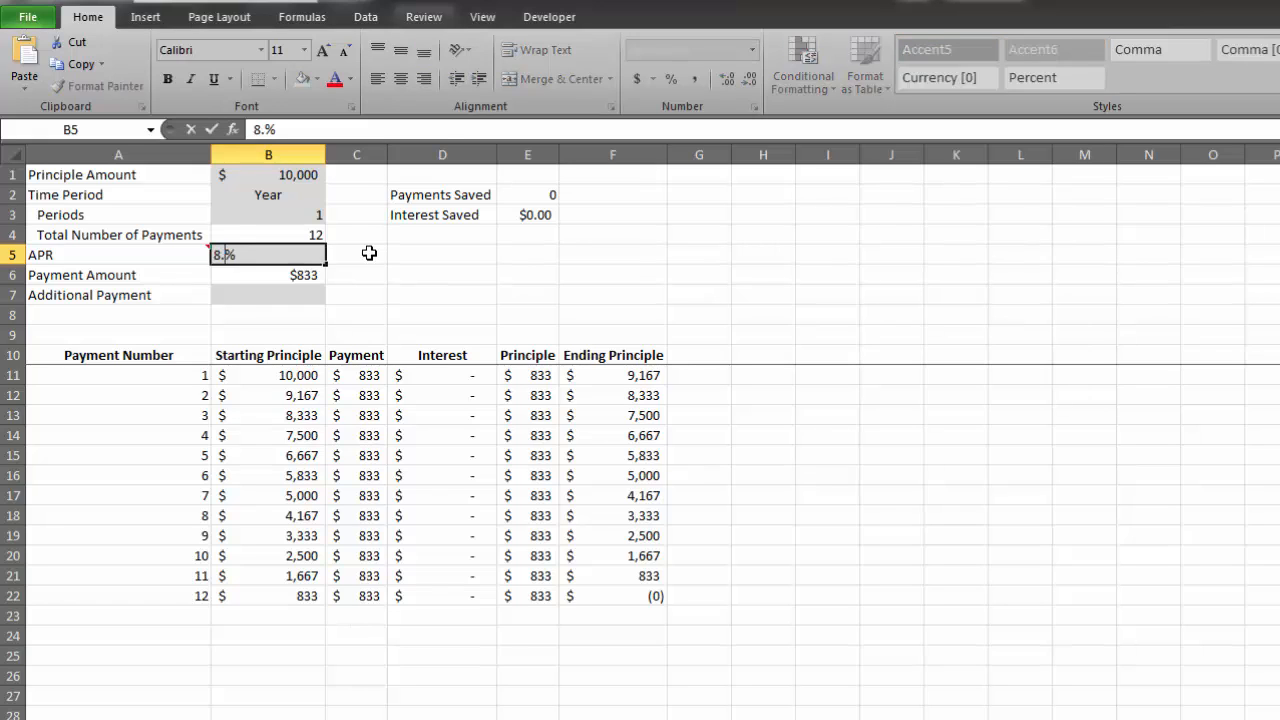
{"action": "type", "text": "5"}
{"action": "key", "text": "Return"}
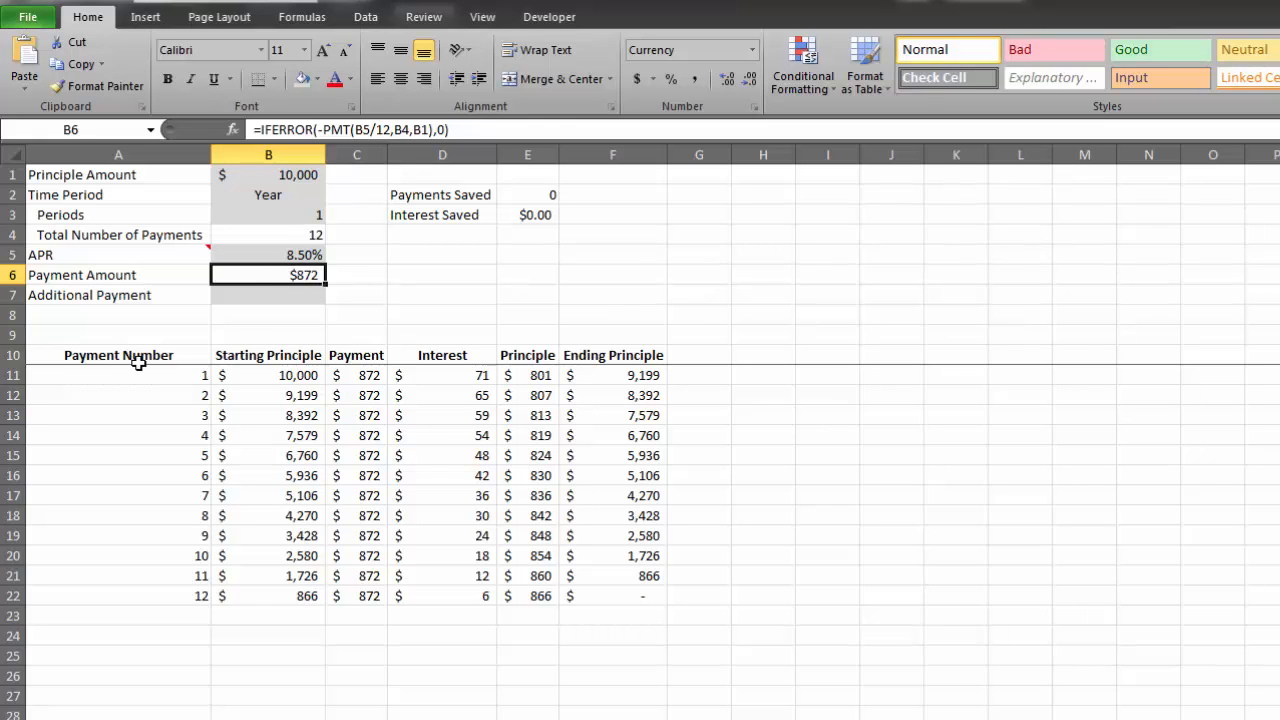
- Review the payment schedule's Payment, Interest, Principle and Ending Principle columns through to the final payment
{"action": "left_click_drag", "start_coordinate": [138, 368], "coordinate": [20, 376]}
{"action": "left_click", "coordinate": [437, 511]}
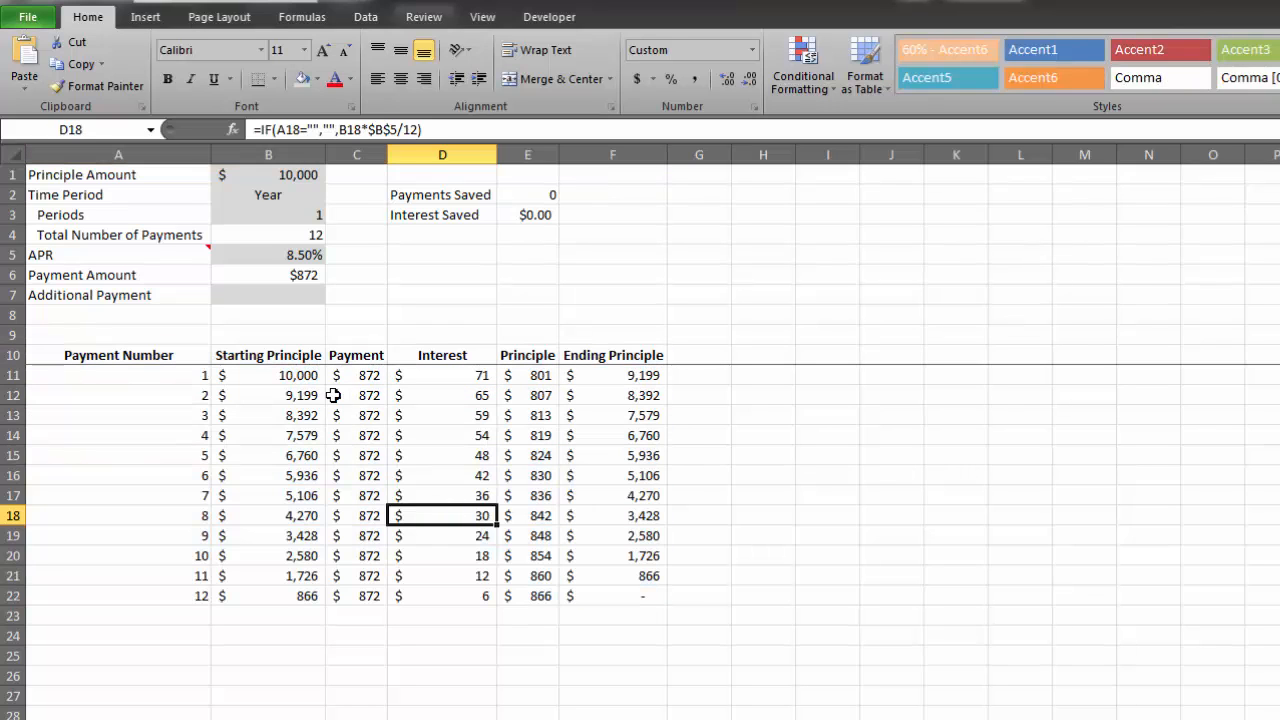
{"action": "left_click_drag", "start_coordinate": [352, 377], "coordinate": [350, 596]}
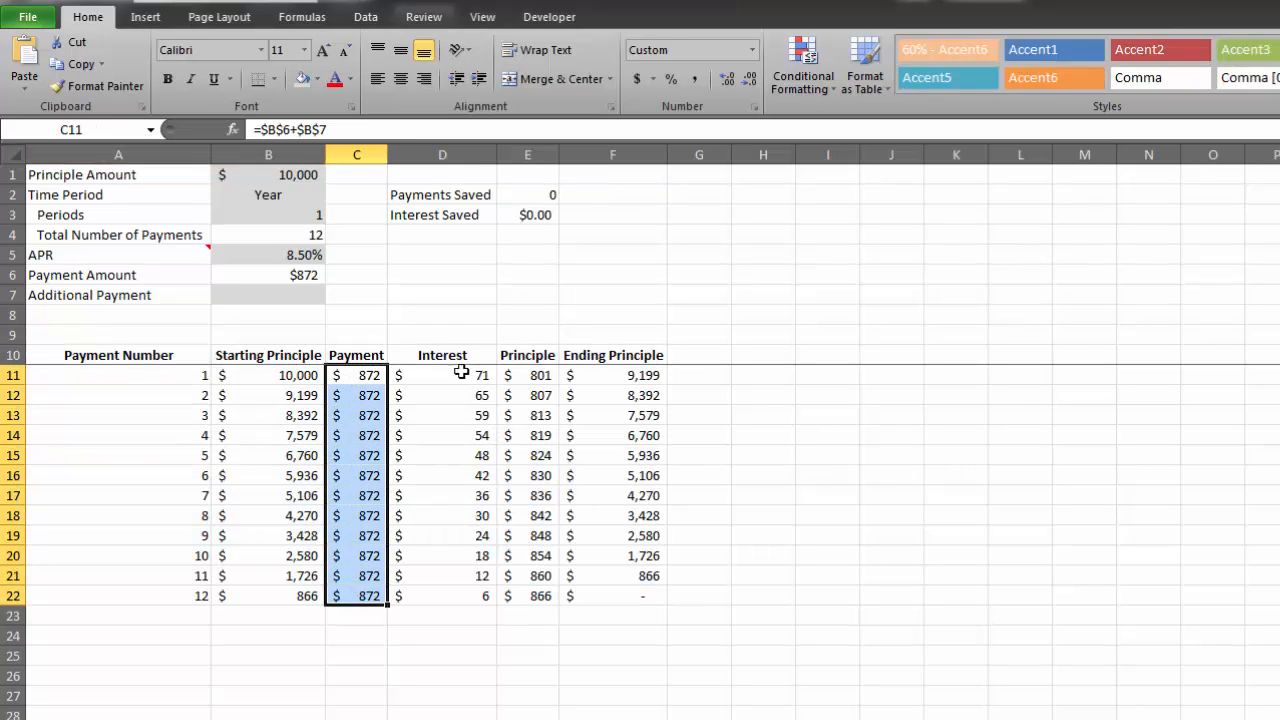
{"action": "left_click_drag", "start_coordinate": [448, 381], "coordinate": [450, 556]}
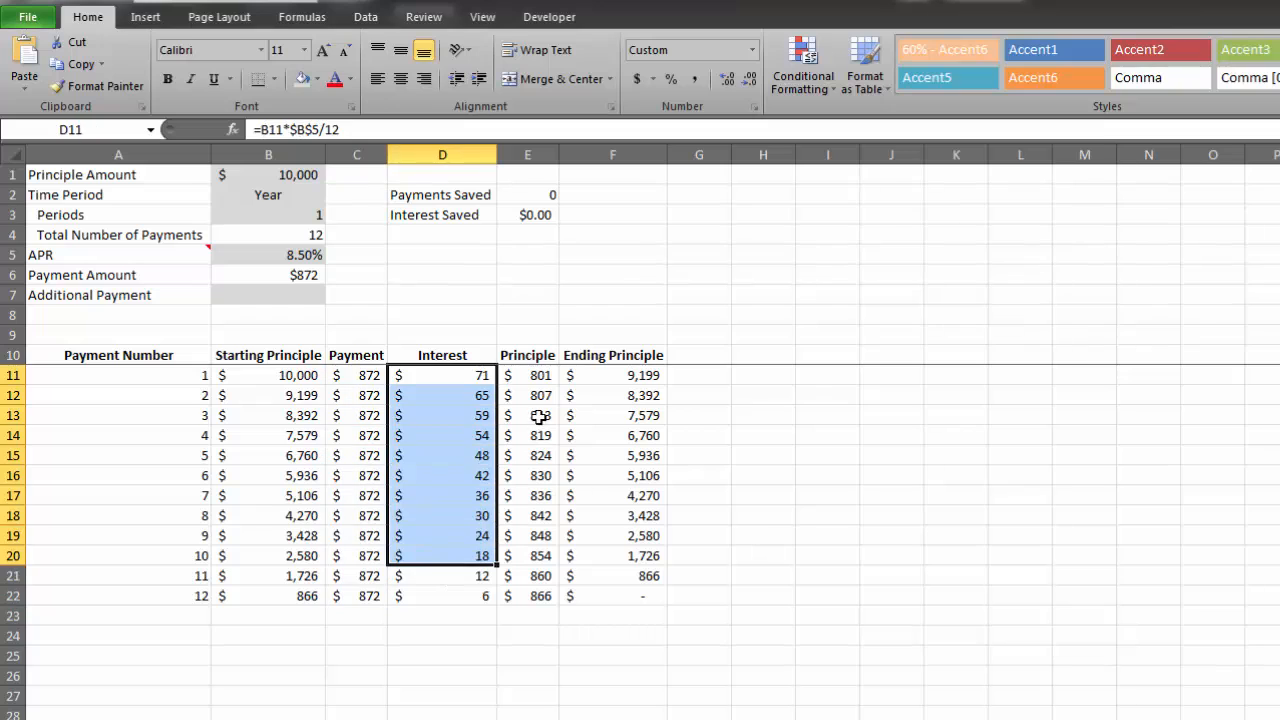
{"action": "left_click_drag", "start_coordinate": [540, 417], "coordinate": [540, 496]}
{"action": "left_click_drag", "start_coordinate": [602, 417], "coordinate": [624, 538]}
{"action": "left_click", "coordinate": [631, 595]}
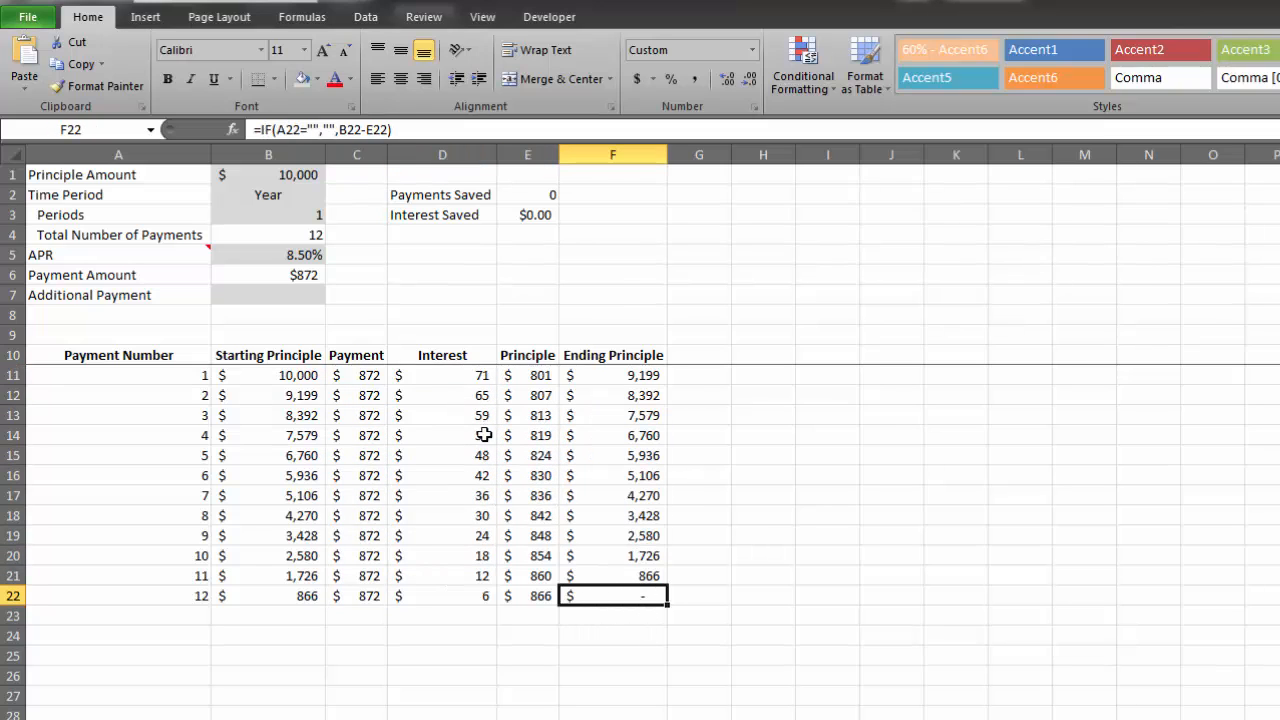
{"action": "left_click", "coordinate": [585, 495]}
- Enter an additional payment of 100 in cell B7
{"action": "left_click", "coordinate": [275, 294]}
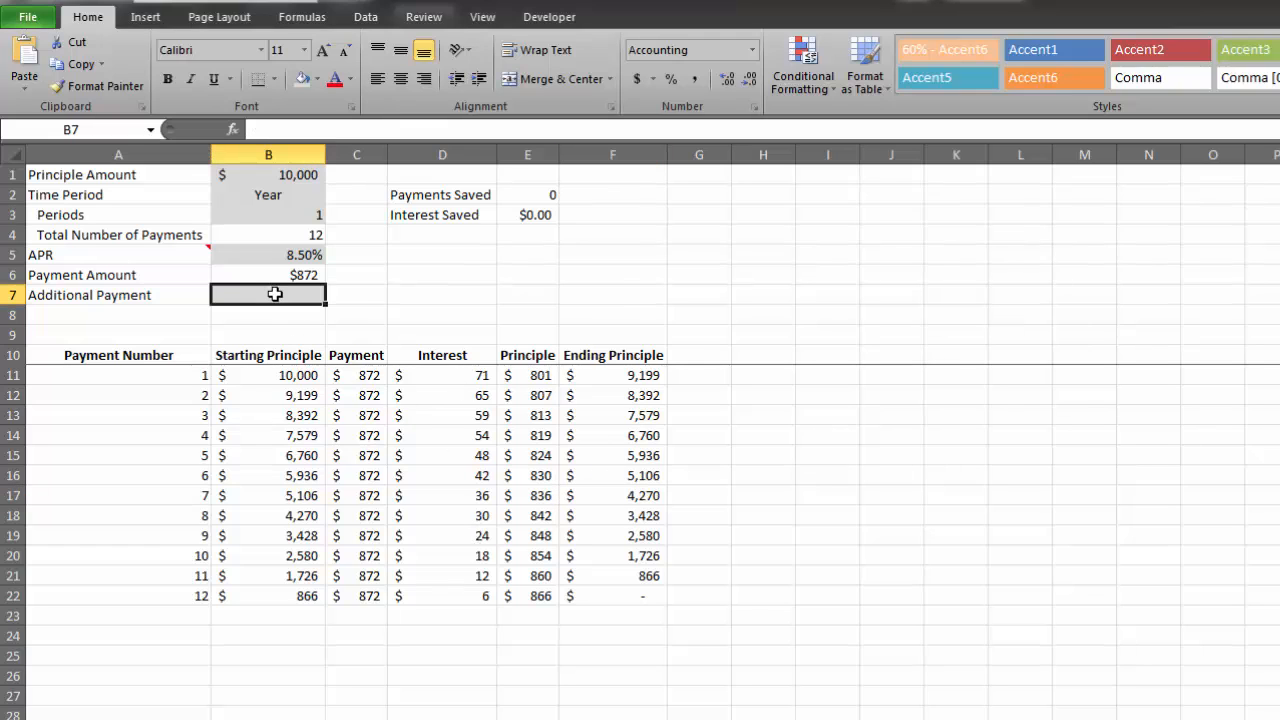
{"action": "type", "text": "100"}
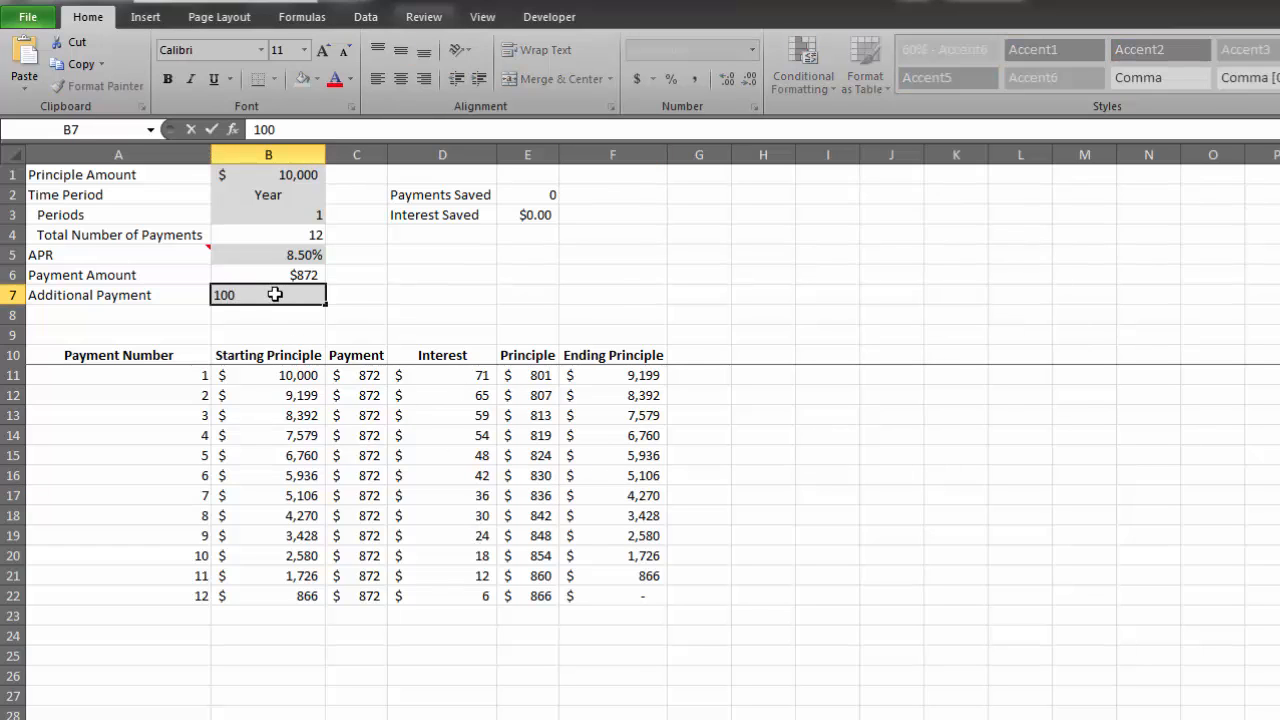
{"action": "key", "text": "Return"}
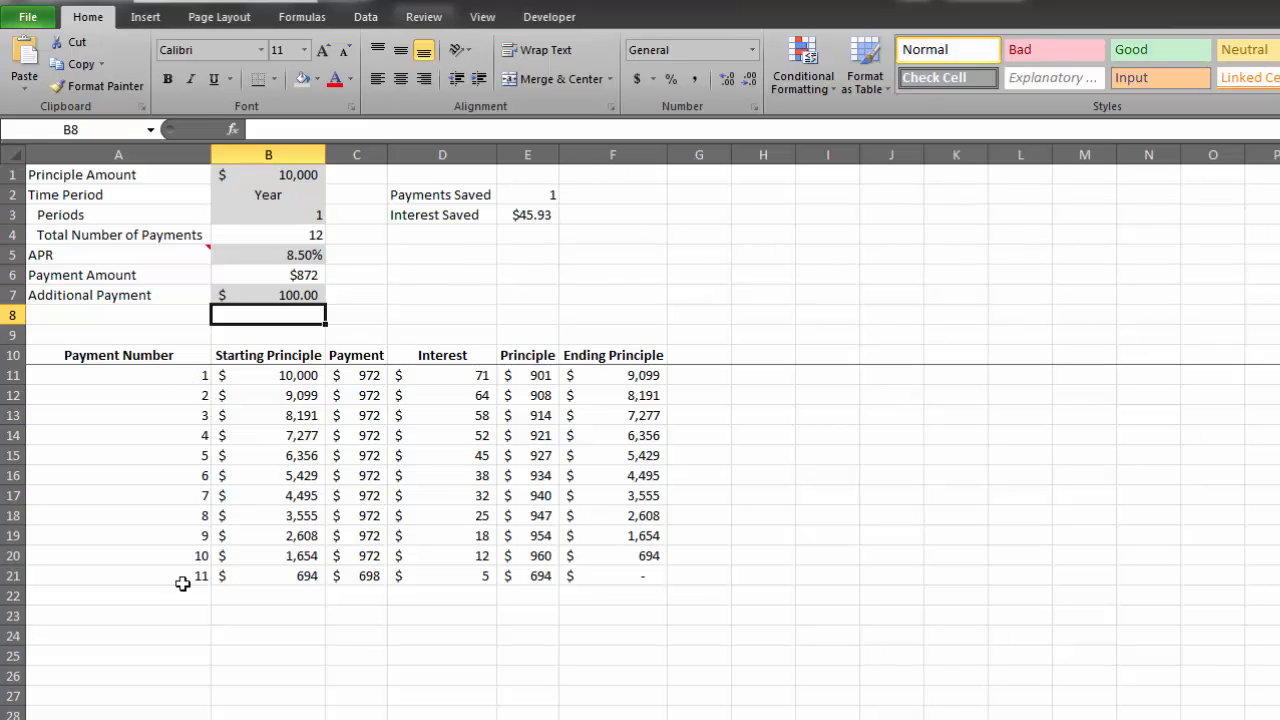
- Examine the payment numbers and last payment in the recalculated schedule, and the Payments Saved figure in E2
{"action": "left_click_drag", "start_coordinate": [183, 568], "coordinate": [164, 376]}
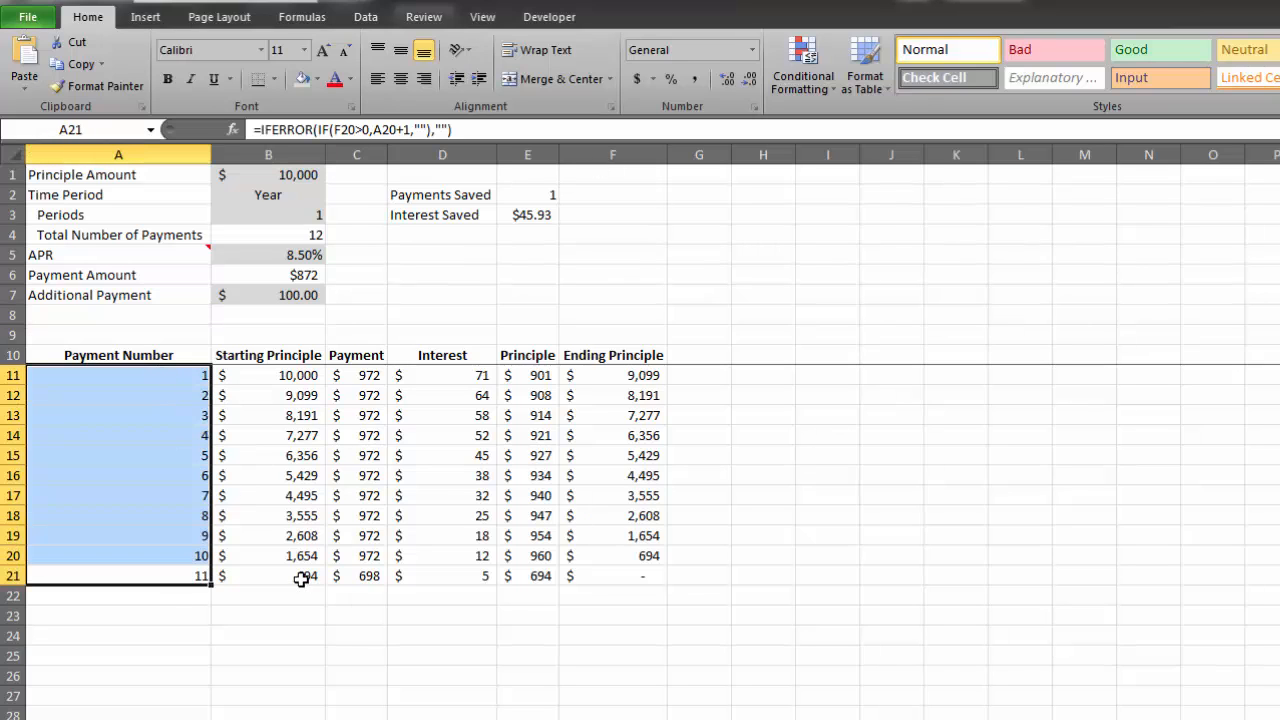
{"action": "left_click", "coordinate": [454, 613]}
{"action": "left_click", "coordinate": [362, 595]}
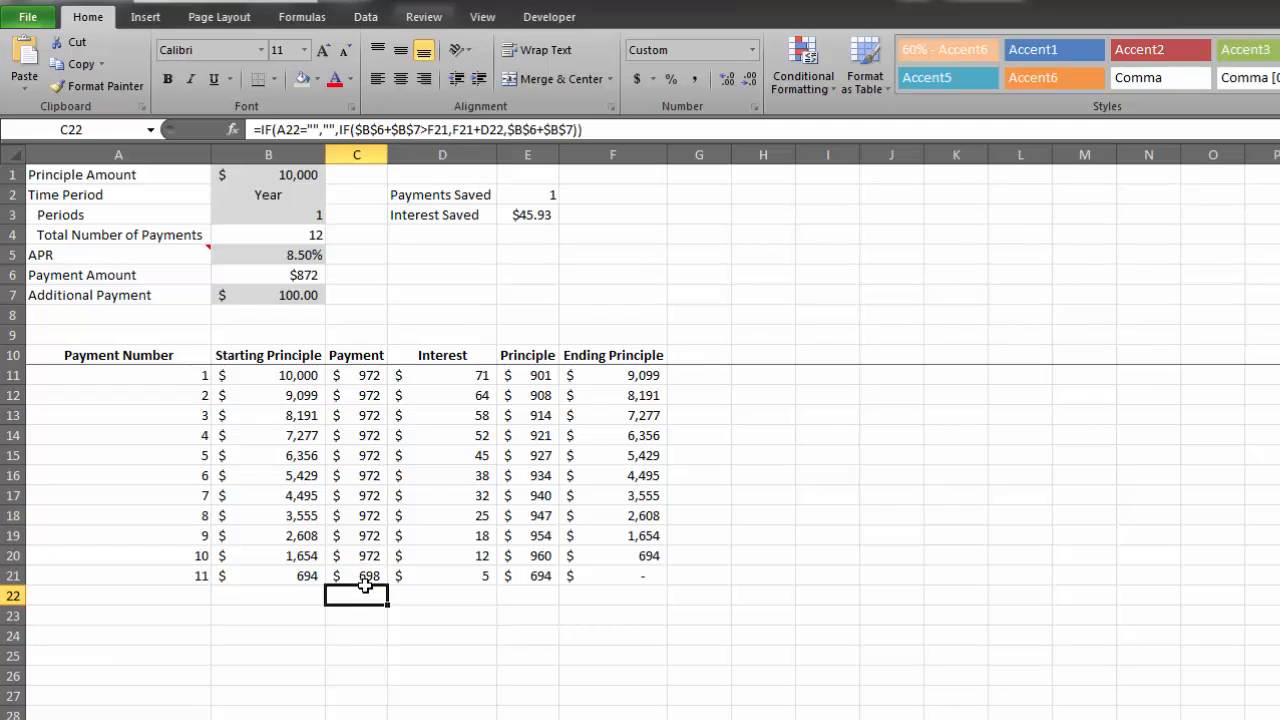
{"action": "left_click", "coordinate": [366, 576]}
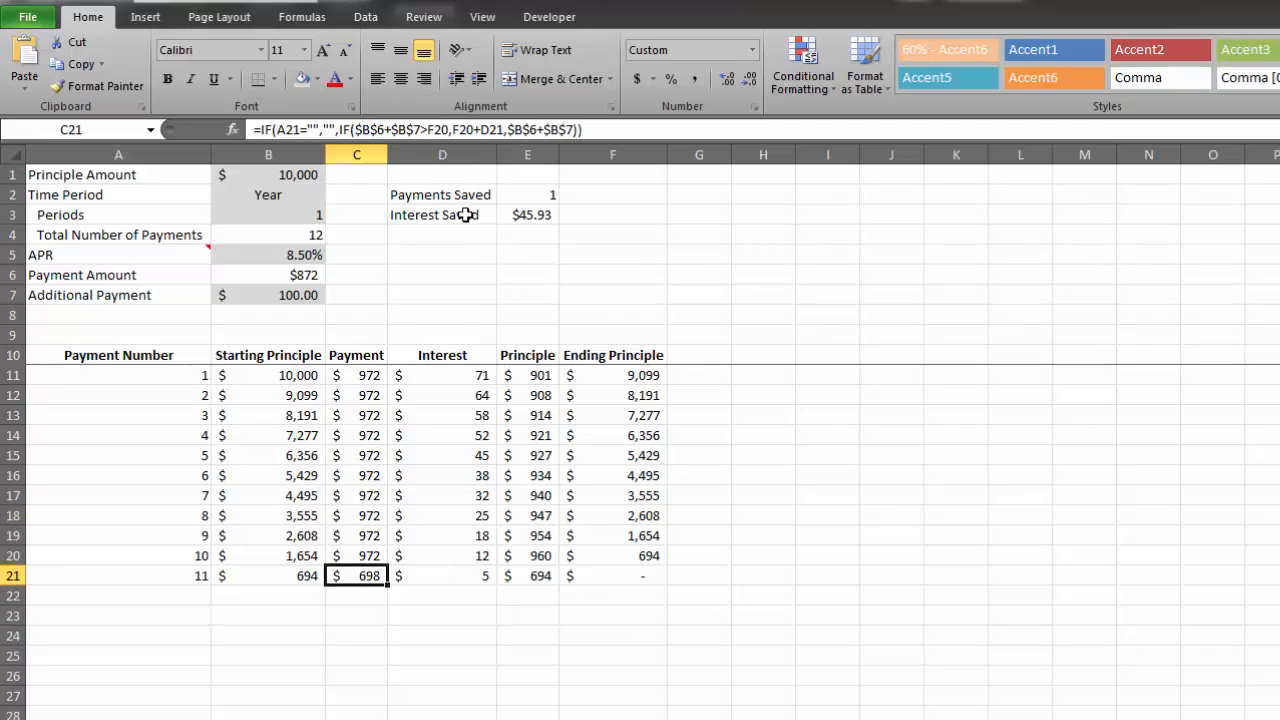
{"action": "left_click", "coordinate": [540, 194]}
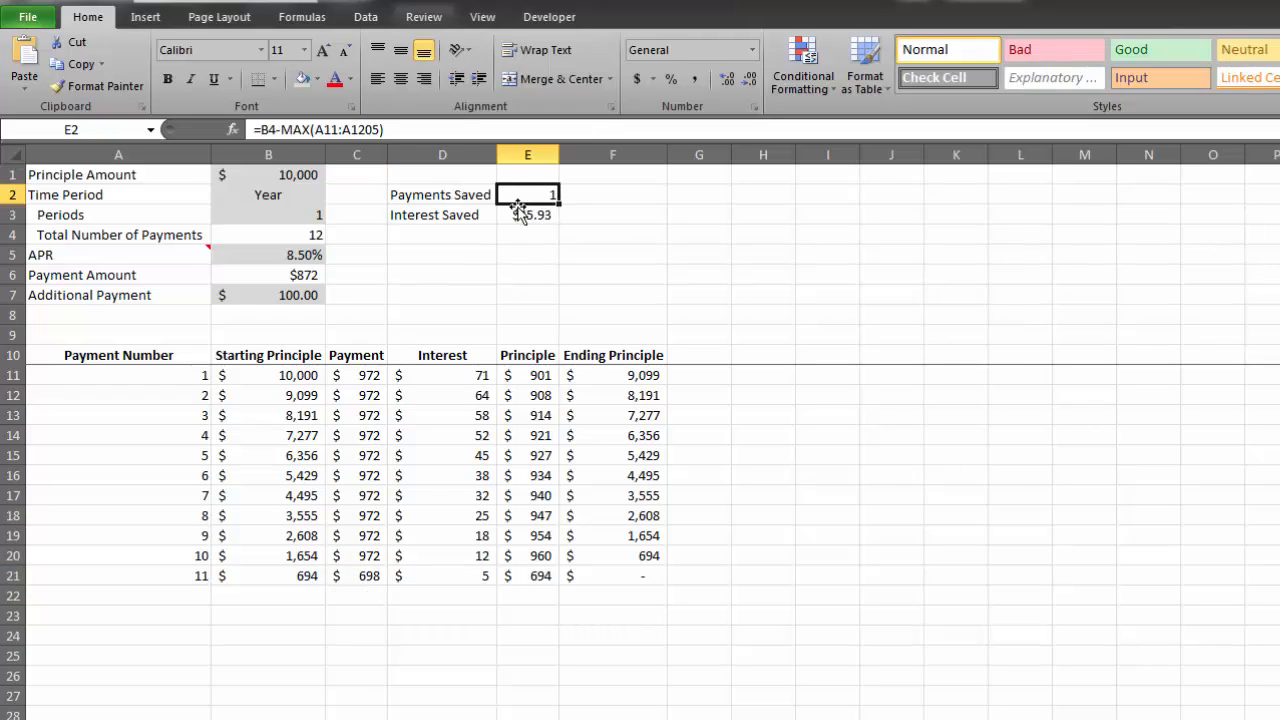
{"action": "left_click", "coordinate": [592, 235]}
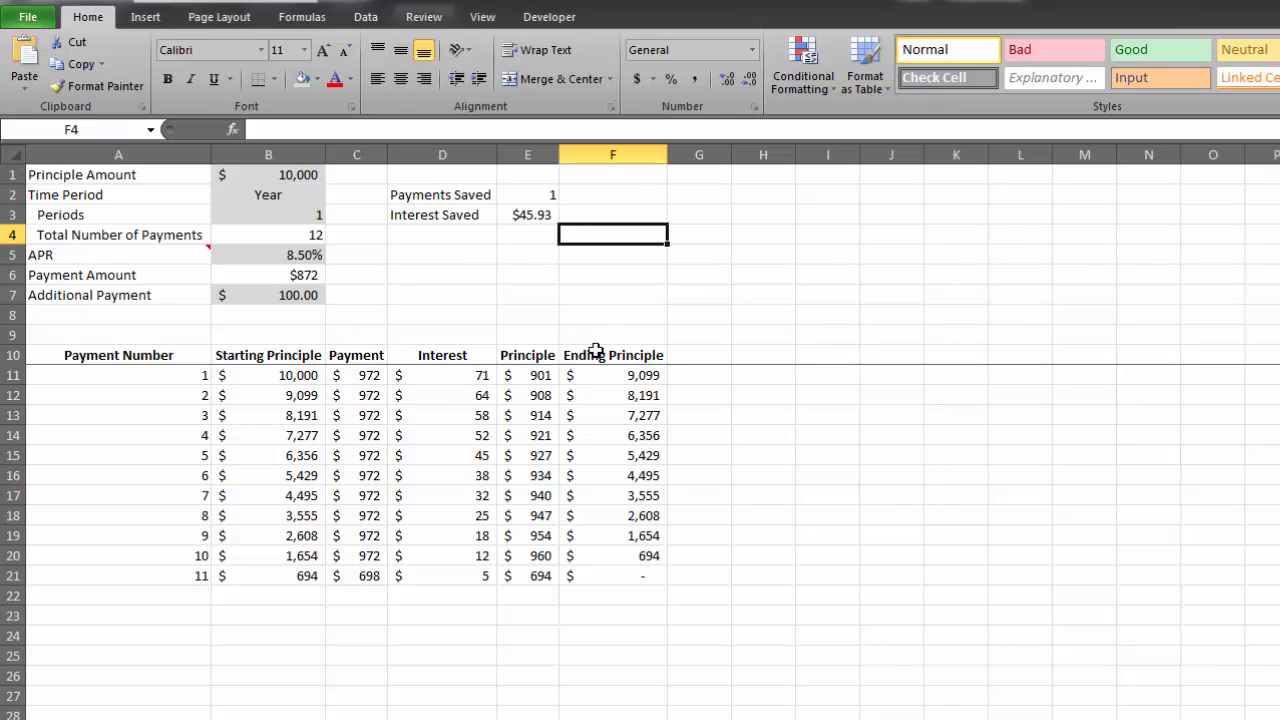
- Set the principle amount to 300,000 and the number of yearly periods to 30
{"action": "left_click", "coordinate": [285, 174]}
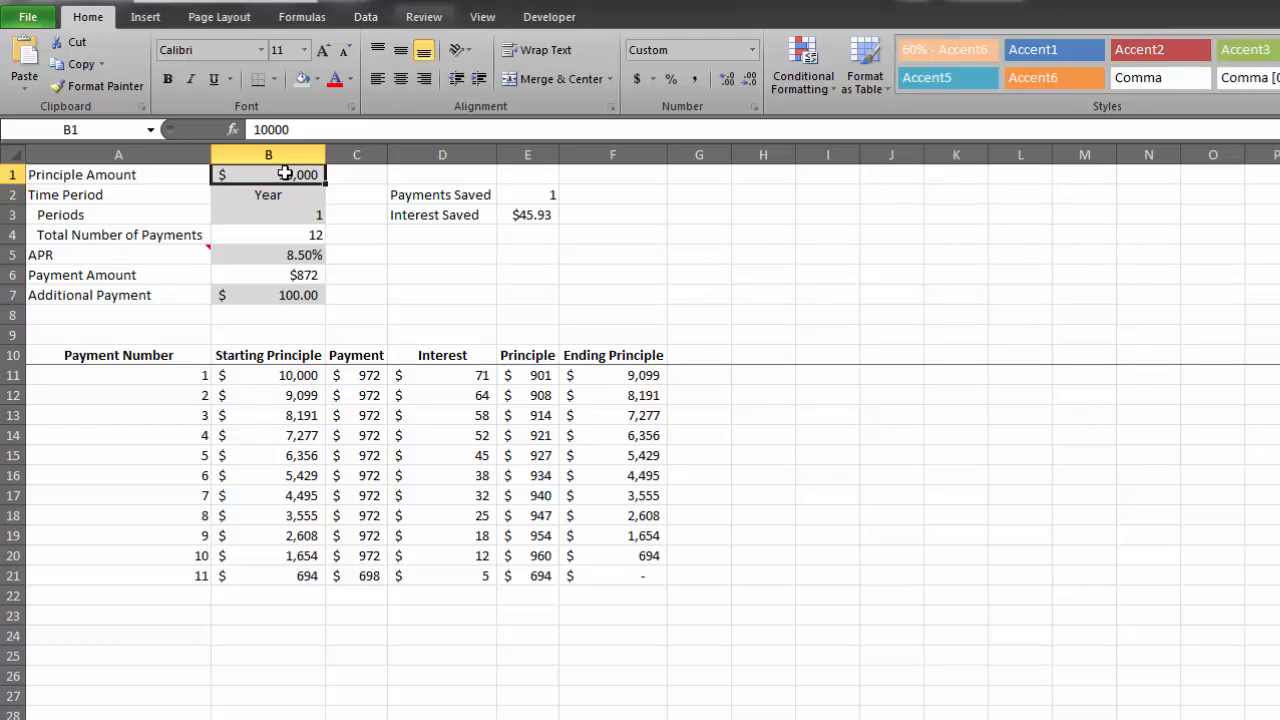
{"action": "type", "text": "300"}
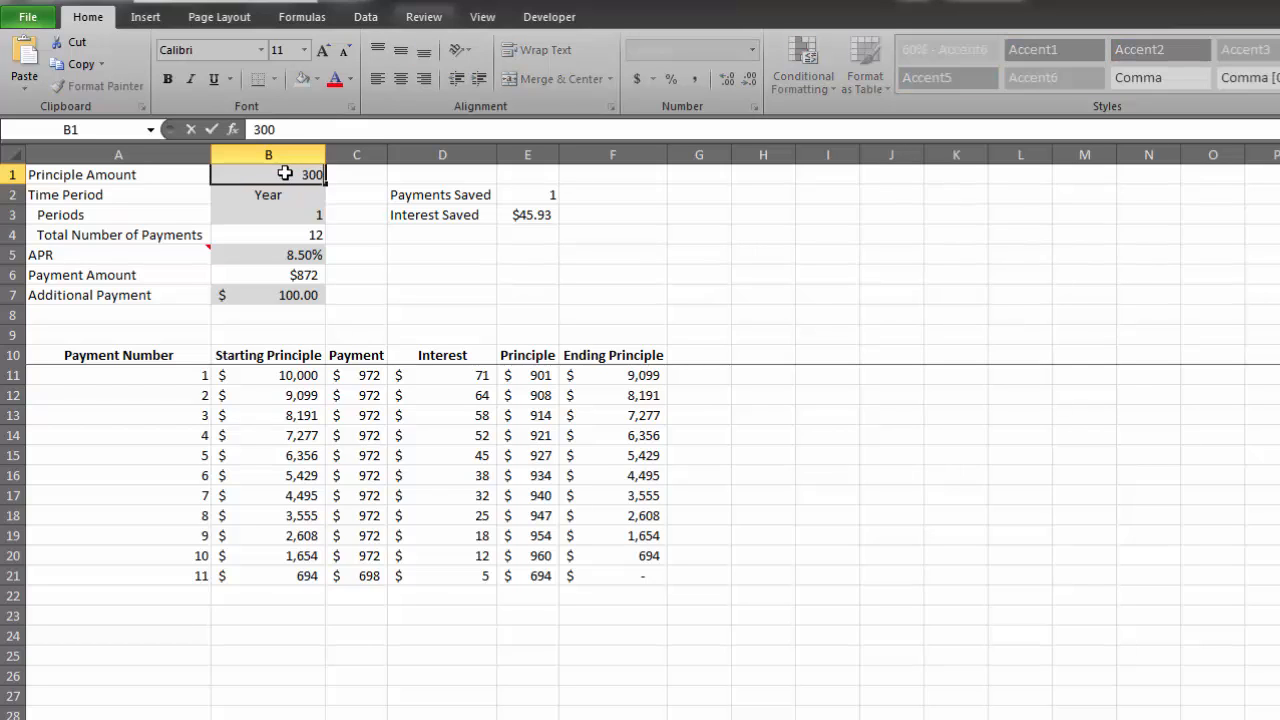
{"action": "type", "text": ",000"}
{"action": "key", "text": "Return"}
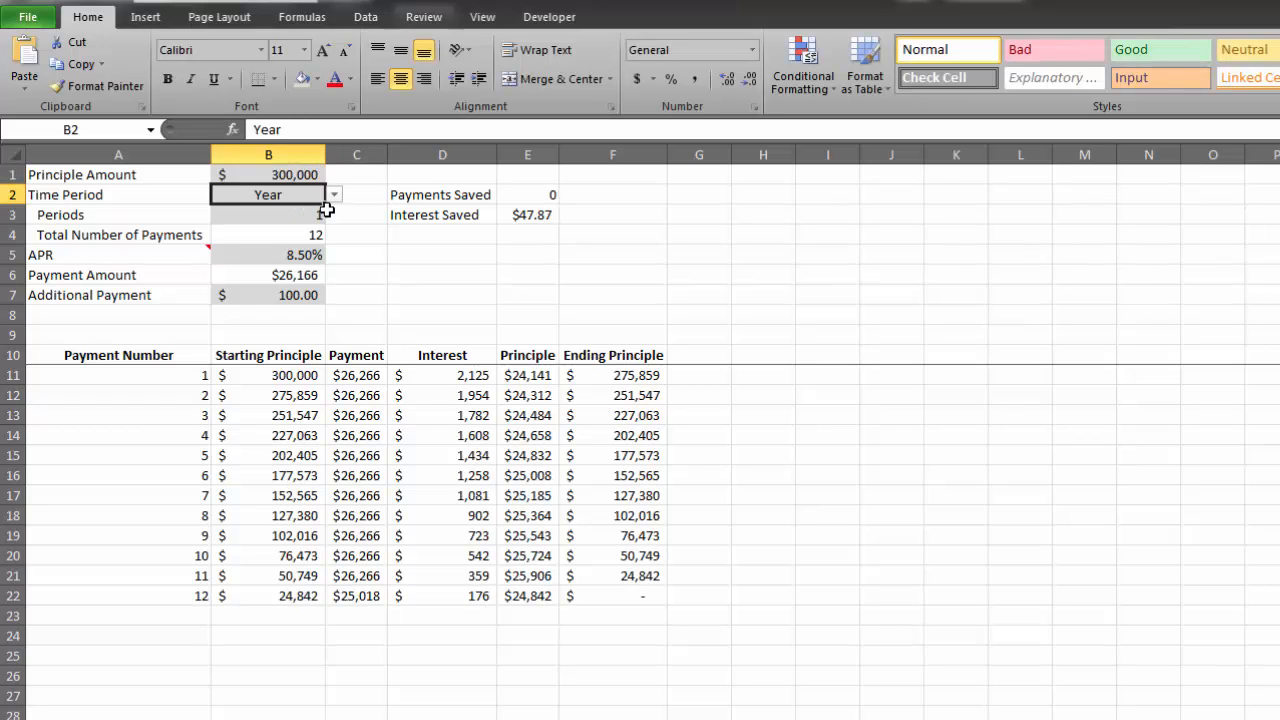
{"action": "left_click", "coordinate": [318, 213]}
{"action": "type", "text": "30"}
{"action": "key", "text": "Return"}
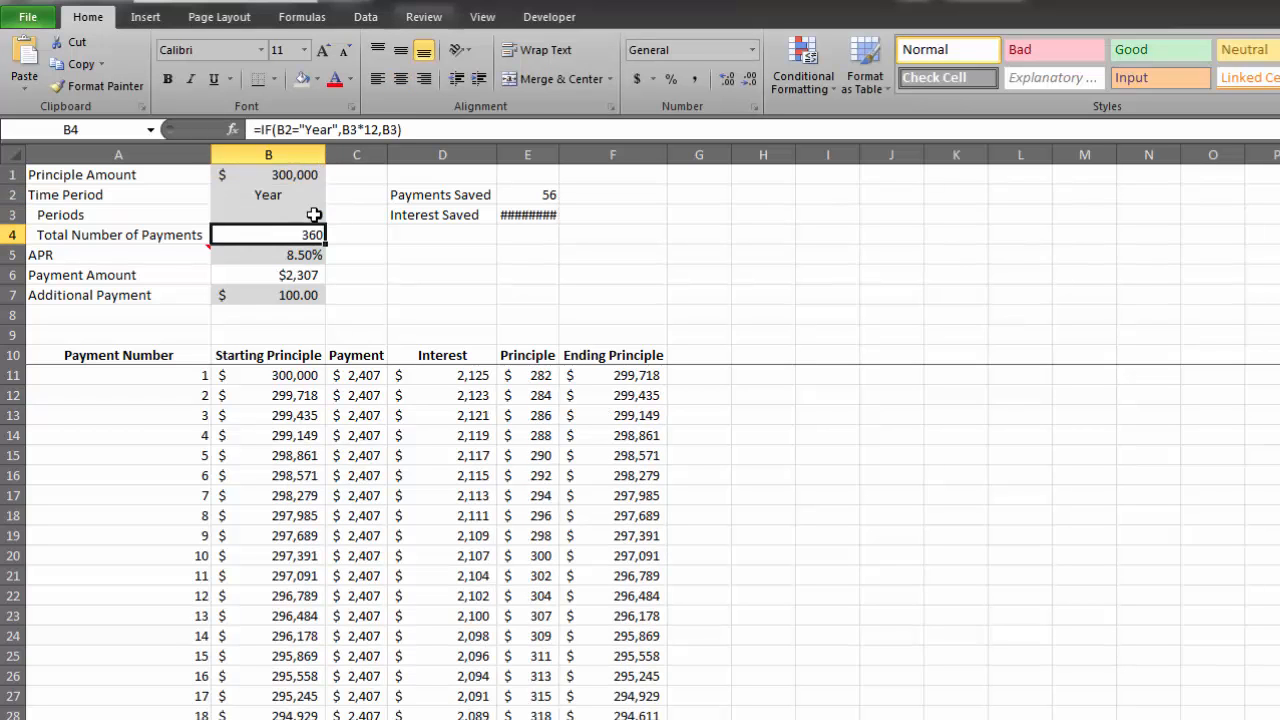
- Change the loan's APR to 5% in cell B5
{"action": "key", "text": "Return"}
{"action": "type", "text": "5%"}
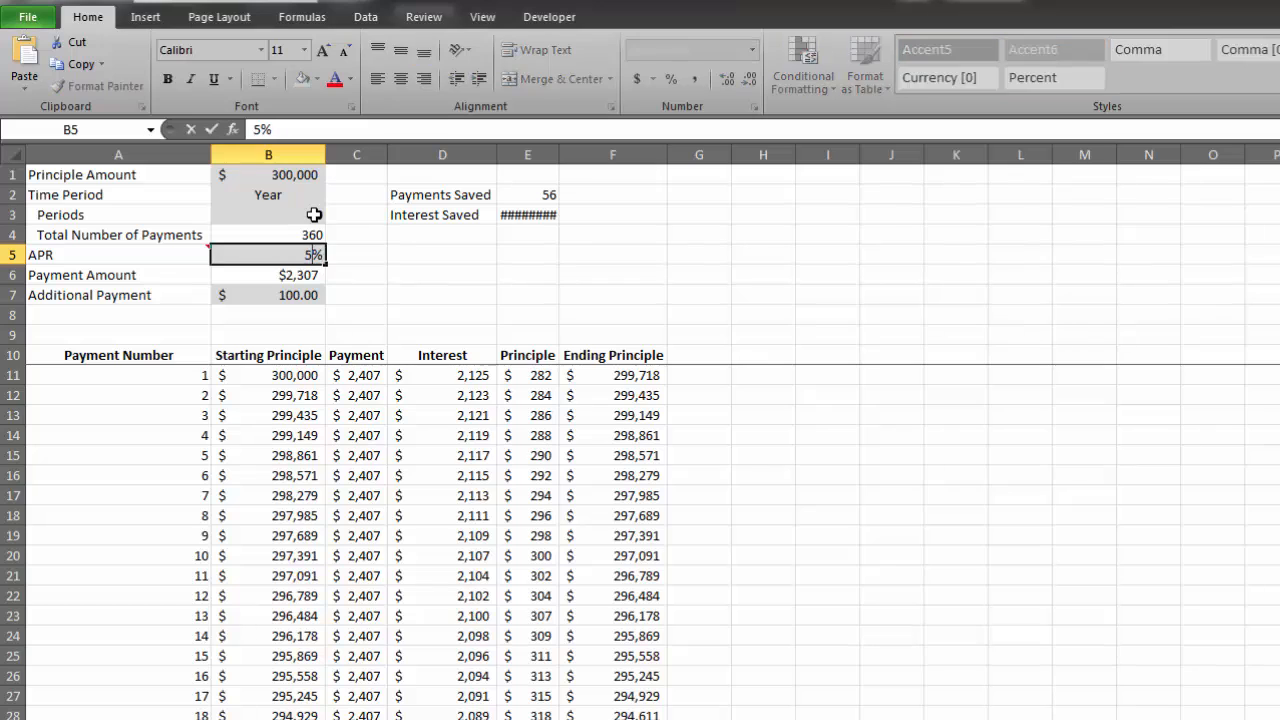
{"action": "key", "text": "Return"}
{"action": "key", "text": "Return"}
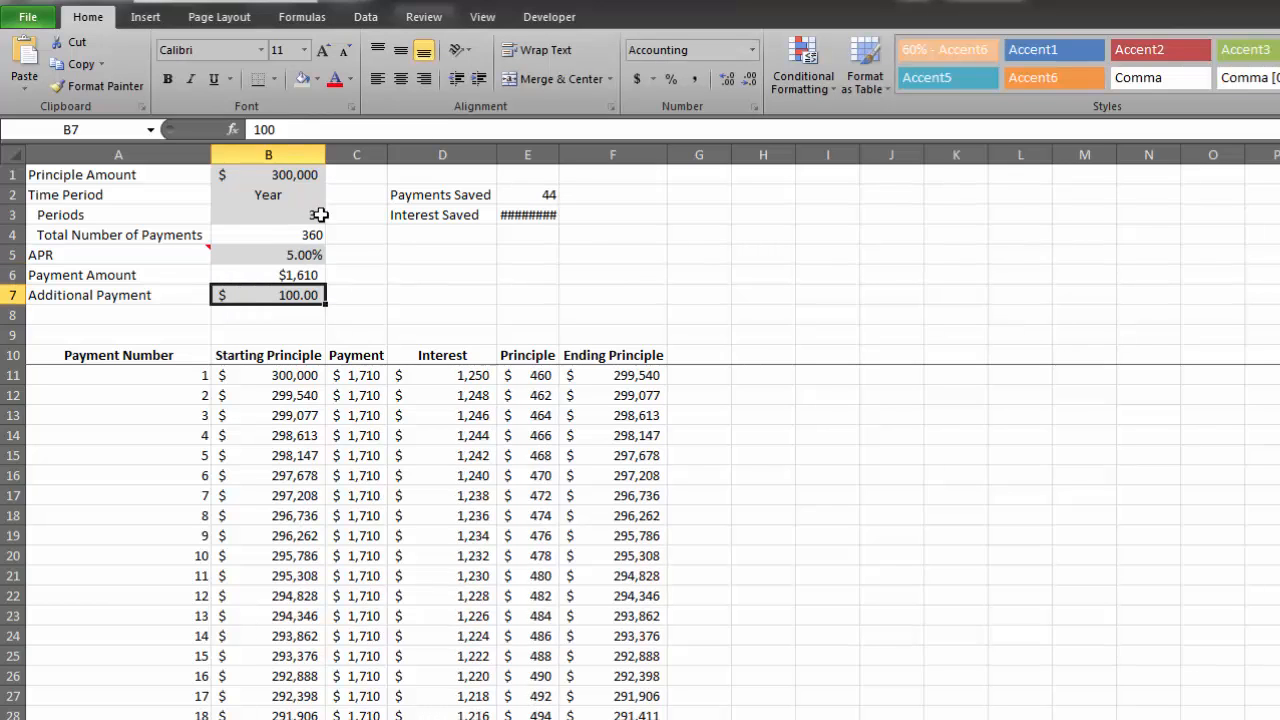
- Auto-fit the width of column E so the Interest Saved amount fits in its cell
{"action": "left_click", "coordinate": [545, 155]}
{"action": "double_click", "coordinate": [557, 160]}
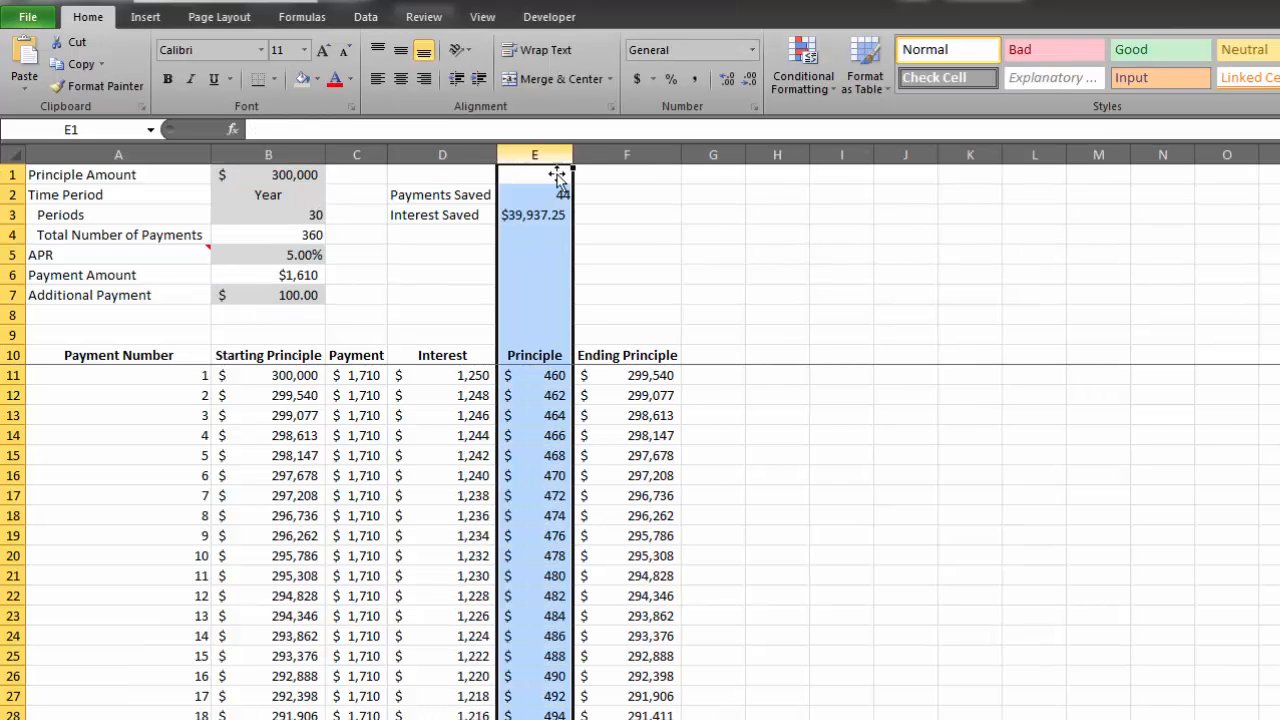
{"action": "left_click", "coordinate": [620, 214]}
- Compare the Additional Payment in B7 with the Interest Saved amount in E3
{"action": "left_click", "coordinate": [285, 295]}
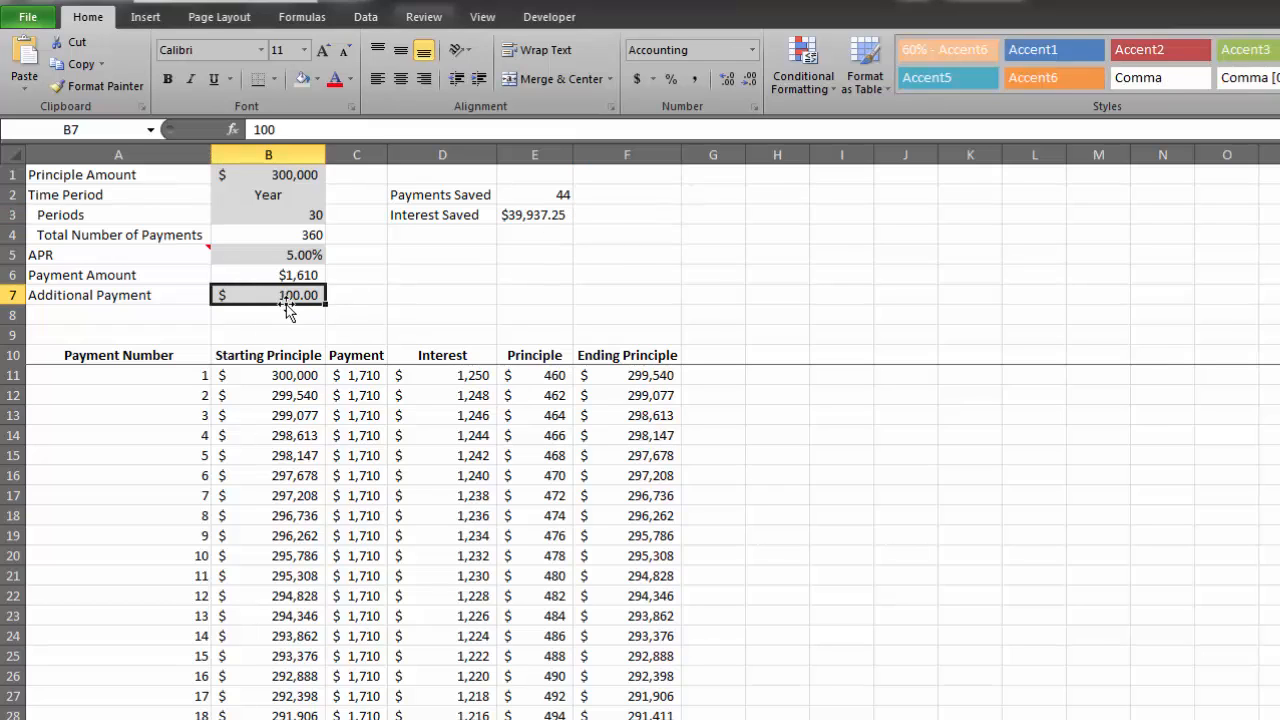
{"action": "left_click", "coordinate": [550, 213]}
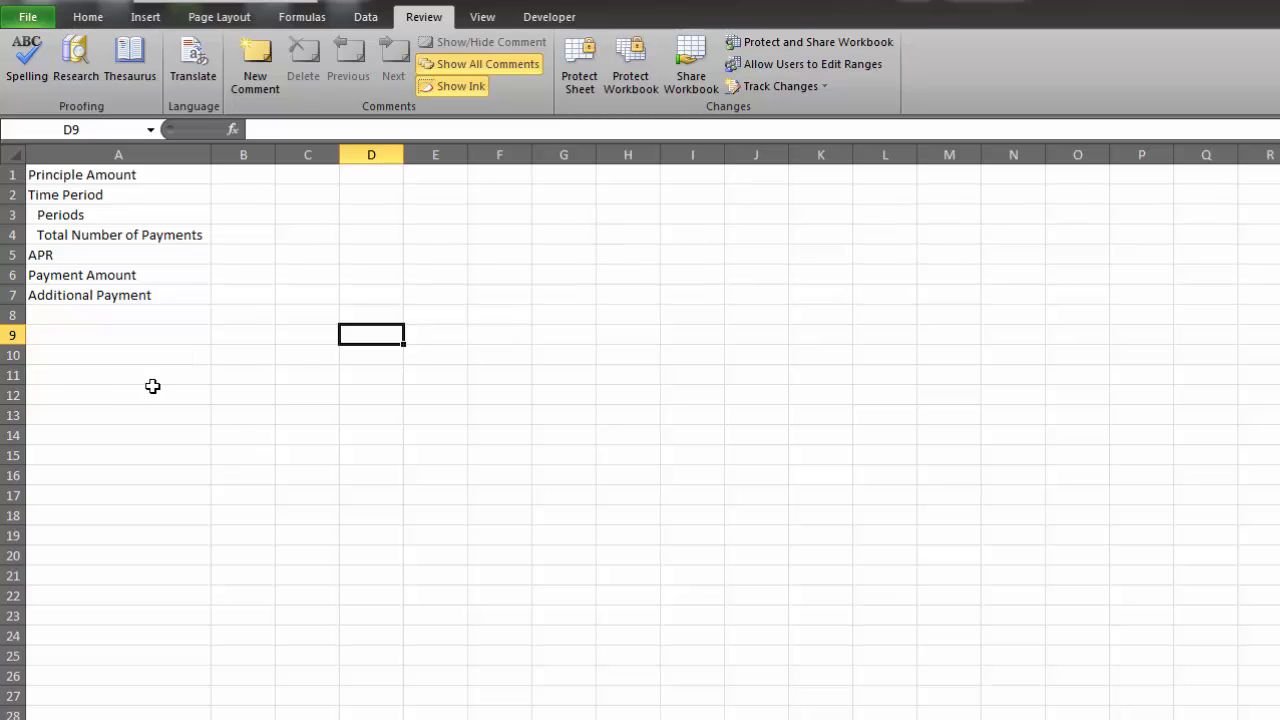
- Fill the input cells B1:B3 for Principle Amount, Time Period and Periods with light gray
{"action": "left_click_drag", "start_coordinate": [137, 177], "coordinate": [129, 293]}
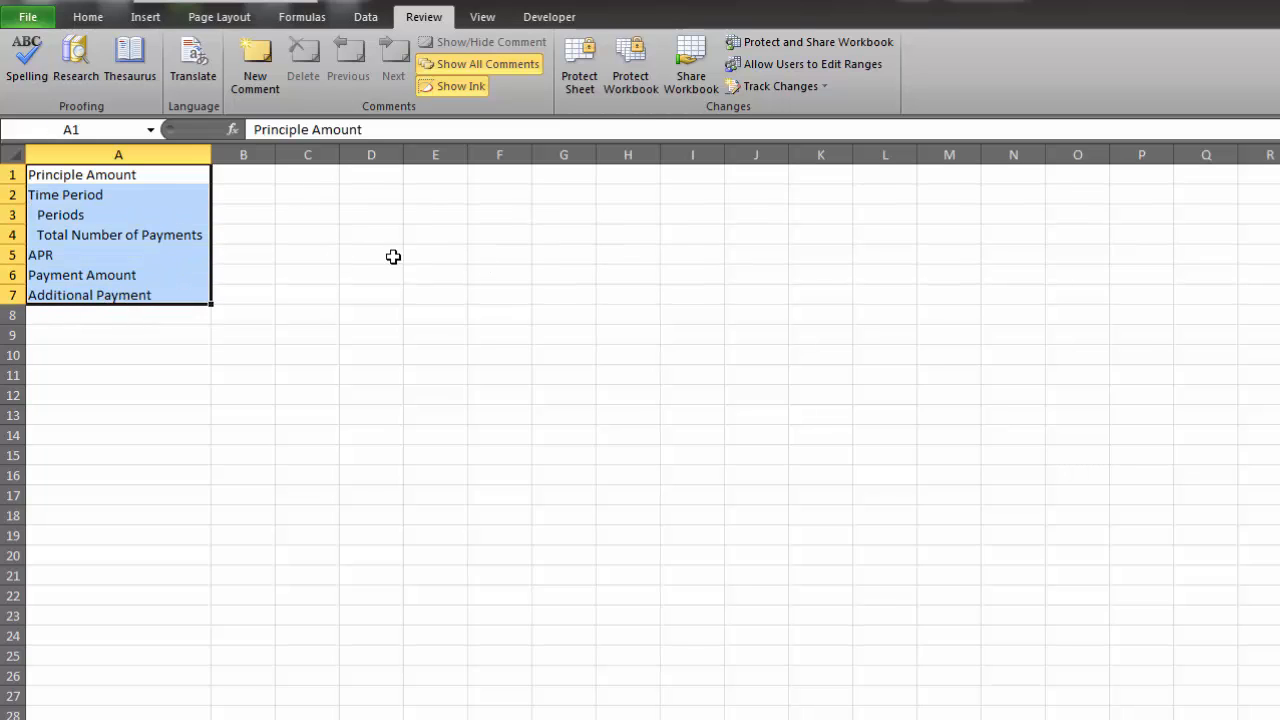
{"action": "left_click", "coordinate": [253, 256]}
{"action": "left_click_drag", "start_coordinate": [257, 169], "coordinate": [255, 219]}
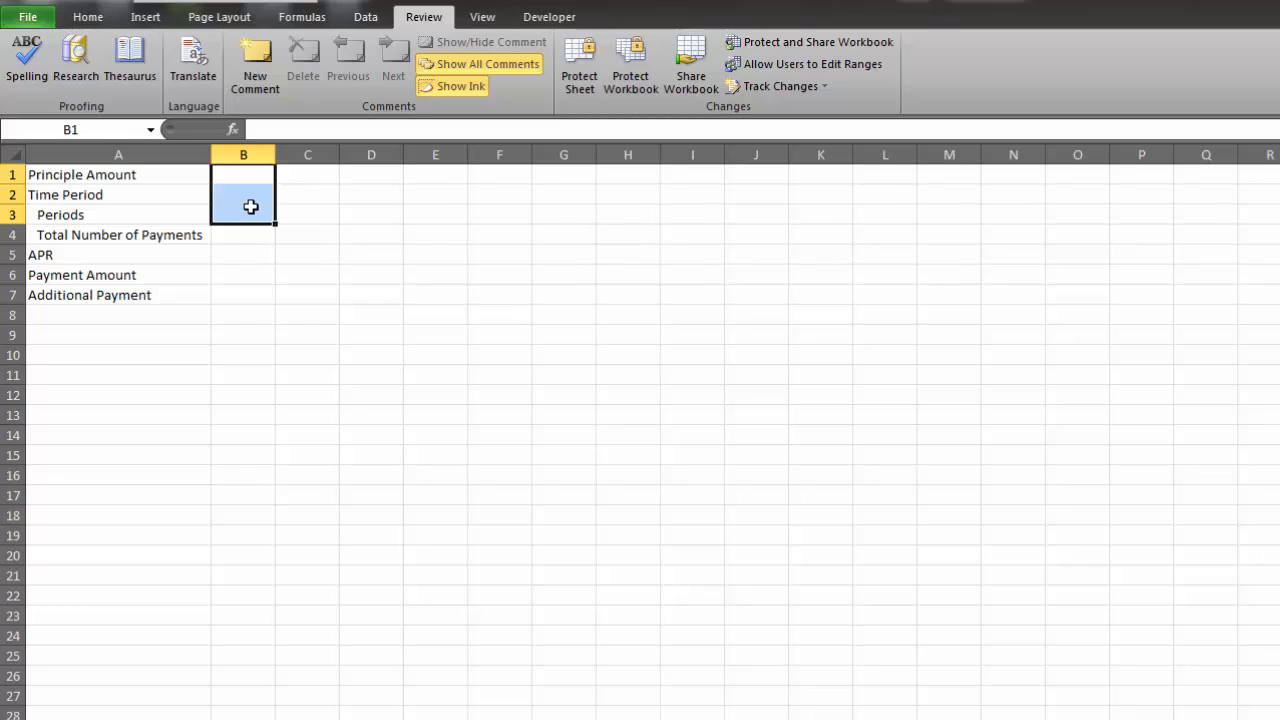
{"action": "left_click", "coordinate": [88, 17]}
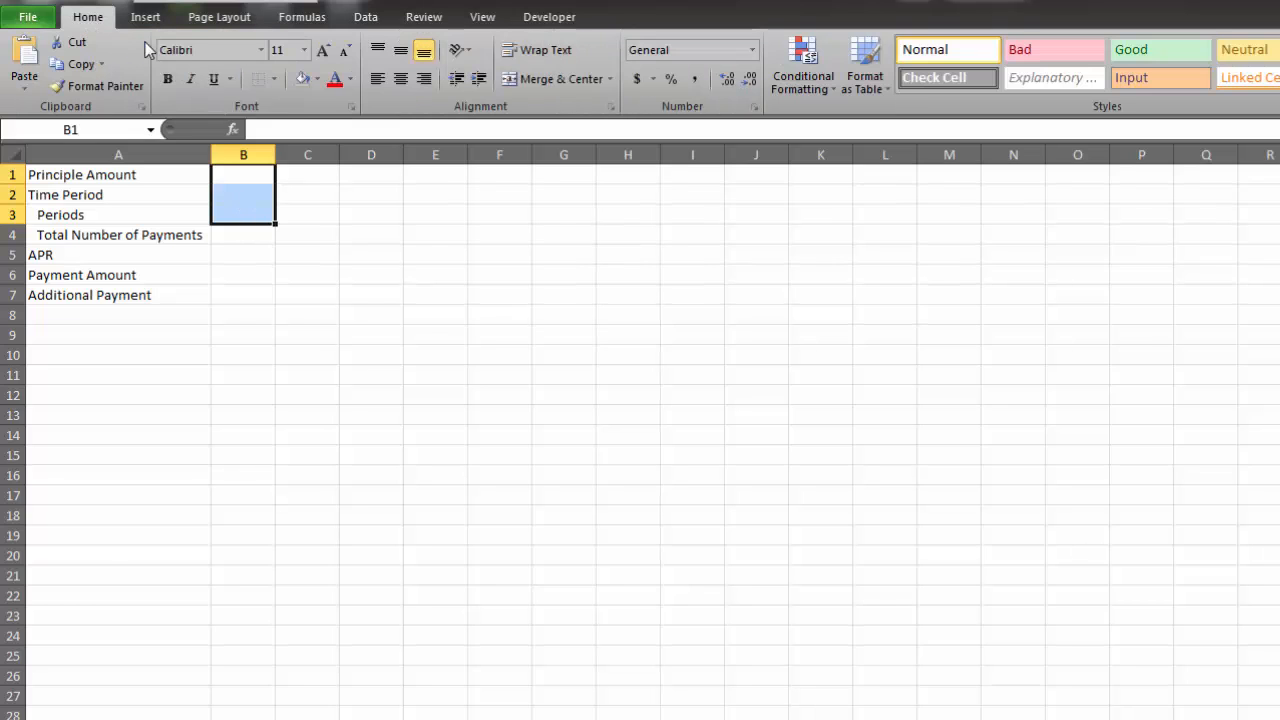
{"action": "left_click", "coordinate": [316, 79]}
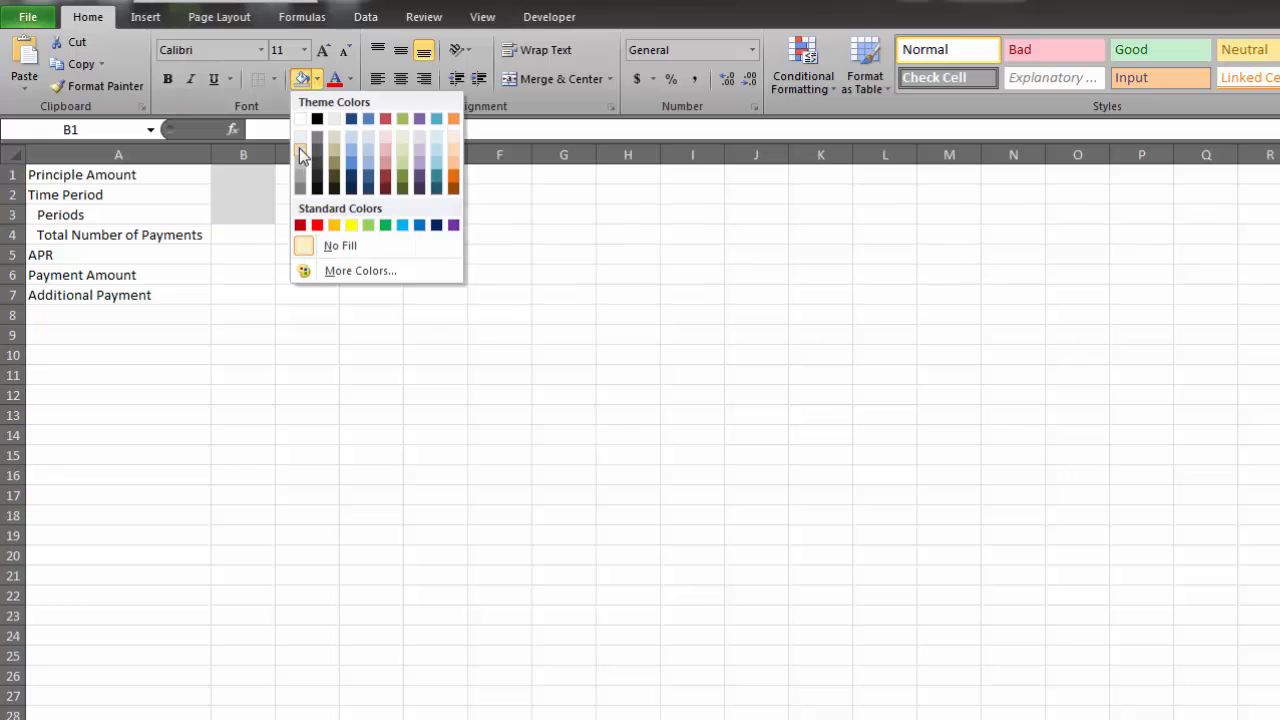
{"action": "left_click", "coordinate": [299, 148]}
- Apply the same light gray fill to the APR cell B5 and the Additional Payment cell B7
{"action": "left_click", "coordinate": [238, 257]}
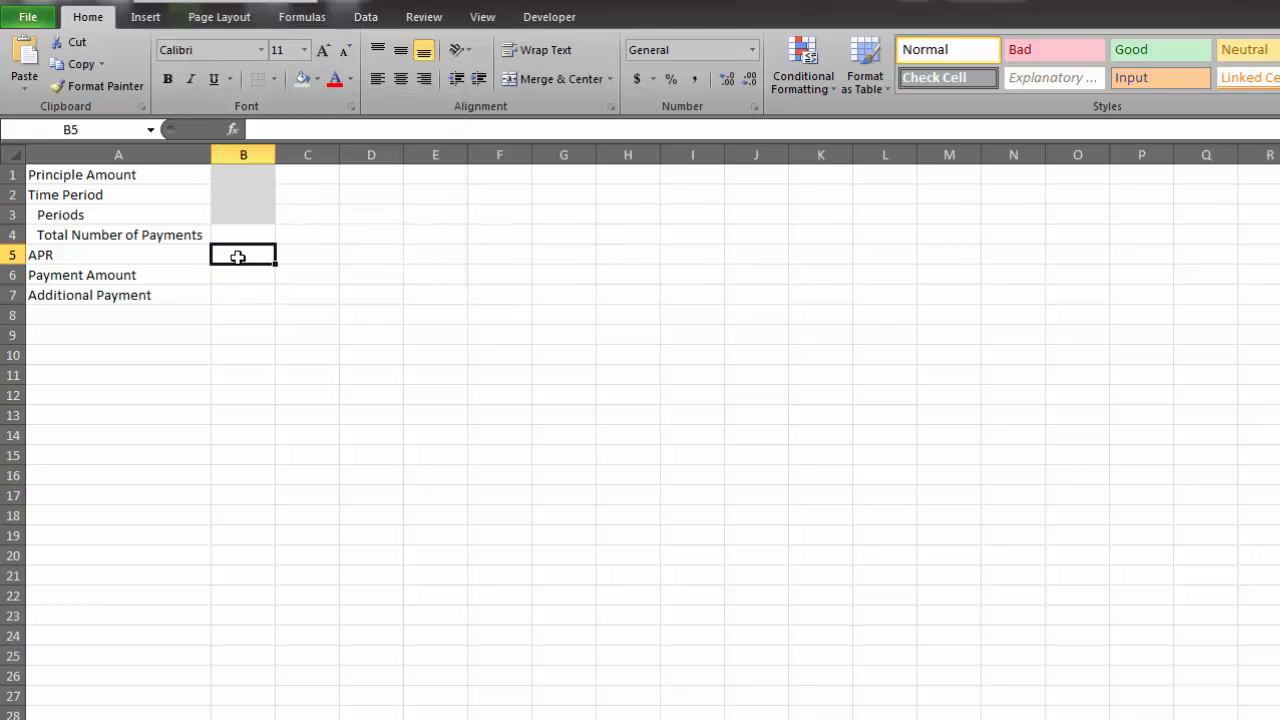
{"action": "left_click", "coordinate": [302, 79]}
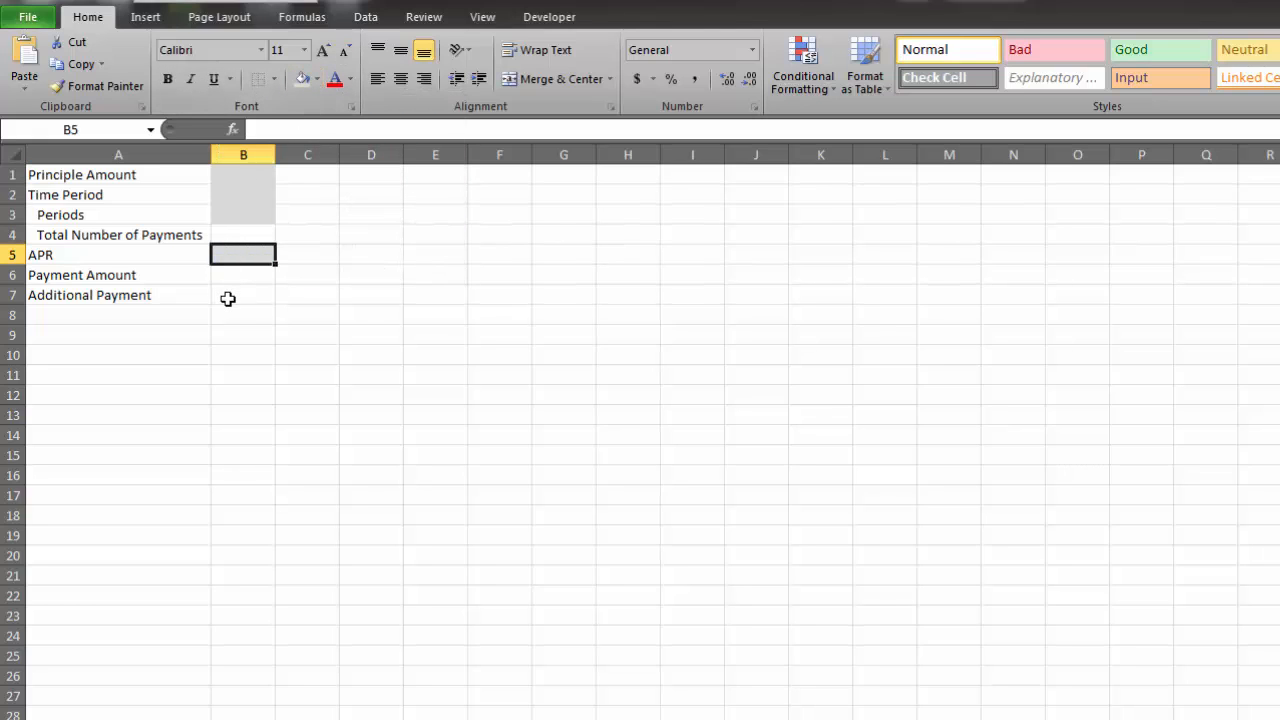
{"action": "left_click", "coordinate": [228, 292]}
{"action": "left_click", "coordinate": [302, 79]}
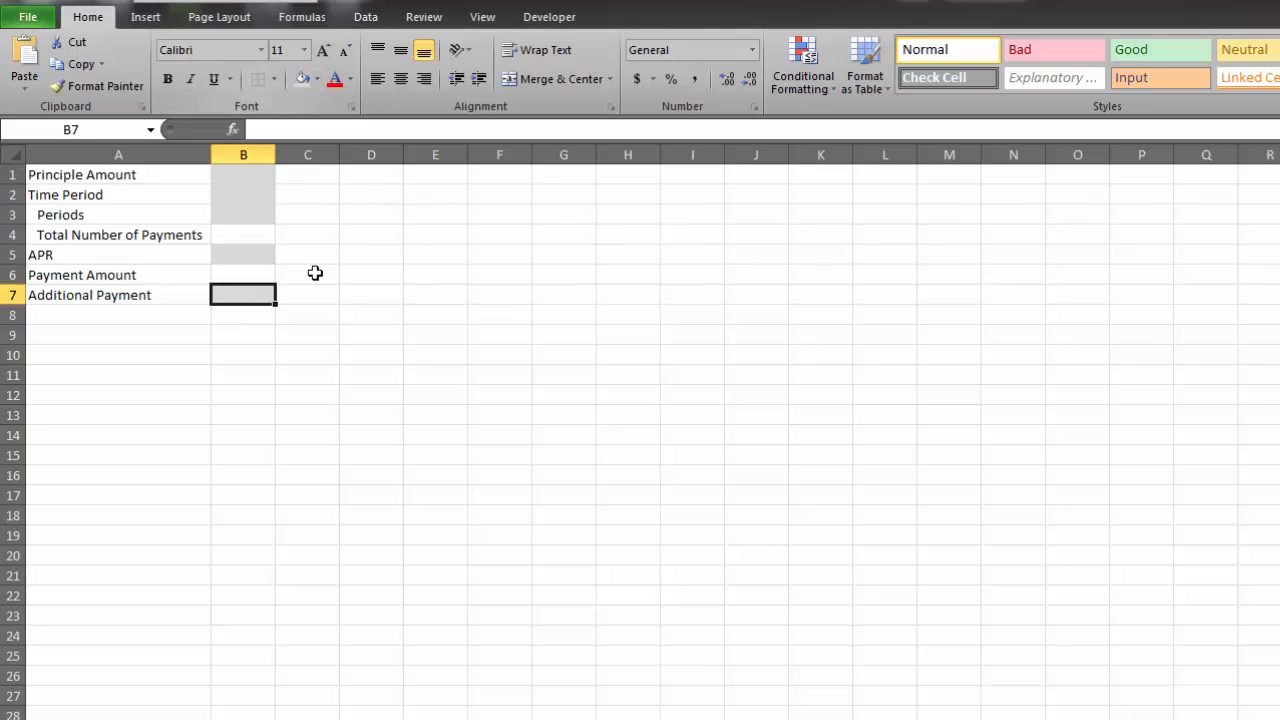
{"action": "left_click", "coordinate": [371, 355]}
{"action": "left_click", "coordinate": [556, 398]}
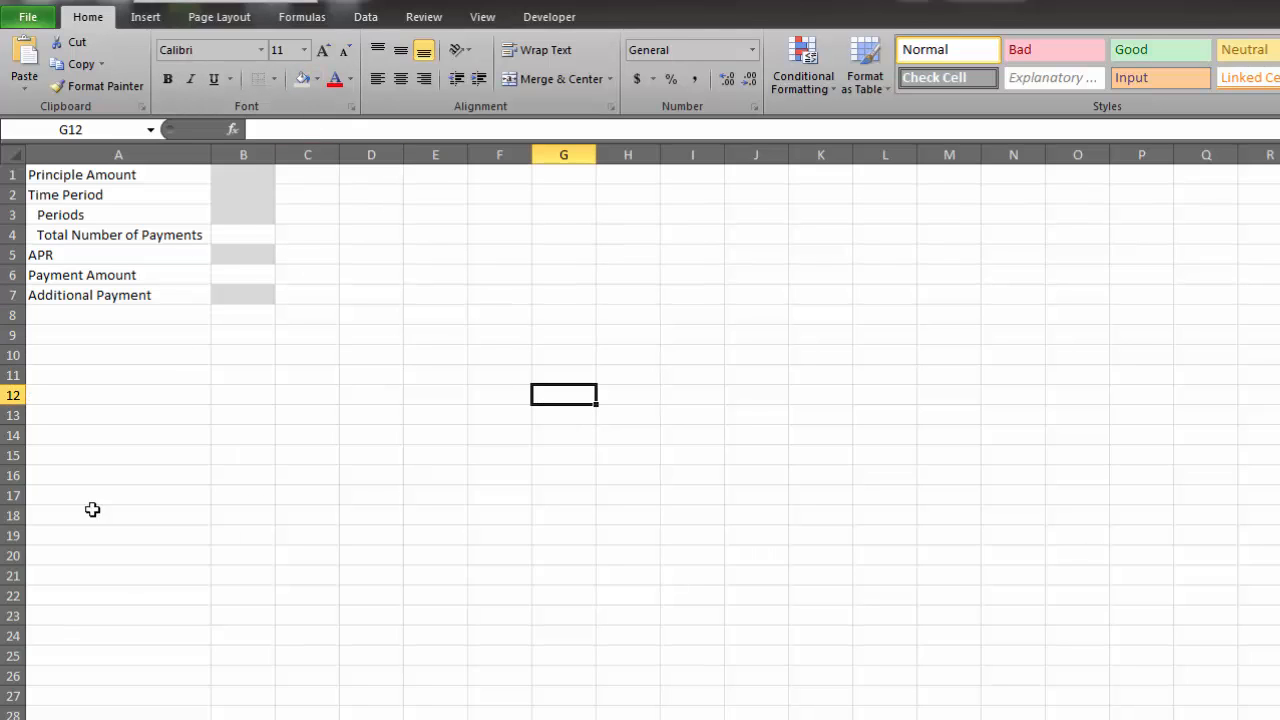
- Widen column B to make more room for the Time Period entry
{"action": "left_click", "coordinate": [250, 194]}
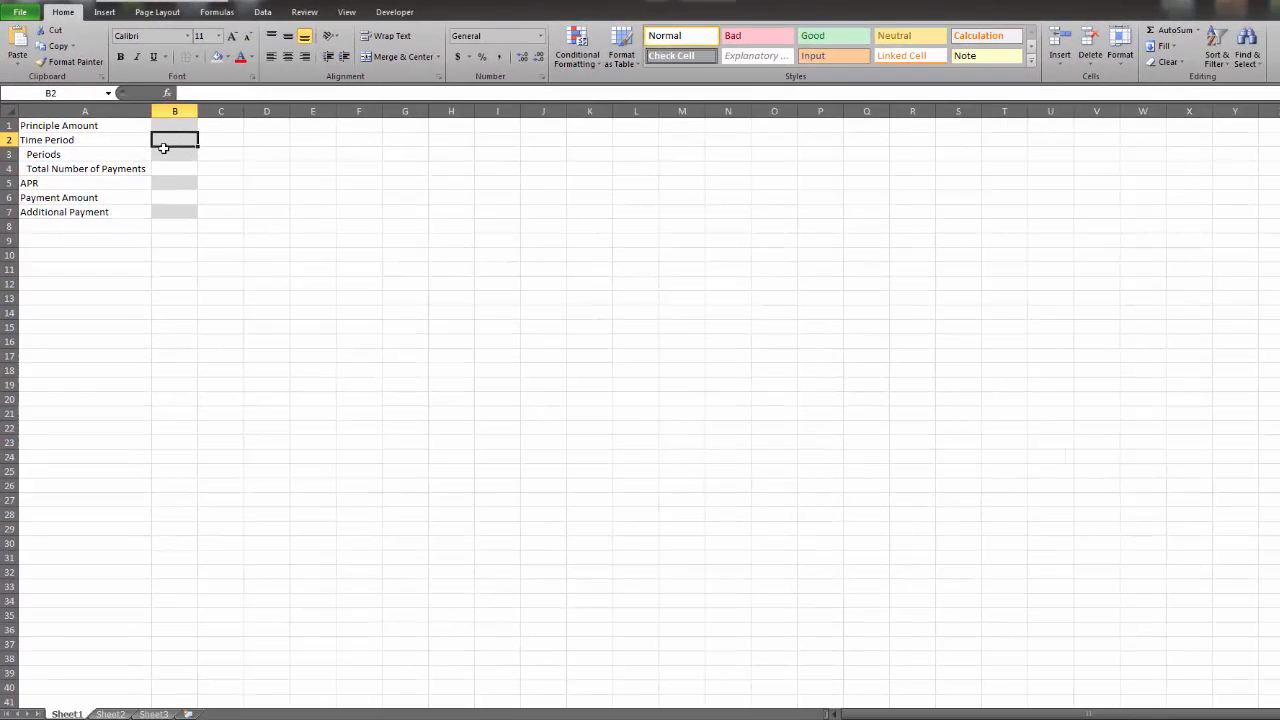
{"action": "left_click_drag", "start_coordinate": [197, 110], "coordinate": [229, 110]}
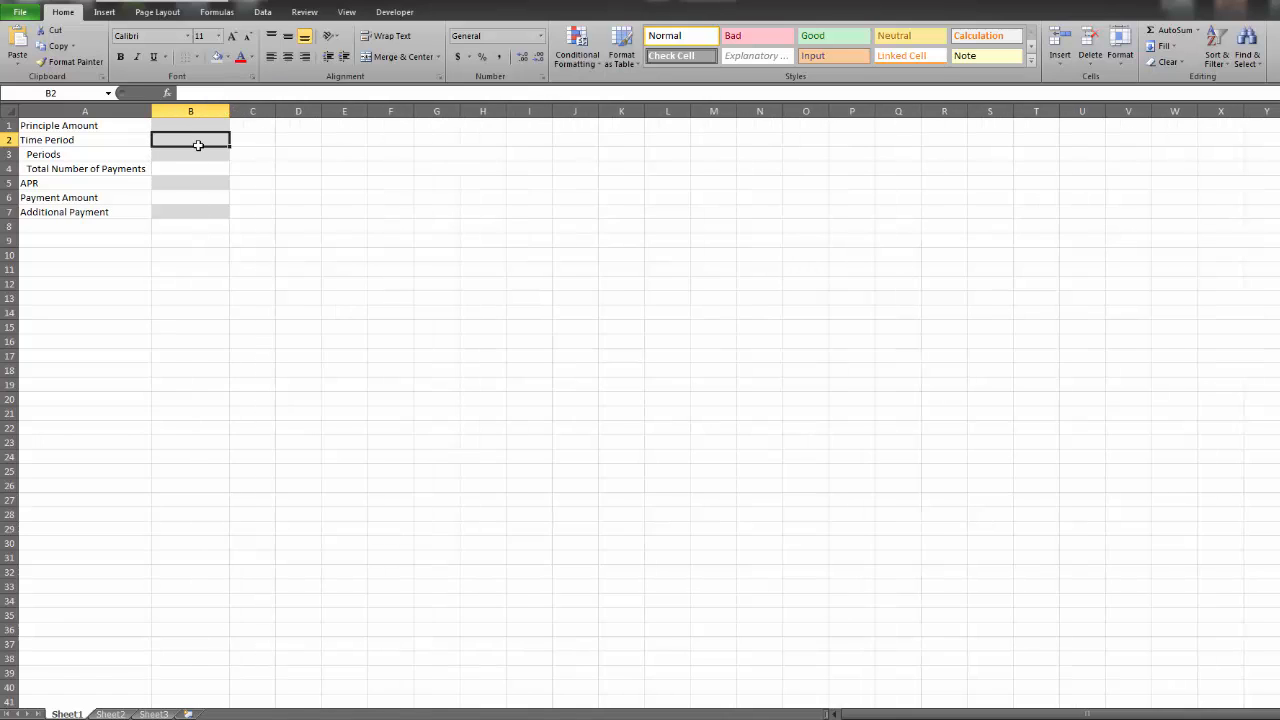
- Enter the list options --Select--, Year and Month in cells A1:A3 of Sheet2
{"action": "left_click", "coordinate": [109, 712]}
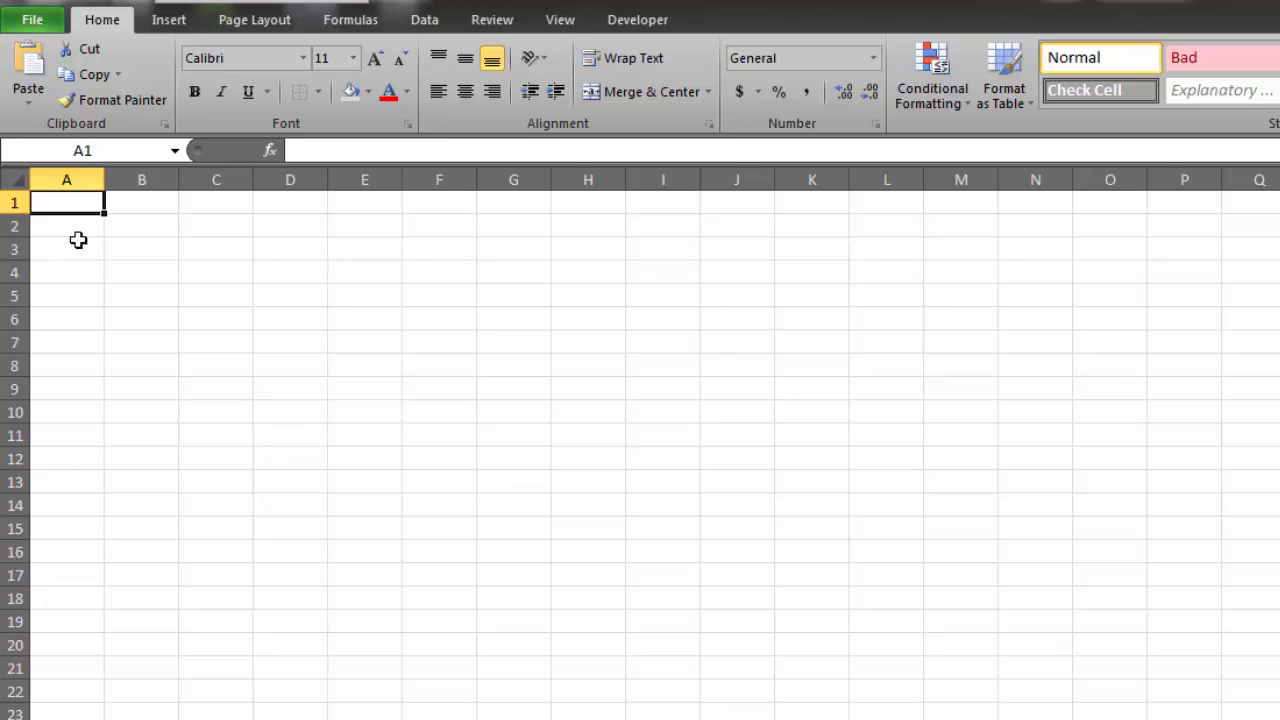
{"action": "type", "text": "'"}
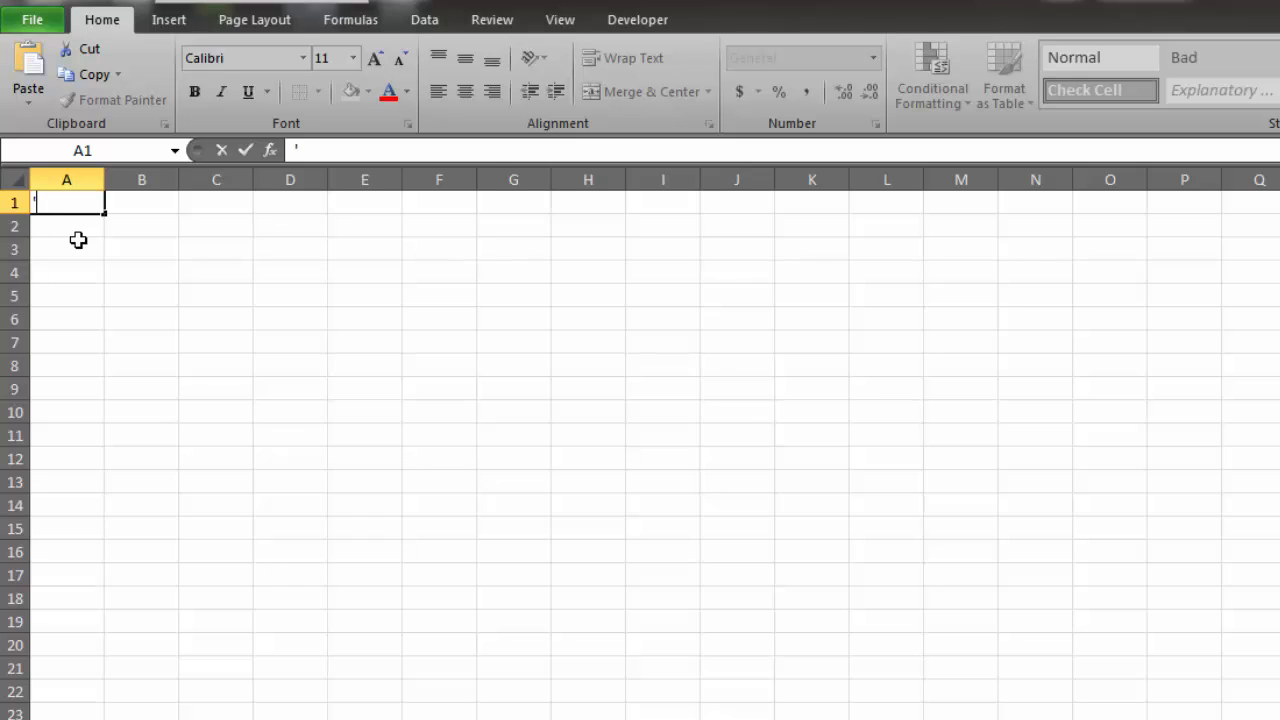
{"action": "type", "text": "--Select--"}
{"action": "key", "text": "Return"}
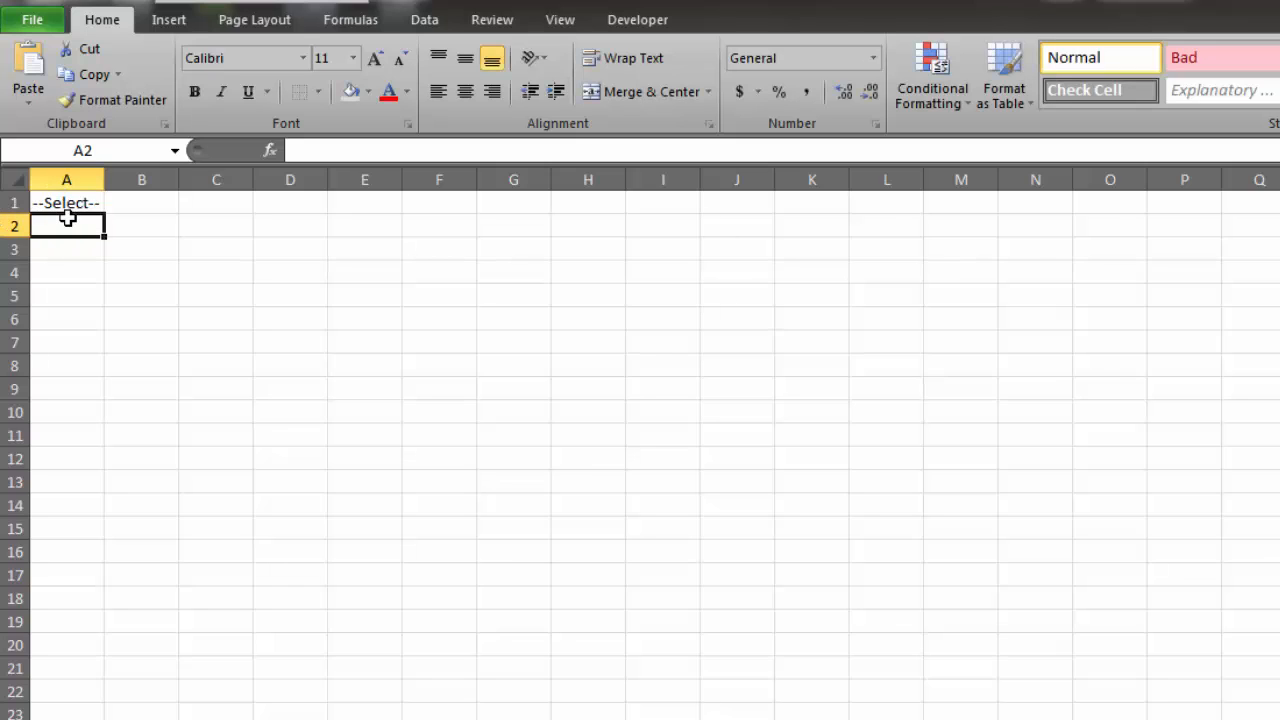
{"action": "type", "text": "year"}
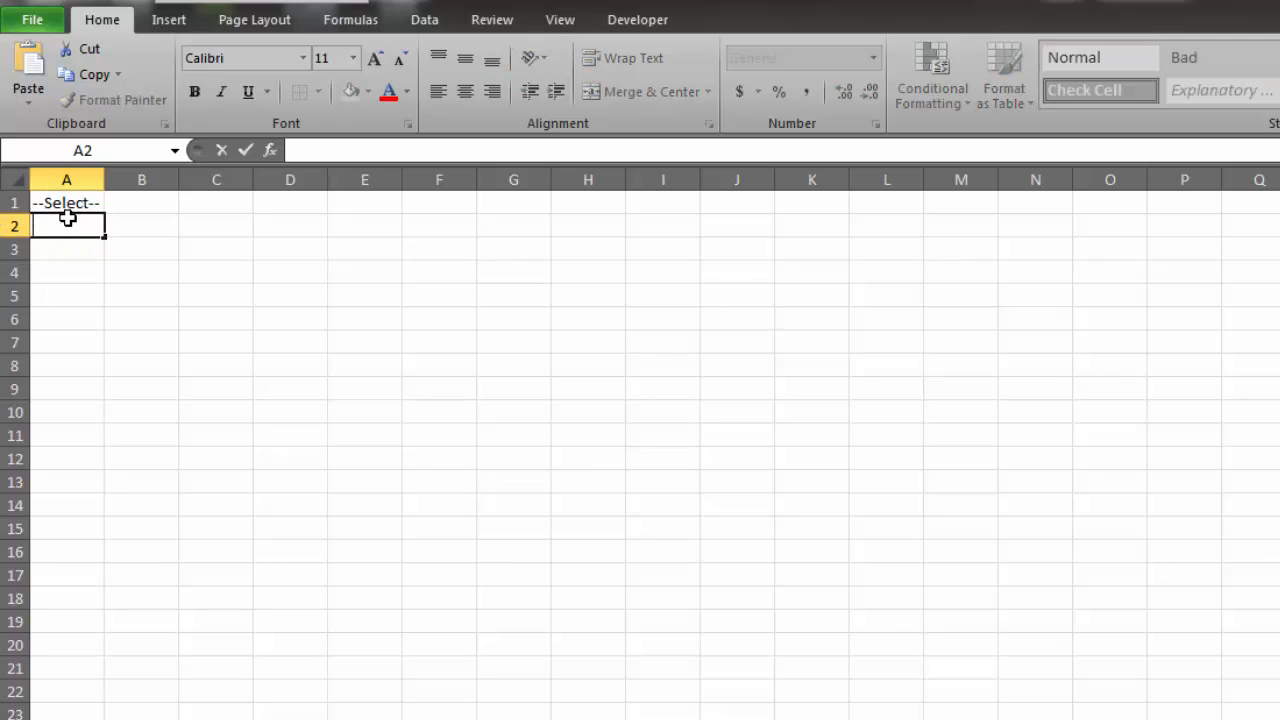
{"action": "type", "text": "Year"}
{"action": "key", "text": "Return"}
{"action": "type", "text": "Month"}
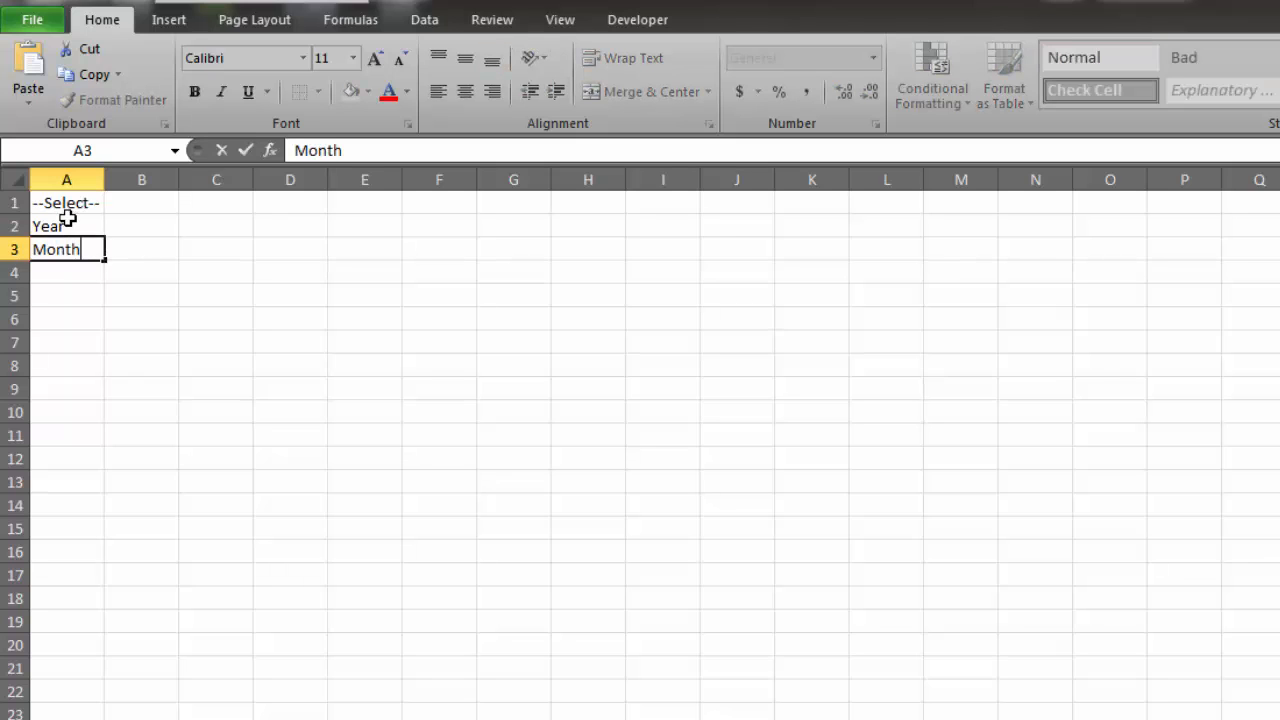
{"action": "key", "text": "Return"}
- Add List data validation to Time Period cell B2 on Sheet1, using Sheet2!$A$1:$A$3 as the source
{"action": "key", "text": "ctrl+Page_Up"}
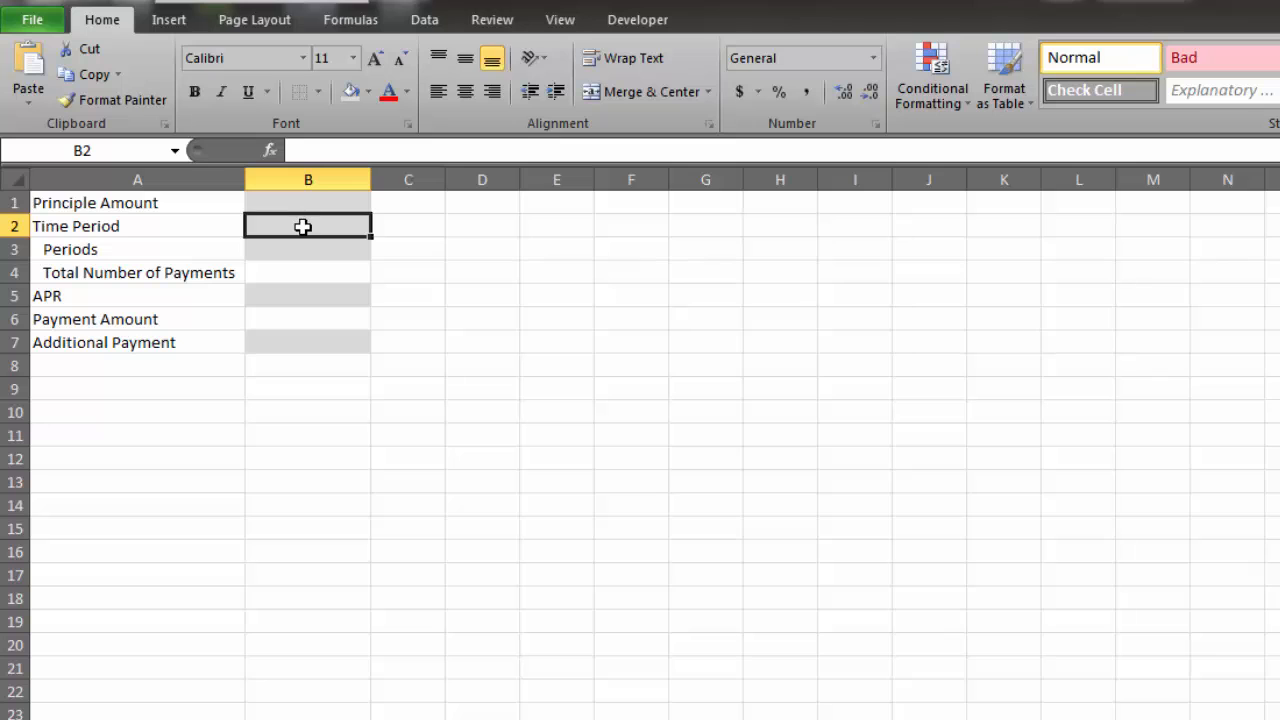
{"action": "left_click", "coordinate": [434, 28]}
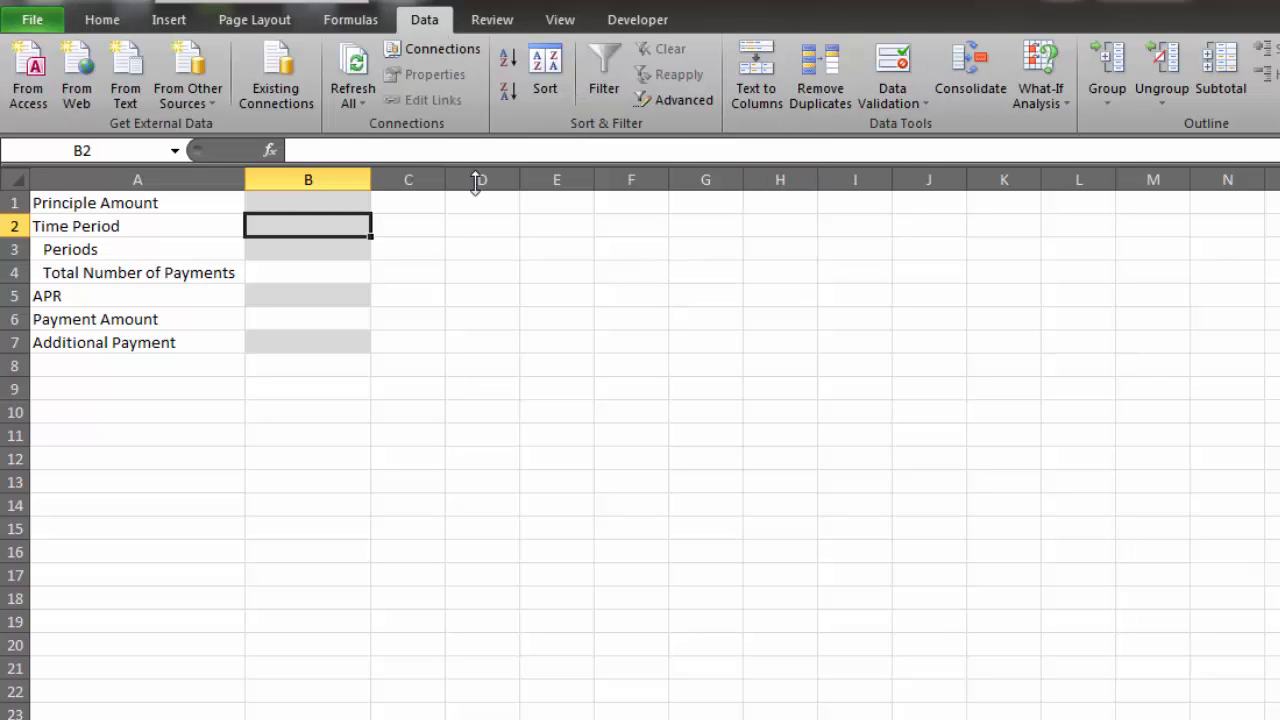
{"action": "left_click", "coordinate": [893, 82]}
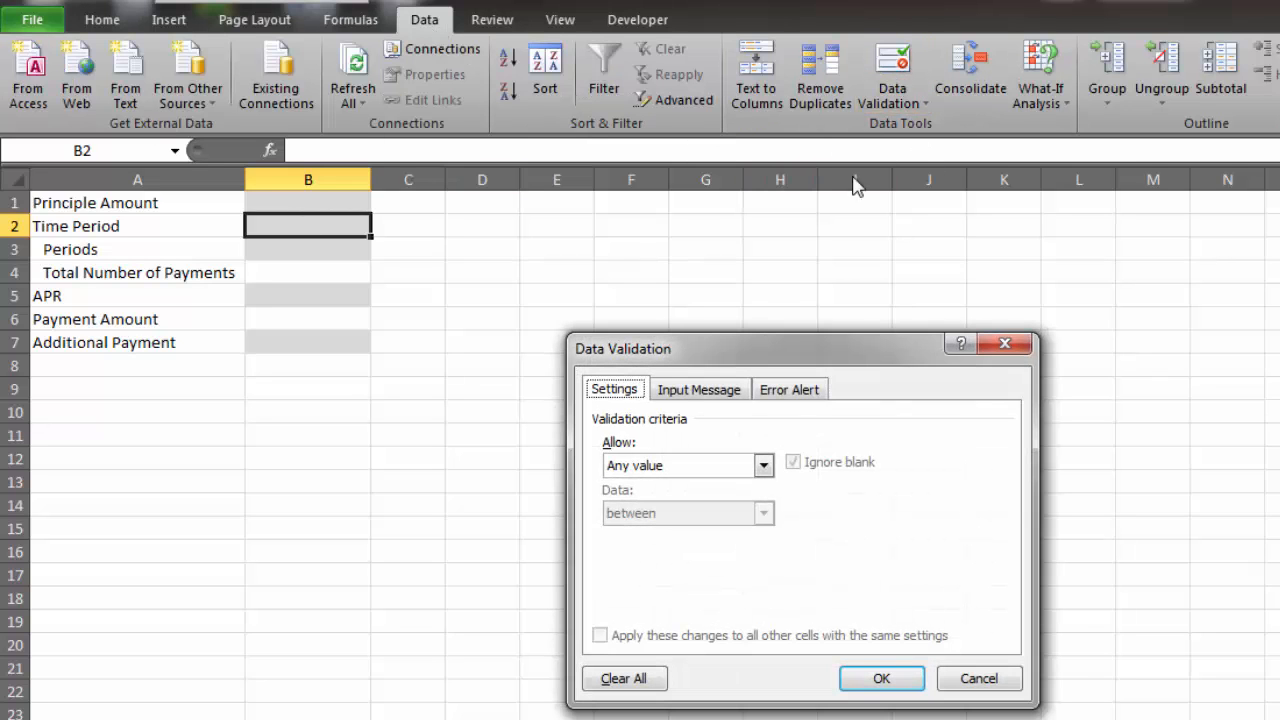
{"action": "left_click", "coordinate": [764, 465]}
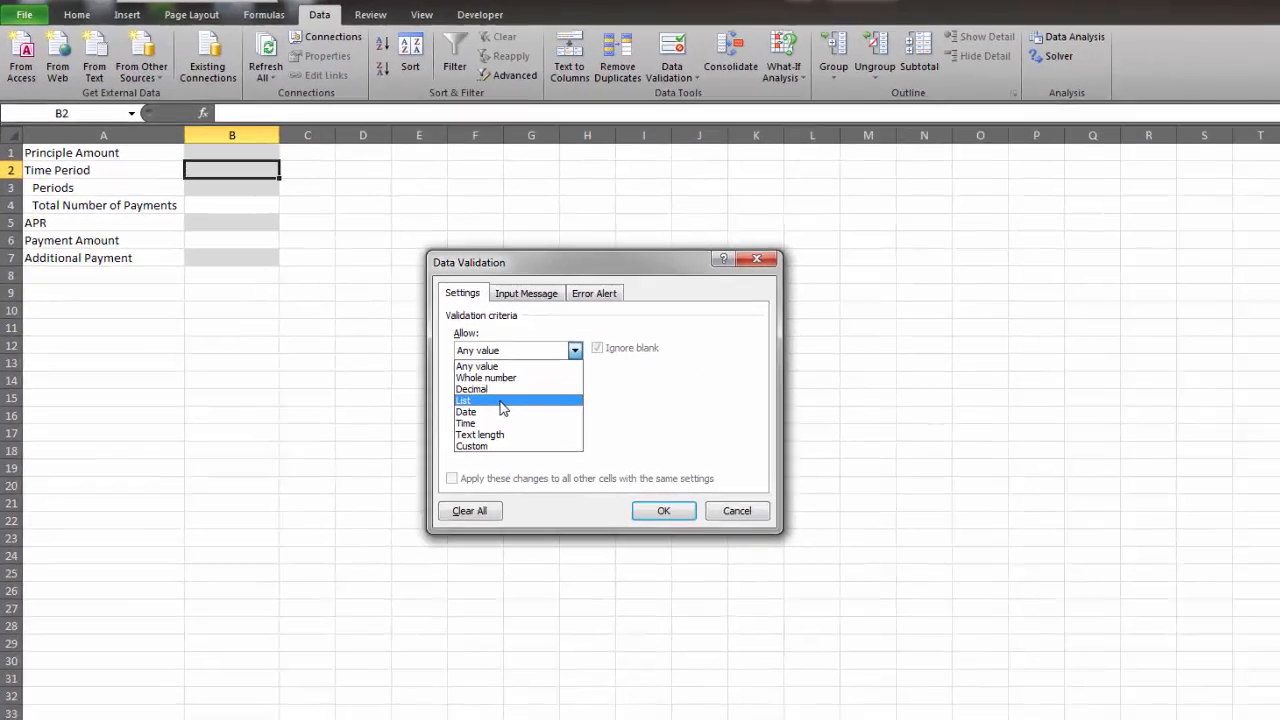
{"action": "left_click", "coordinate": [665, 532]}
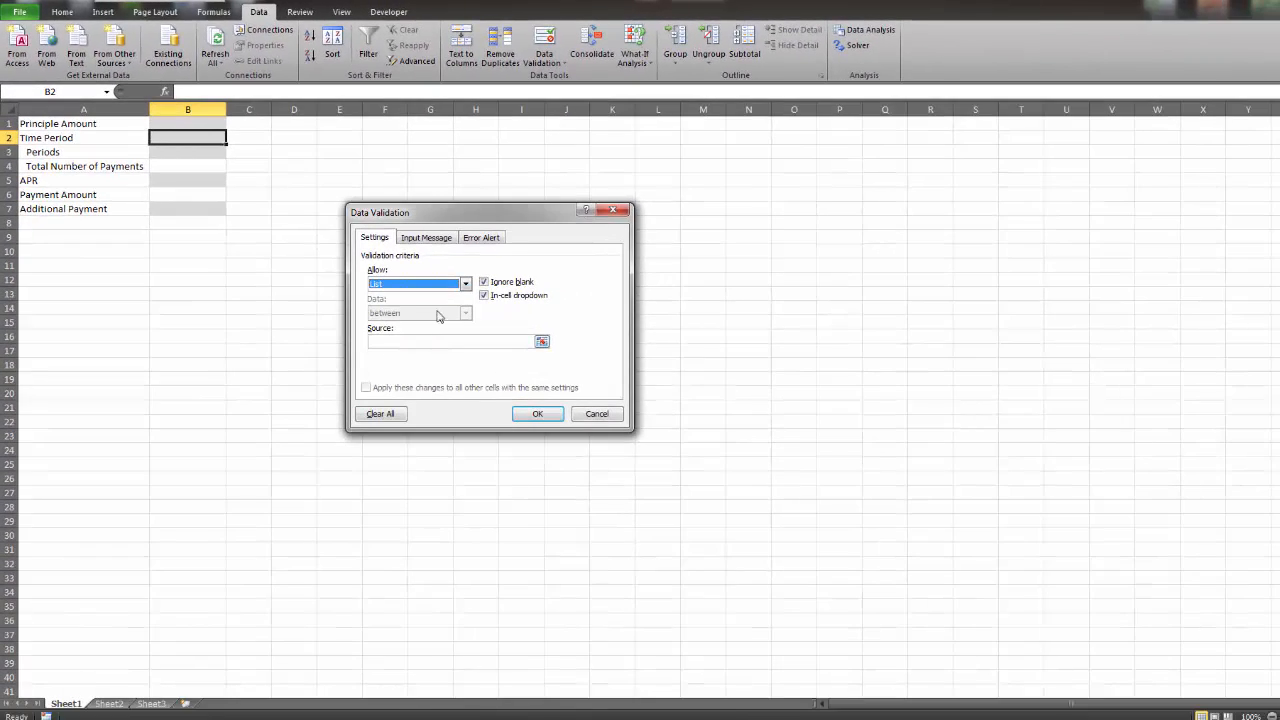
{"action": "left_click", "coordinate": [542, 343]}
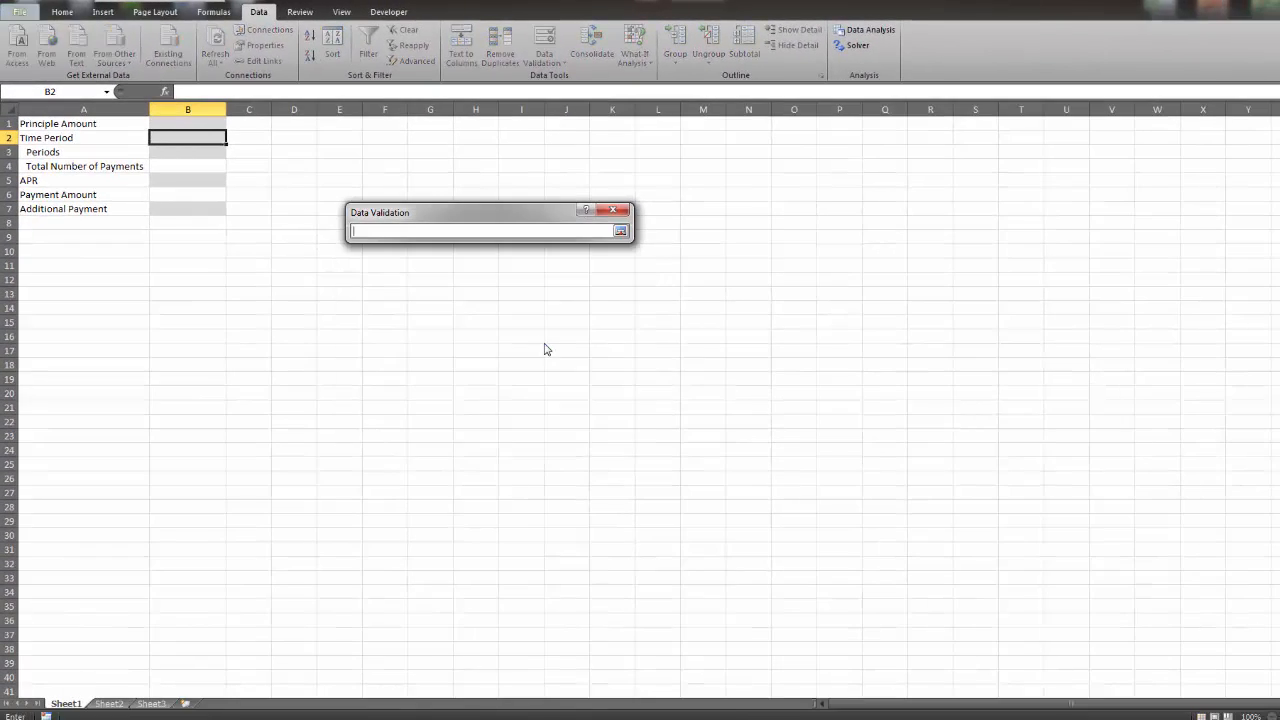
{"action": "left_click", "coordinate": [108, 704]}
{"action": "left_click_drag", "start_coordinate": [38, 123], "coordinate": [40, 152]}
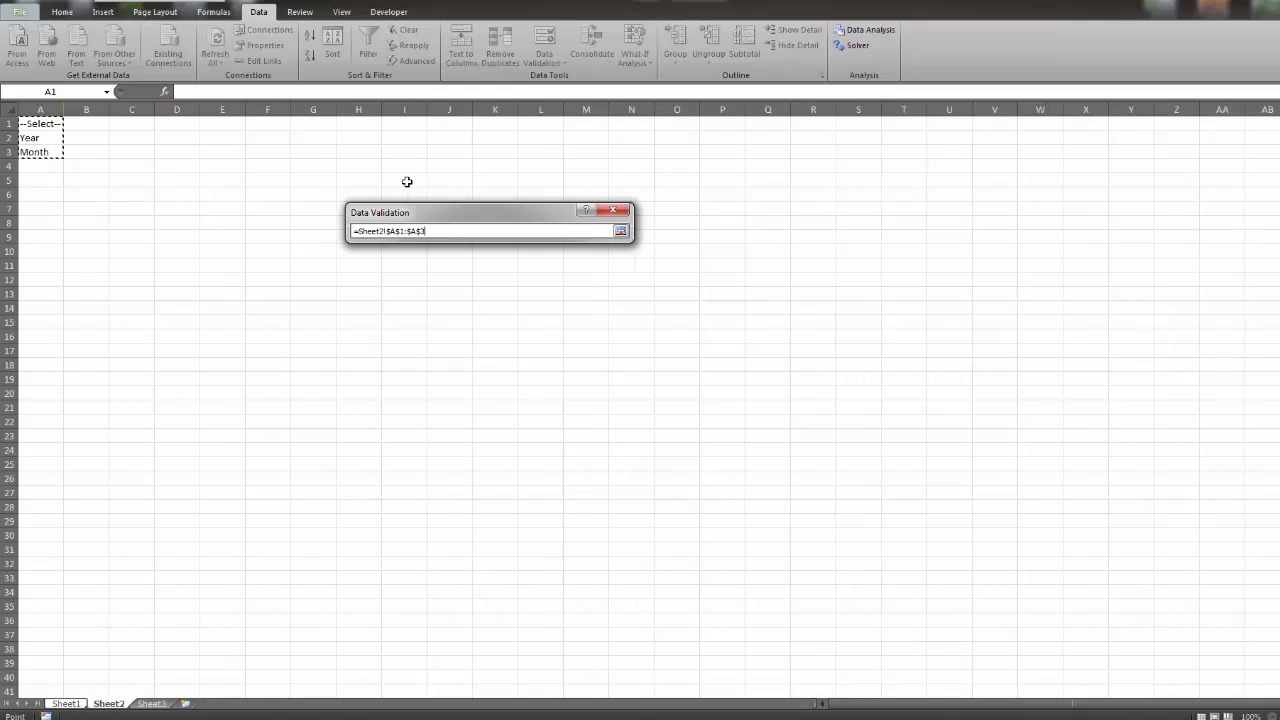
{"action": "left_click", "coordinate": [620, 232]}
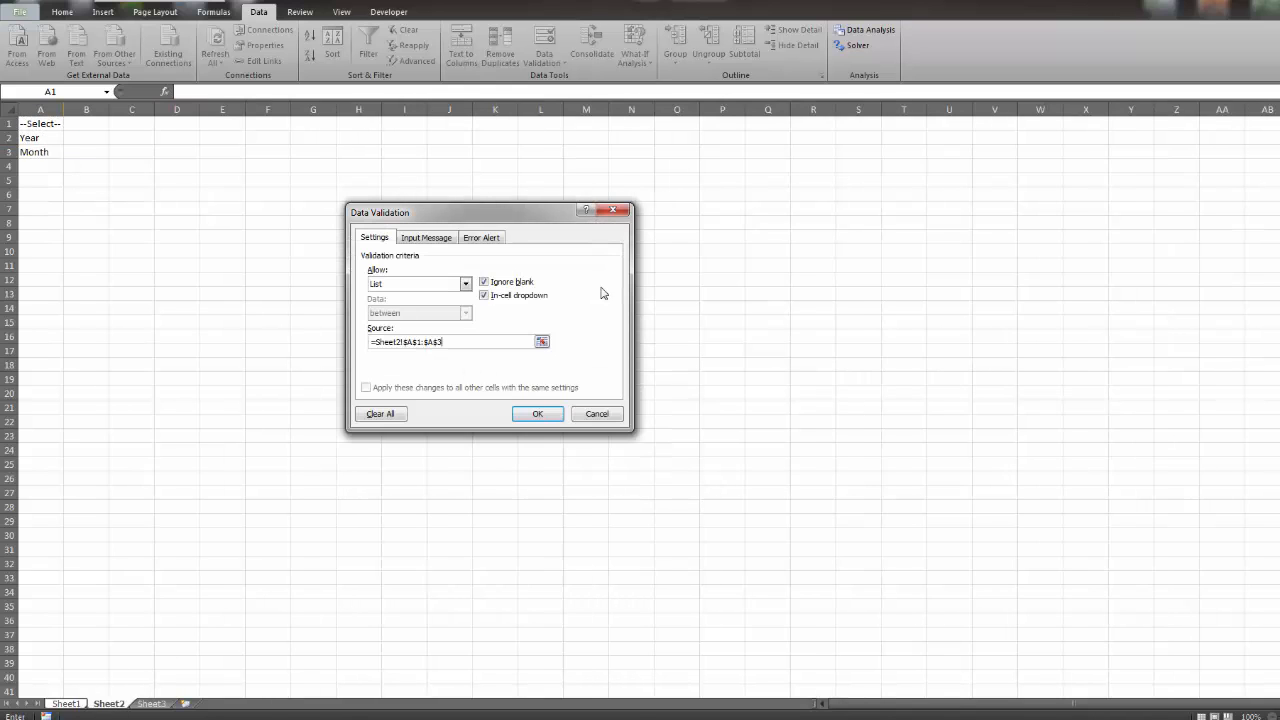
{"action": "left_click", "coordinate": [540, 414]}
- Set Time Period cell B2 to the --Select-- option of its in-cell list
{"action": "left_click", "coordinate": [348, 206]}
{"action": "left_click", "coordinate": [260, 222]}
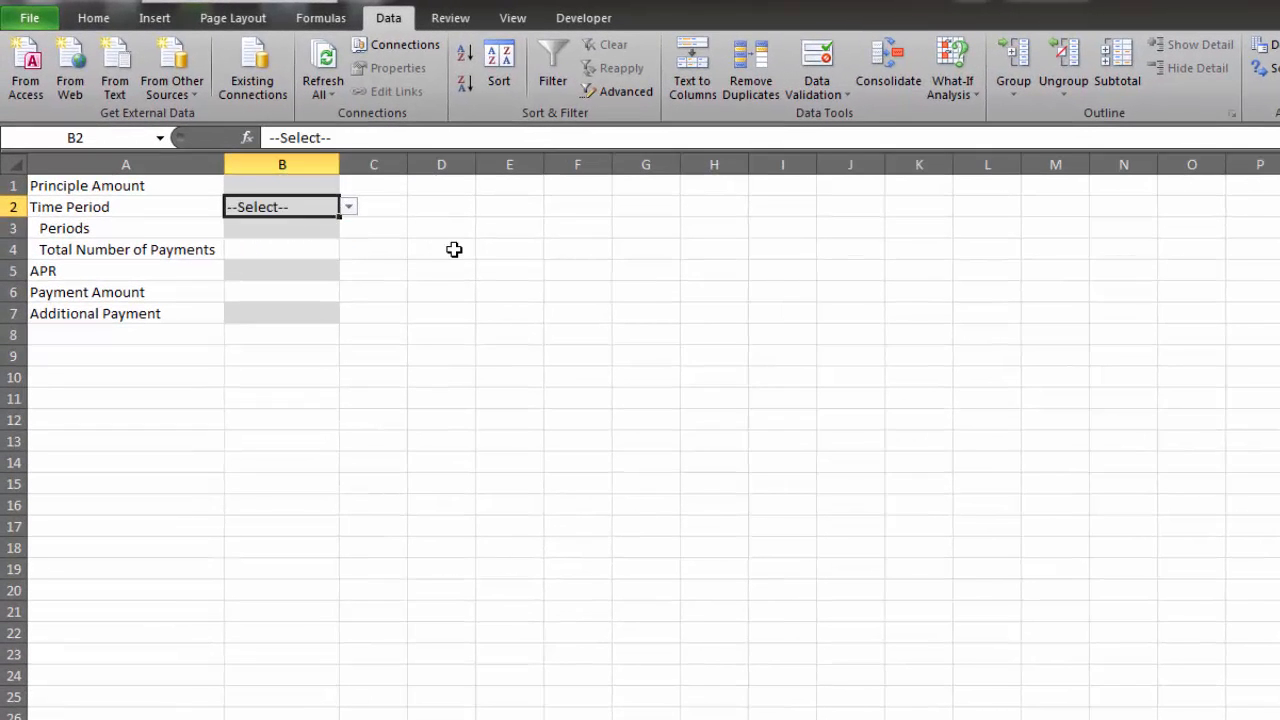
{"action": "left_click", "coordinate": [454, 249]}
{"action": "left_click", "coordinate": [286, 204]}
{"action": "left_click", "coordinate": [348, 206]}
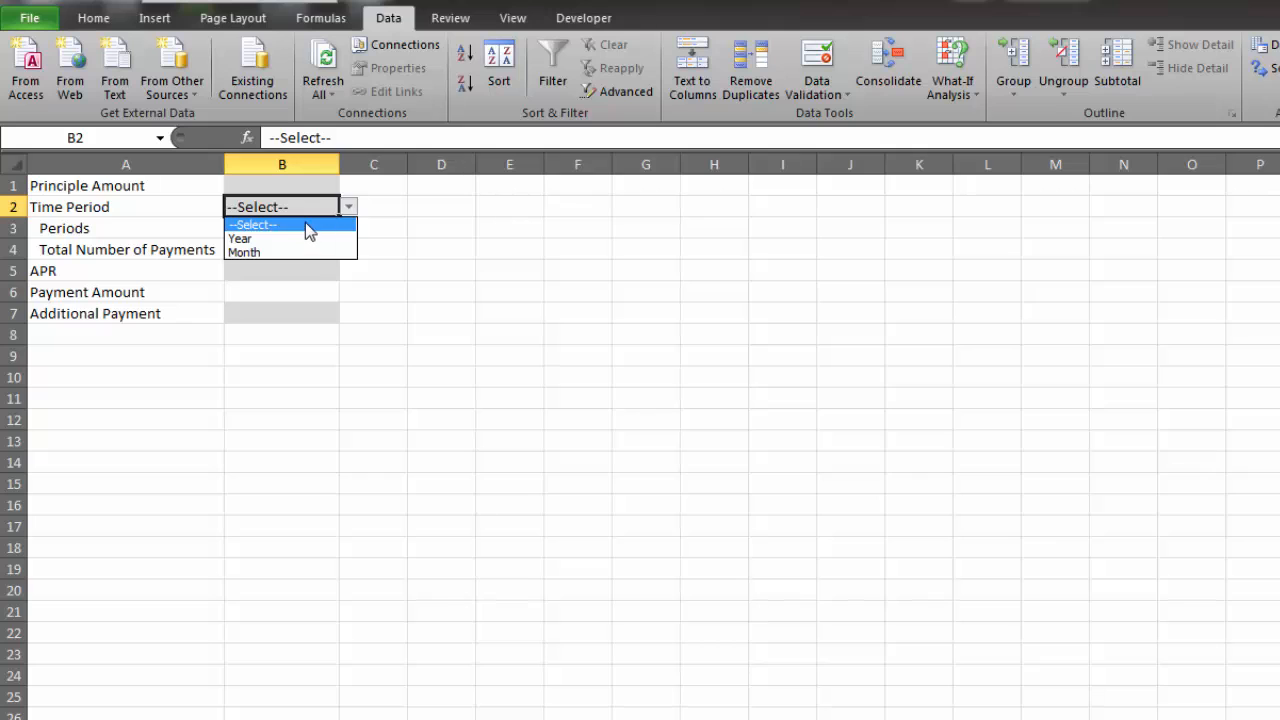
{"action": "left_click", "coordinate": [305, 222]}
- Center the contents of Time Period cell B2 horizontally
{"action": "left_click", "coordinate": [93, 18]}
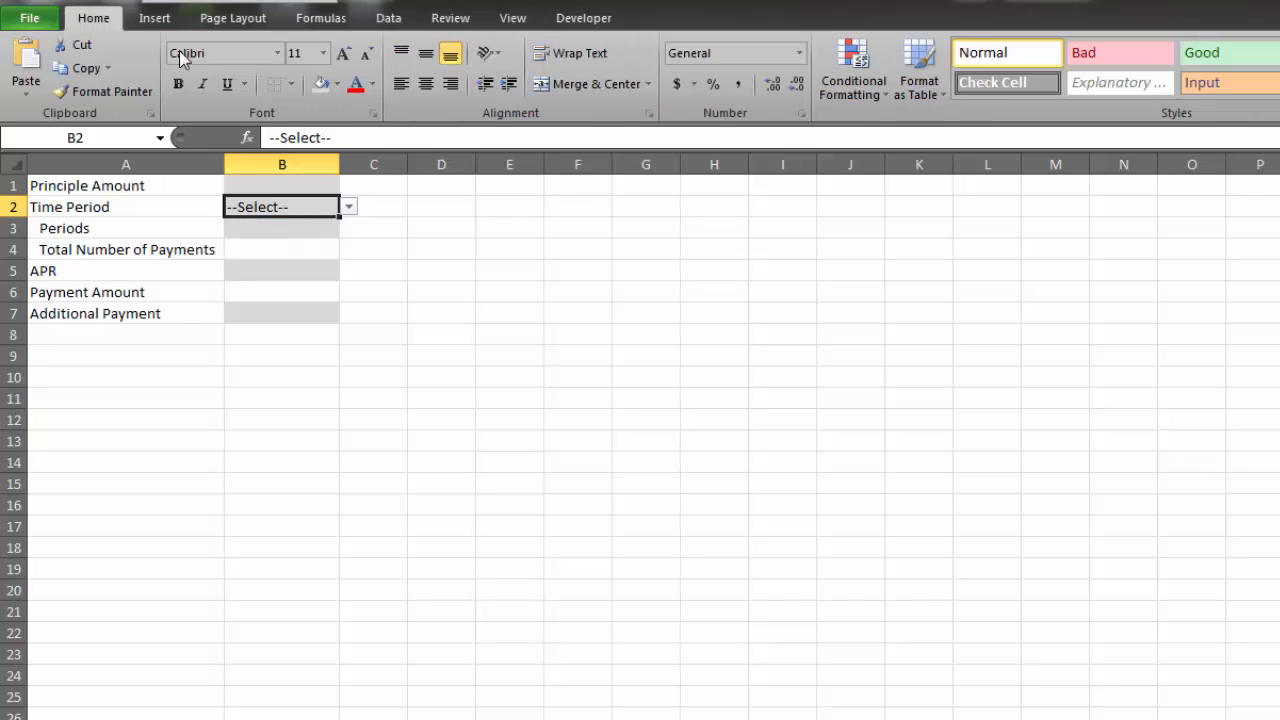
{"action": "left_click", "coordinate": [425, 84]}
{"action": "left_click", "coordinate": [468, 272]}
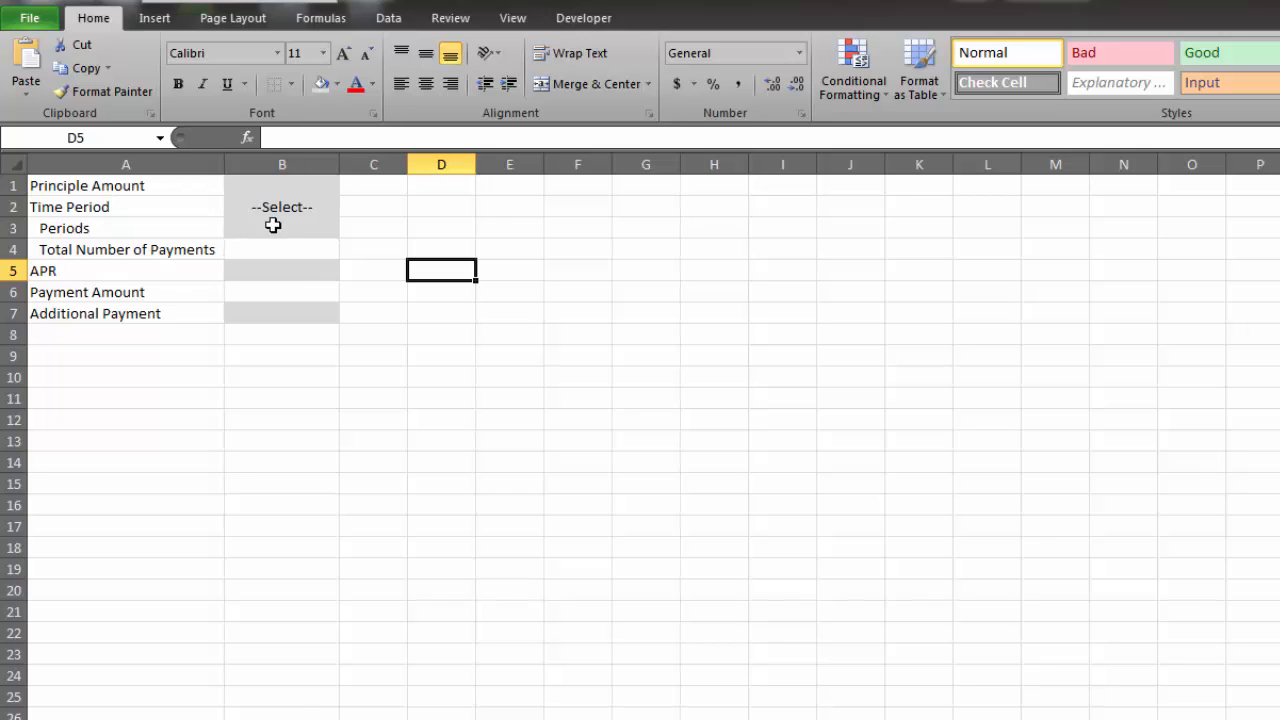
- Enter 10 as the number of periods in B3 and choose Year as the Time Period in B2
{"action": "left_click", "coordinate": [273, 227]}
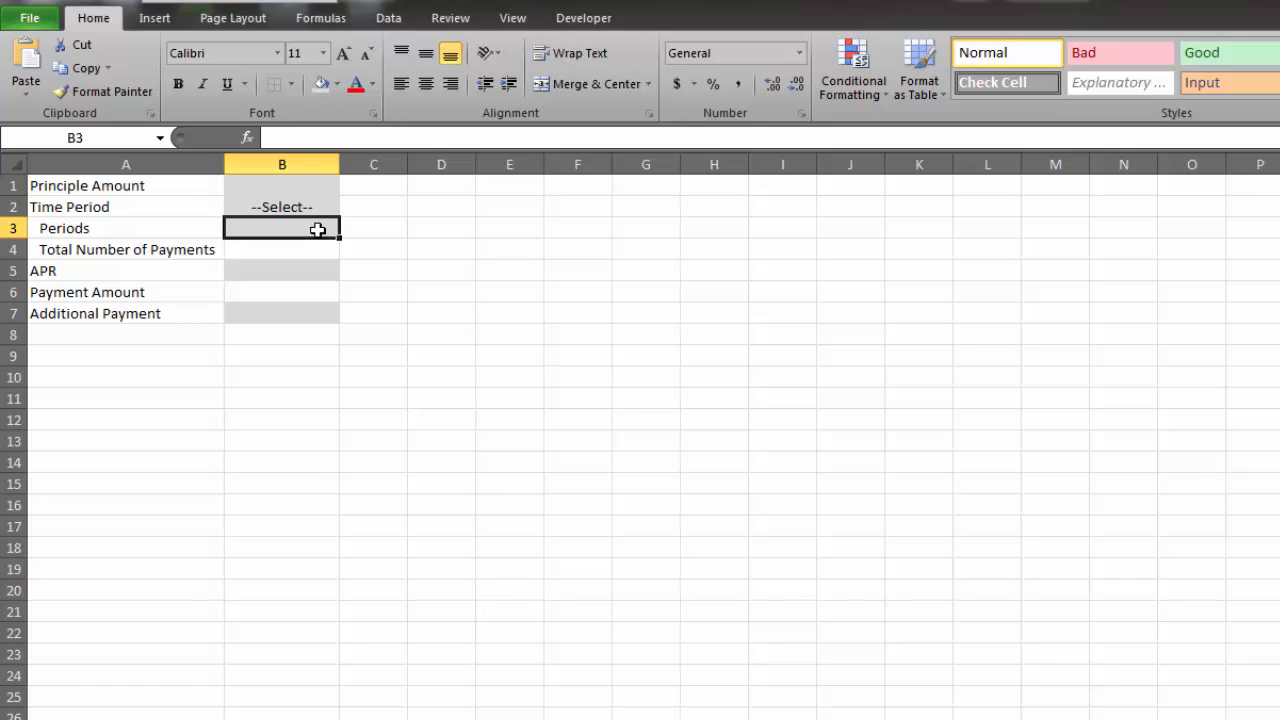
{"action": "type", "text": "10"}
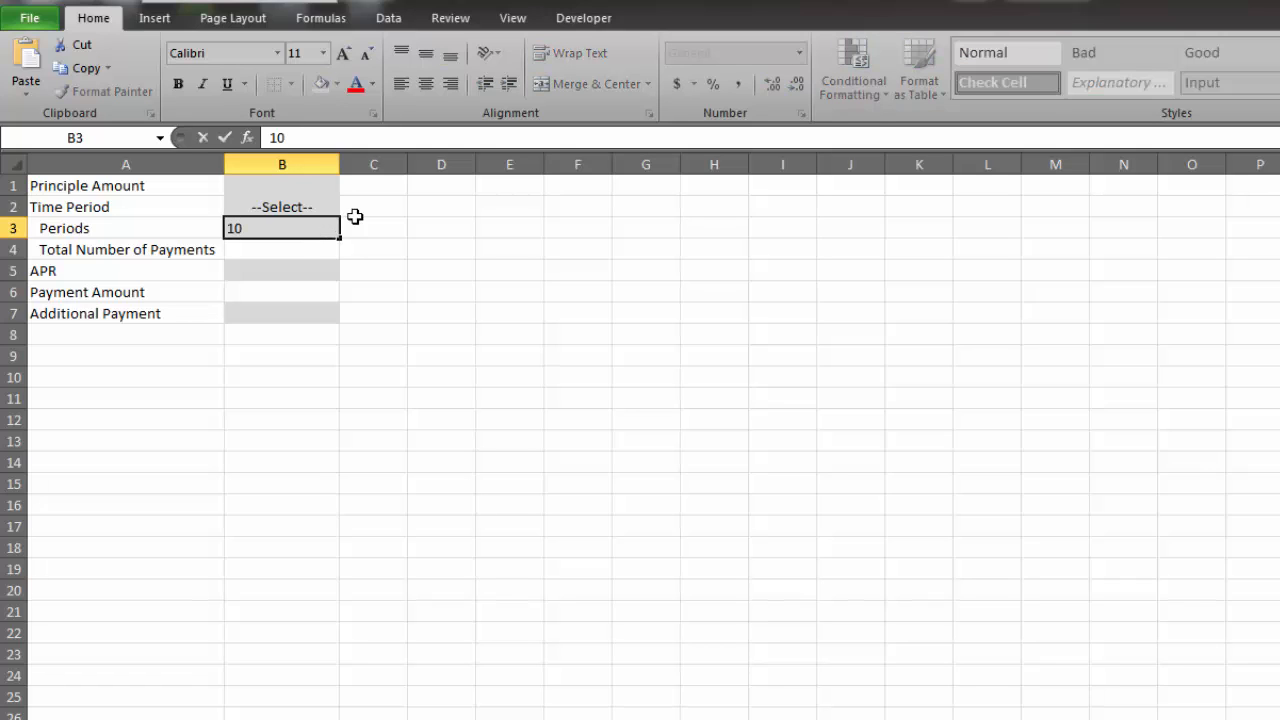
{"action": "key", "text": "Return"}
{"action": "left_click", "coordinate": [278, 208]}
{"action": "left_click", "coordinate": [348, 207]}
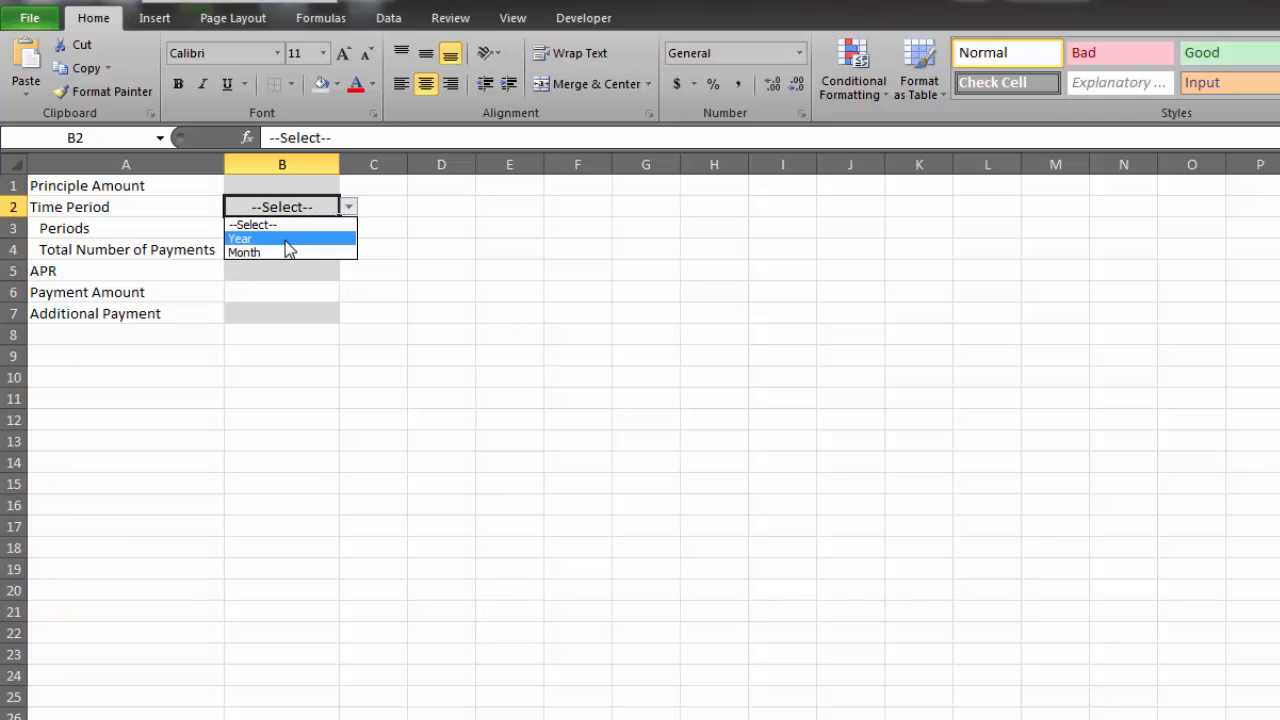
{"action": "left_click", "coordinate": [285, 239]}
{"action": "left_click", "coordinate": [290, 265]}
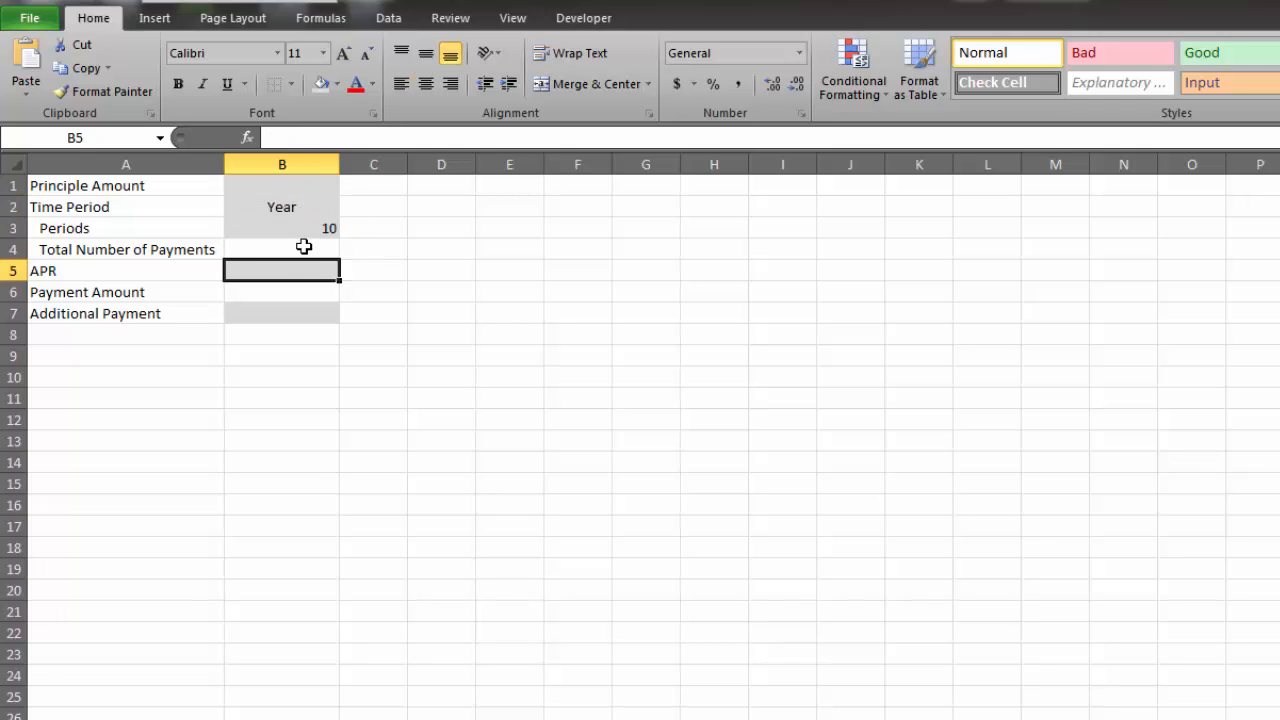
- Switch the Time Period in B2 to Month and enter 120 as the number of periods in B3
{"action": "left_click", "coordinate": [303, 248]}
{"action": "left_click", "coordinate": [316, 204]}
{"action": "left_click", "coordinate": [348, 207]}
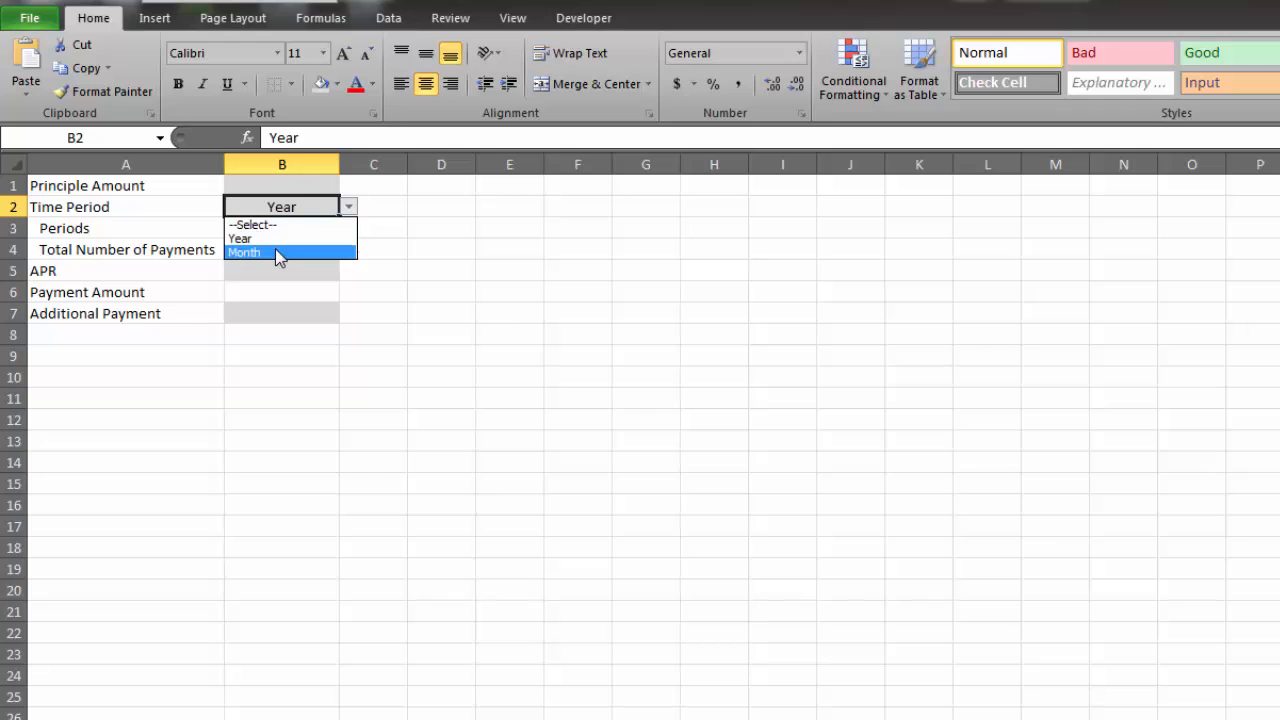
{"action": "left_click", "coordinate": [276, 251]}
{"action": "left_click", "coordinate": [304, 224]}
{"action": "type", "text": "120"}
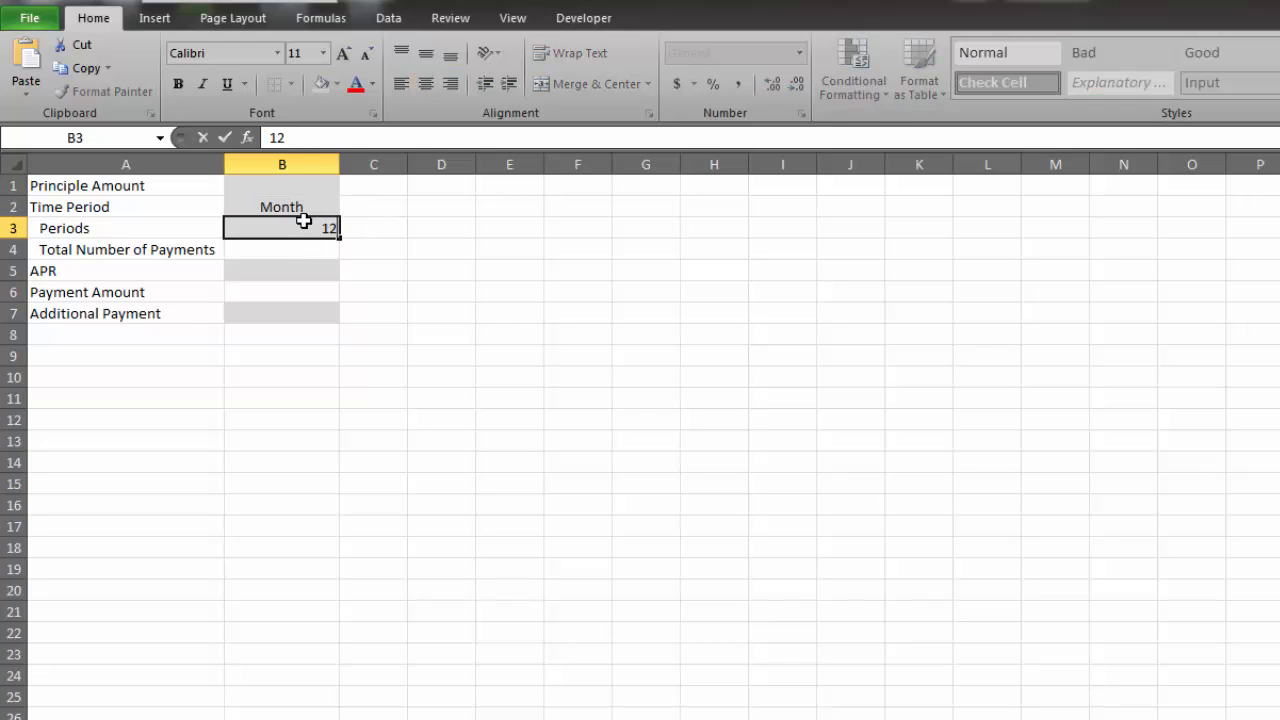
{"action": "key", "text": "Return"}
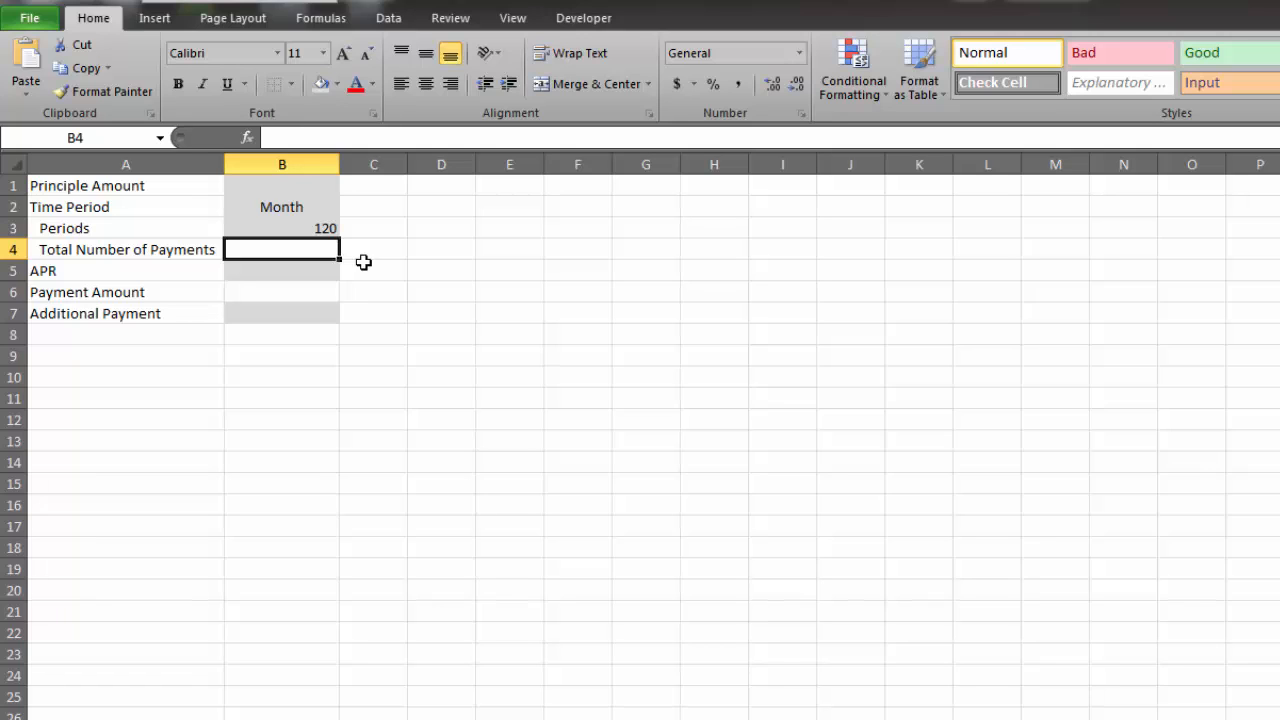
- Enter the formula =IF(B2="Year",B3*12,B3) in B4 to calculate the total number of payments
{"action": "type", "text": "="}
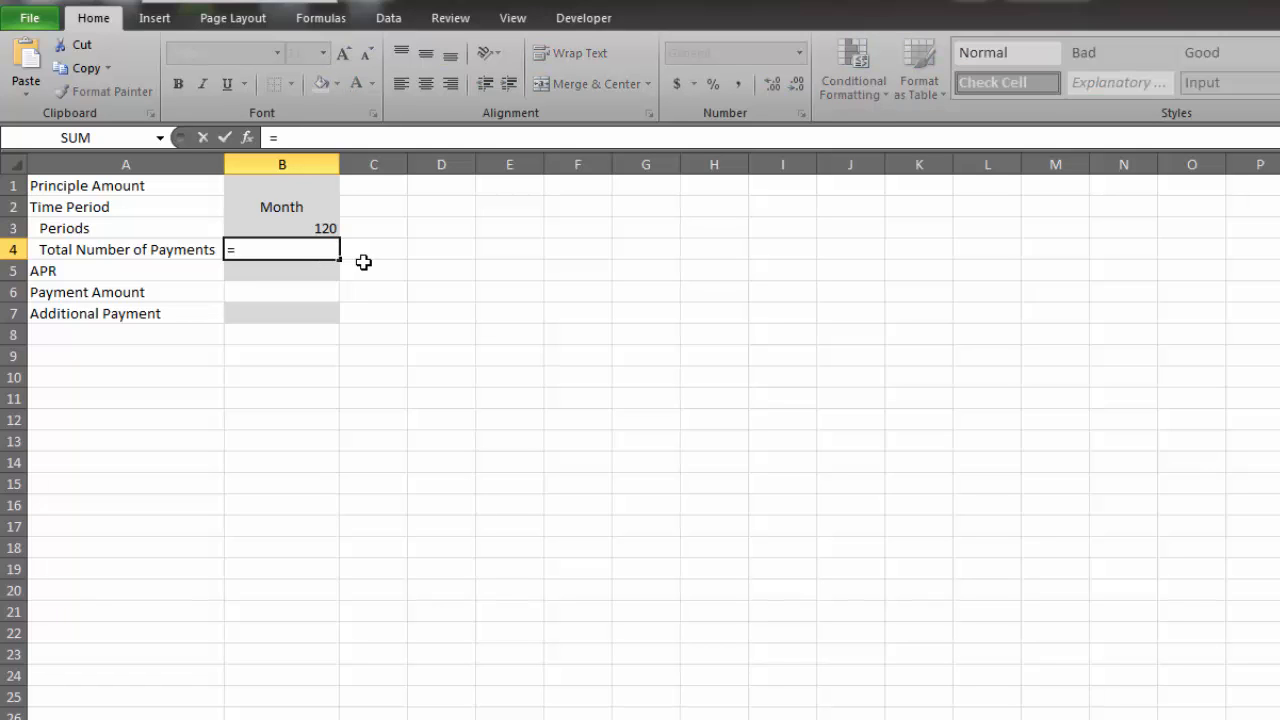
{"action": "type", "text": "if("}
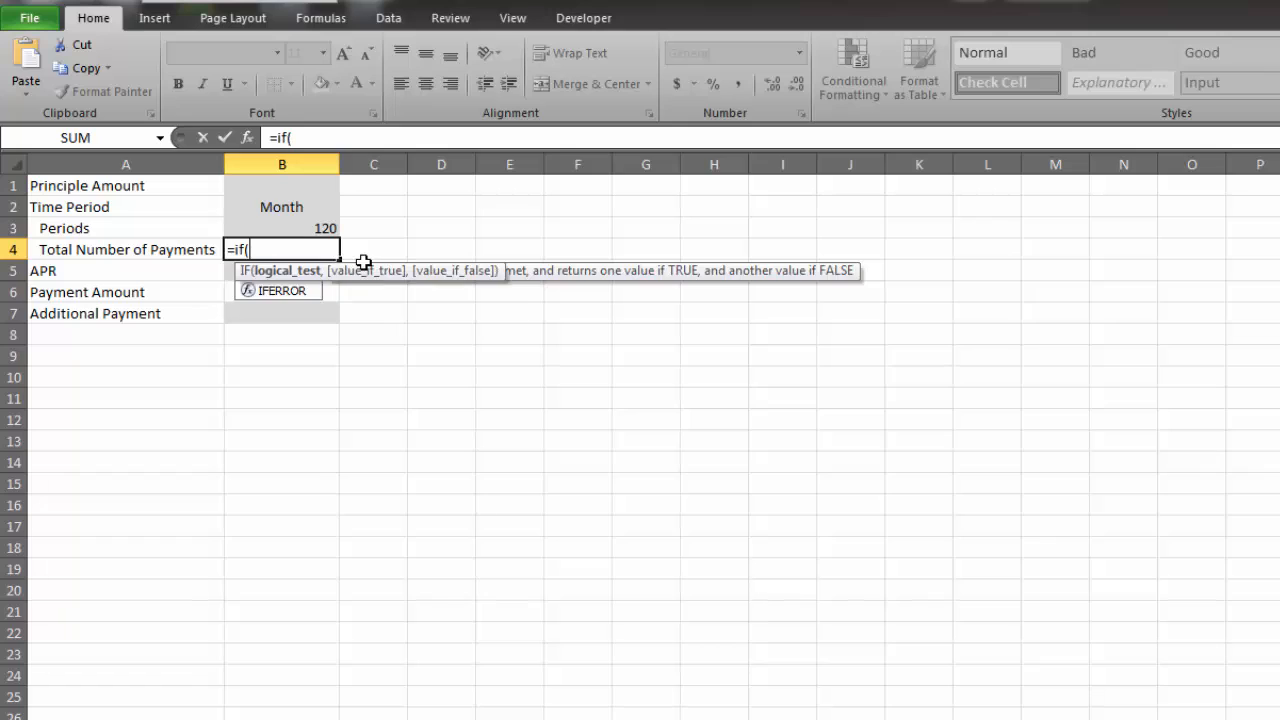
{"action": "left_click", "coordinate": [304, 206]}
{"action": "type", "text": "="}
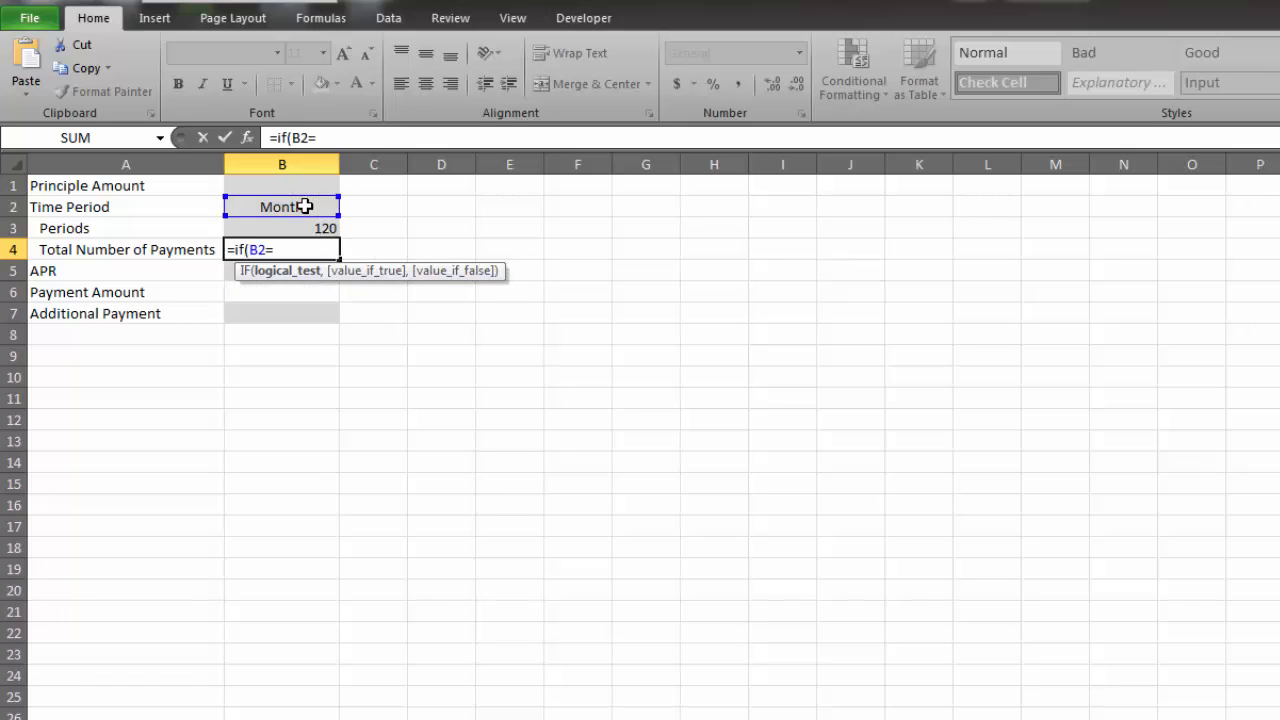
{"action": "type", "text": "\"Year\","}
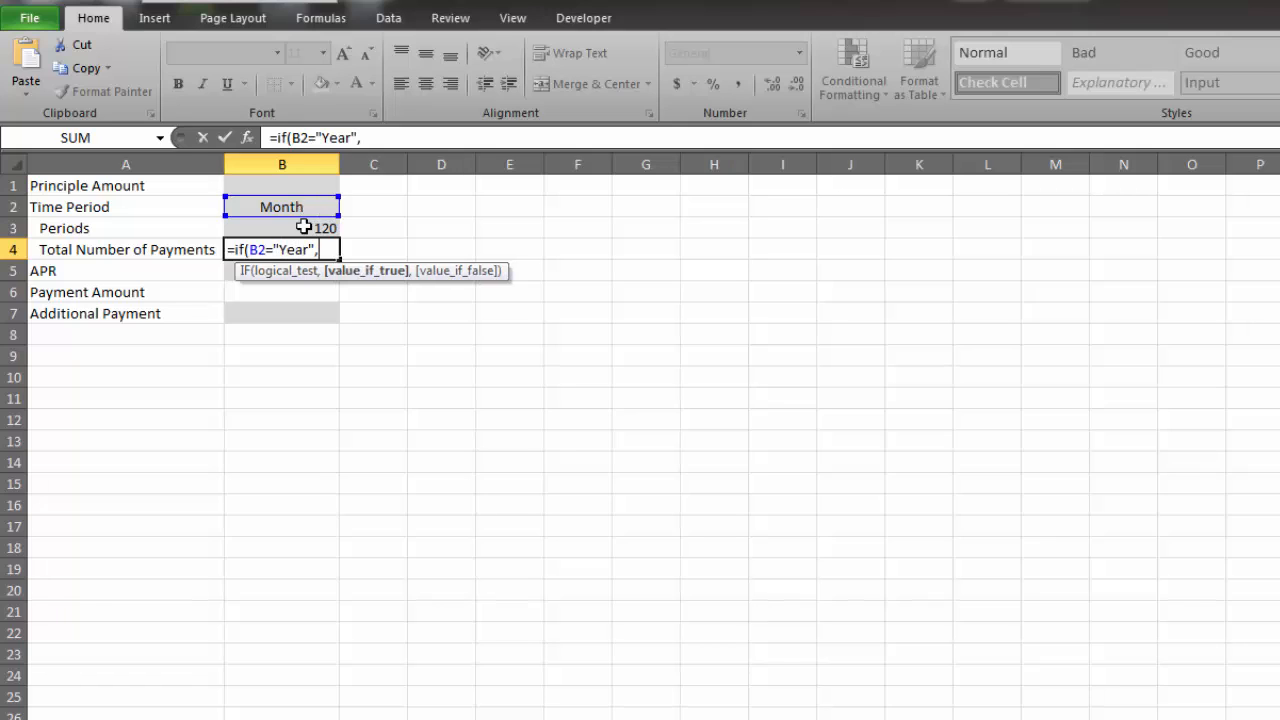
{"action": "left_click", "coordinate": [303, 228]}
{"action": "type", "text": "*12,"}
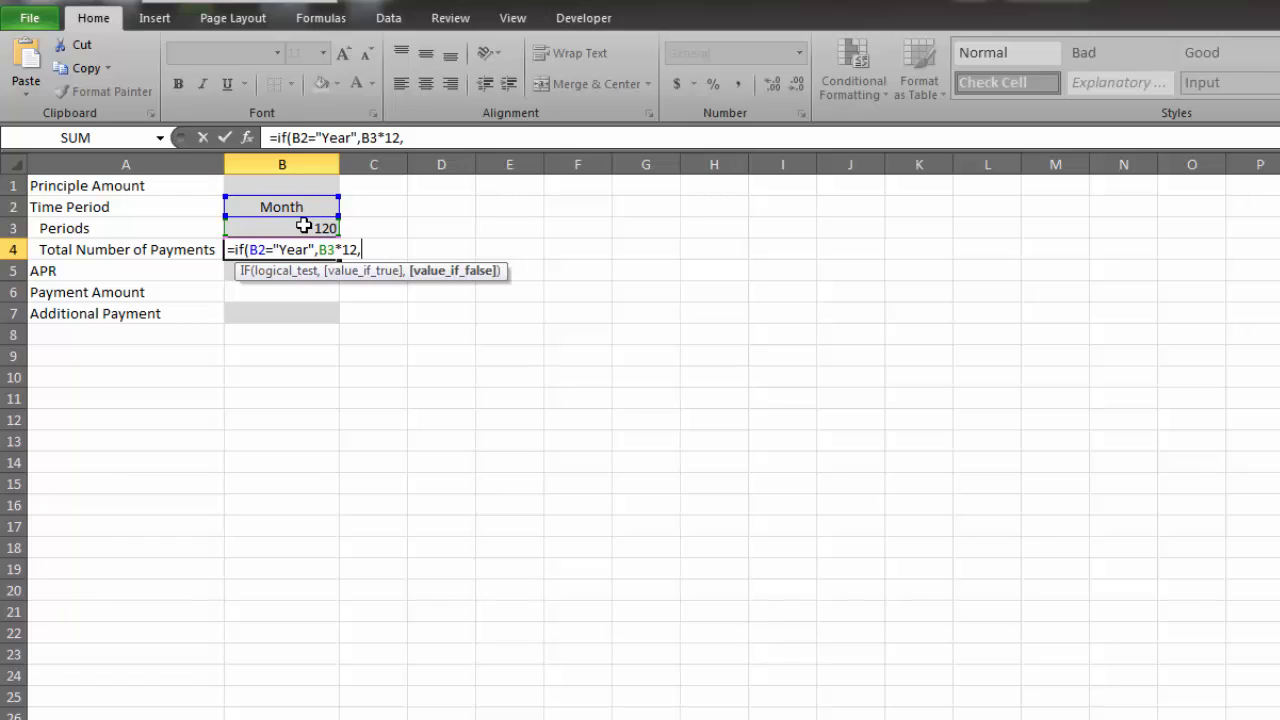
{"action": "left_click", "coordinate": [303, 226]}
{"action": "type", "text": ")"}
{"action": "key", "text": "Return"}
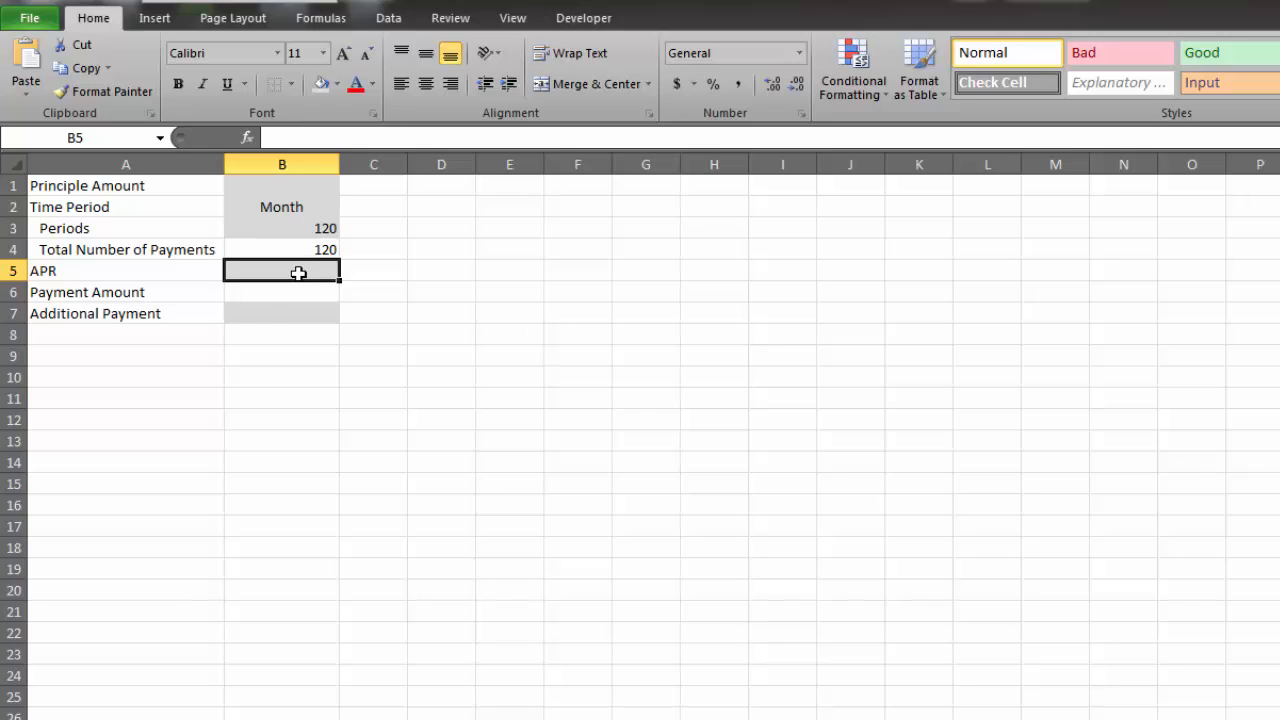
- Enter 100000 as the Principle Amount in B1 and .05 as the APR in B5
{"action": "left_click", "coordinate": [300, 181]}
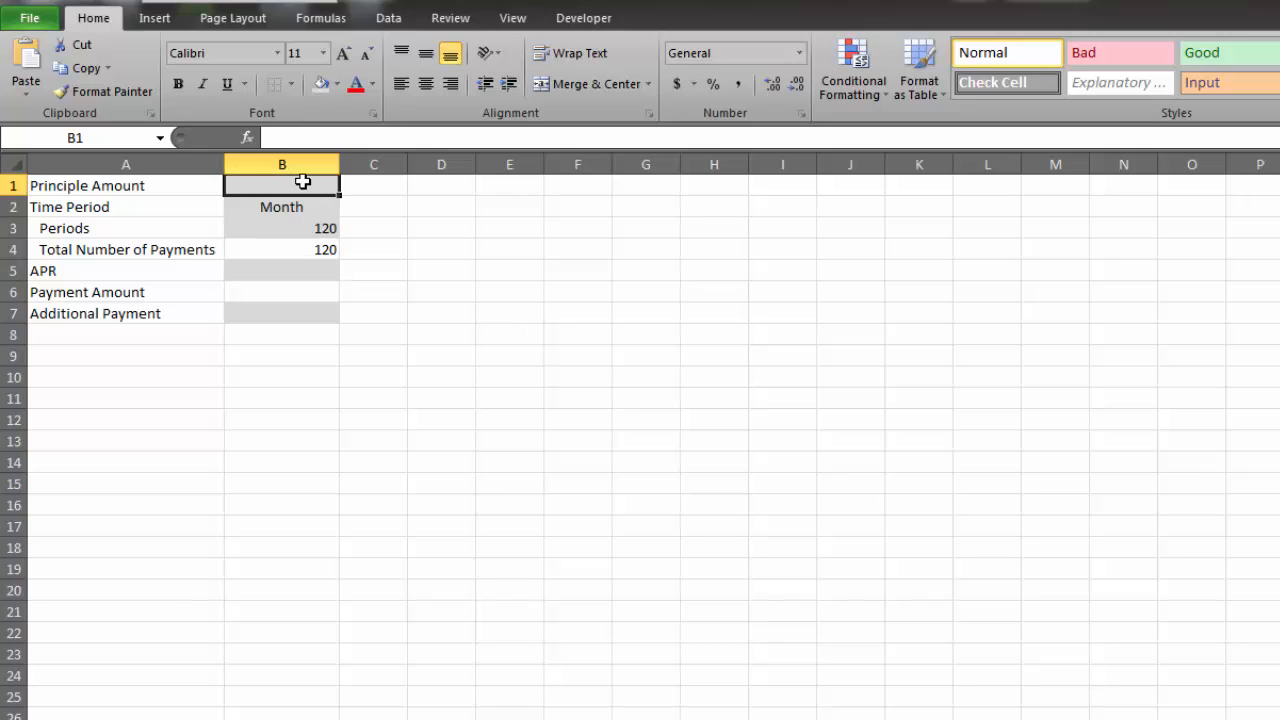
{"action": "type", "text": "100000"}
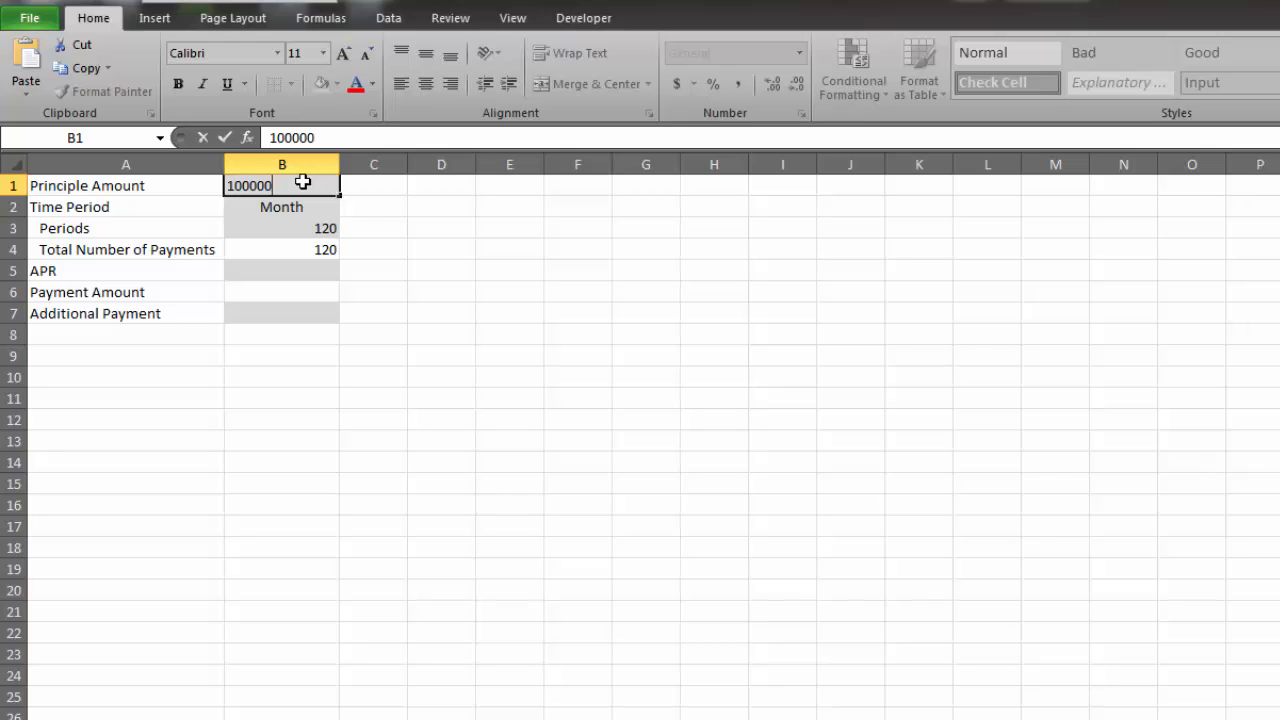
{"action": "key", "text": "Return"}
{"action": "left_click", "coordinate": [308, 269]}
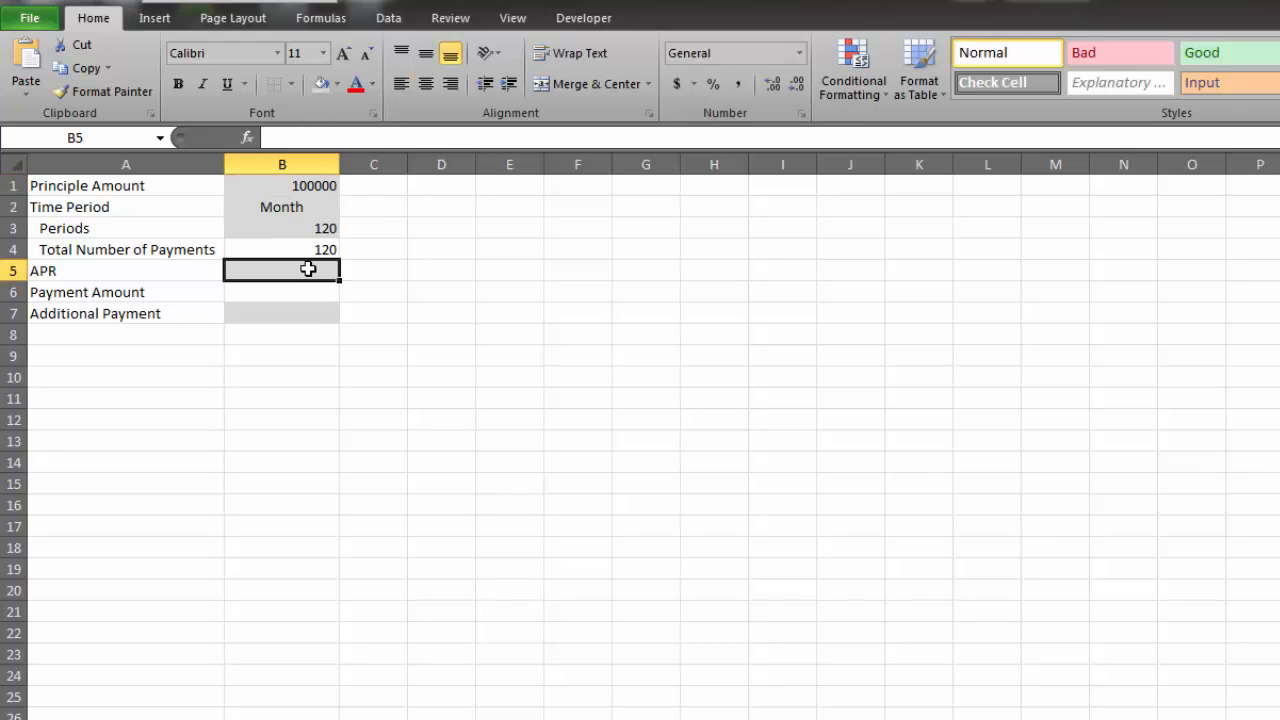
{"action": "type", "text": ".0"}
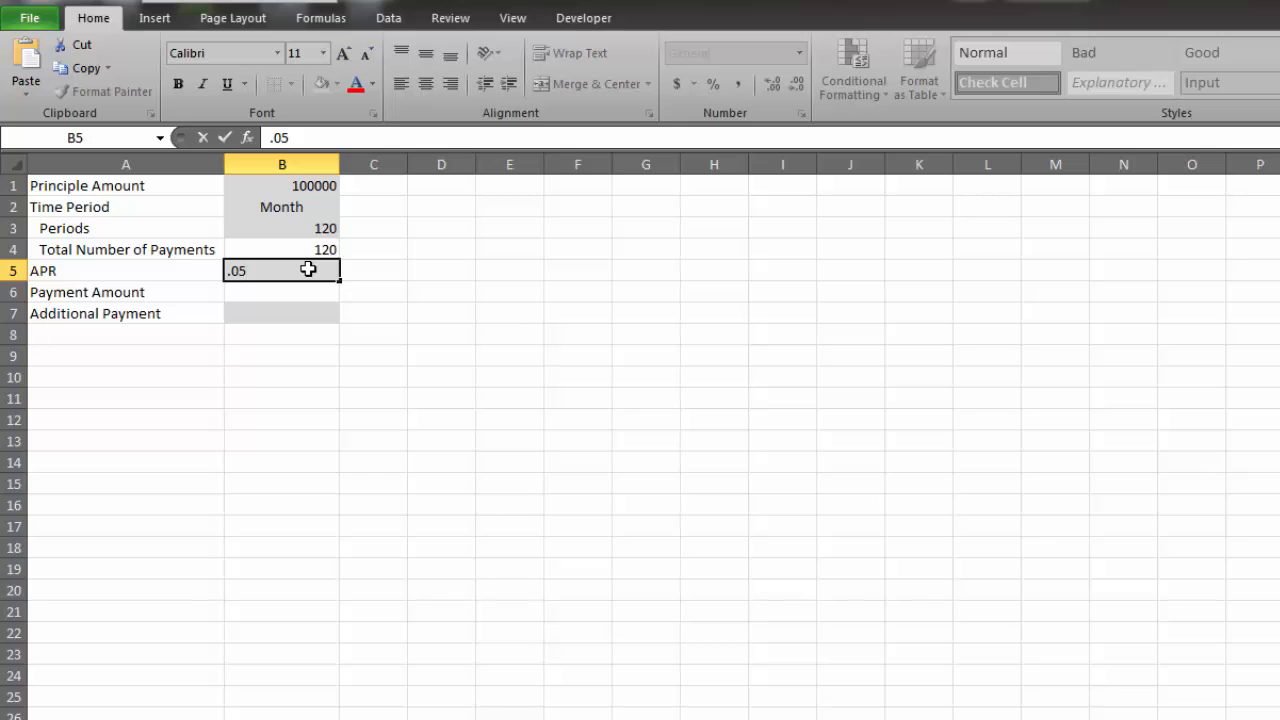
{"action": "type", "text": "5"}
{"action": "key", "text": "Return"}
- Format APR cell B5 as a percentage with two decimals and Principle Amount cell B1 as Accounting dollars without decimals
{"action": "left_click", "coordinate": [308, 269]}
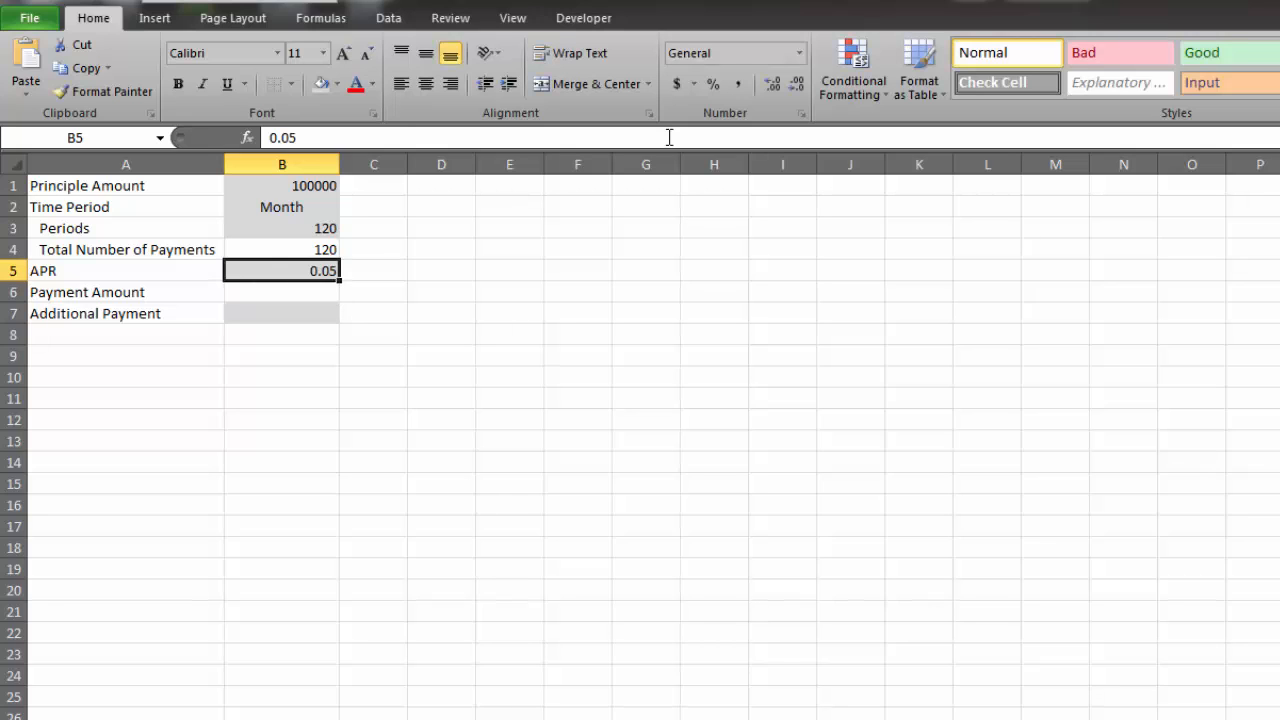
{"action": "left_click", "coordinate": [713, 86]}
{"action": "double_click", "coordinate": [772, 84]}
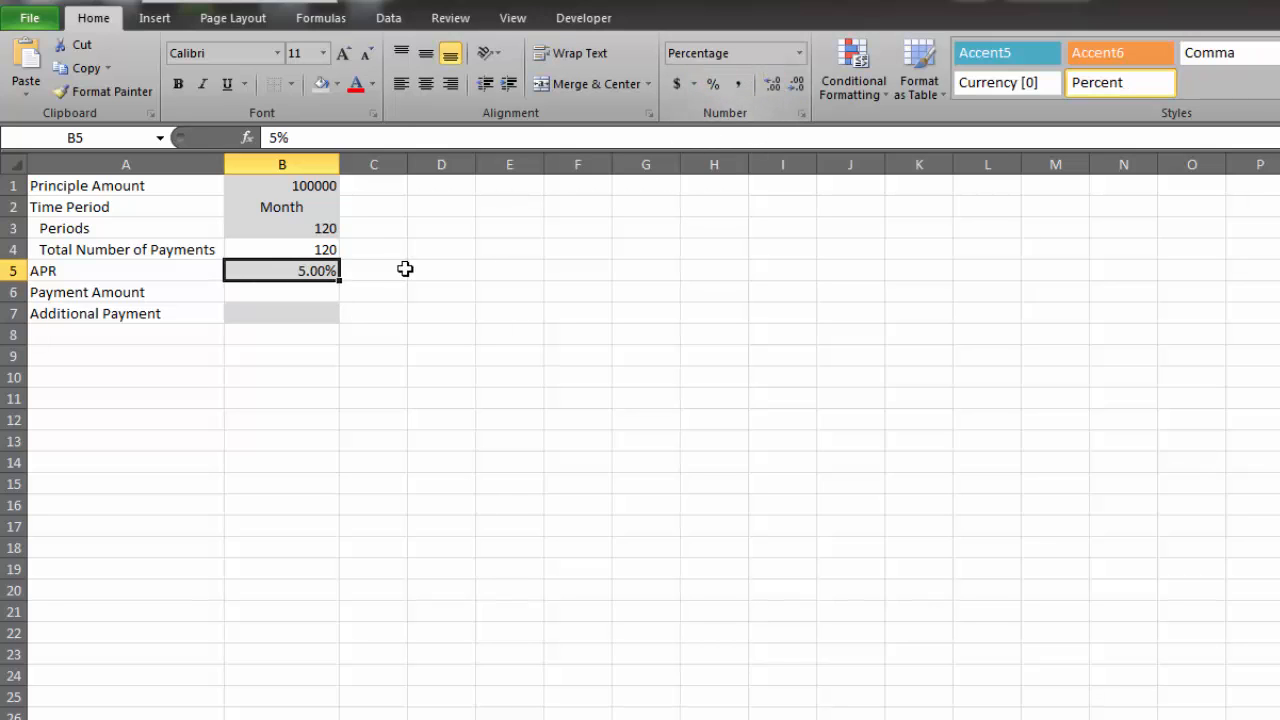
{"action": "left_click", "coordinate": [322, 183]}
{"action": "left_click", "coordinate": [686, 85]}
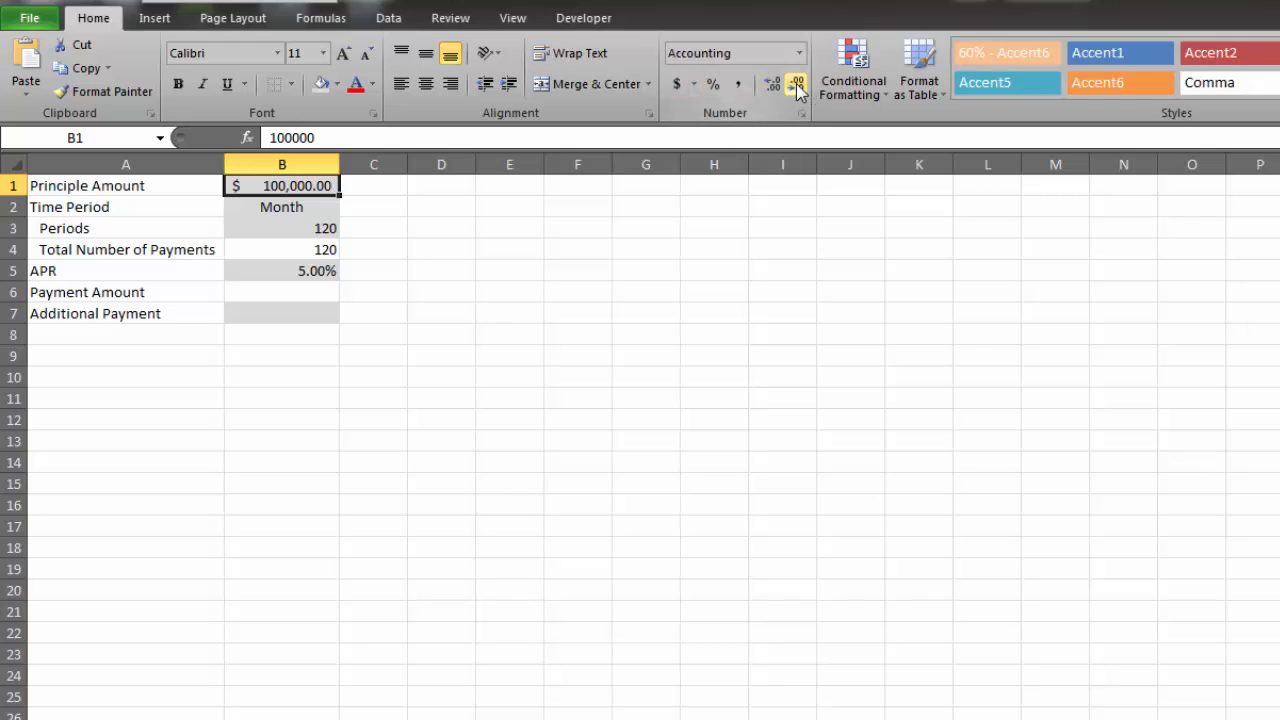
{"action": "double_click", "coordinate": [796, 84]}
- Center the Periods value in B3 and the Total Number of Payments value in B4 horizontally
{"action": "left_click", "coordinate": [299, 227]}
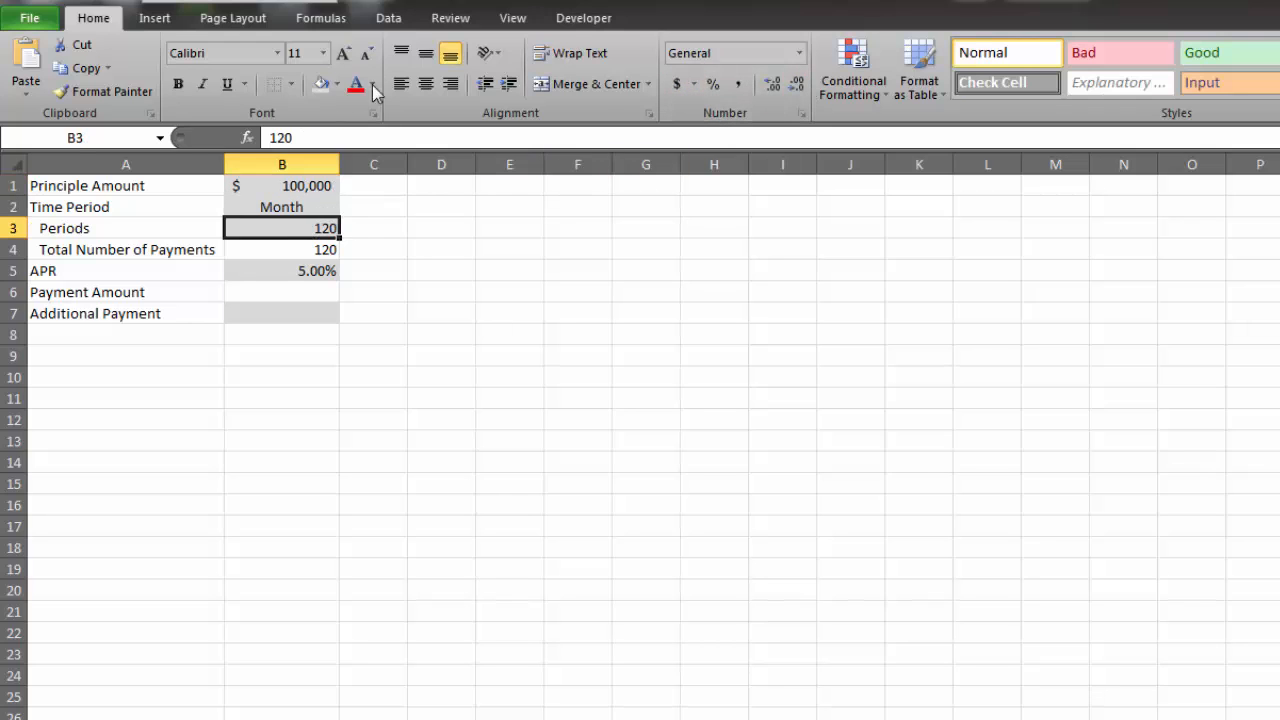
{"action": "left_click", "coordinate": [425, 84]}
{"action": "left_click", "coordinate": [321, 257]}
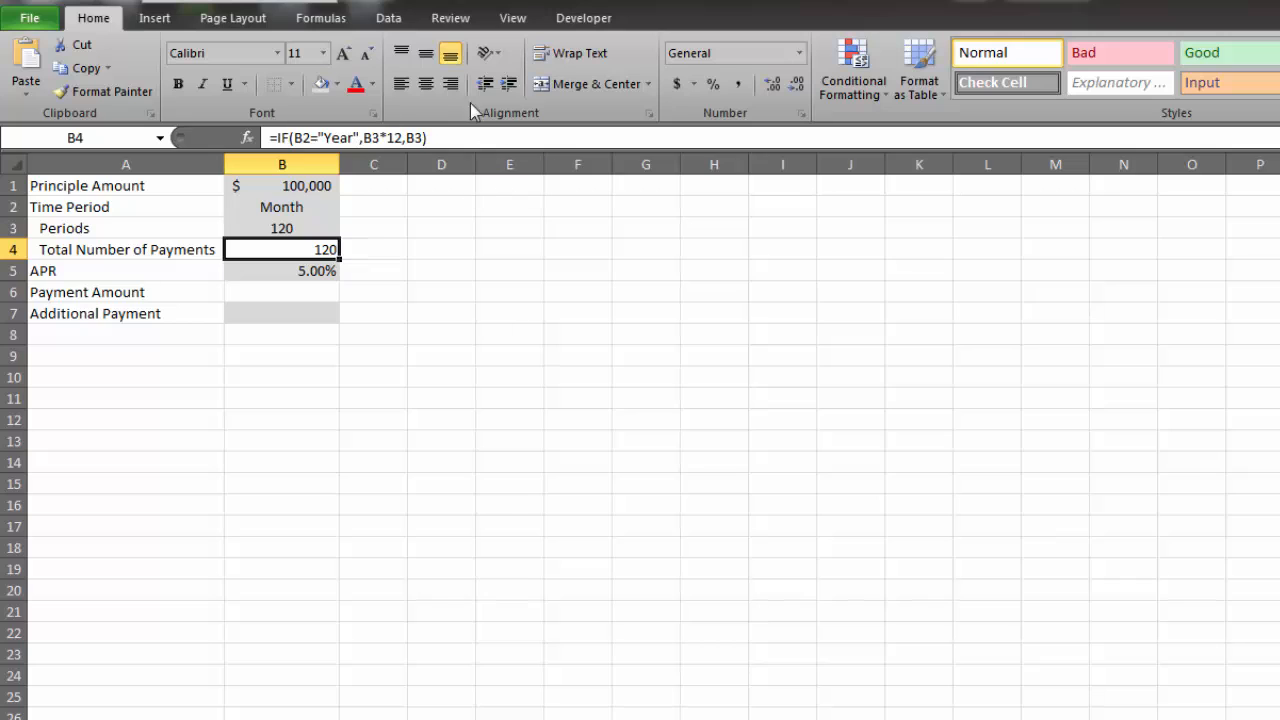
{"action": "left_click", "coordinate": [425, 84]}
{"action": "left_click", "coordinate": [501, 341]}
- Enter the formula =PMT(B5/12,B4,B1) in B6 to calculate the Payment Amount
{"action": "left_click", "coordinate": [262, 295]}
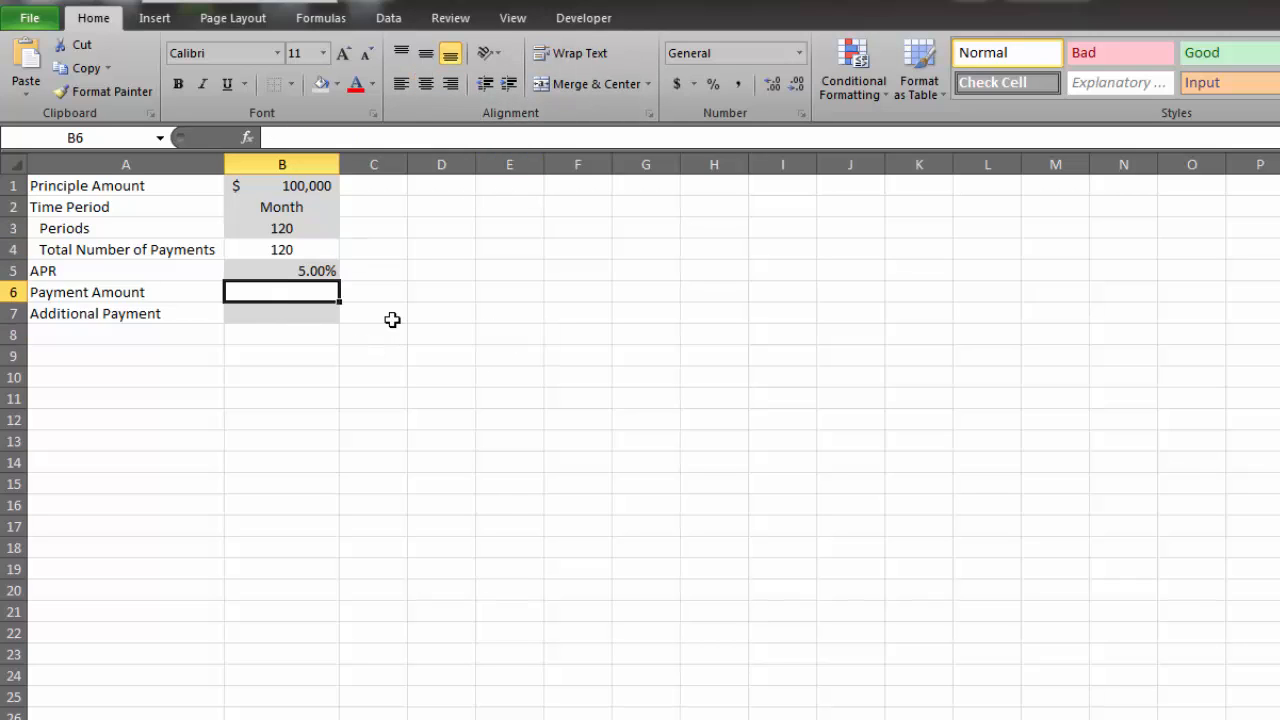
{"action": "type", "text": "=pmt"}
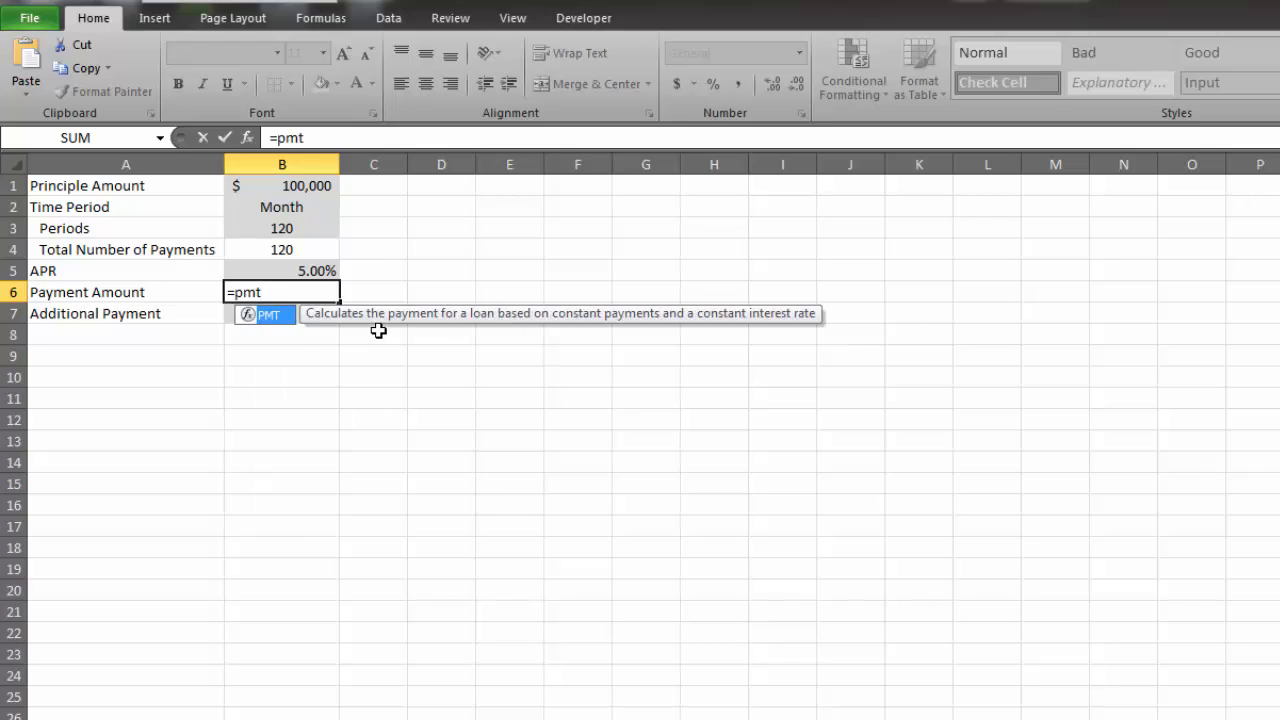
{"action": "type", "text": "("}
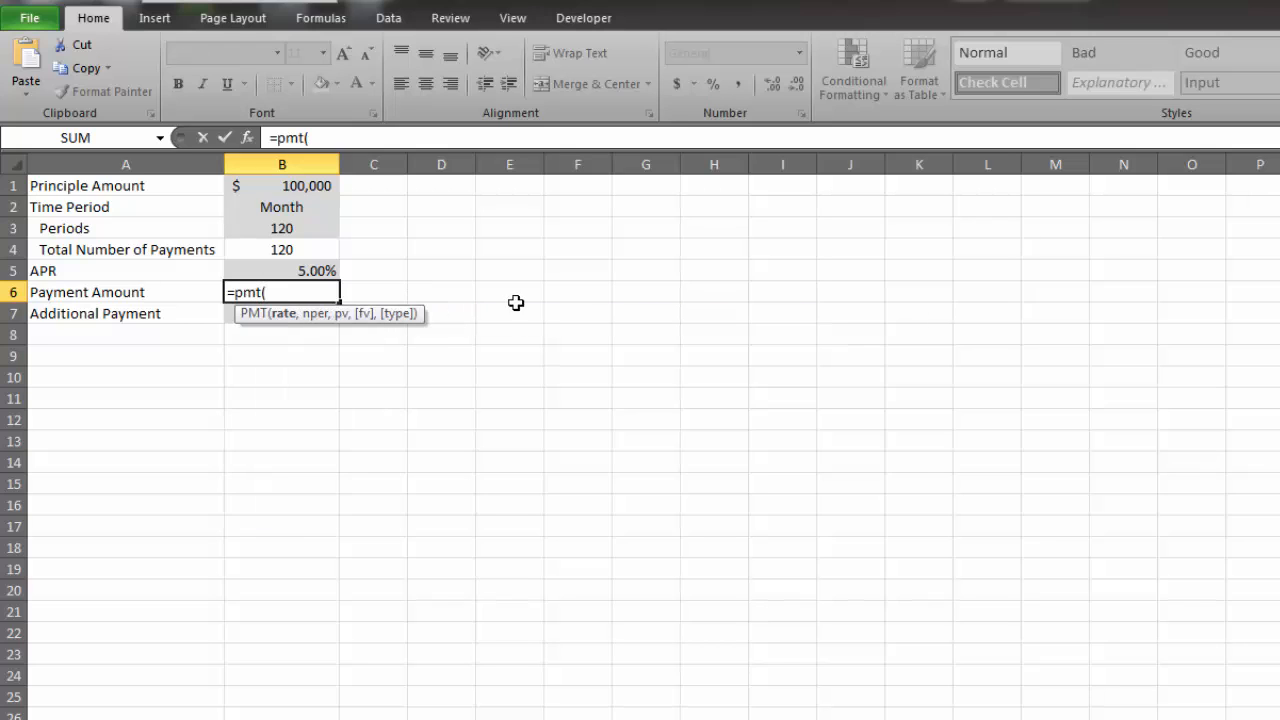
{"action": "left_click", "coordinate": [295, 272]}
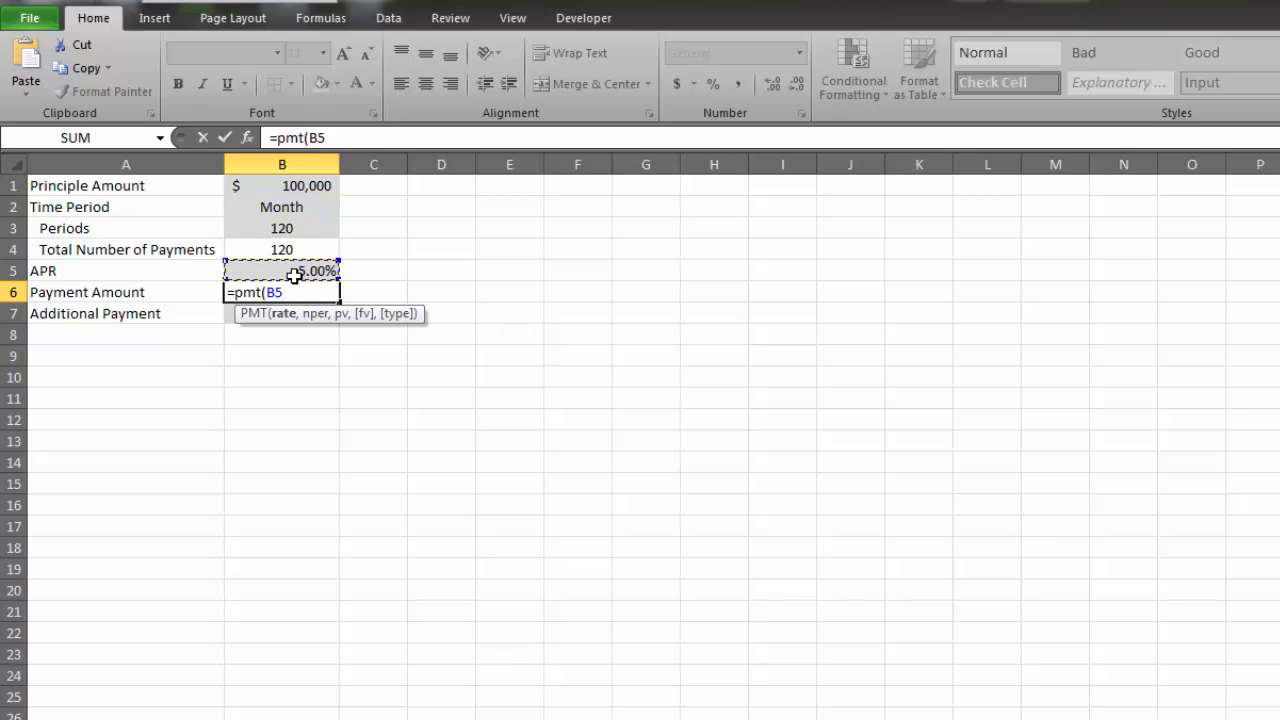
{"action": "type", "text": "/12,"}
{"action": "left_click", "coordinate": [301, 250]}
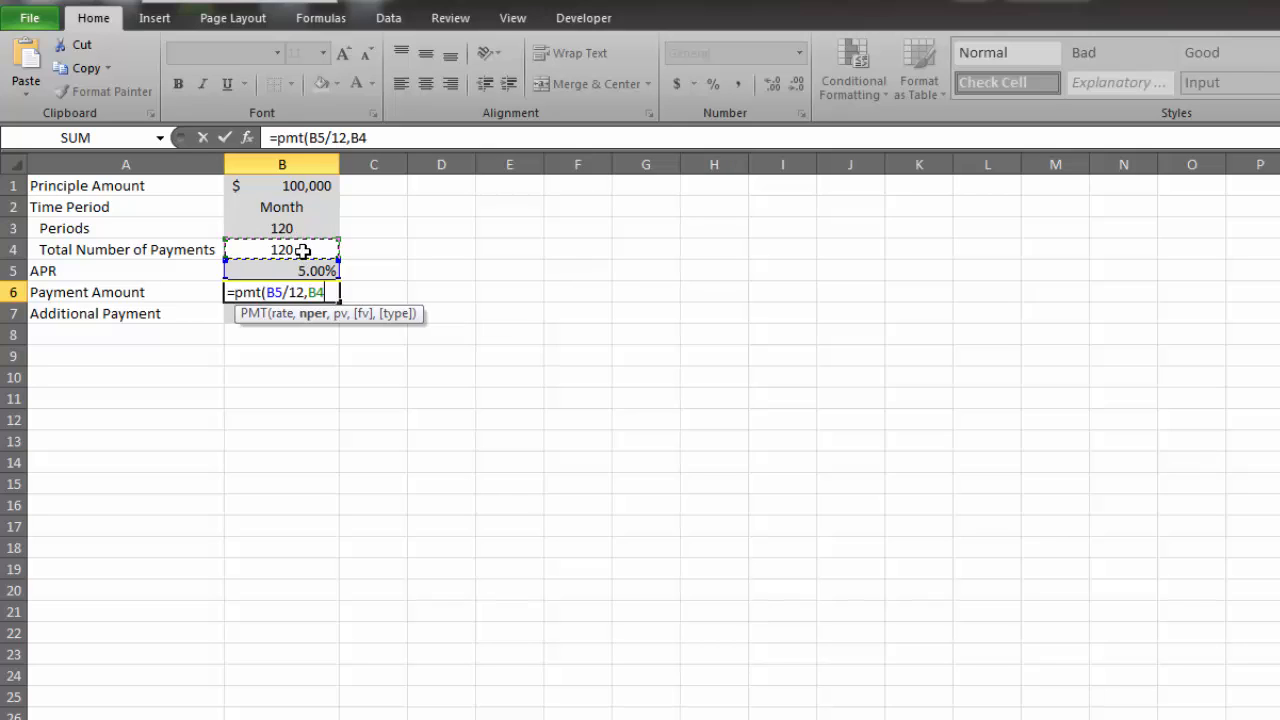
{"action": "type", "text": ","}
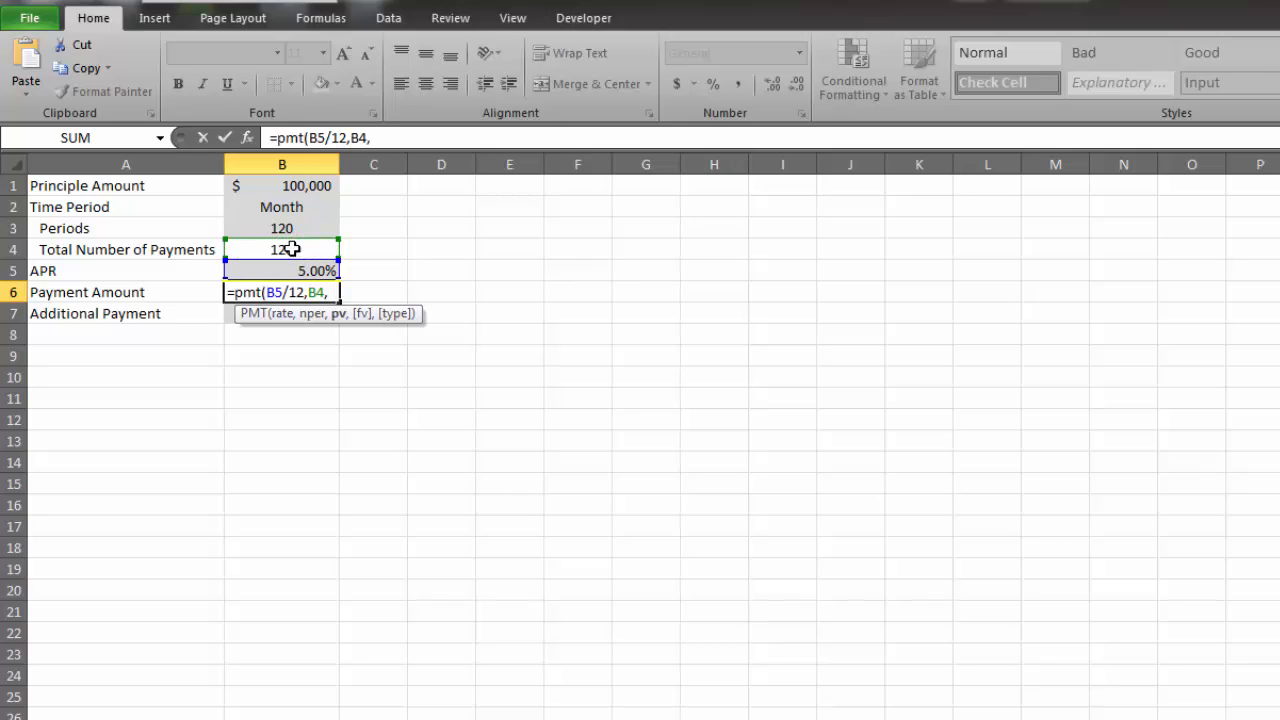
{"action": "left_click", "coordinate": [291, 185]}
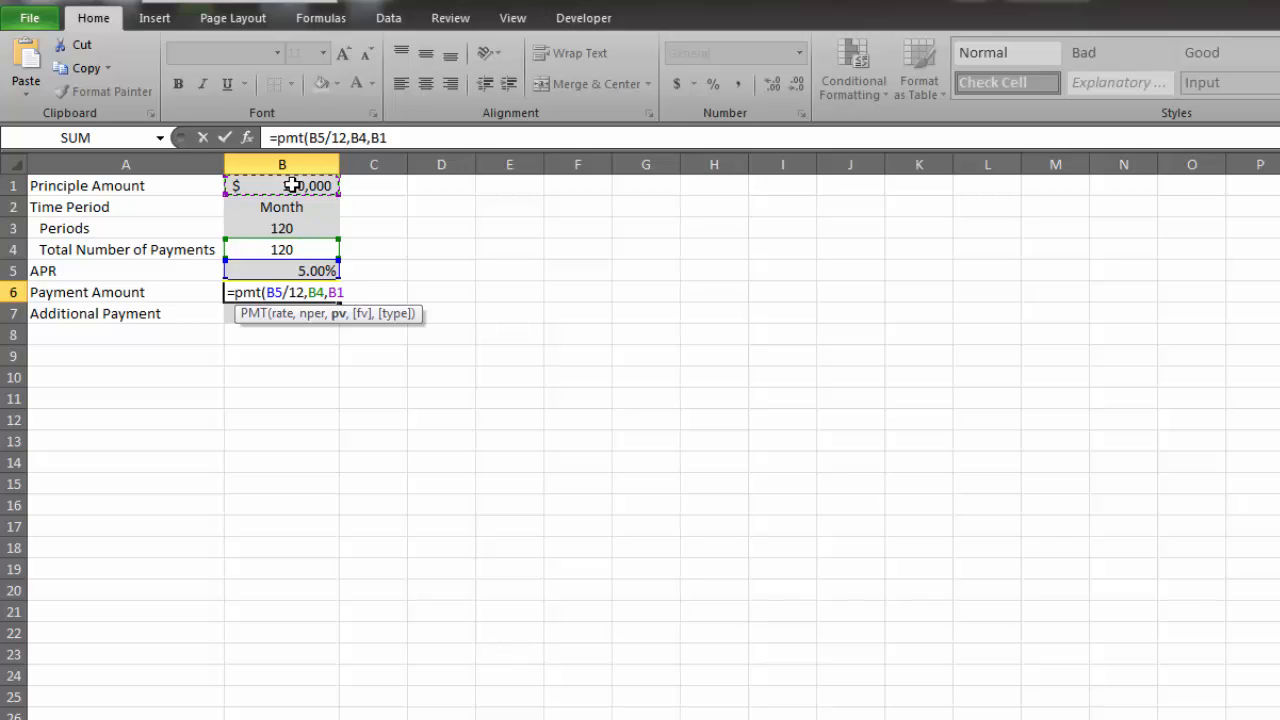
{"action": "type", "text": ")"}
{"action": "key", "text": "Return"}
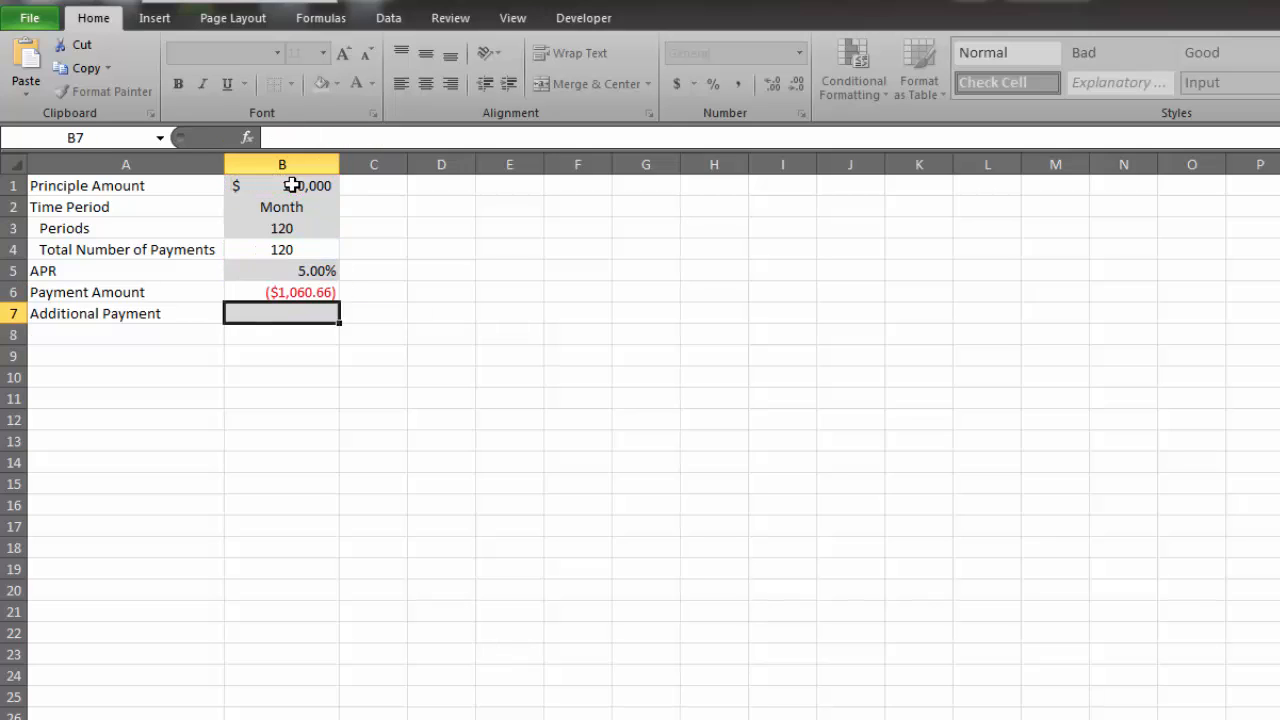
- Negate the Payment Amount formula in B6 so that it reads =-PMT(B5/12,B4,B1)
{"action": "left_click", "coordinate": [332, 295]}
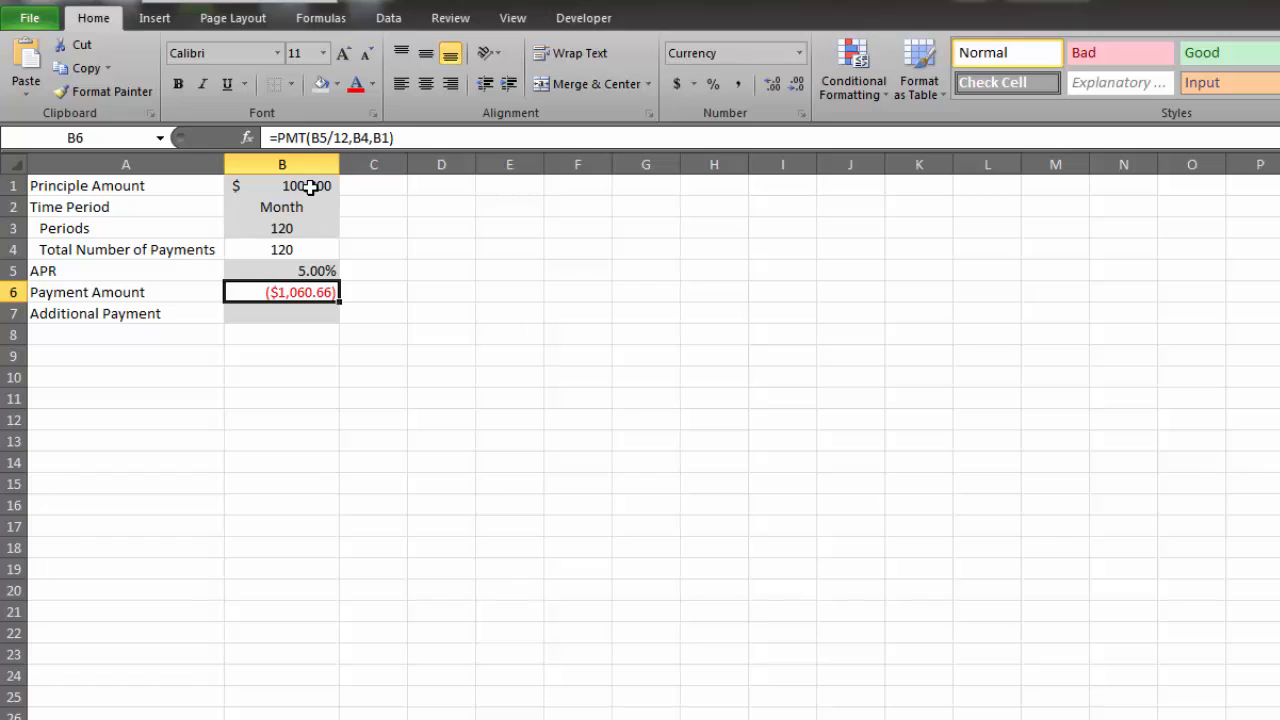
{"action": "double_click", "coordinate": [290, 291]}
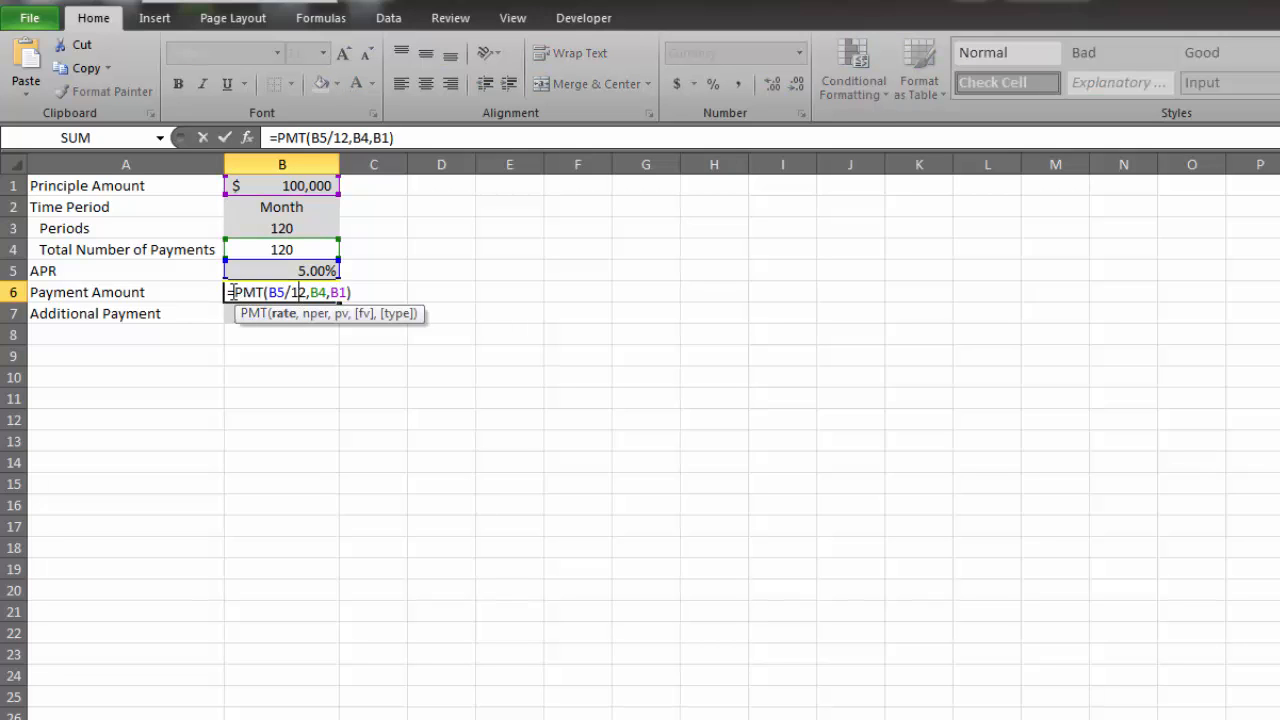
{"action": "type", "text": "-"}
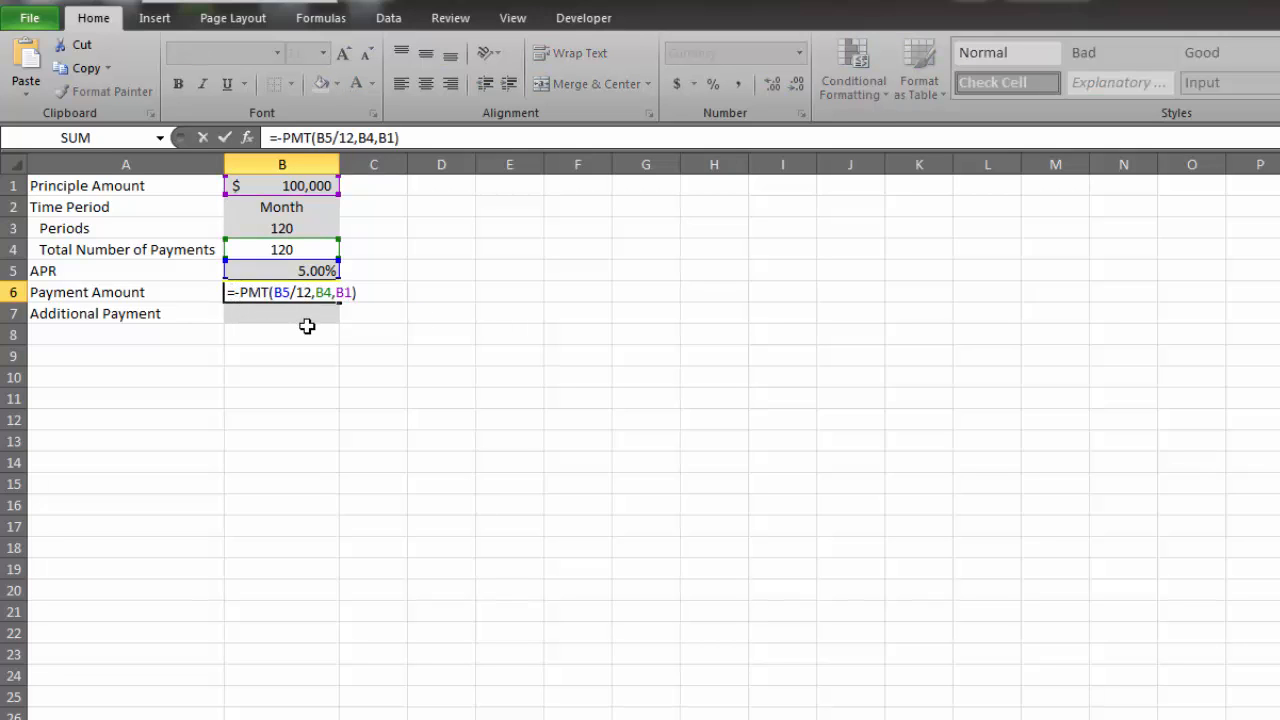
{"action": "key", "text": "Return"}
{"action": "left_click", "coordinate": [277, 292]}
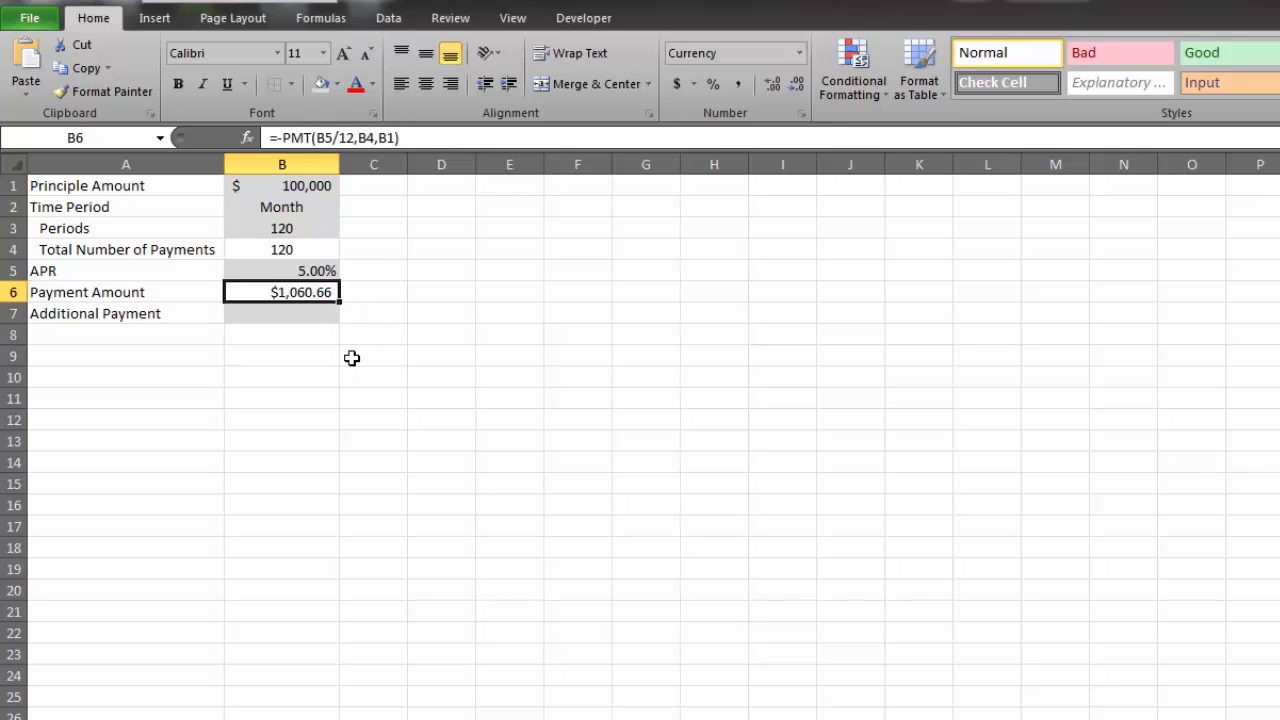
- Enter 100 as the Additional Payment in B7
{"action": "left_click", "coordinate": [290, 318]}
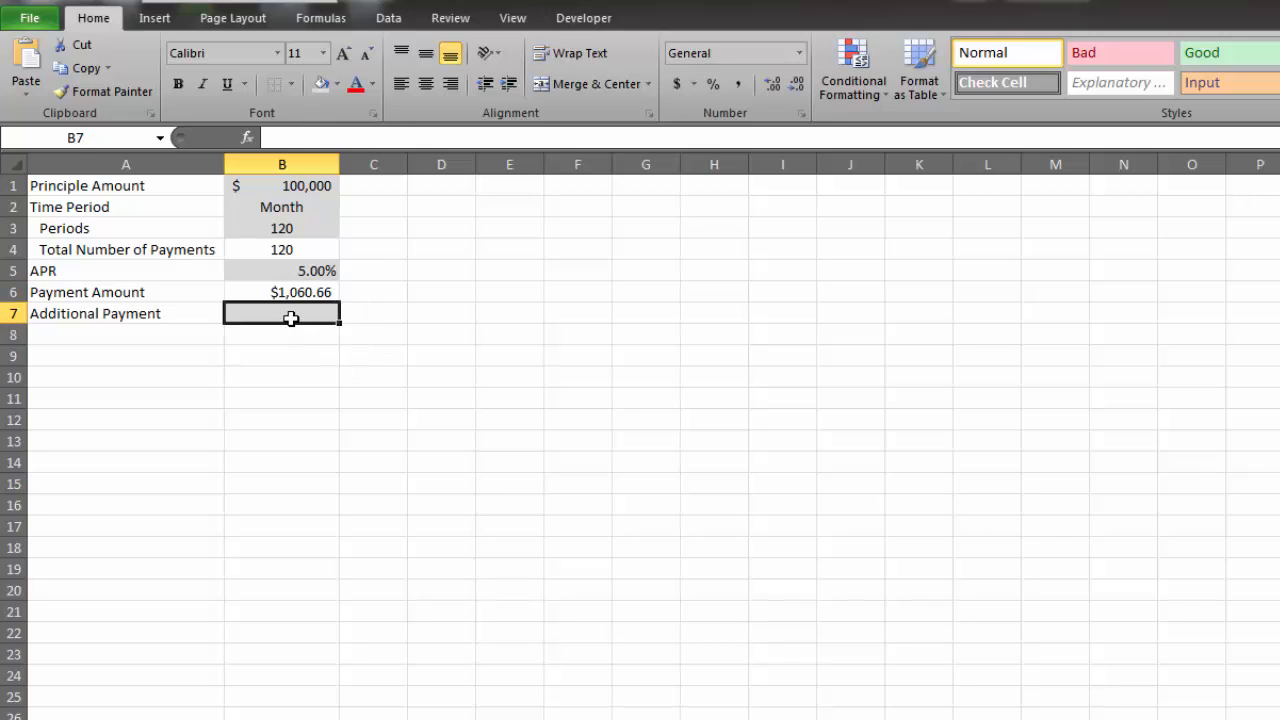
{"action": "type", "text": "100"}
{"action": "key", "text": "Return"}
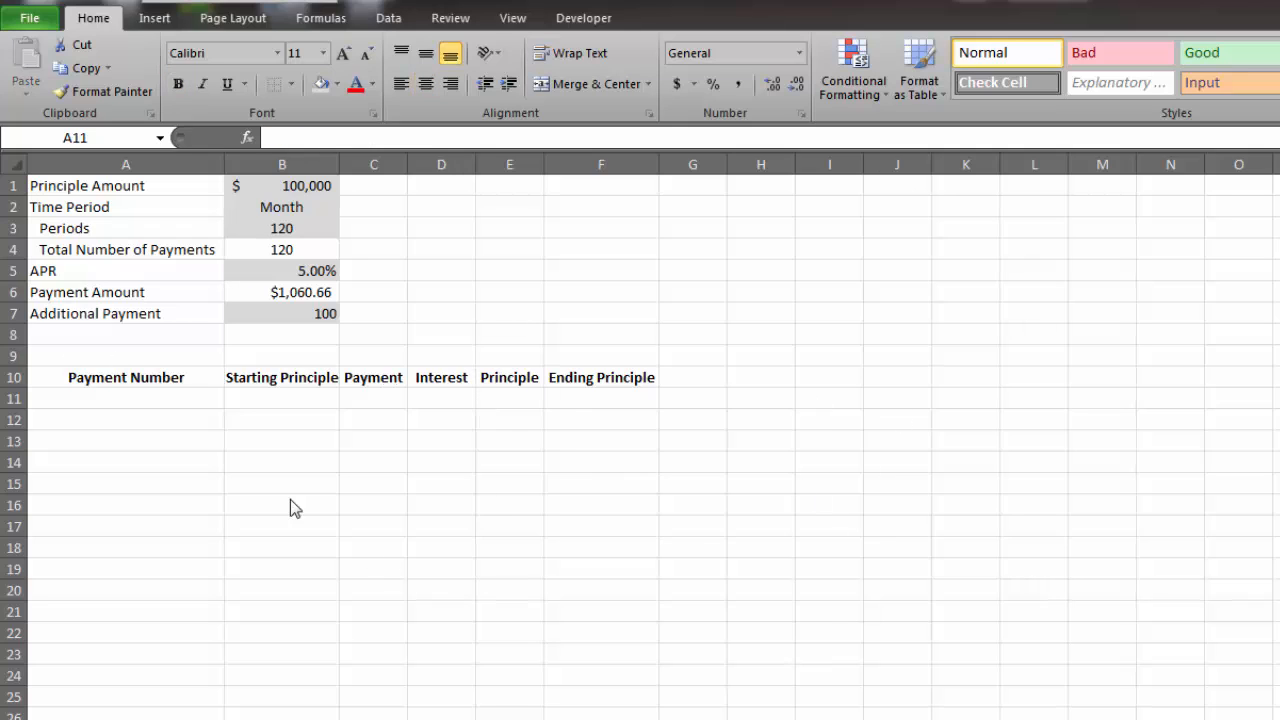
- Enter the formula =IF(B6=0,0,1) in A11 as the first Payment Number
{"action": "left_click", "coordinate": [123, 402]}
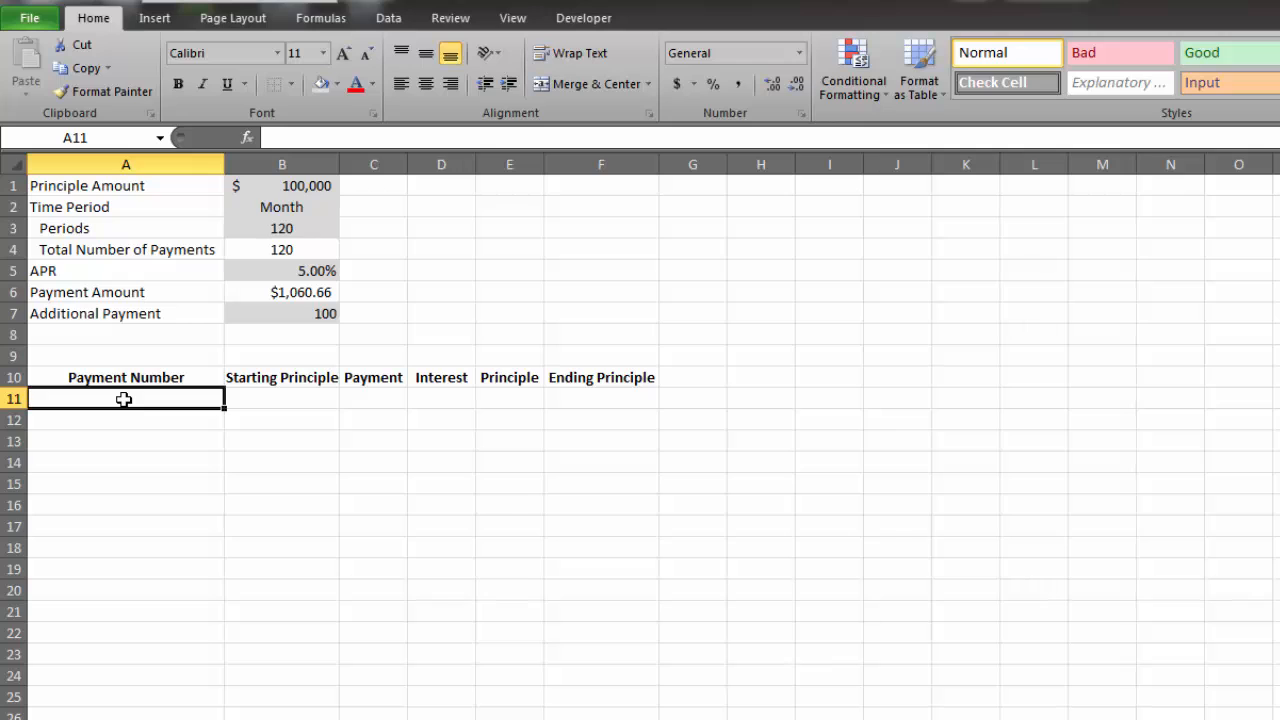
{"action": "type", "text": "=if"}
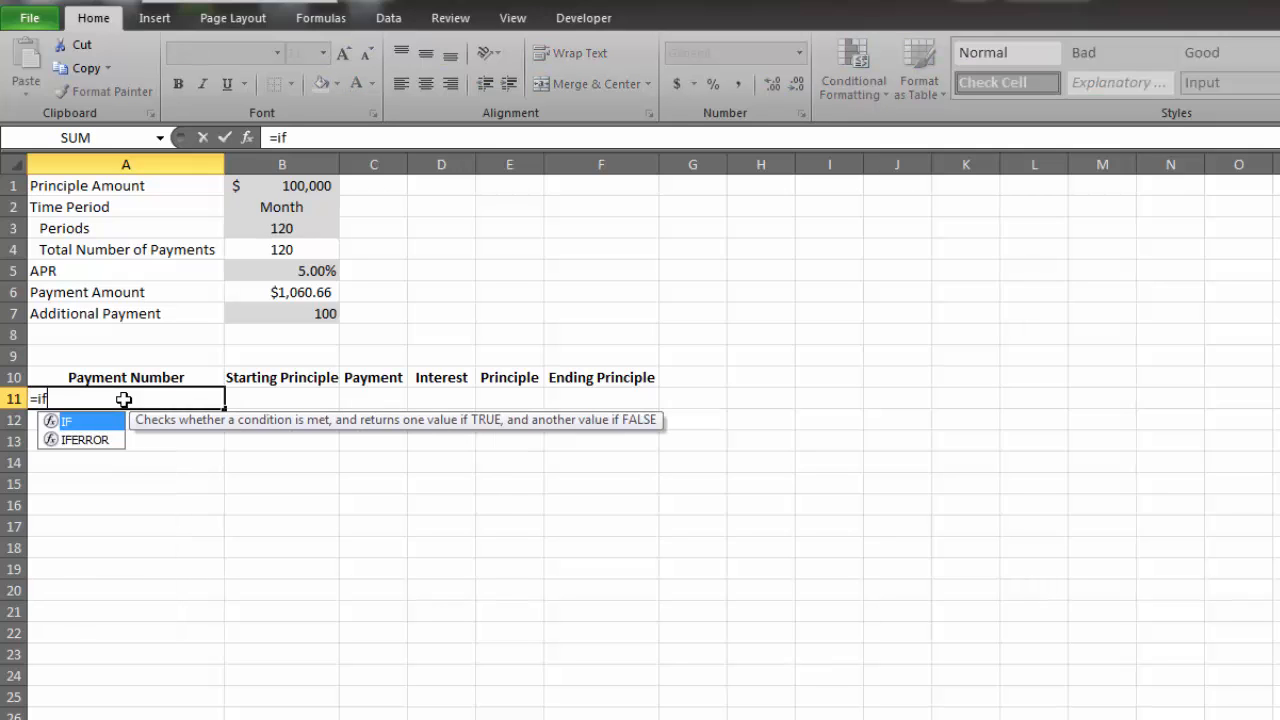
{"action": "type", "text": "("}
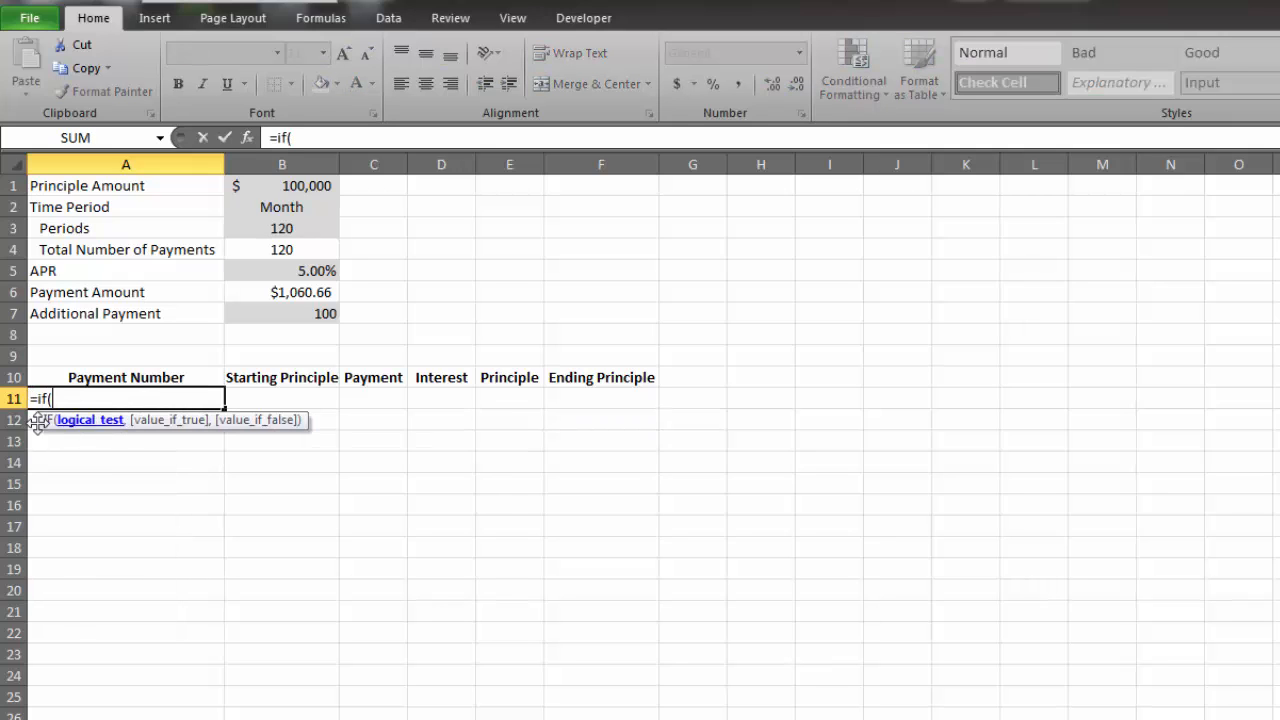
{"action": "left_click", "coordinate": [289, 290]}
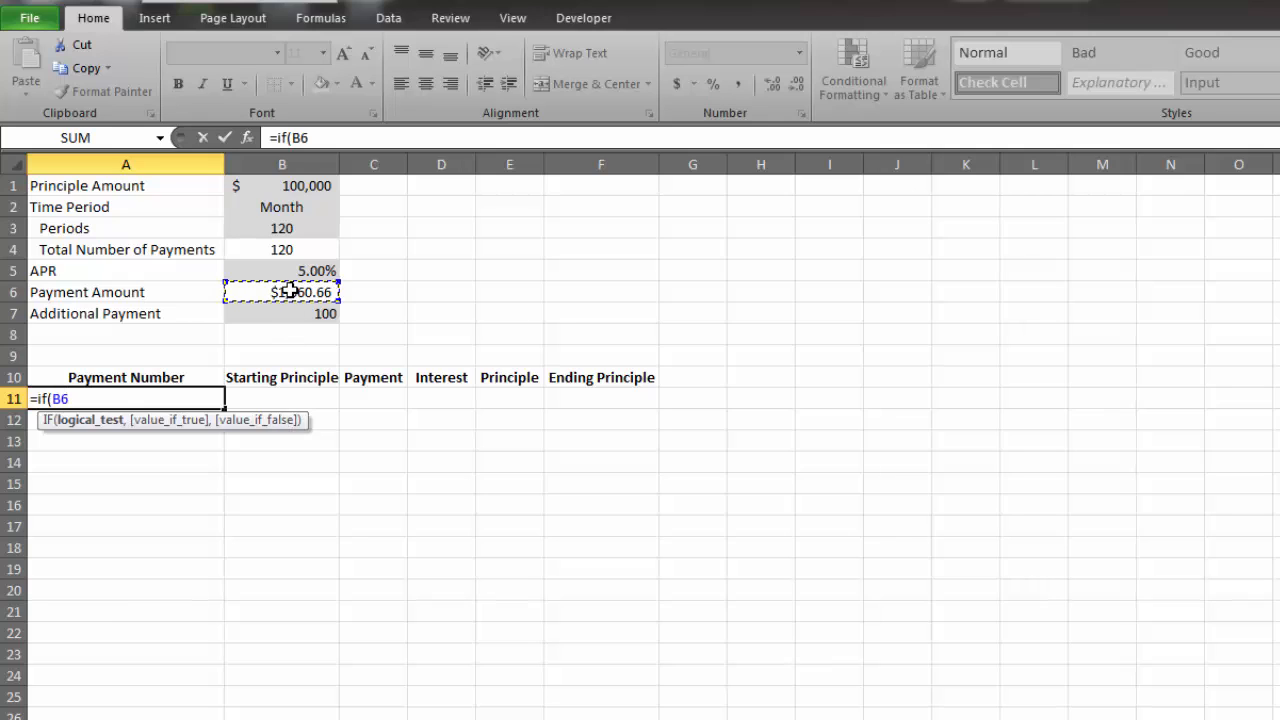
{"action": "type", "text": "=0,"}
{"action": "type", "text": "0"}
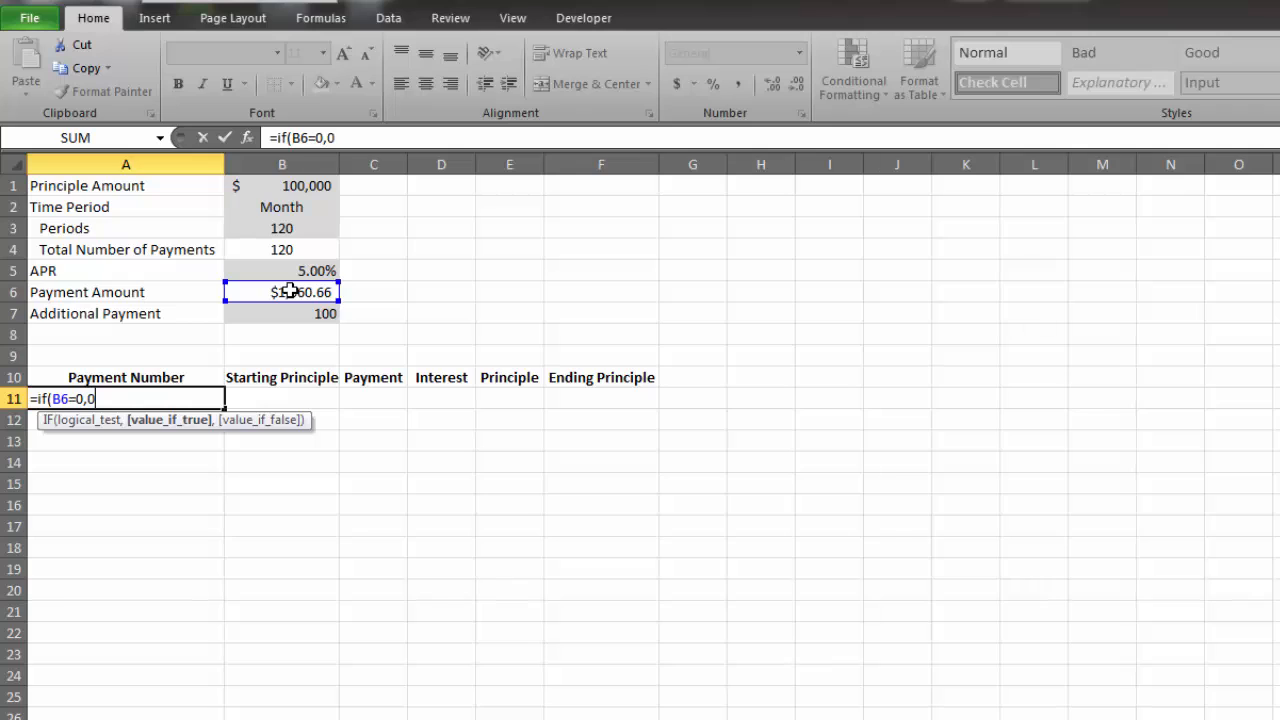
{"action": "type", "text": ",1)"}
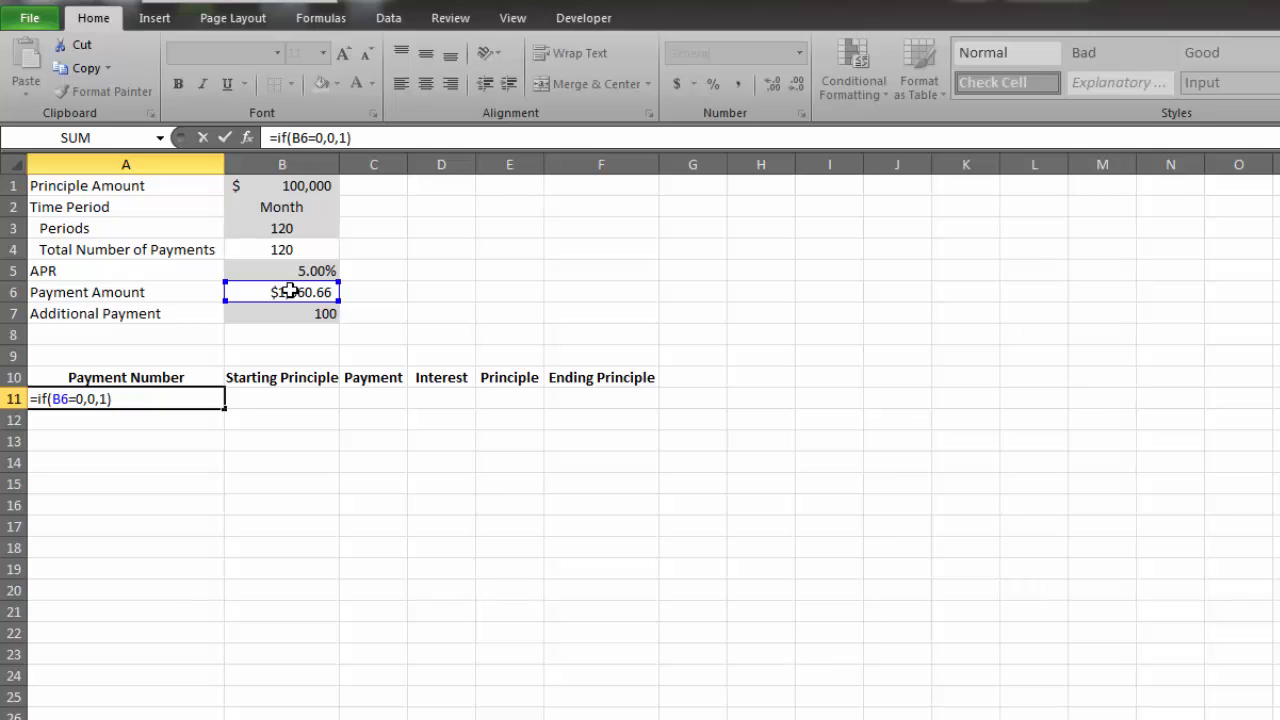
{"action": "key", "text": "Return"}
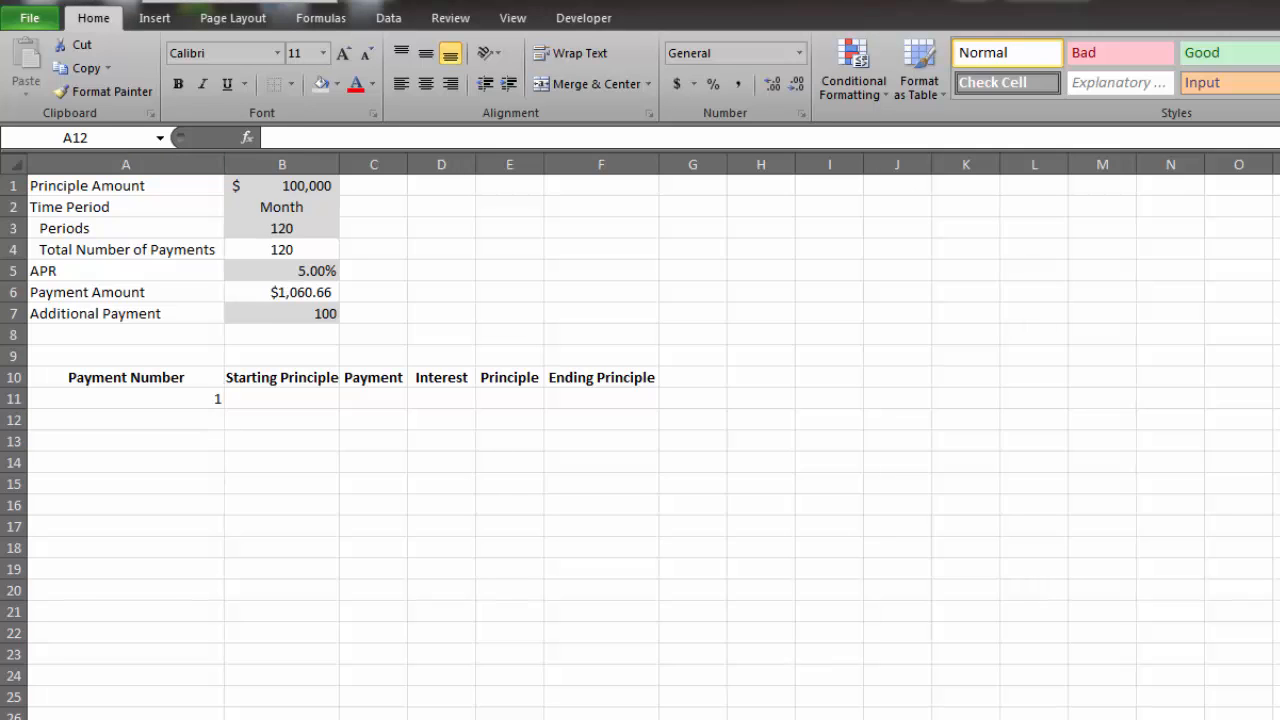
- Enter the formula =B1 in B11 so the first Starting Principle takes the Principle Amount
{"action": "left_click", "coordinate": [277, 405]}
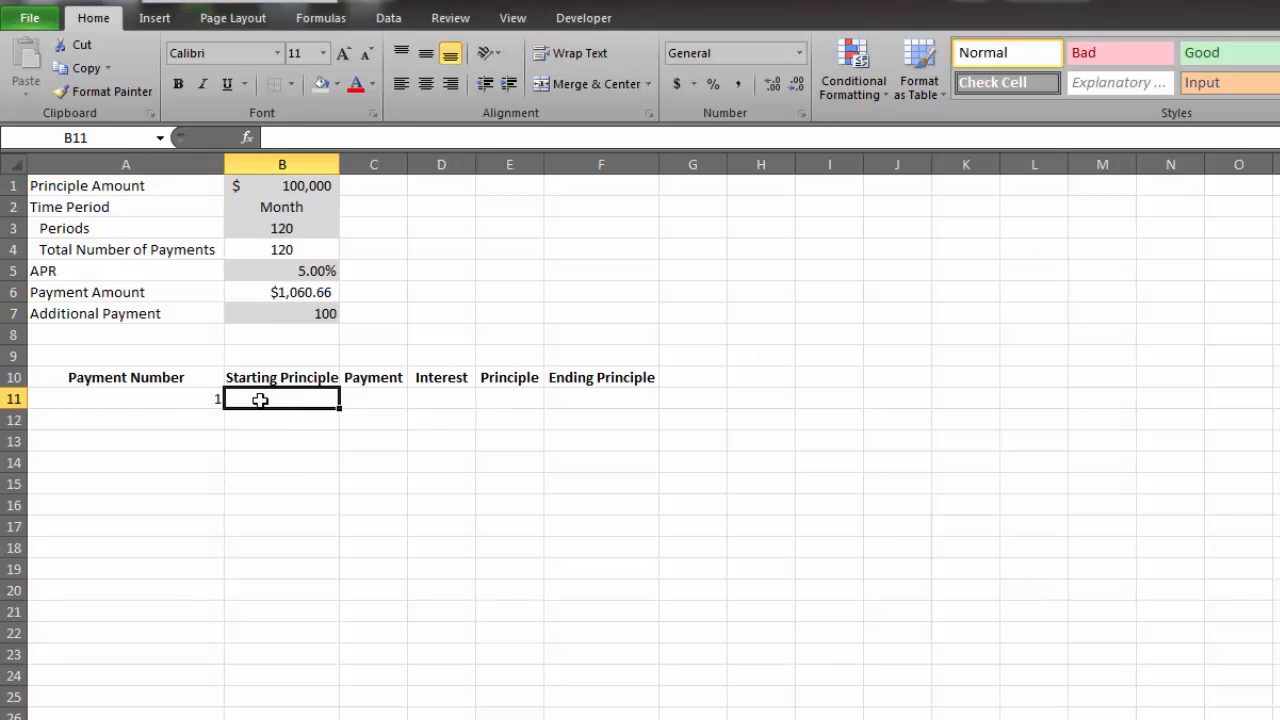
{"action": "type", "text": "="}
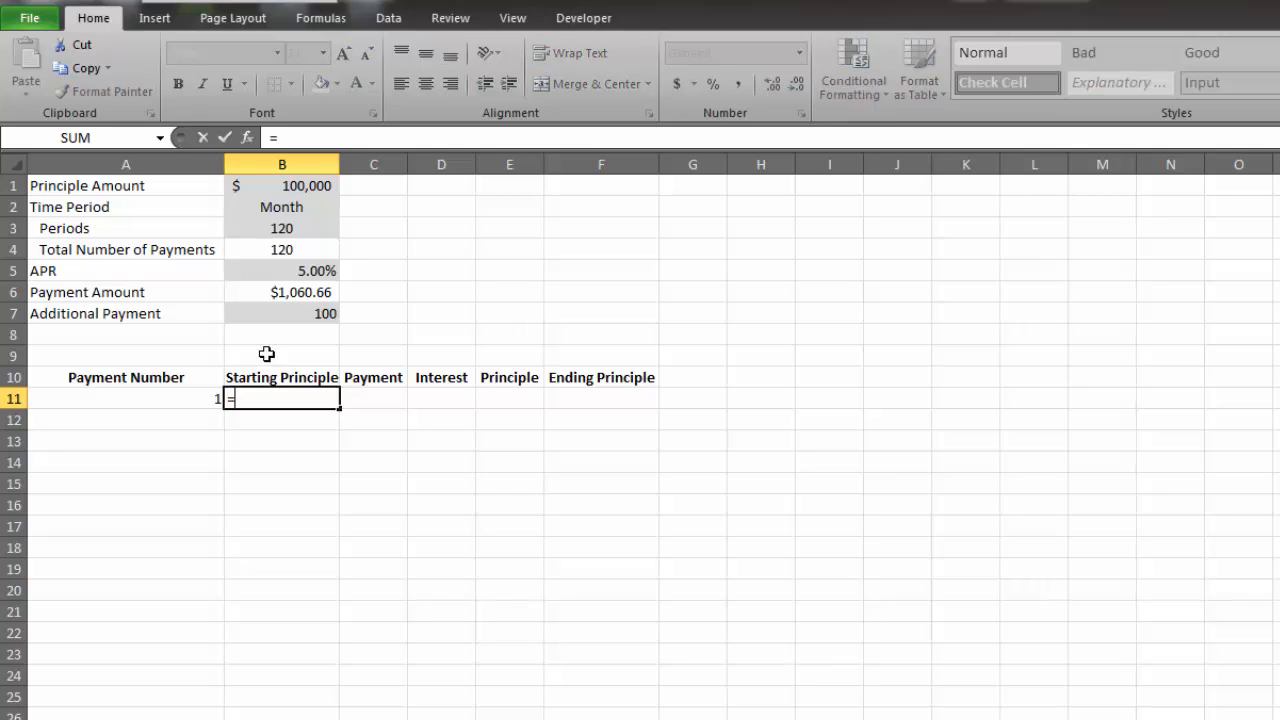
{"action": "left_click", "coordinate": [305, 188]}
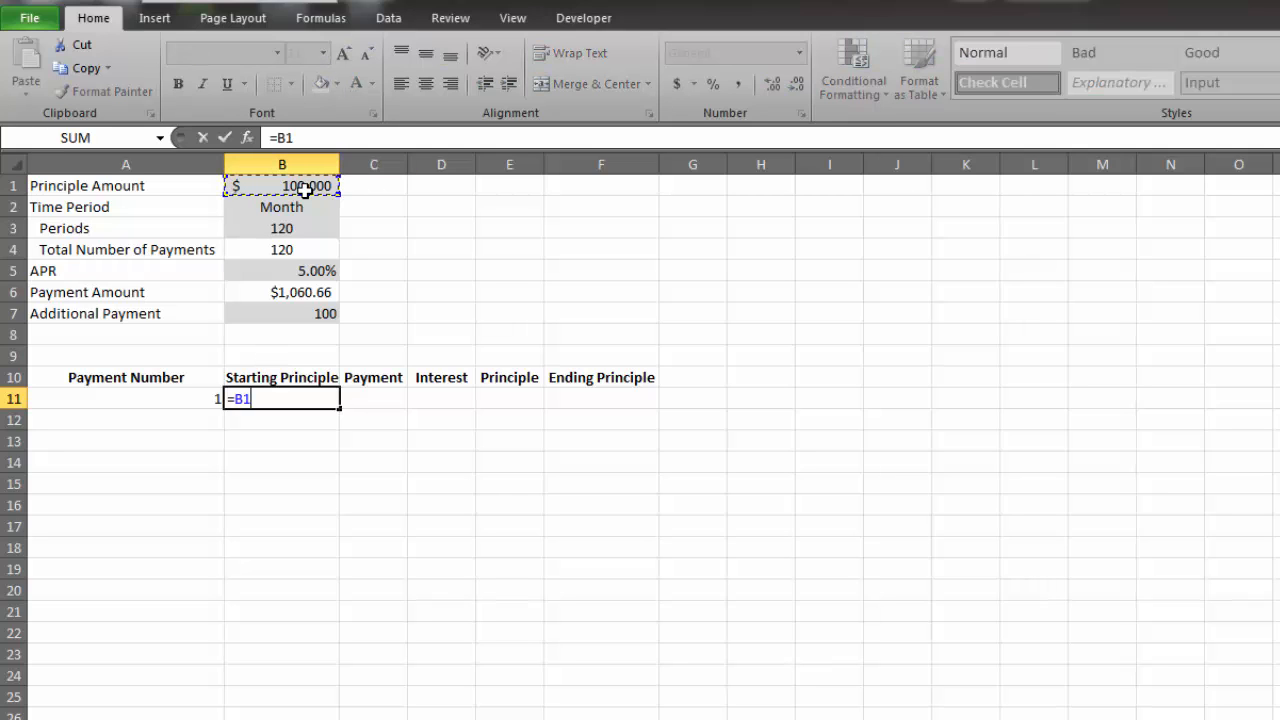
{"action": "key", "text": "Return"}
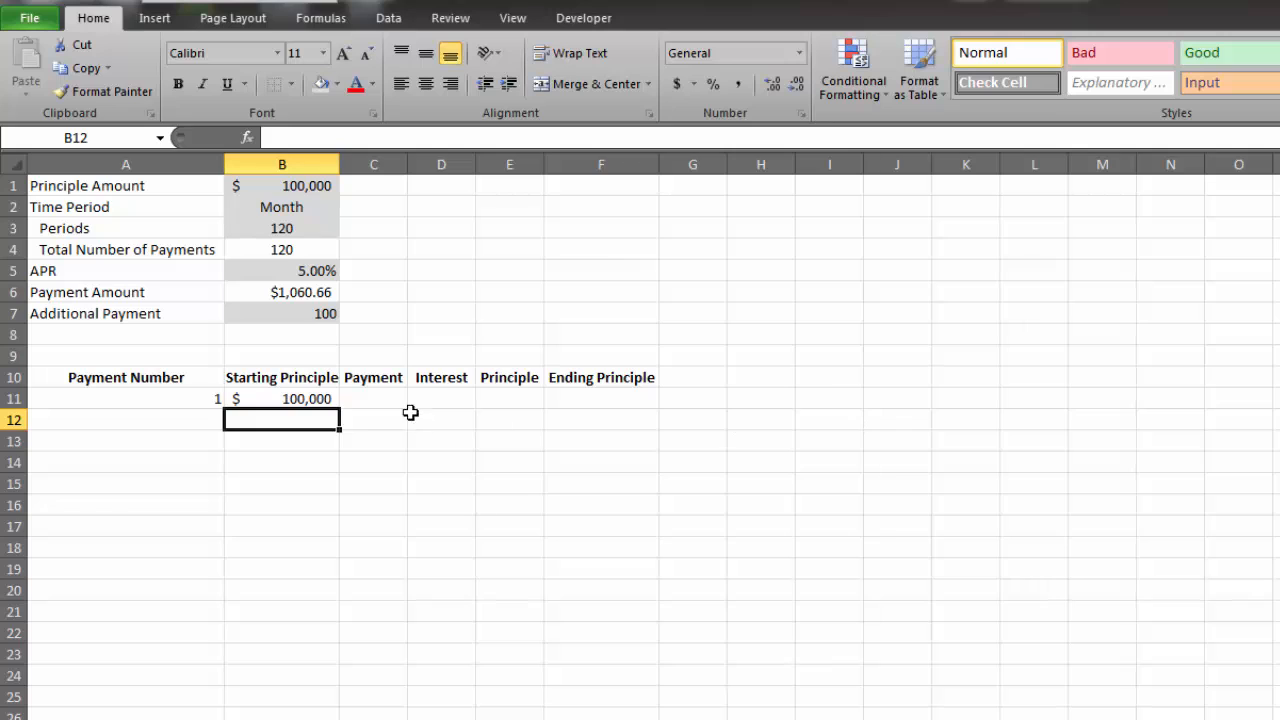
- Enter the formula =$B$6+$B$7 in C11 to add the Payment Amount and the Additional Payment
{"action": "left_click", "coordinate": [378, 393]}
{"action": "type", "text": "="}
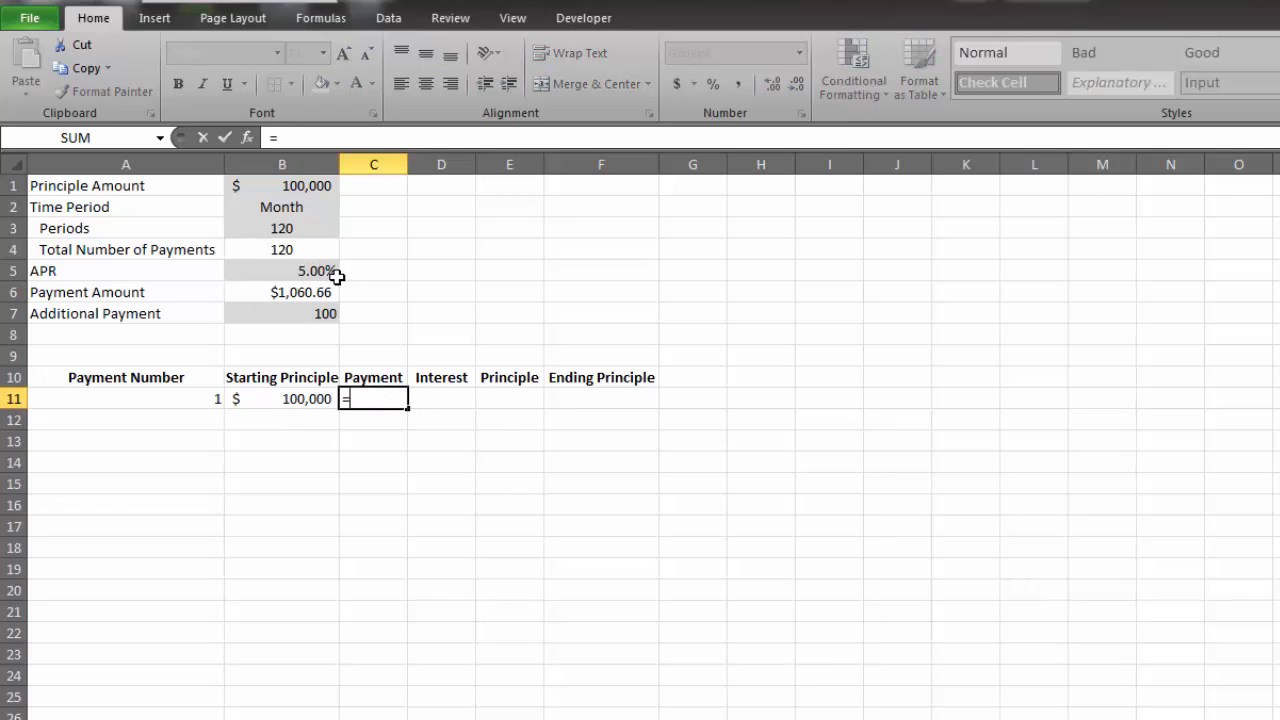
{"action": "left_click", "coordinate": [296, 292]}
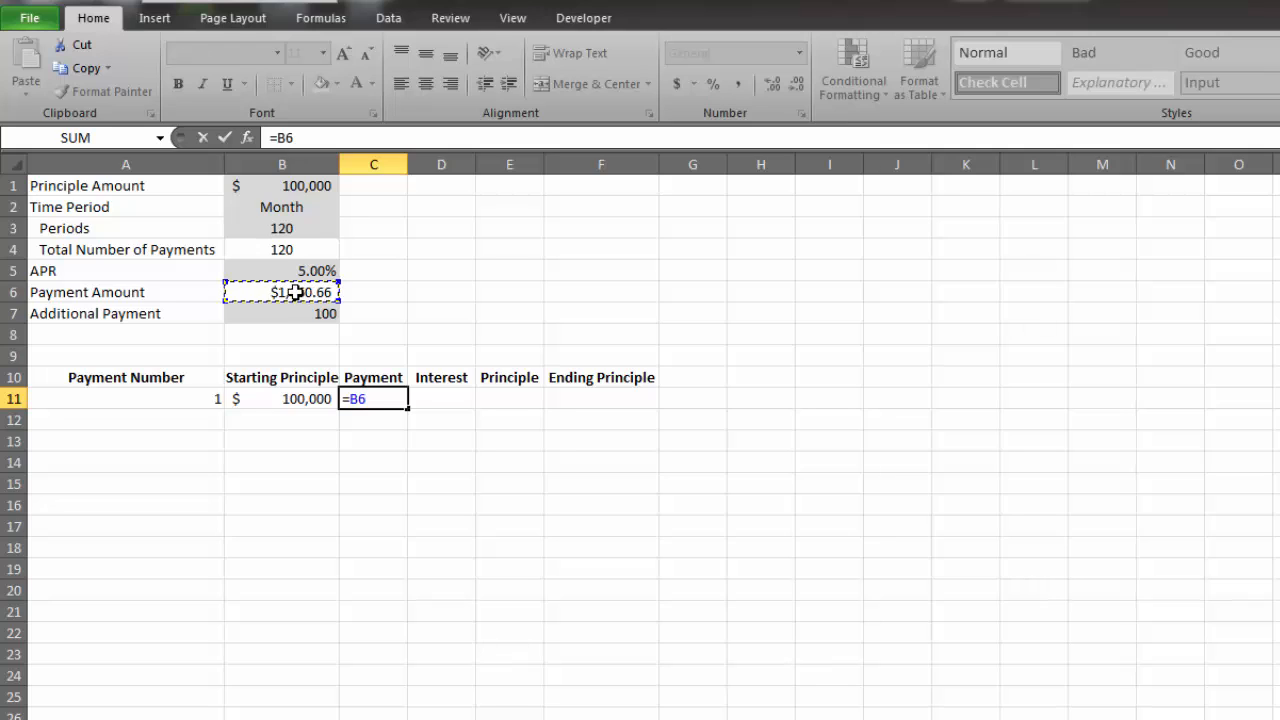
{"action": "key", "text": "F4"}
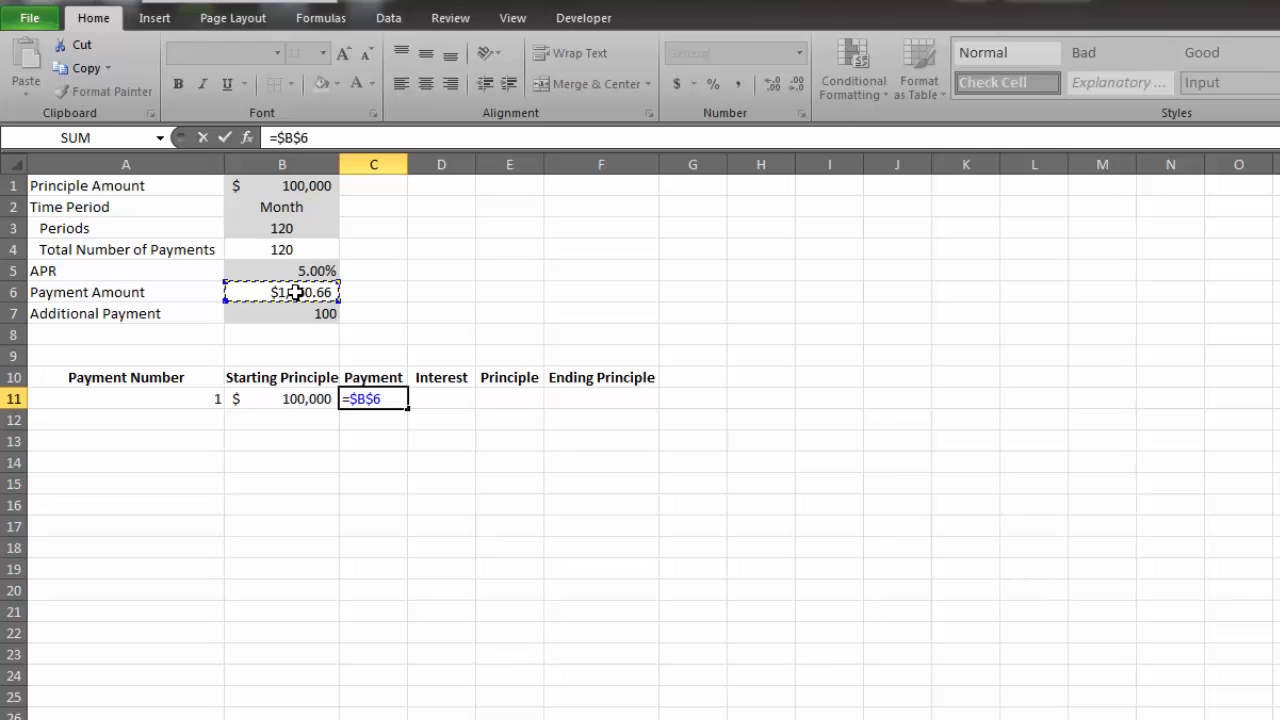
{"action": "type", "text": "+"}
{"action": "left_click", "coordinate": [326, 311]}
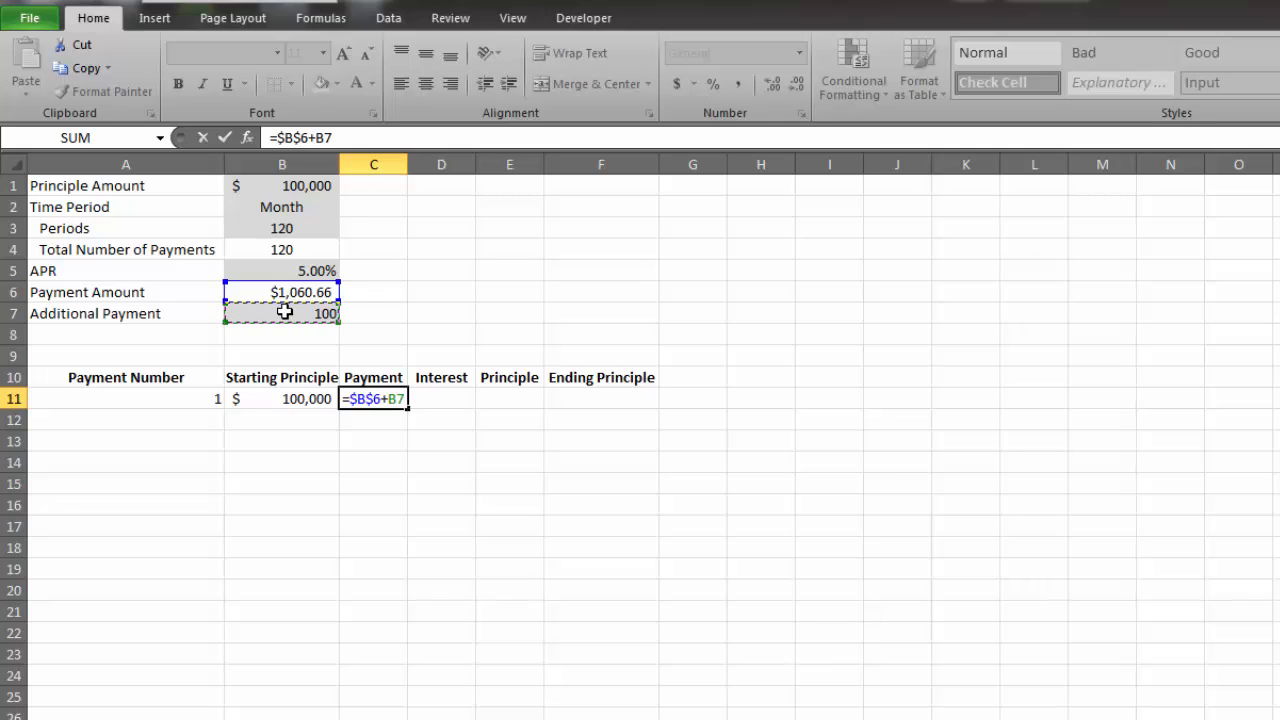
{"action": "key", "text": "F4"}
{"action": "key", "text": "Return"}
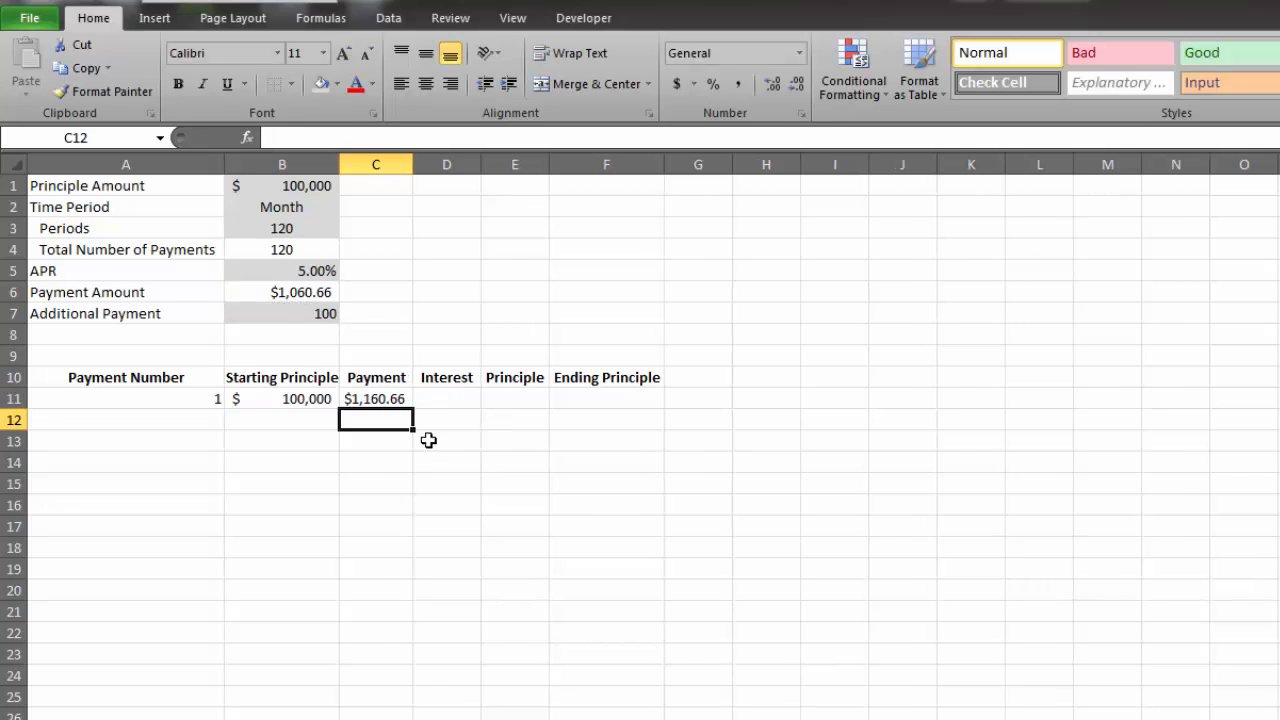
- Enter the formula =B11*$B$5/12 in D11 to calculate the first payment's monthly Interest
{"action": "left_click", "coordinate": [456, 400]}
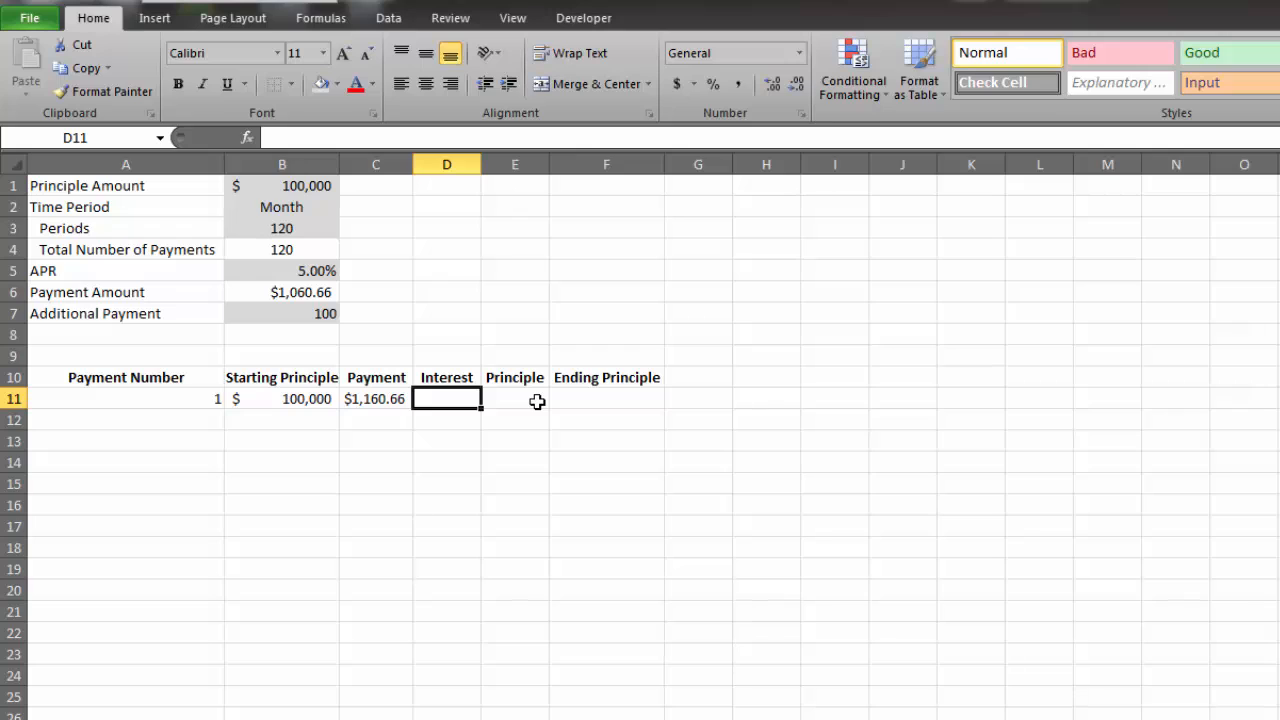
{"action": "type", "text": "="}
{"action": "key", "text": "Left"}
{"action": "key", "text": "Left"}
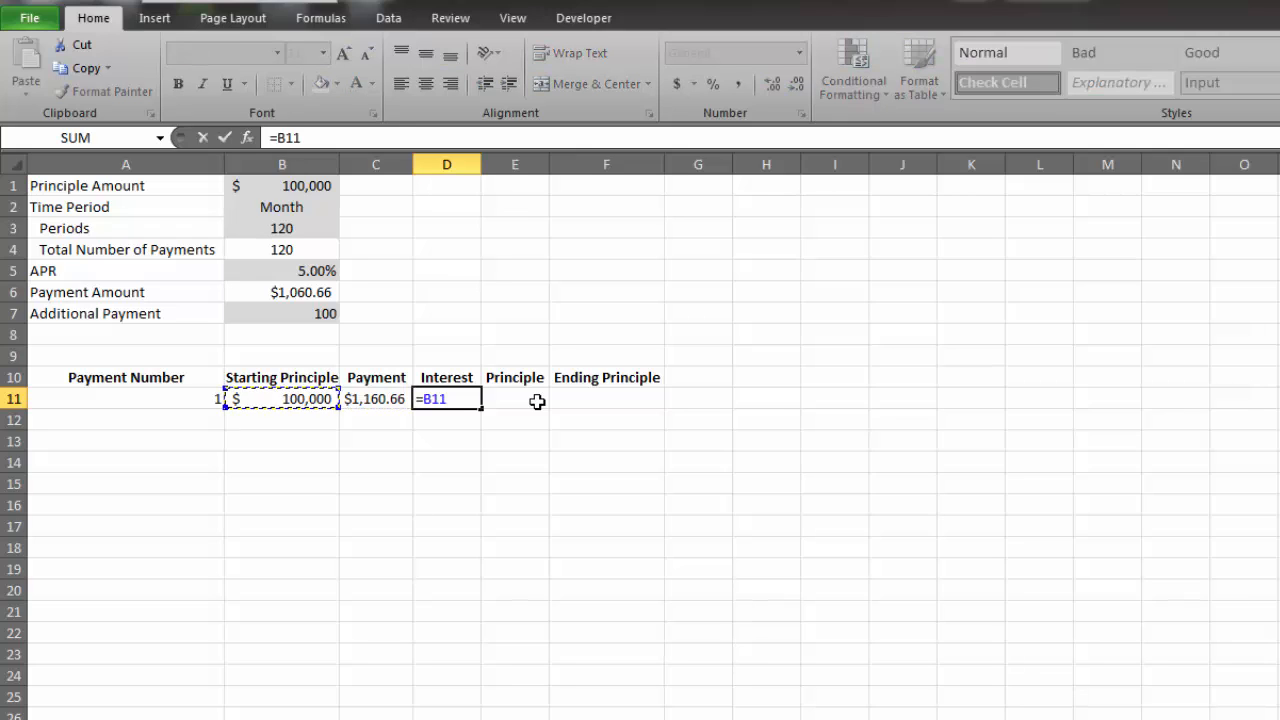
{"action": "type", "text": "*"}
{"action": "left_click", "coordinate": [275, 271]}
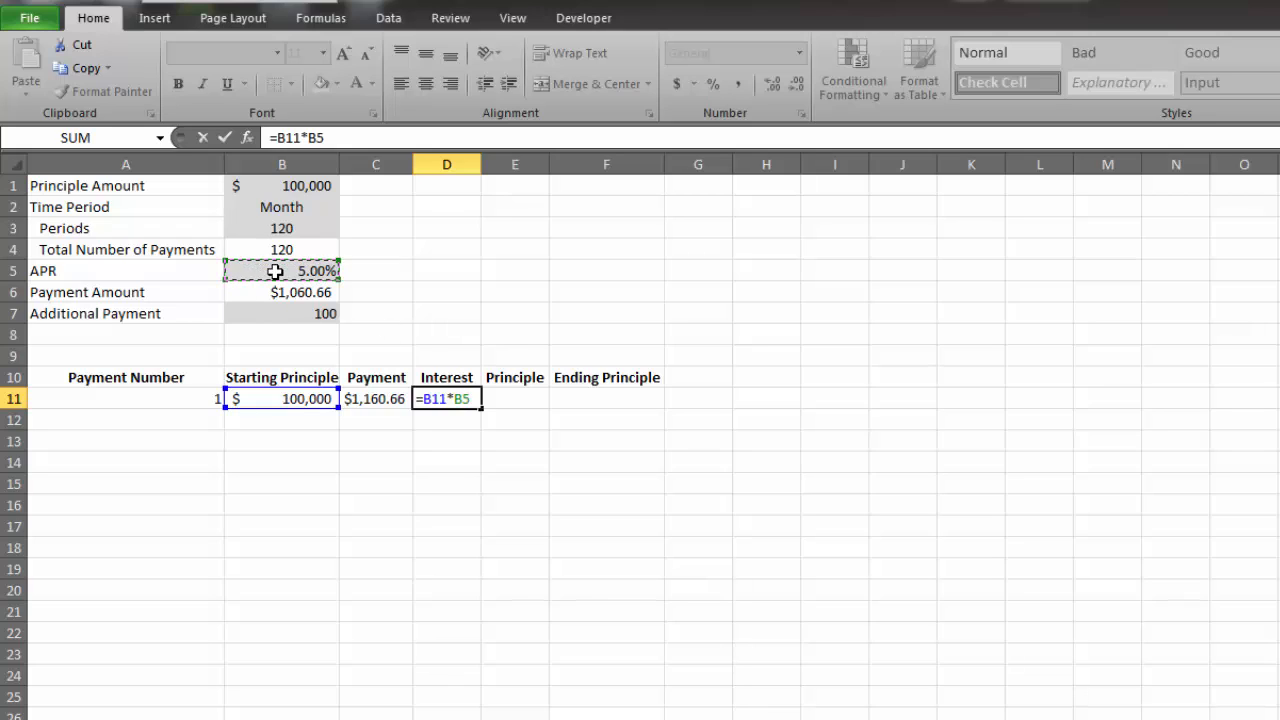
{"action": "key", "text": "F4"}
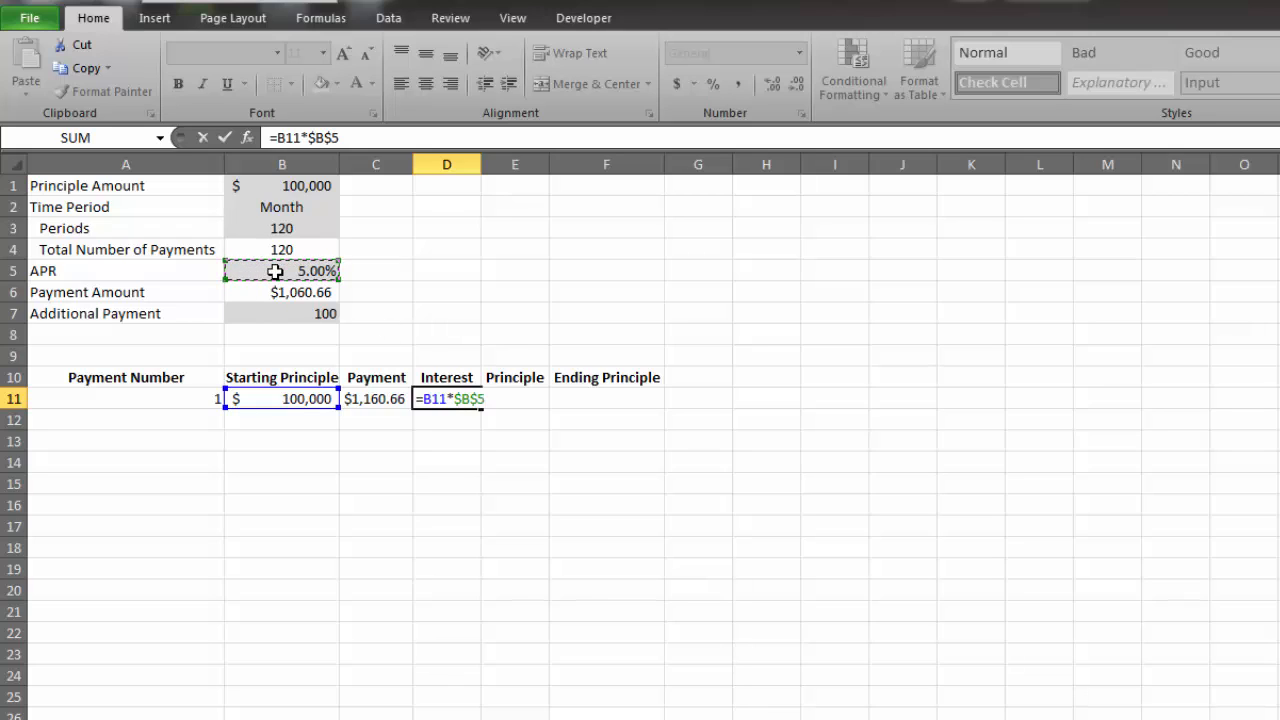
{"action": "type", "text": "/12"}
{"action": "key", "text": "Return"}
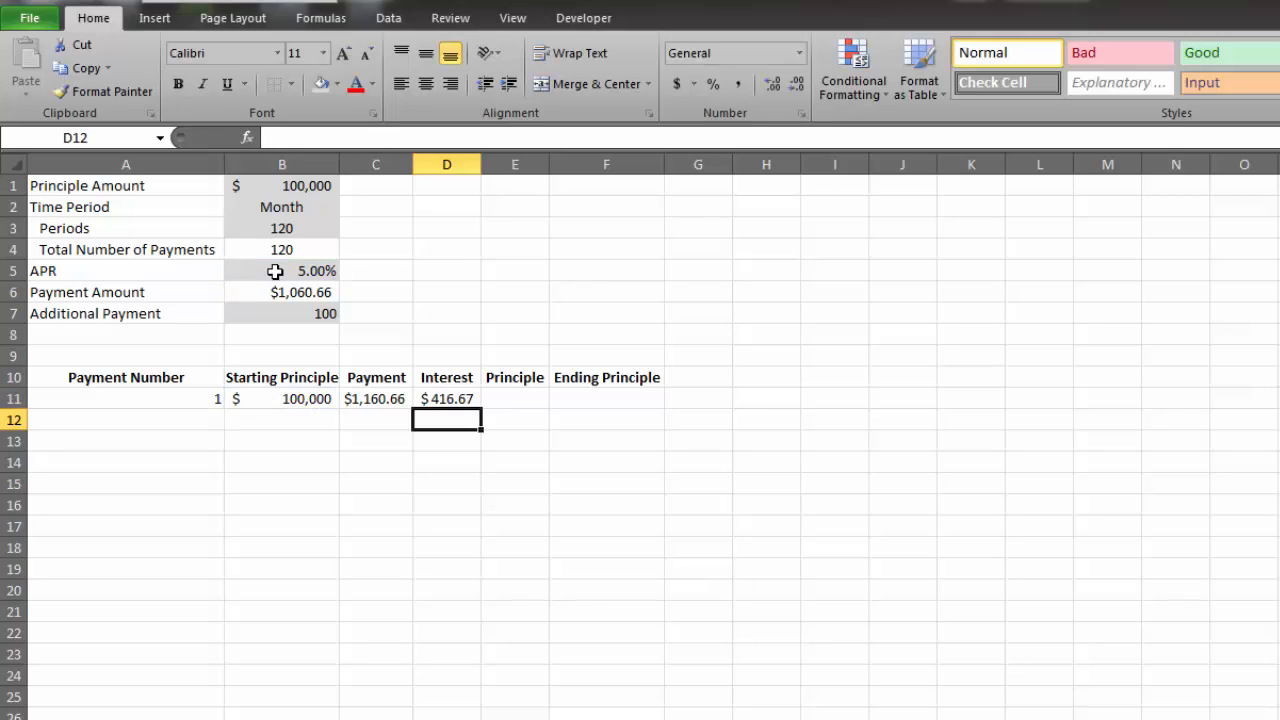
- Enter the formula =C11-D11 in E11 to calculate the Principle portion of the first payment
{"action": "left_click", "coordinate": [524, 398]}
{"action": "type", "text": "="}
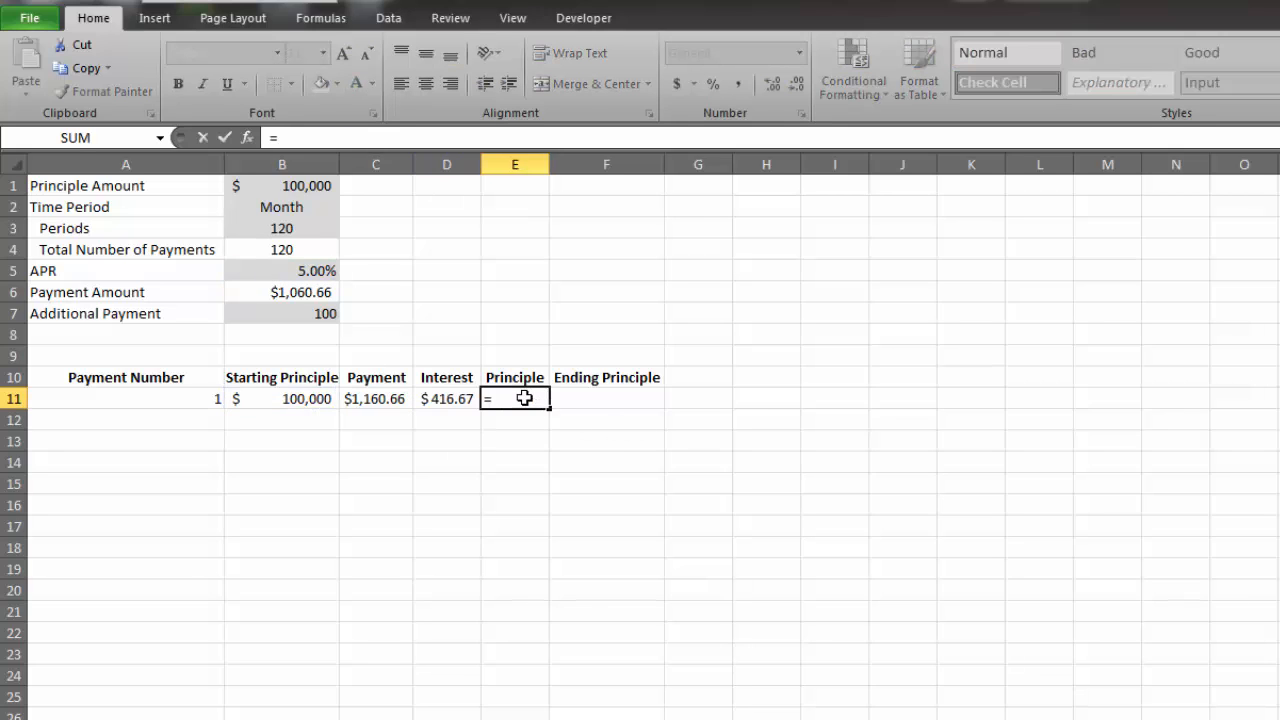
{"action": "key", "text": "Left"}
{"action": "key", "text": "Left"}
{"action": "type", "text": "-"}
{"action": "key", "text": "Left"}
{"action": "key", "text": "Return"}
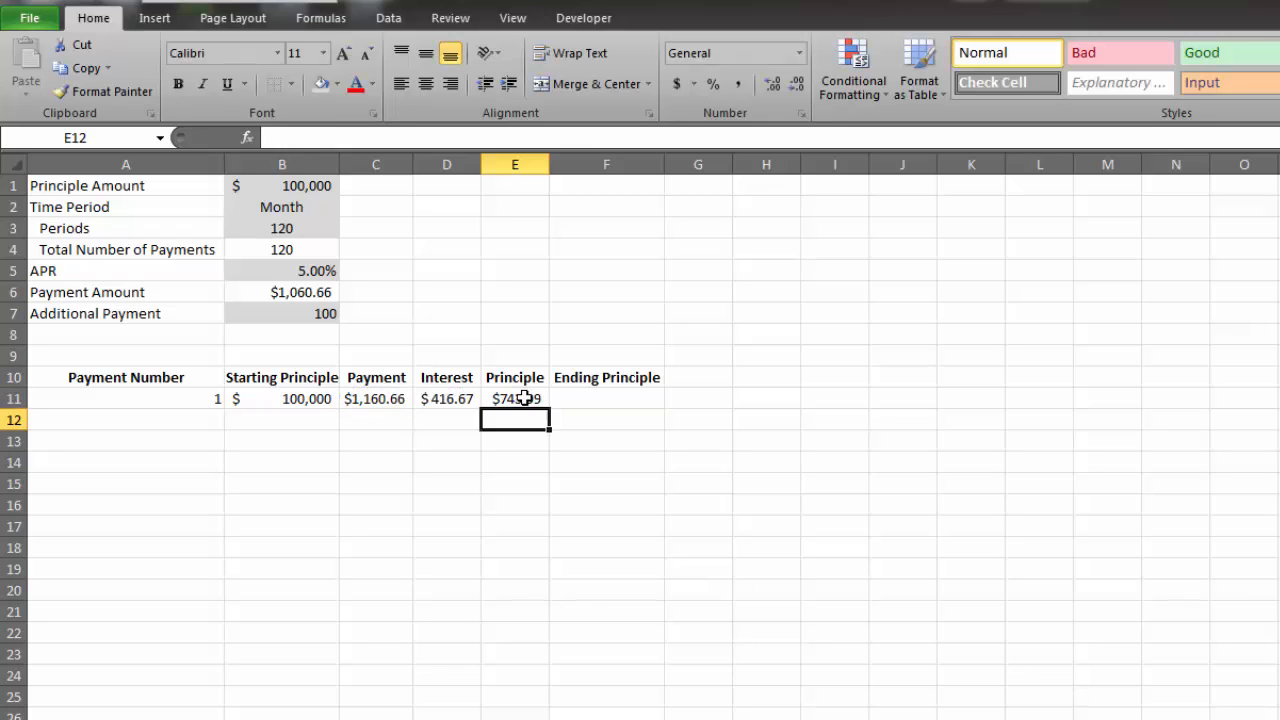
- Enter the formula =B11-E11 in F11 to calculate the Ending Principle of the first payment
{"action": "key", "text": "Right"}
{"action": "key", "text": "Up"}
{"action": "type", "text": "="}
{"action": "key", "text": "Left"}
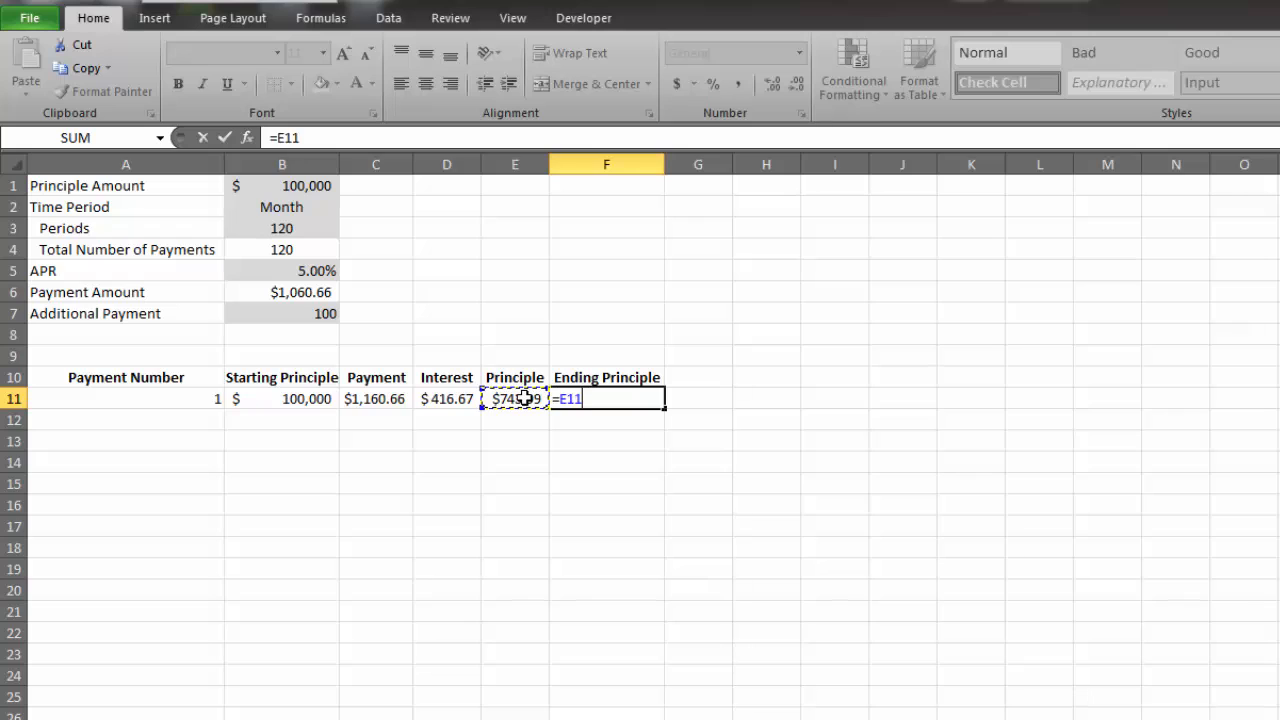
{"action": "key", "text": "Left"}
{"action": "key", "text": "Left"}
{"action": "key", "text": "Left"}
{"action": "type", "text": "-"}
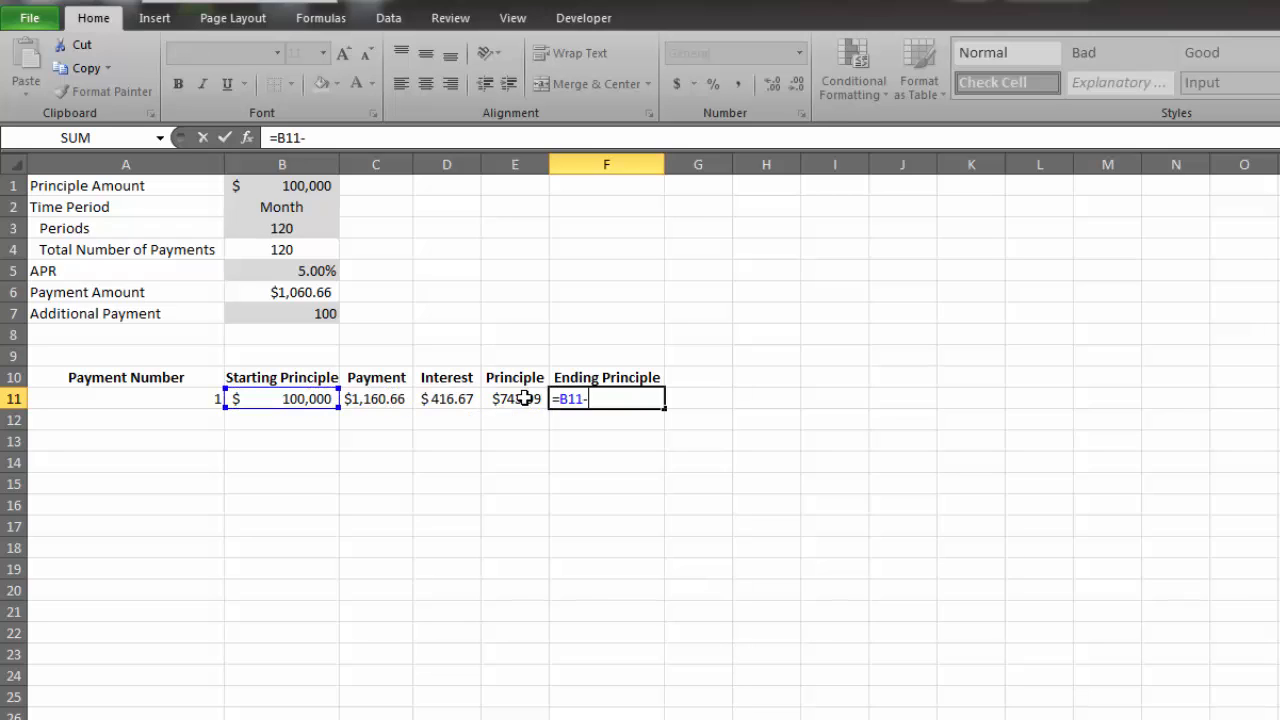
{"action": "key", "text": "Left"}
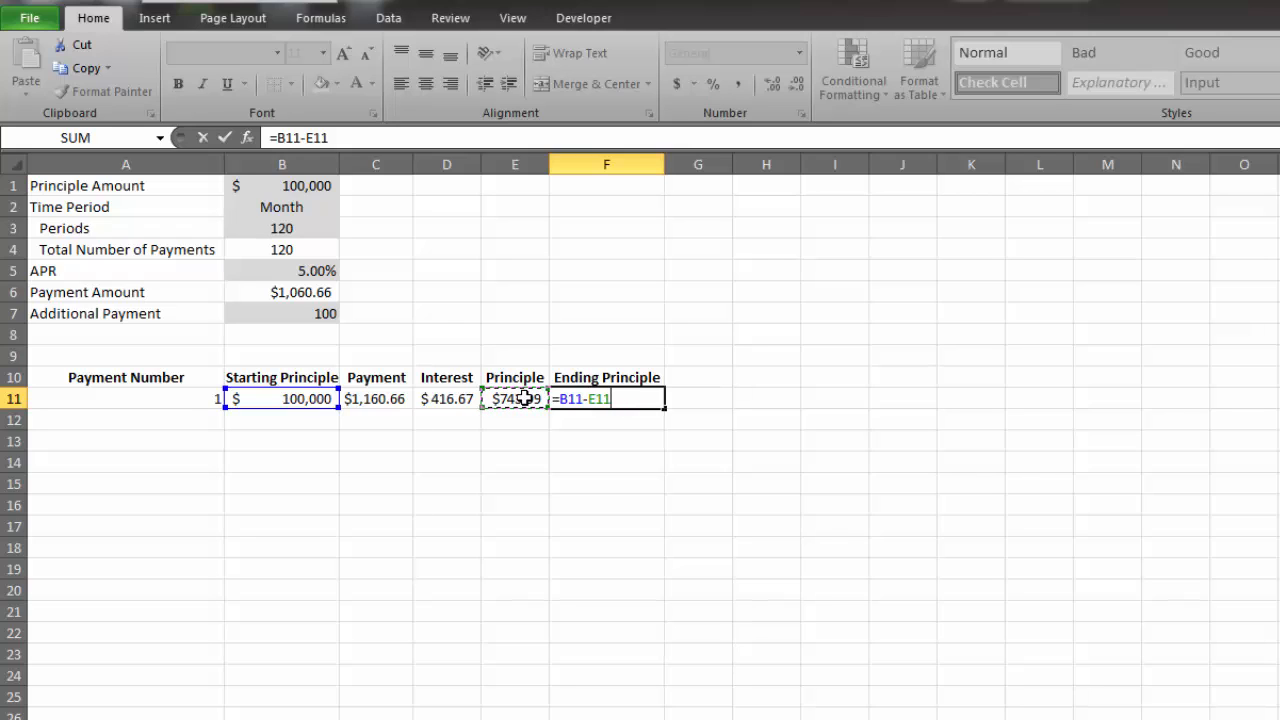
{"action": "key", "text": "Return"}
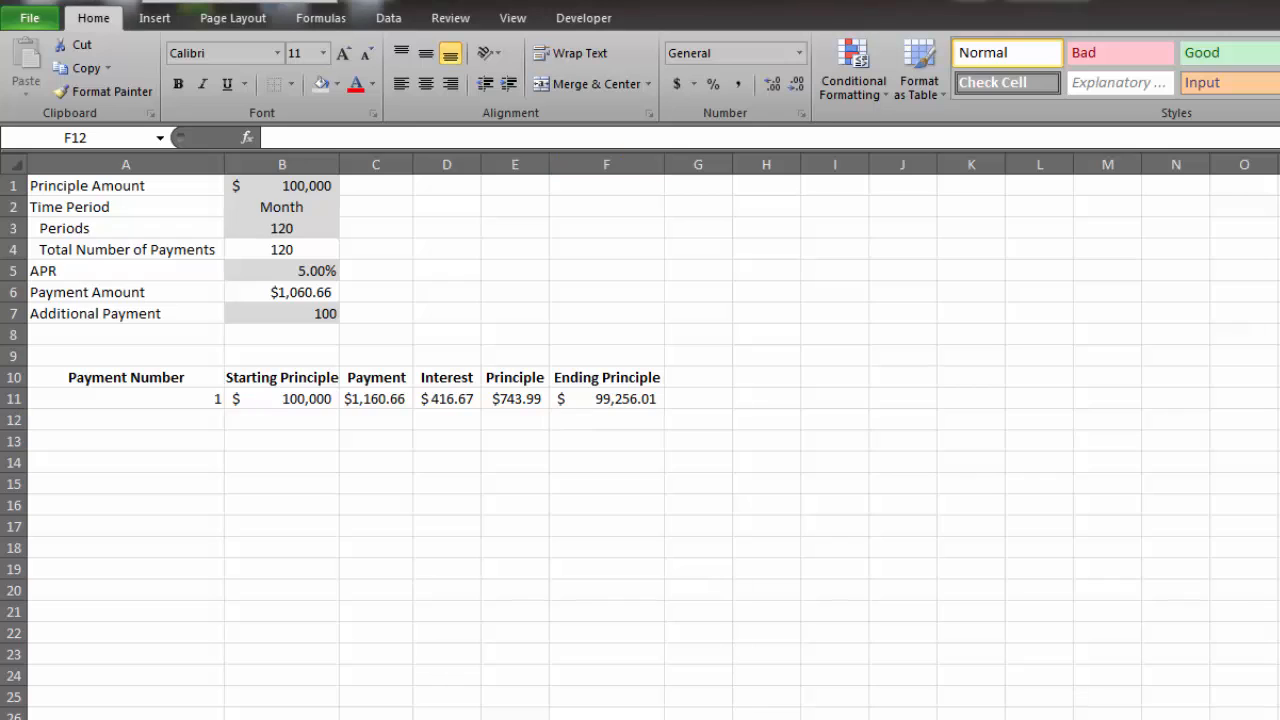
- Enter the formula =IF(F11>0,A11+1,"") in A12 to number the second payment only while principle remains
{"action": "left_click", "coordinate": [179, 426]}
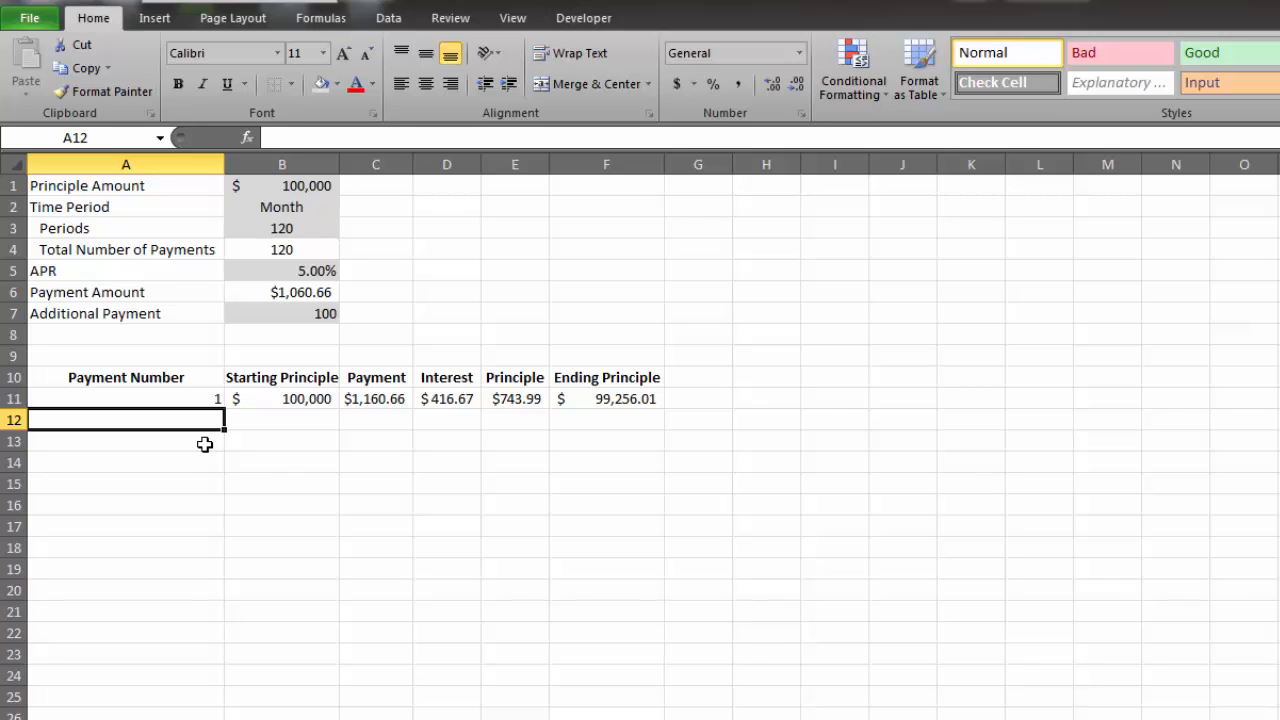
{"action": "type", "text": "="}
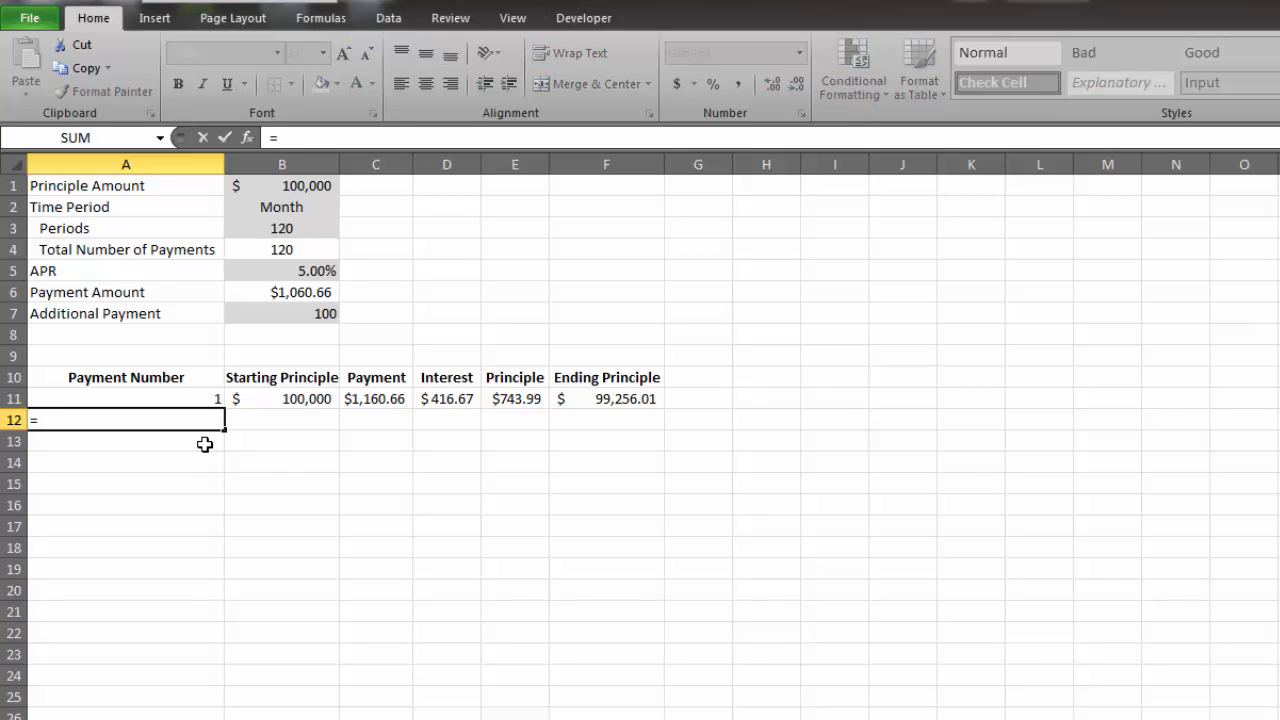
{"action": "type", "text": "if("}
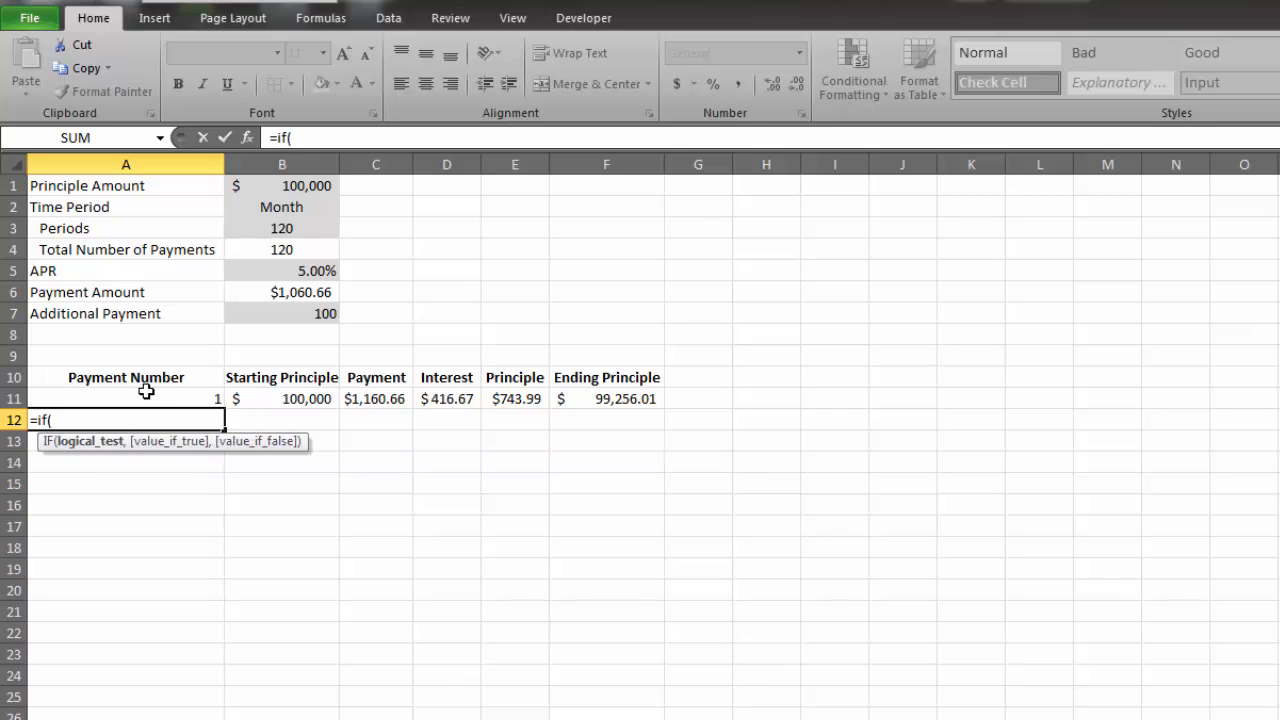
{"action": "left_click", "coordinate": [640, 400]}
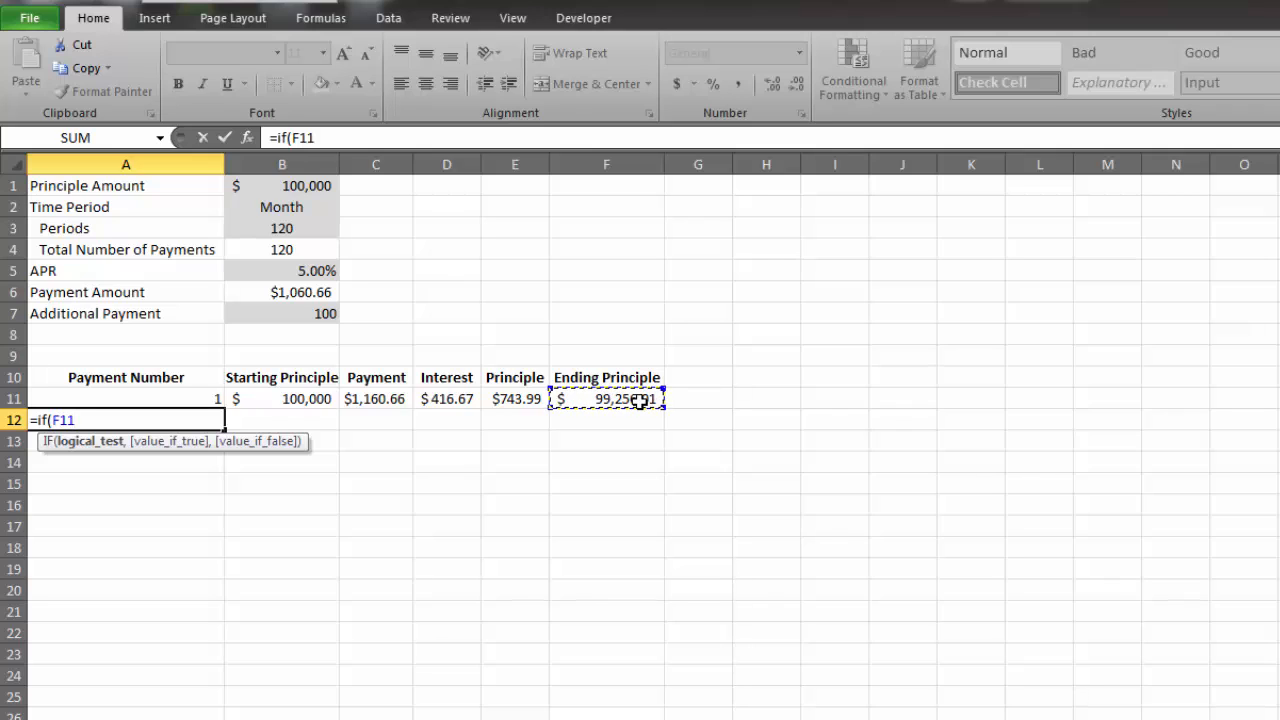
{"action": "type", "text": ">0,"}
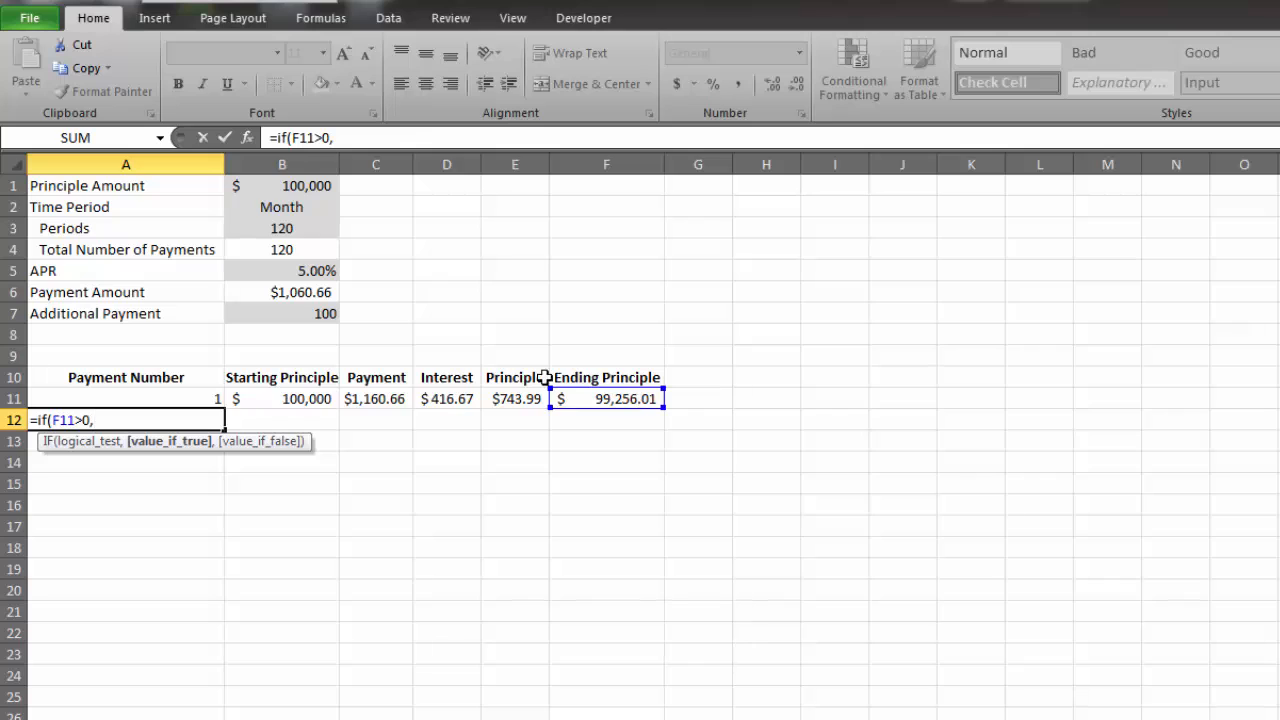
{"action": "left_click", "coordinate": [188, 398]}
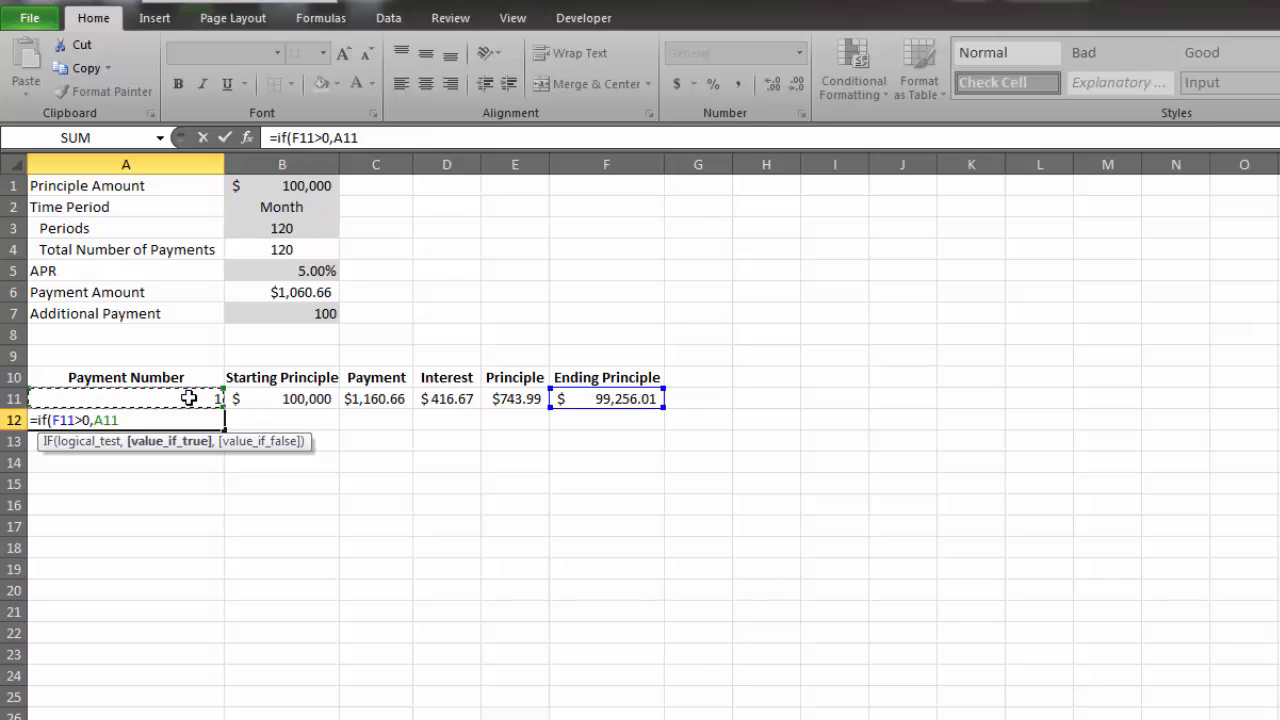
{"action": "type", "text": "+1,\"\""}
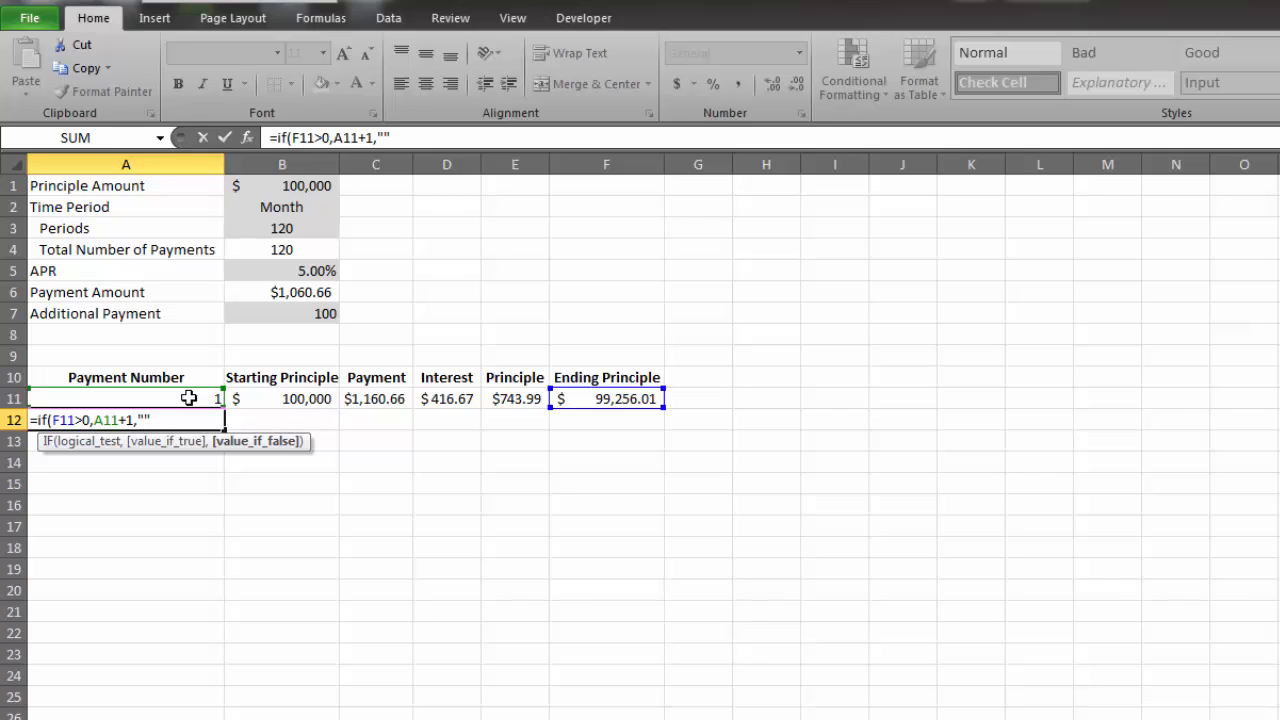
{"action": "type", "text": ")"}
{"action": "key", "text": "Return"}
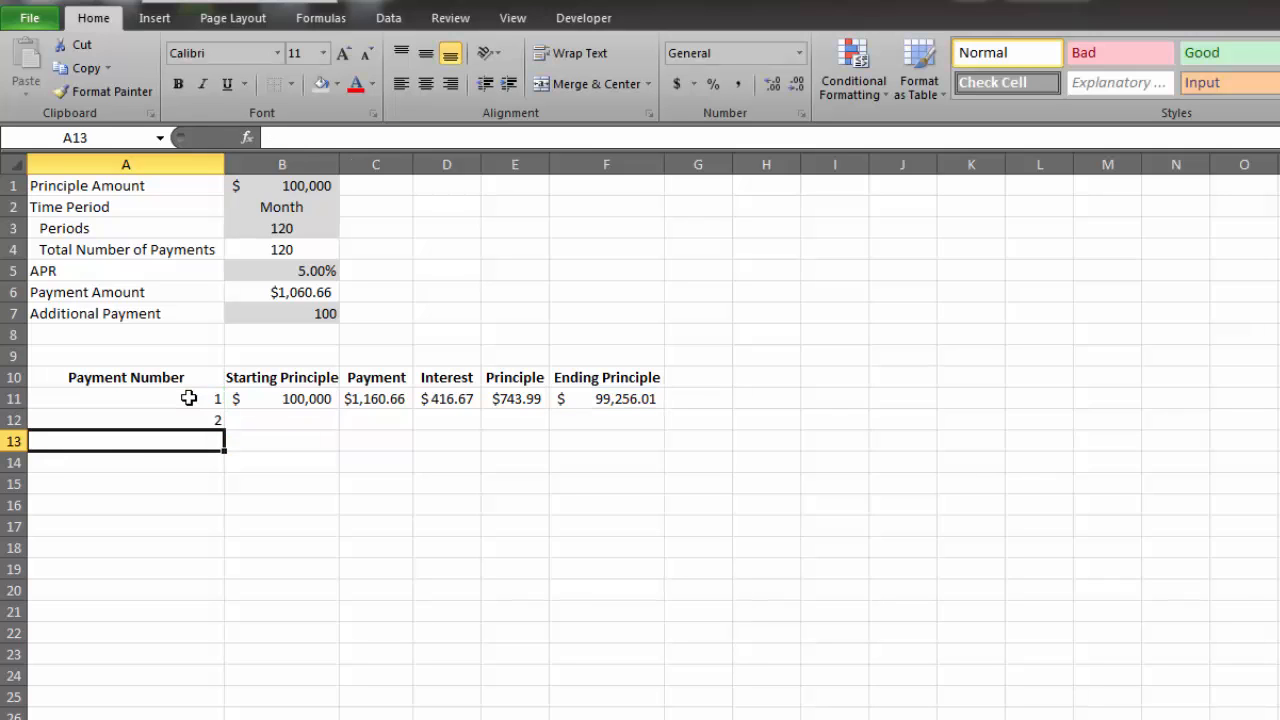
- Fill the payment number formula from A12 down the Payment Number column through more than 1,000 rows
{"action": "left_click", "coordinate": [206, 418]}
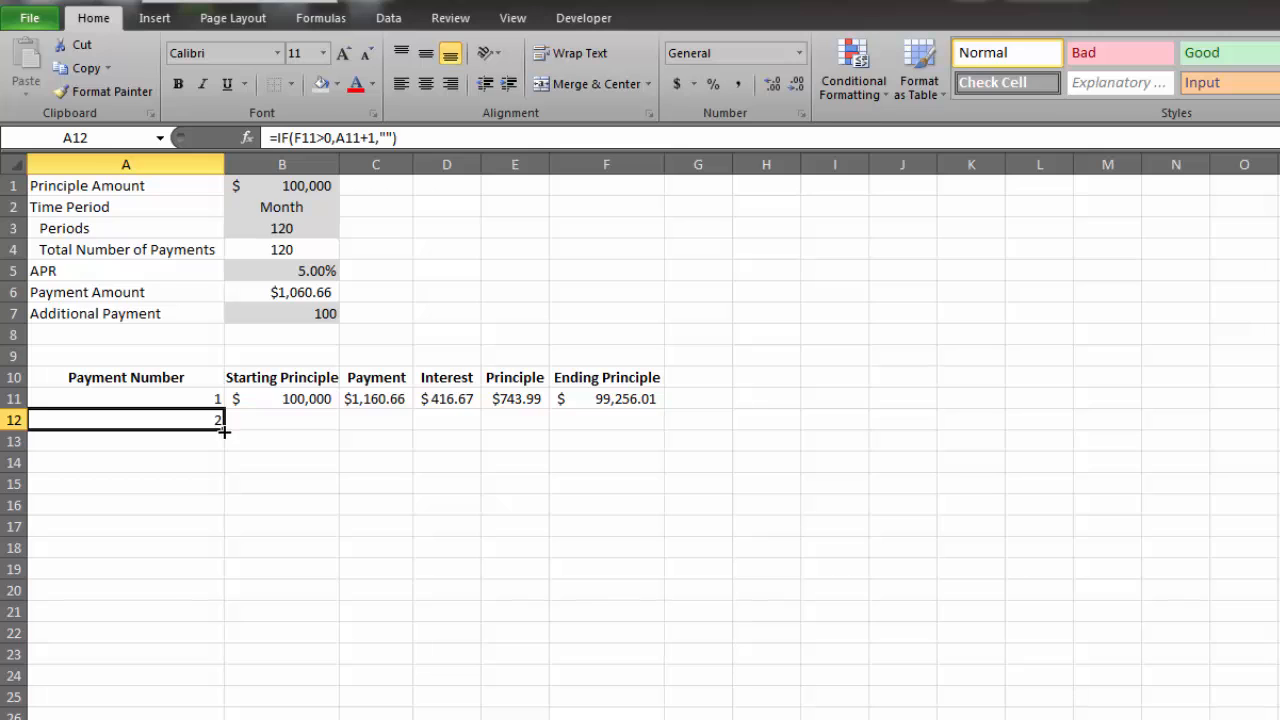
{"action": "left_click_drag", "start_coordinate": [227, 431], "coordinate": [163, 531]}
{"action": "left_click", "coordinate": [154, 497]}
{"action": "scroll", "coordinate": [155, 497], "scroll_direction": "up", "scroll_amount": 8}
{"action": "left_click", "coordinate": [155, 497]}
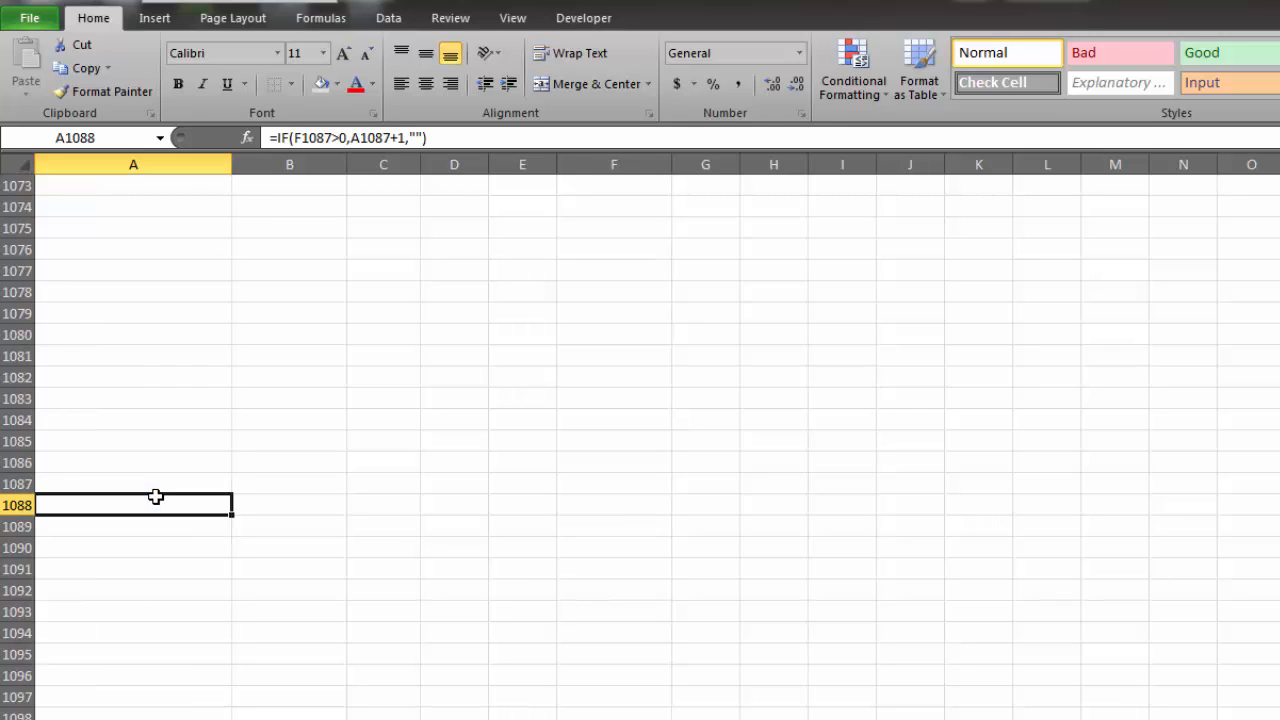
{"action": "key", "text": "ctrl+Up"}
{"action": "key", "text": "Up"}
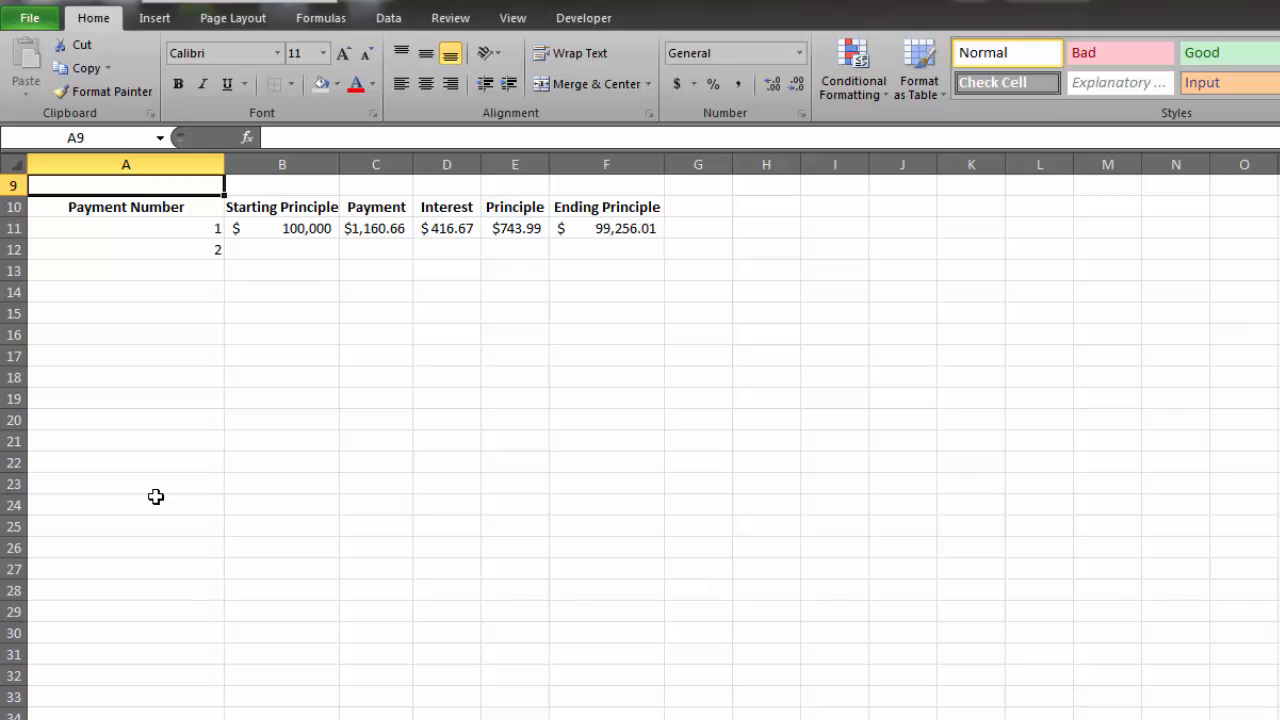
- Examine which cells the payment number formulas in A12 and A13 refer to
{"action": "left_click", "coordinate": [200, 250]}
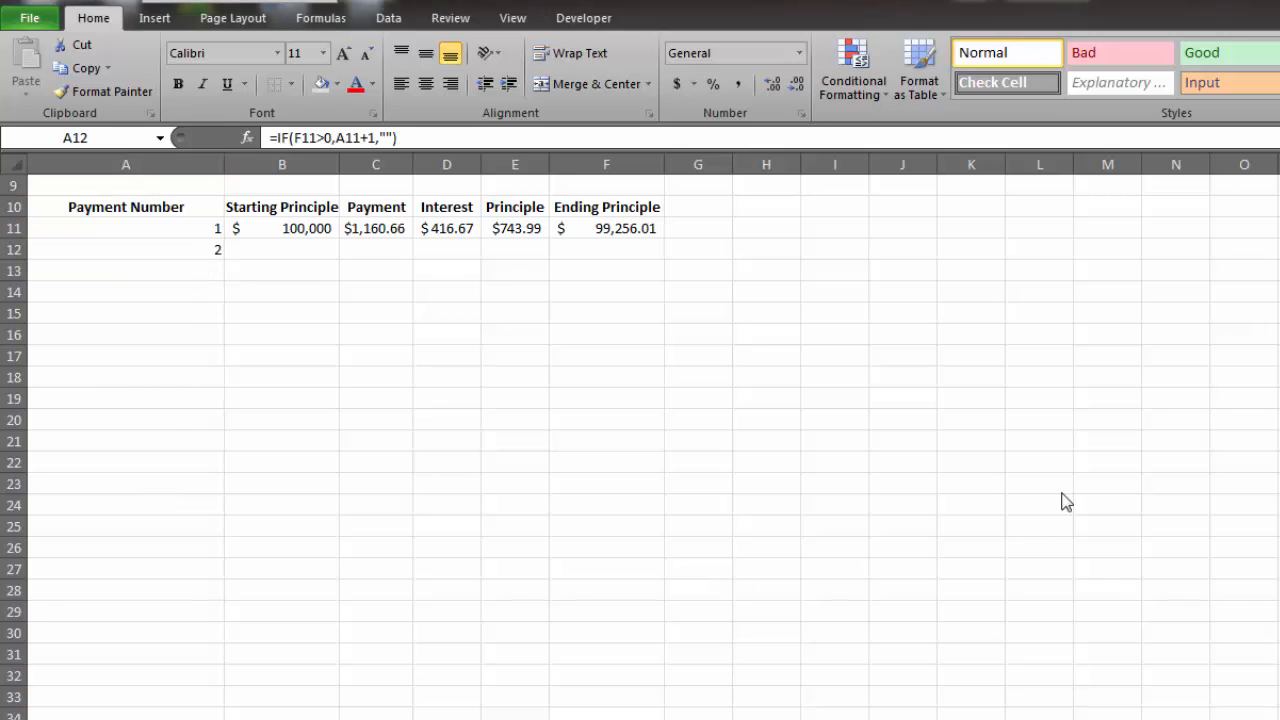
{"action": "left_click", "coordinate": [200, 250]}
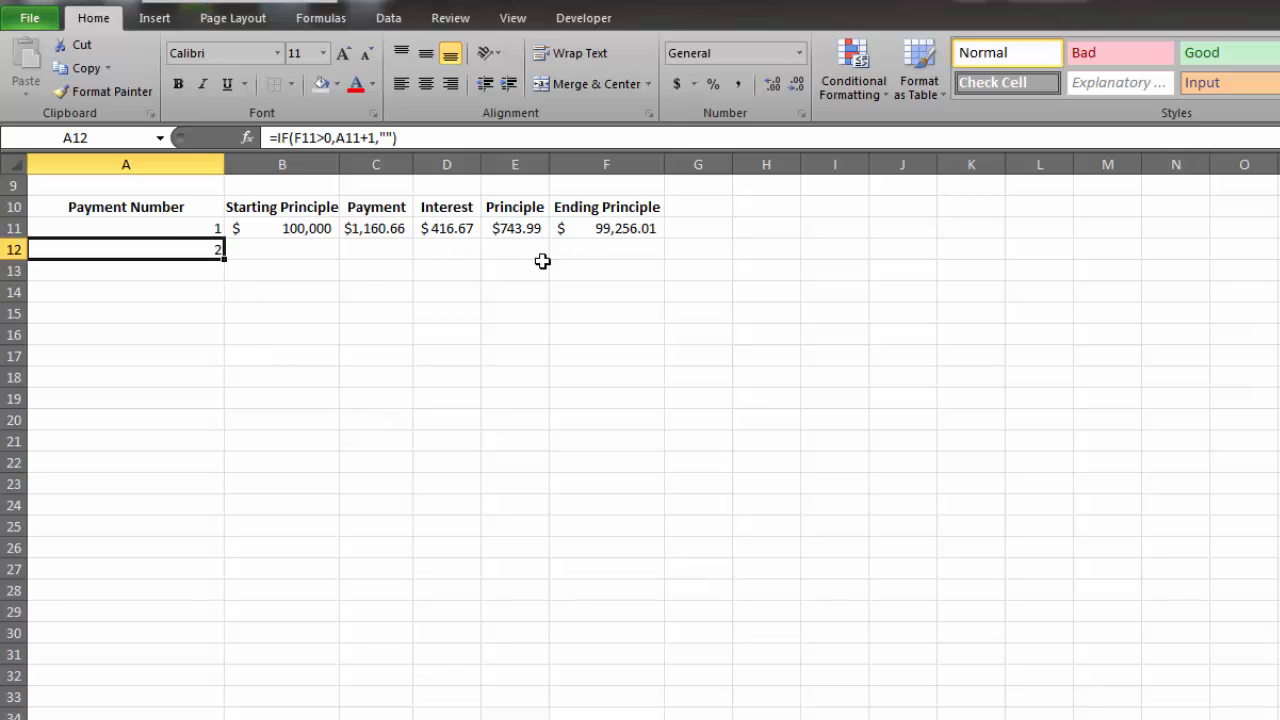
{"action": "double_click", "coordinate": [175, 245]}
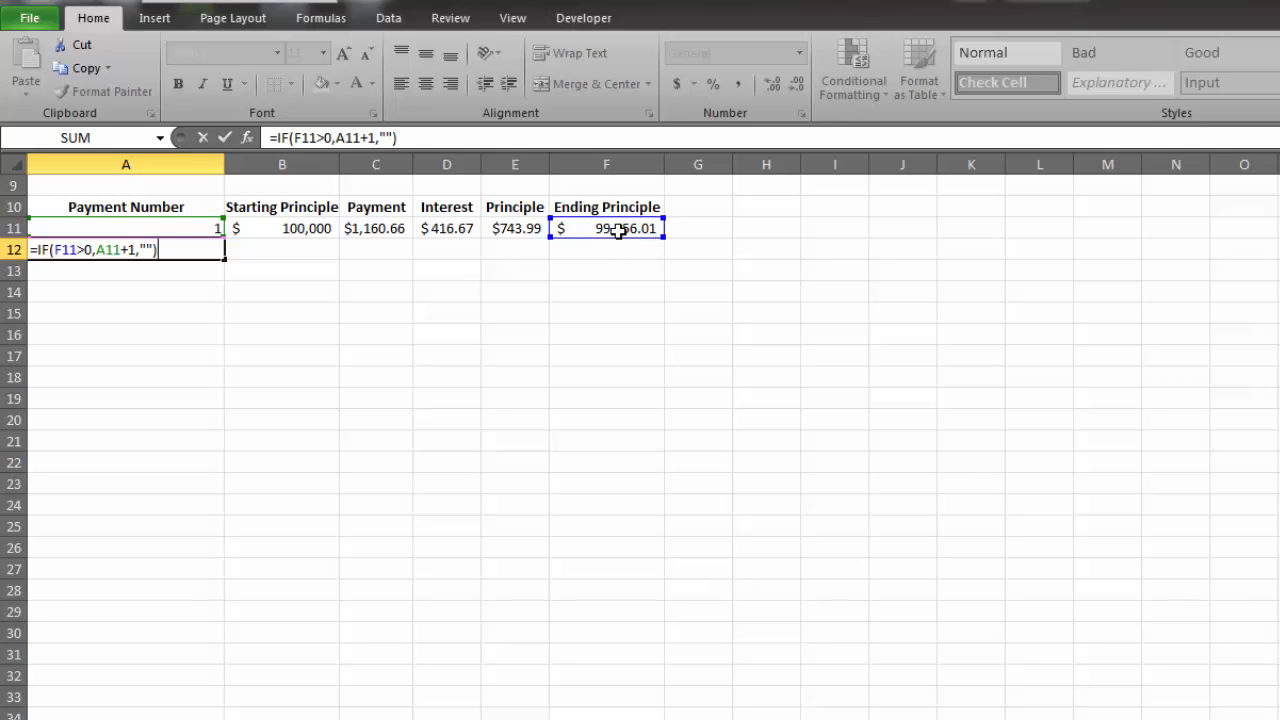
{"action": "key", "text": "Return"}
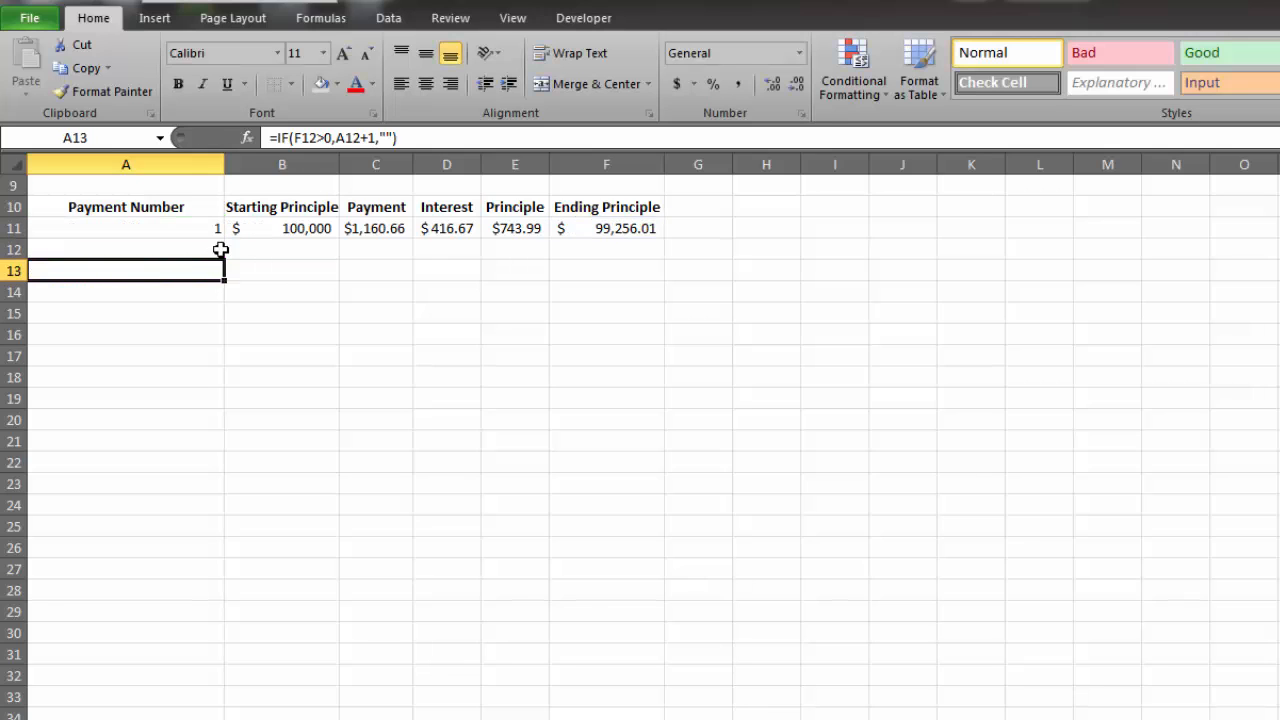
{"action": "left_click", "coordinate": [189, 251]}
{"action": "left_click", "coordinate": [191, 274]}
{"action": "double_click", "coordinate": [191, 274]}
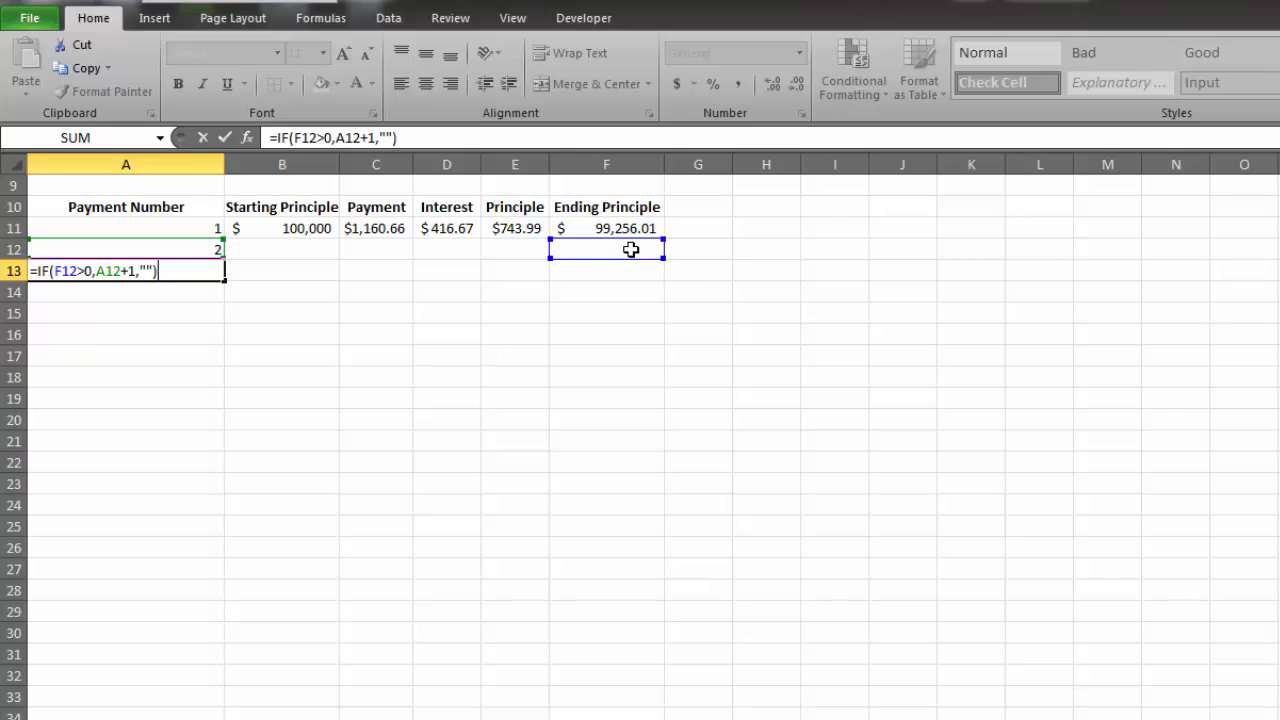
{"action": "key", "text": "Return"}
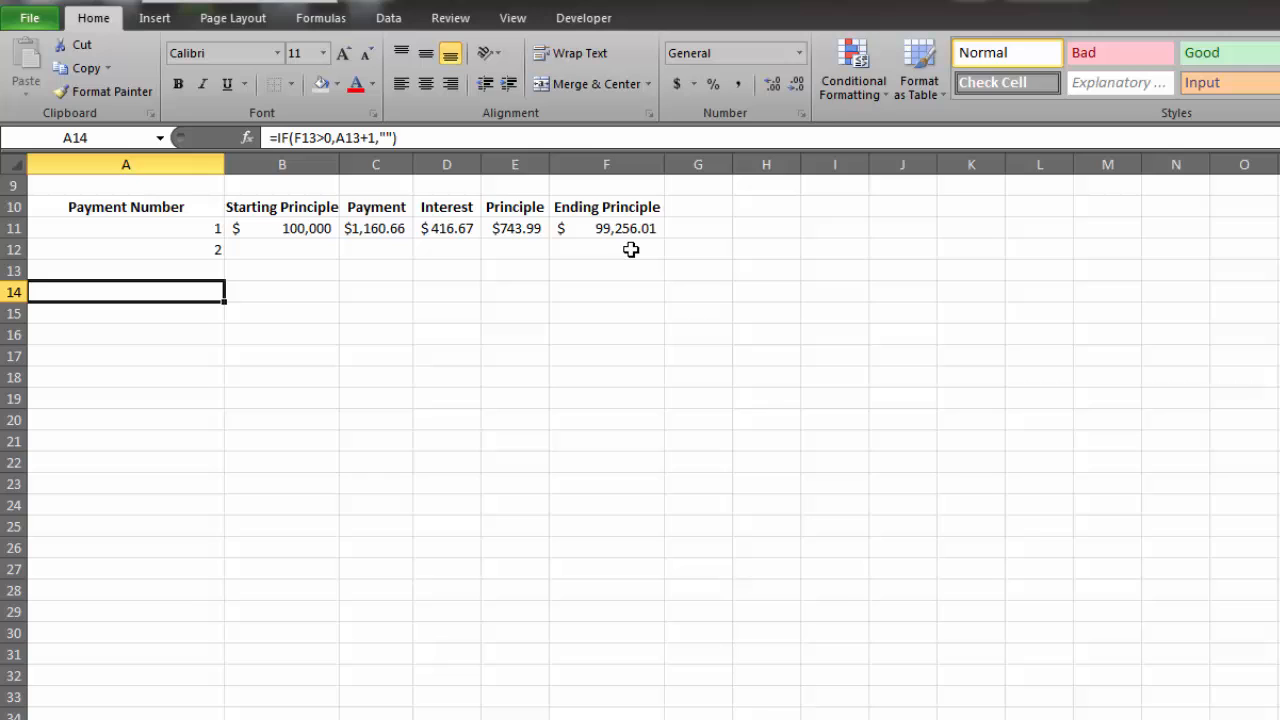
- Enter the formula =F11 in B12 to carry the first payment's Ending Principle into the second Starting Principle
{"action": "left_click", "coordinate": [275, 248]}
{"action": "scroll", "coordinate": [406, 286], "scroll_direction": "up", "scroll_amount": 2}
{"action": "scroll", "coordinate": [380, 313], "scroll_direction": "down", "scroll_amount": 1}
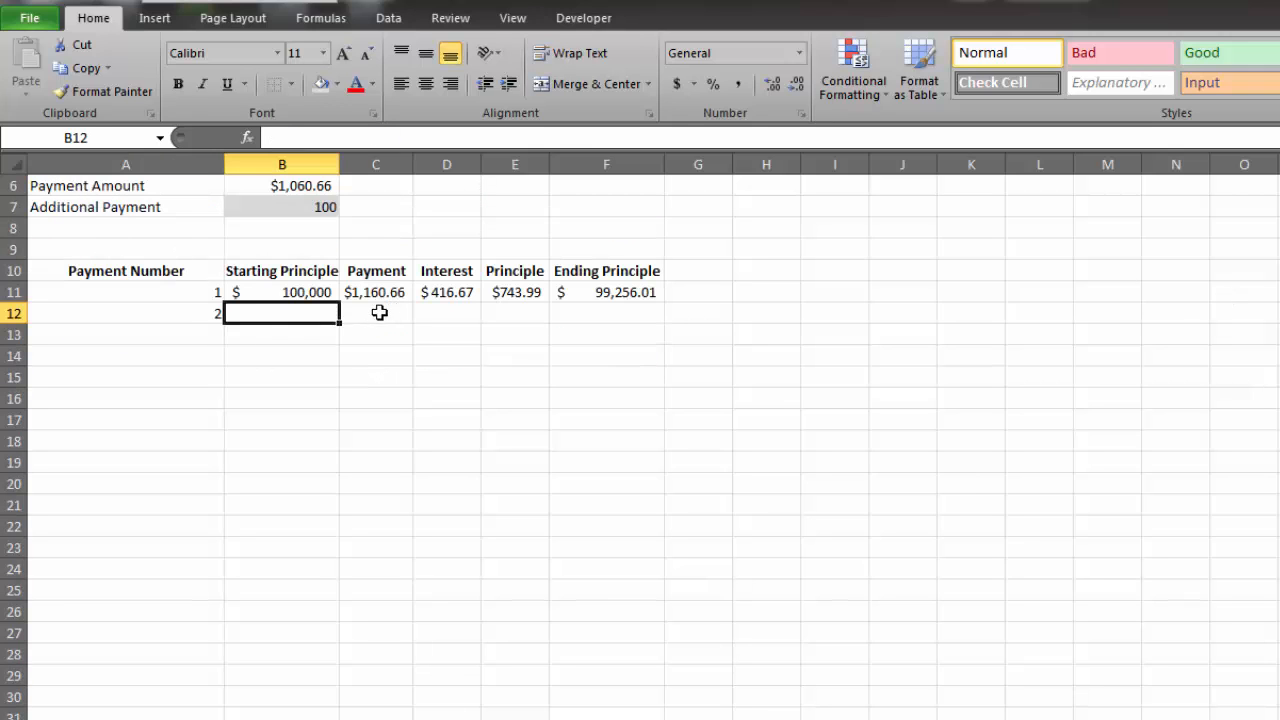
{"action": "type", "text": "="}
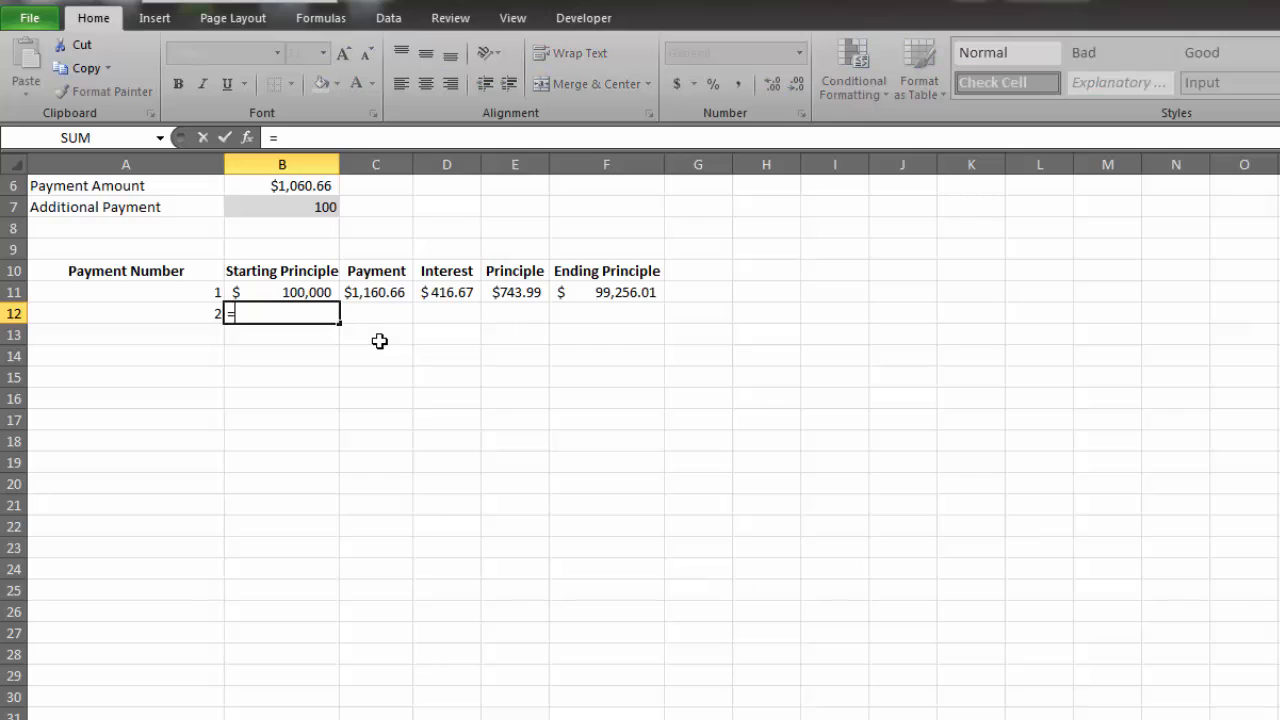
{"action": "left_click", "coordinate": [635, 291]}
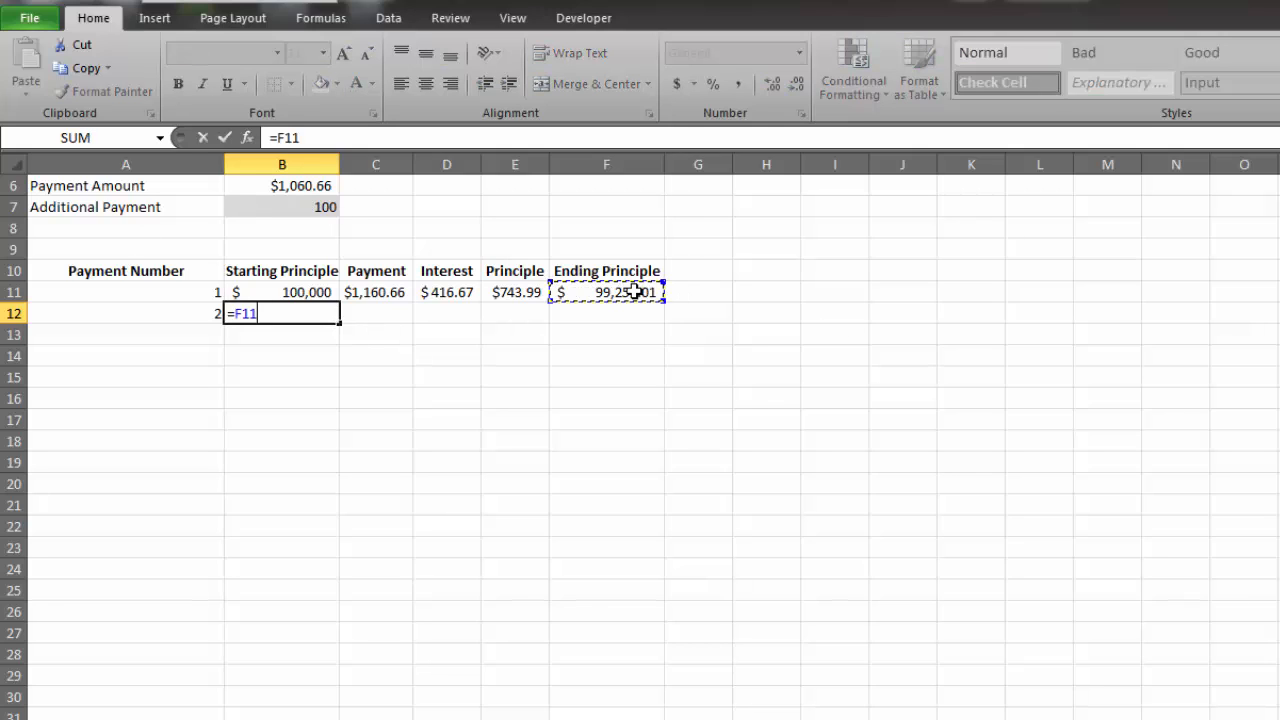
{"action": "key", "text": "Return"}
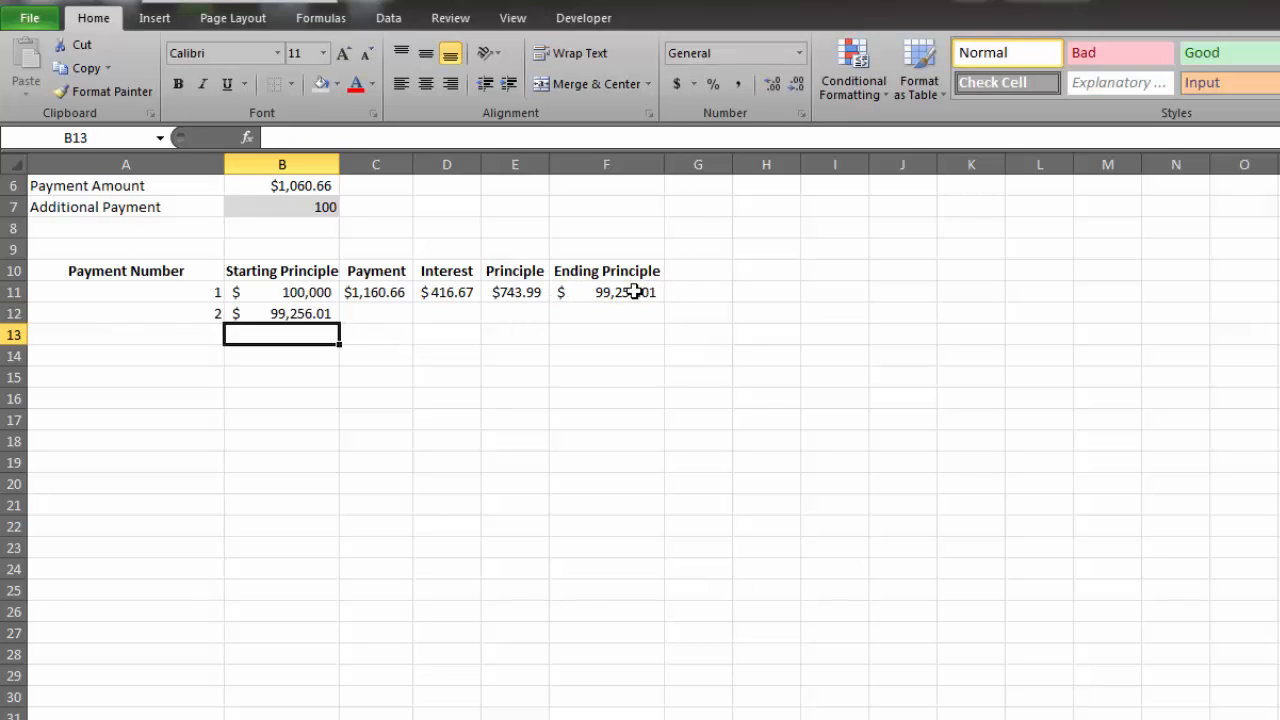
- Begin an IF formula in C12 with the logical test F11<$B$6+$B$7 for the second payment
{"action": "left_click", "coordinate": [386, 294]}
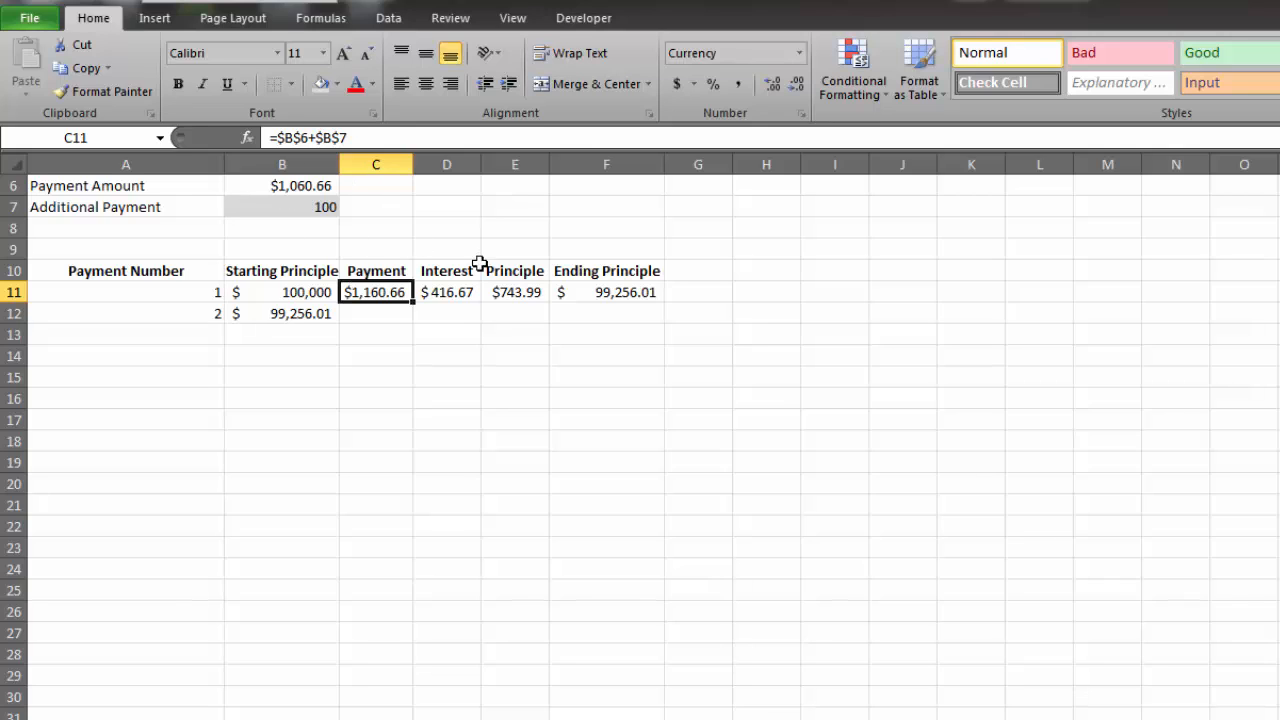
{"action": "left_click", "coordinate": [388, 312]}
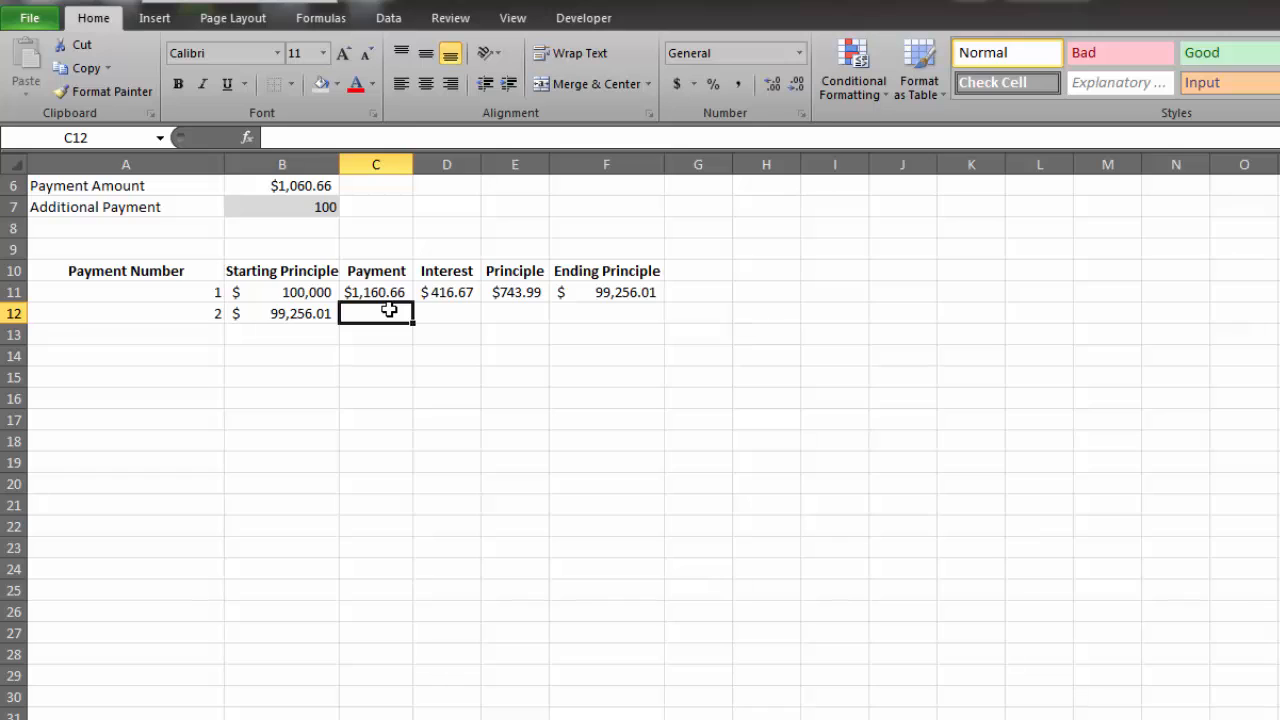
{"action": "type", "text": "="}
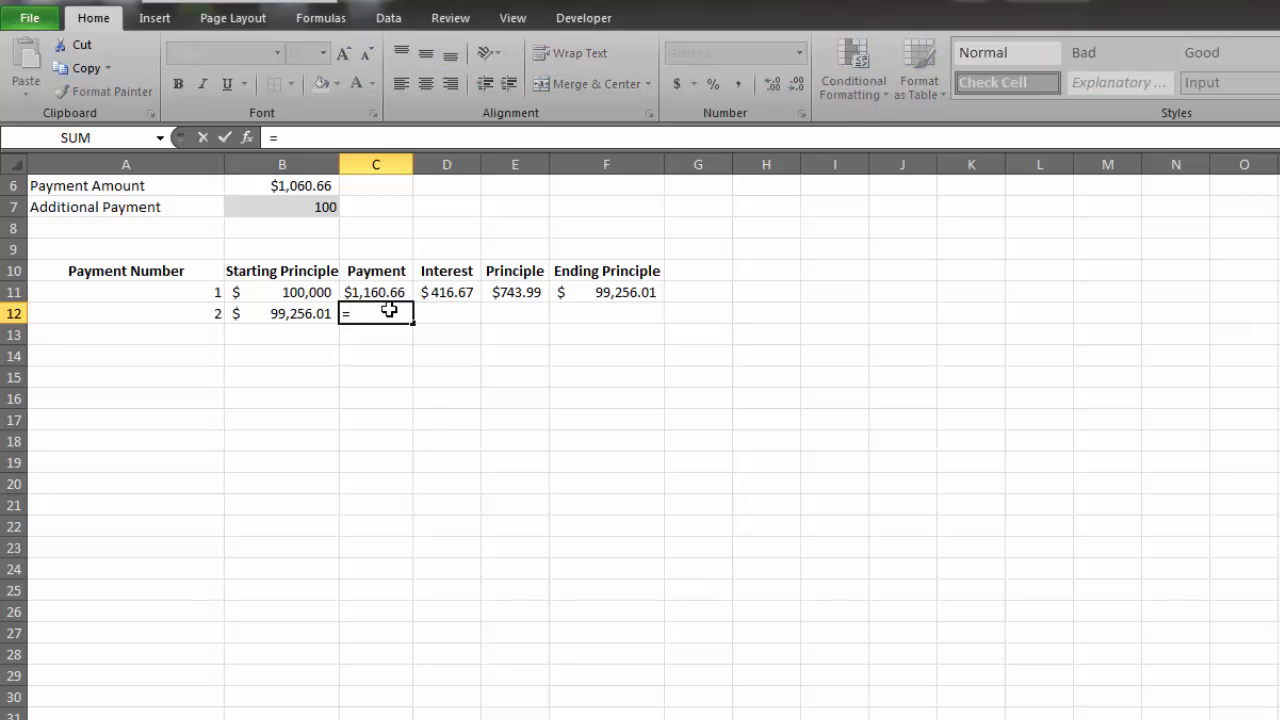
{"action": "type", "text": "if("}
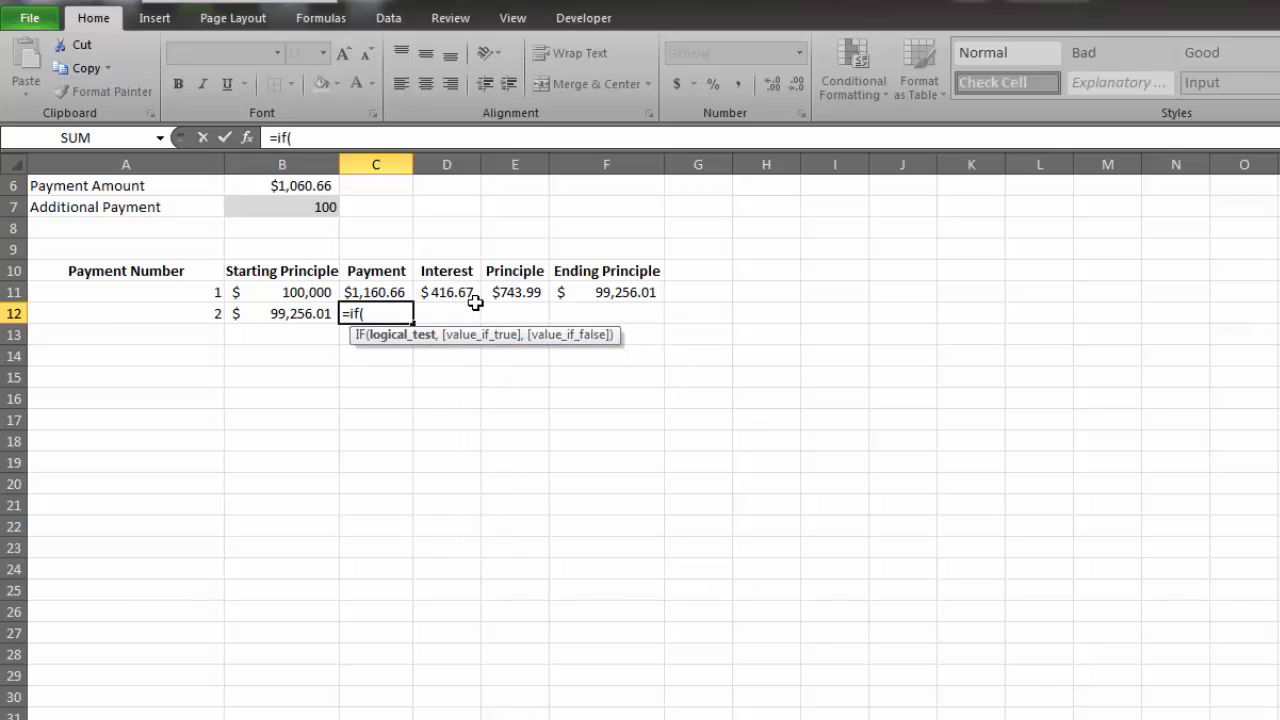
{"action": "left_click", "coordinate": [596, 290]}
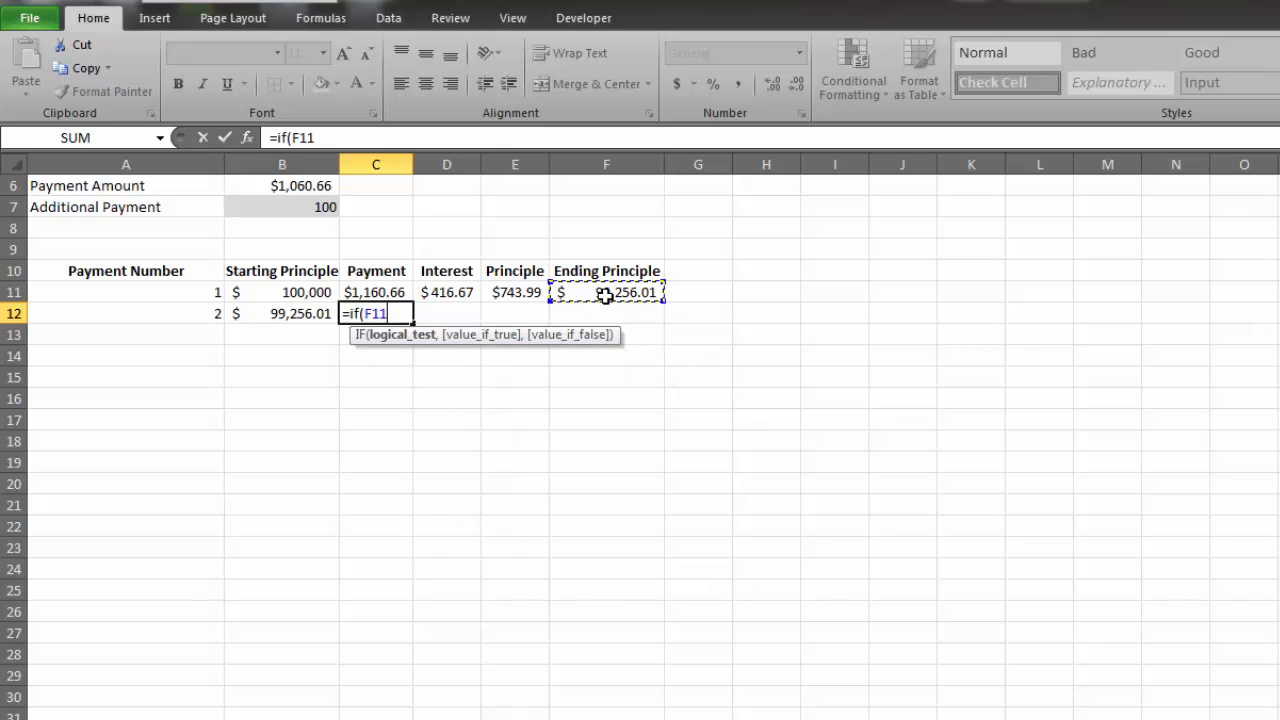
{"action": "type", "text": "<"}
{"action": "scroll", "coordinate": [340, 262], "scroll_direction": "up", "scroll_amount": 1}
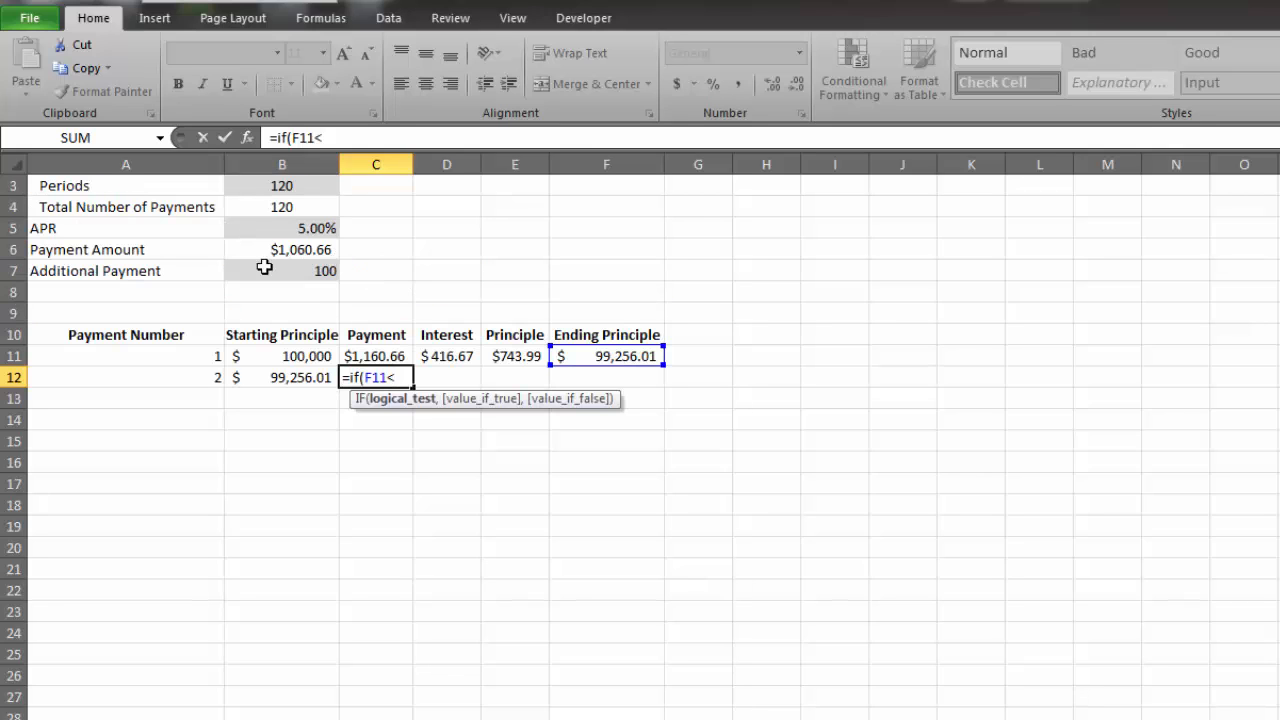
{"action": "left_click", "coordinate": [290, 249]}
{"action": "key", "text": "F4"}
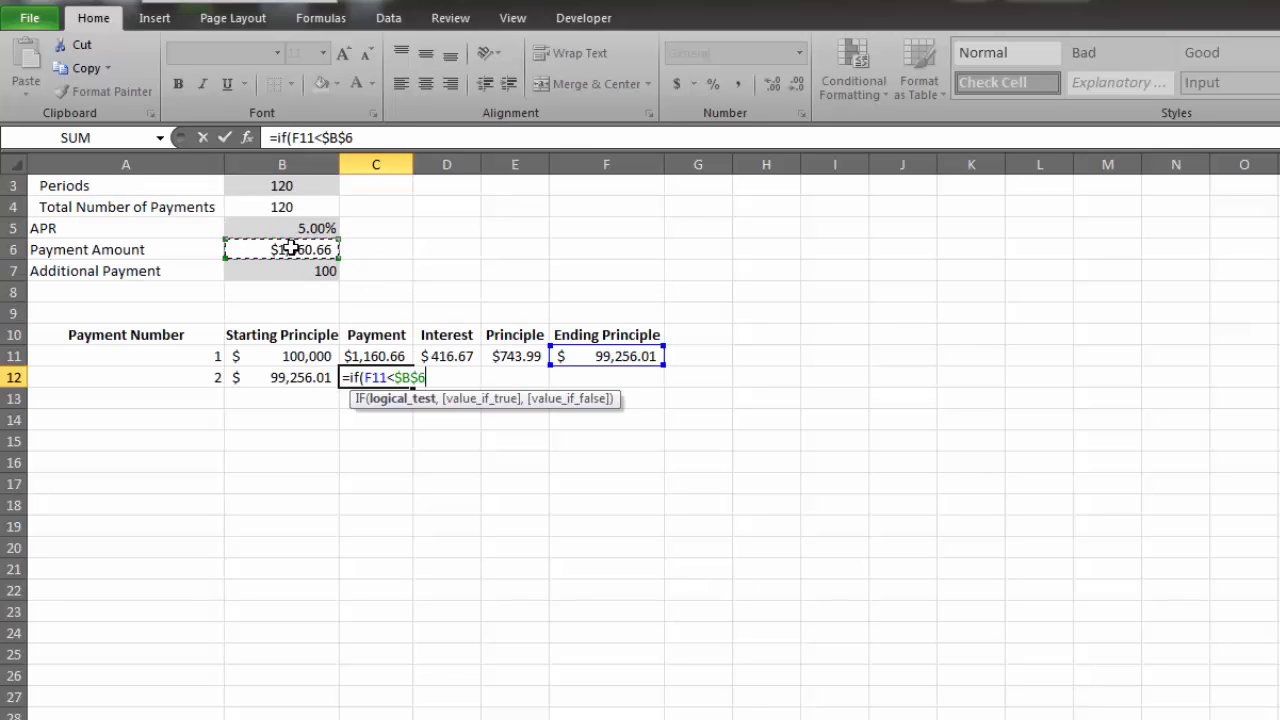
{"action": "type", "text": "+"}
{"action": "left_click", "coordinate": [302, 271]}
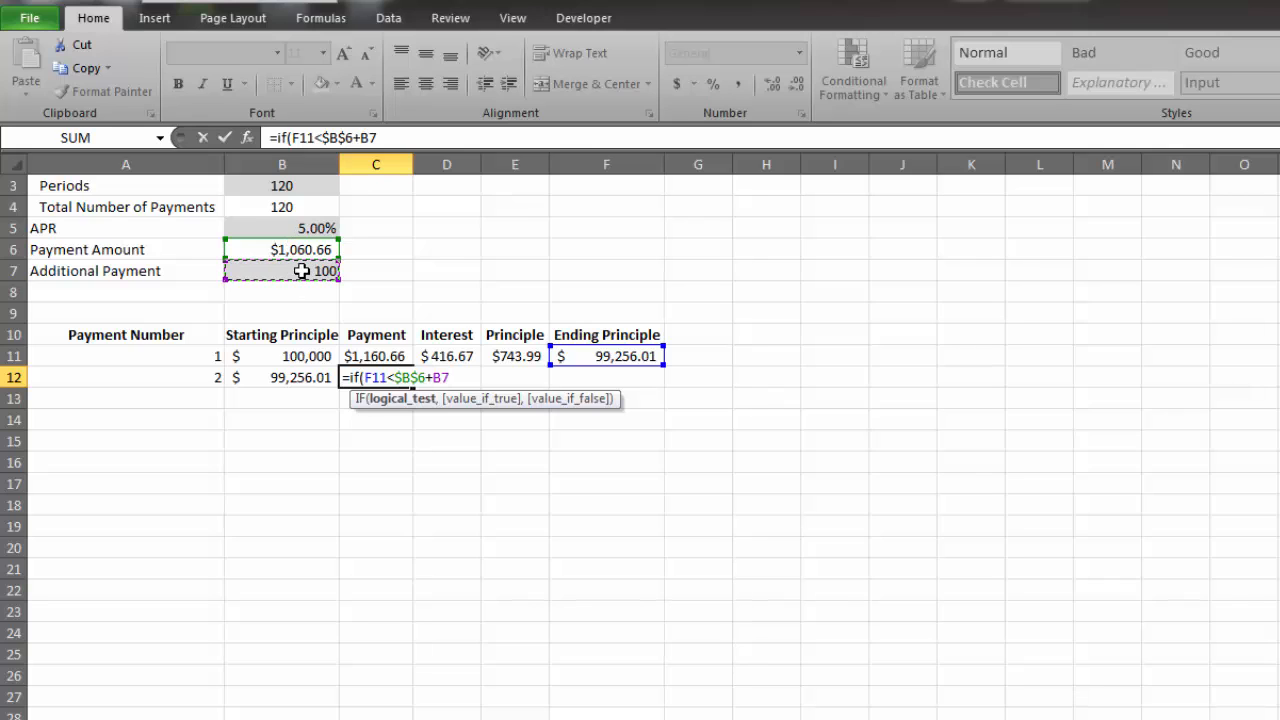
{"action": "key", "text": "F4"}
{"action": "type", "text": ","}
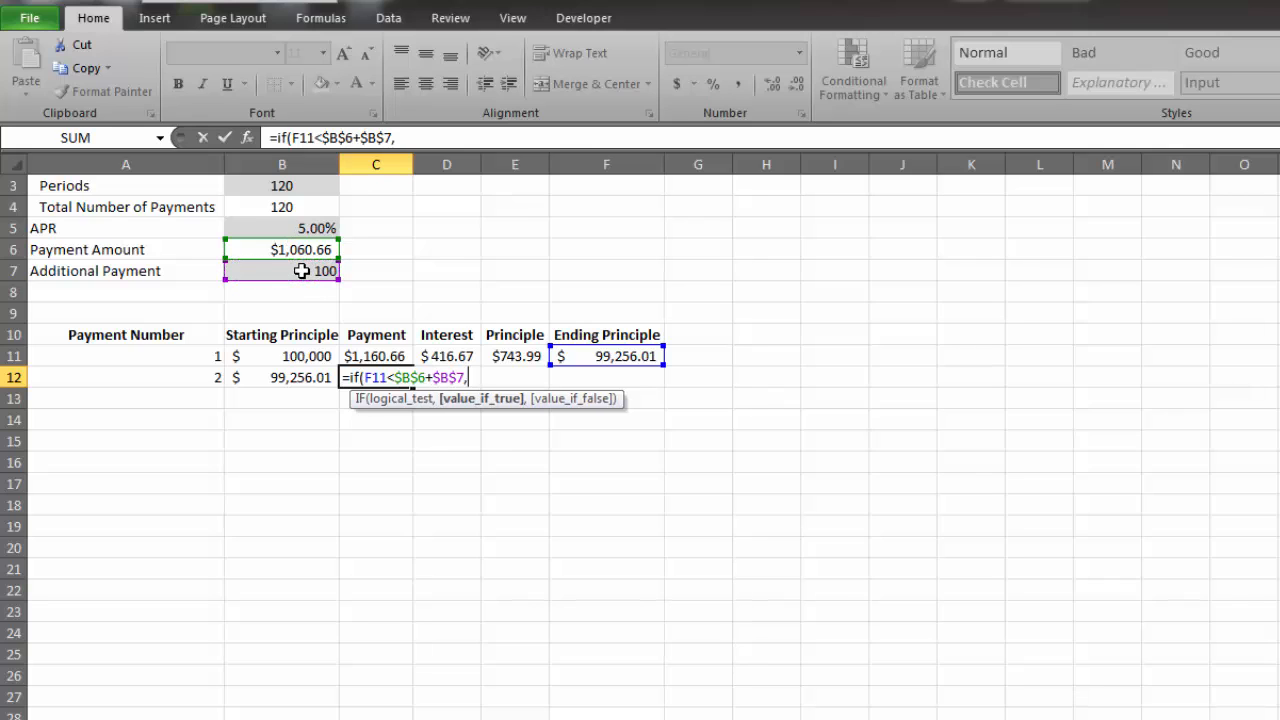
- Complete C12's IF formula with F11+D12 if true and $B$6+$B$7 if false, and apply the Accounting number format to the cell
{"action": "left_click", "coordinate": [617, 356]}
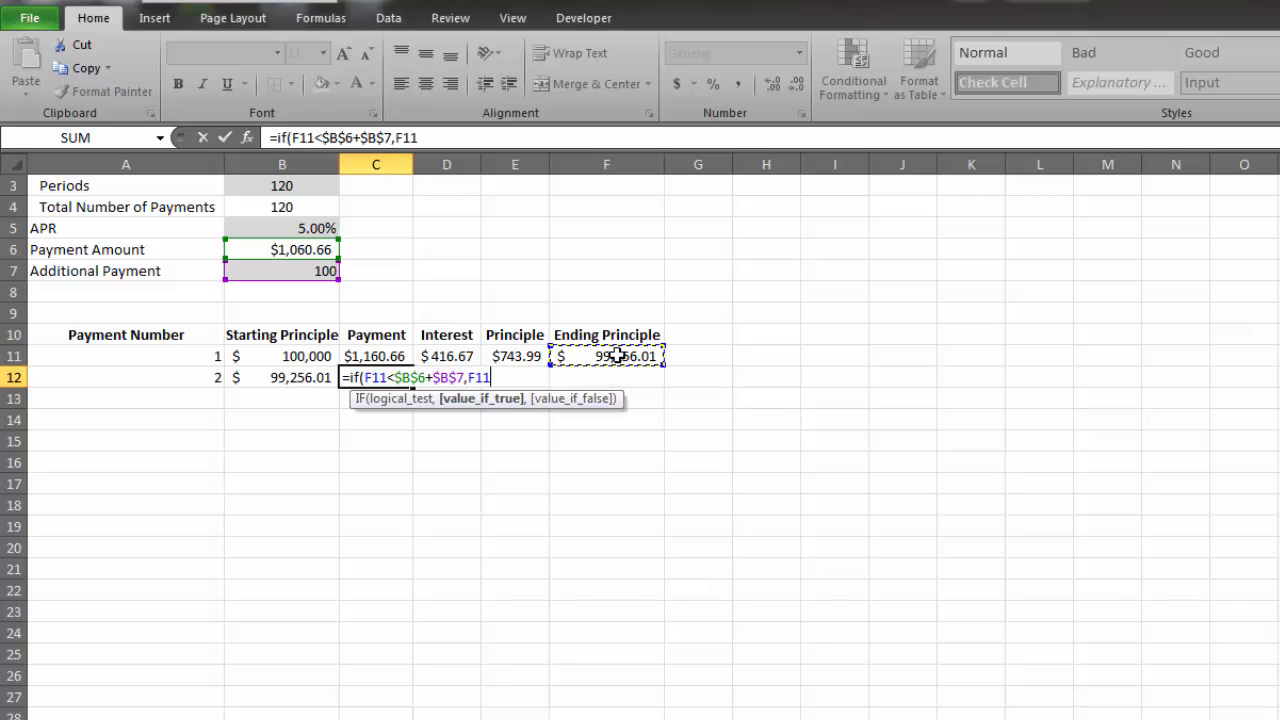
{"action": "type", "text": "+"}
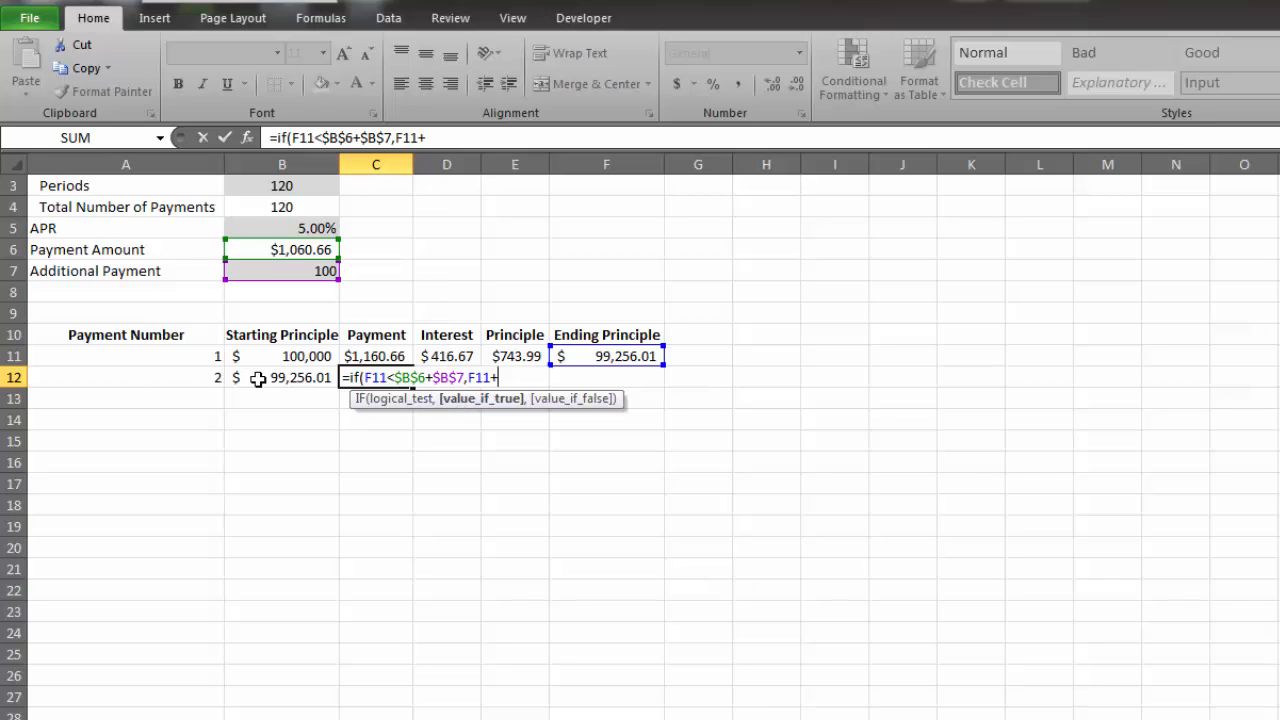
{"action": "type", "text": "D"}
{"action": "type", "text": "12,"}
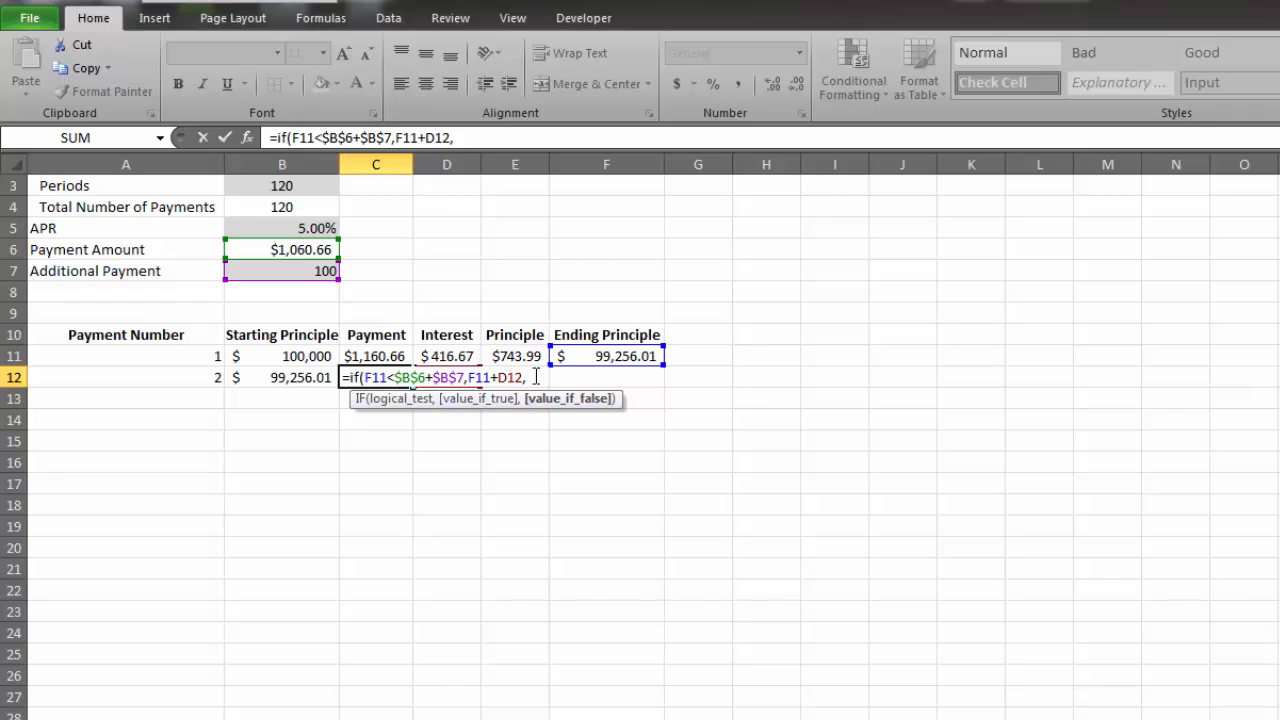
{"action": "left_click", "coordinate": [310, 247]}
{"action": "key", "text": "F4"}
{"action": "type", "text": "+"}
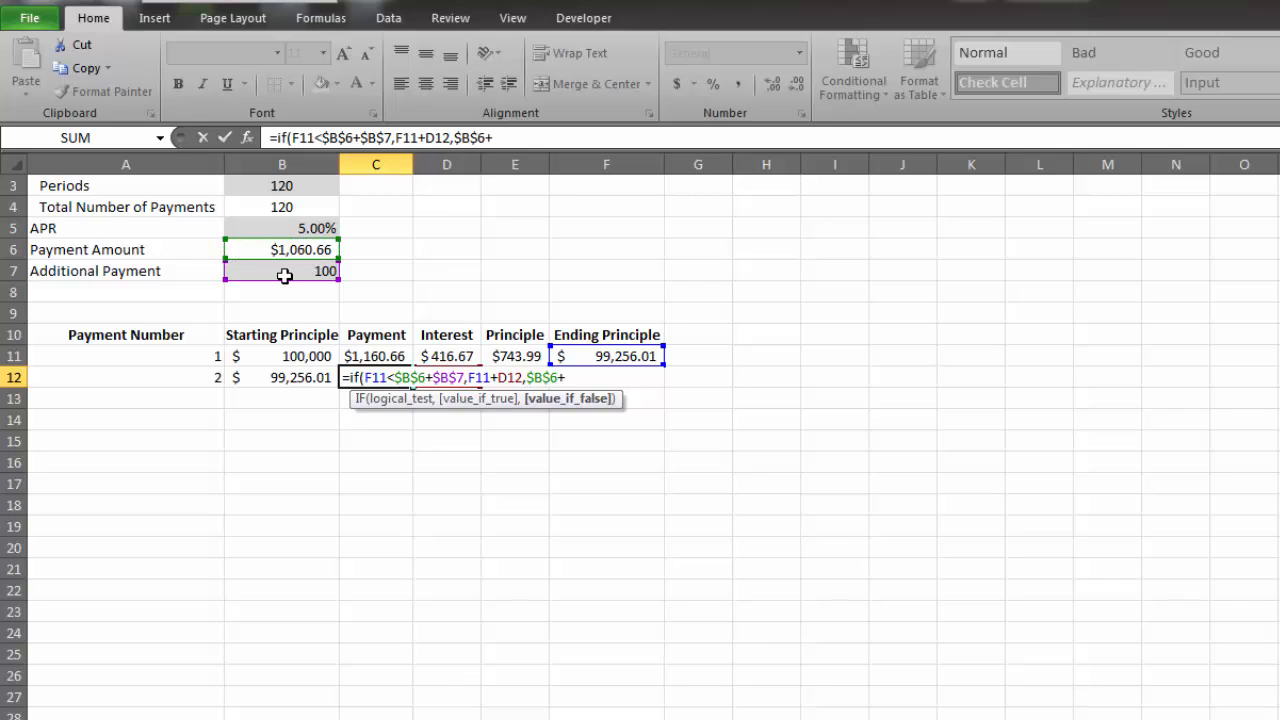
{"action": "left_click", "coordinate": [285, 272]}
{"action": "key", "text": "F4"}
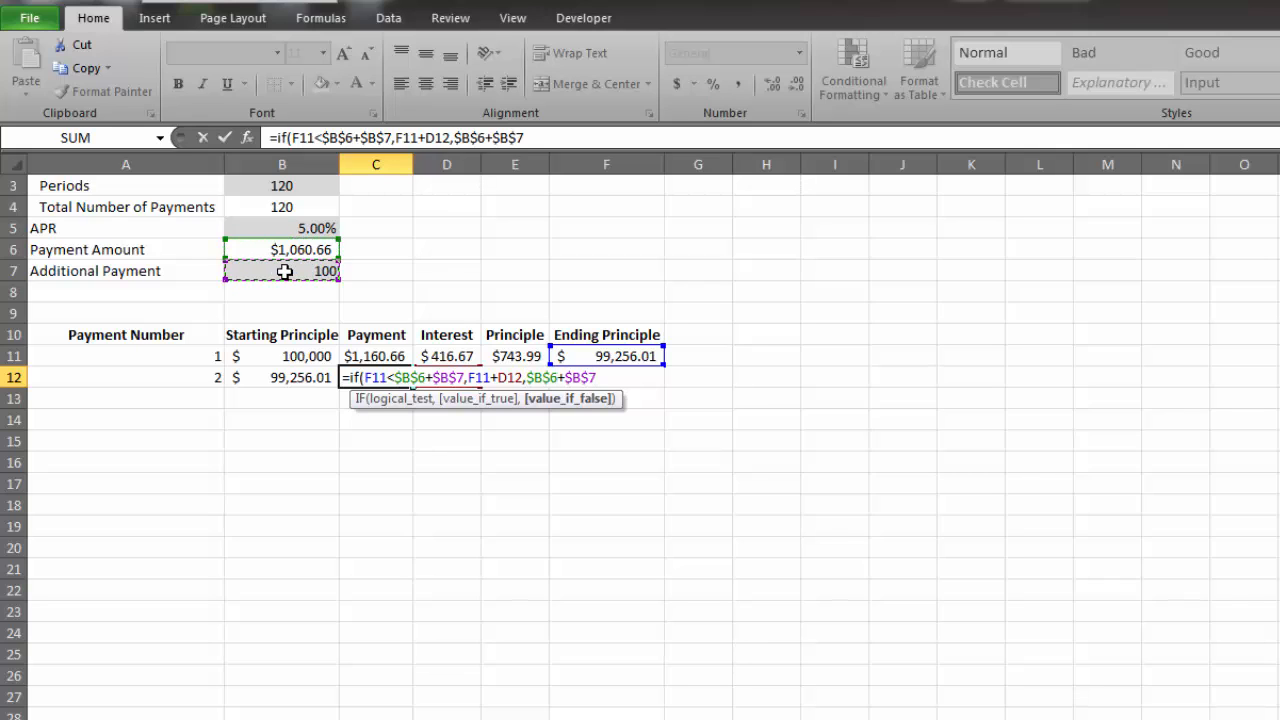
{"action": "type", "text": ")"}
{"action": "key", "text": "Return"}
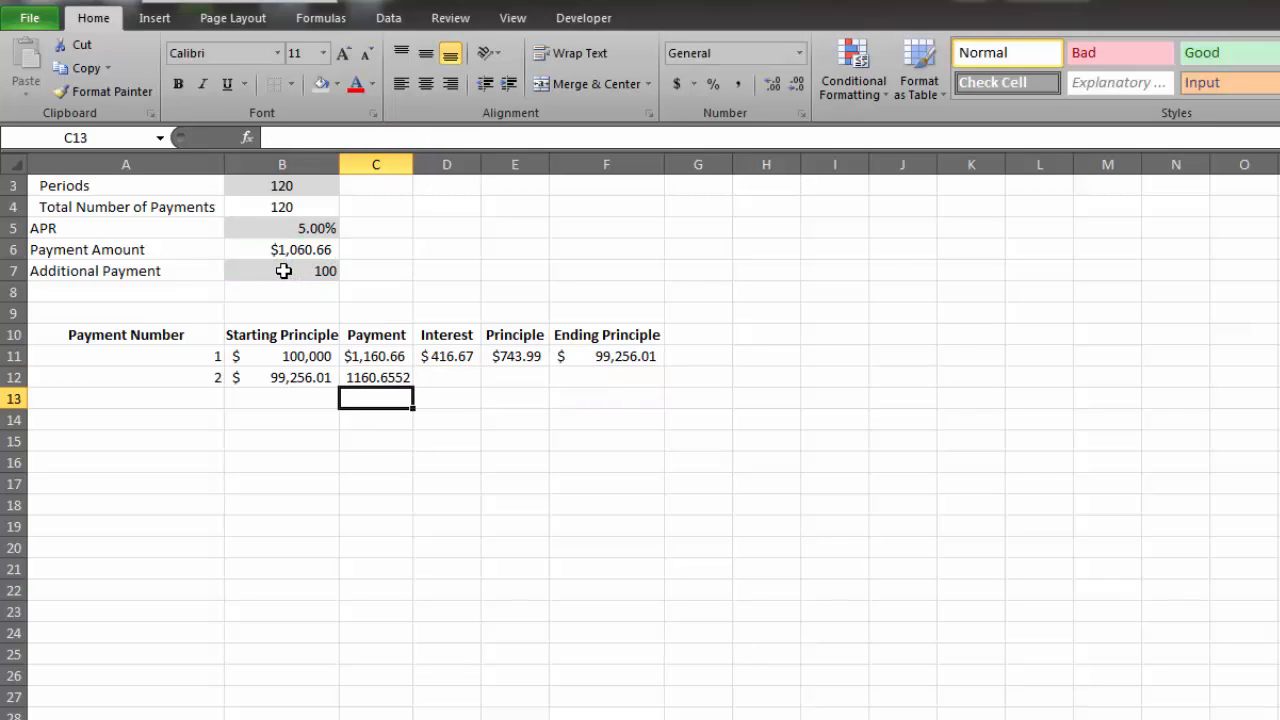
{"action": "left_click", "coordinate": [391, 377]}
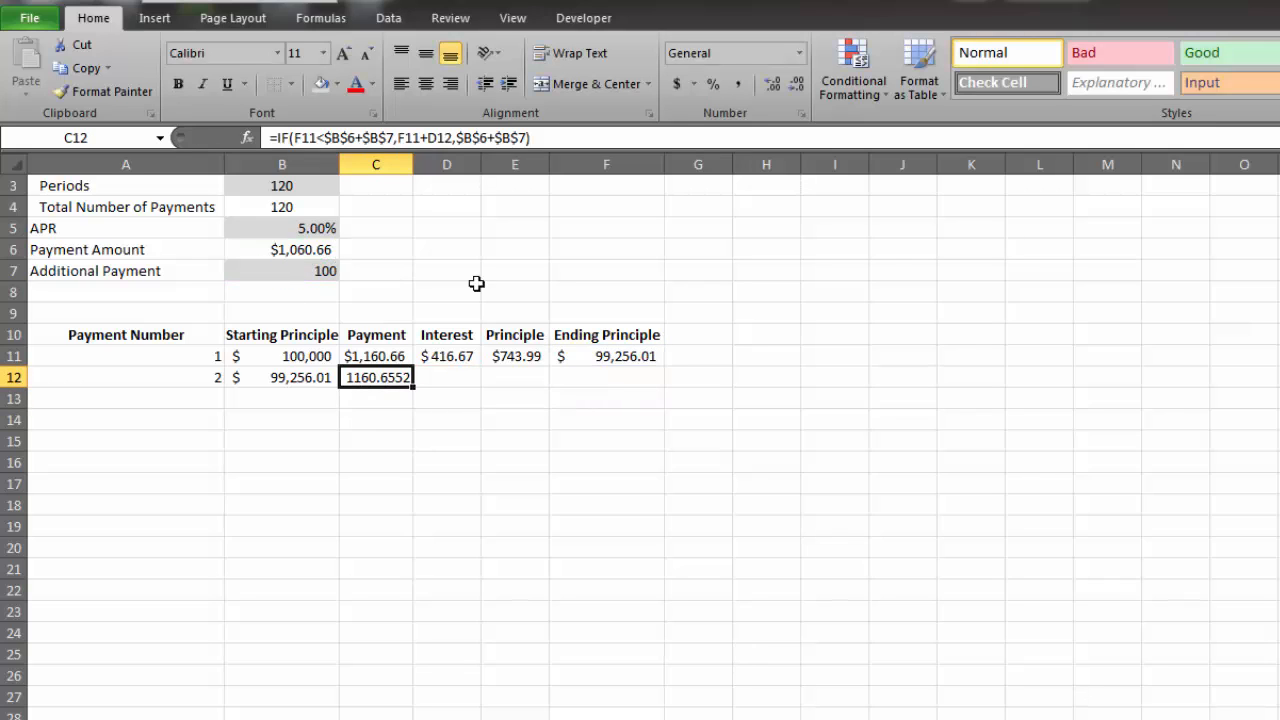
{"action": "left_click", "coordinate": [677, 84]}
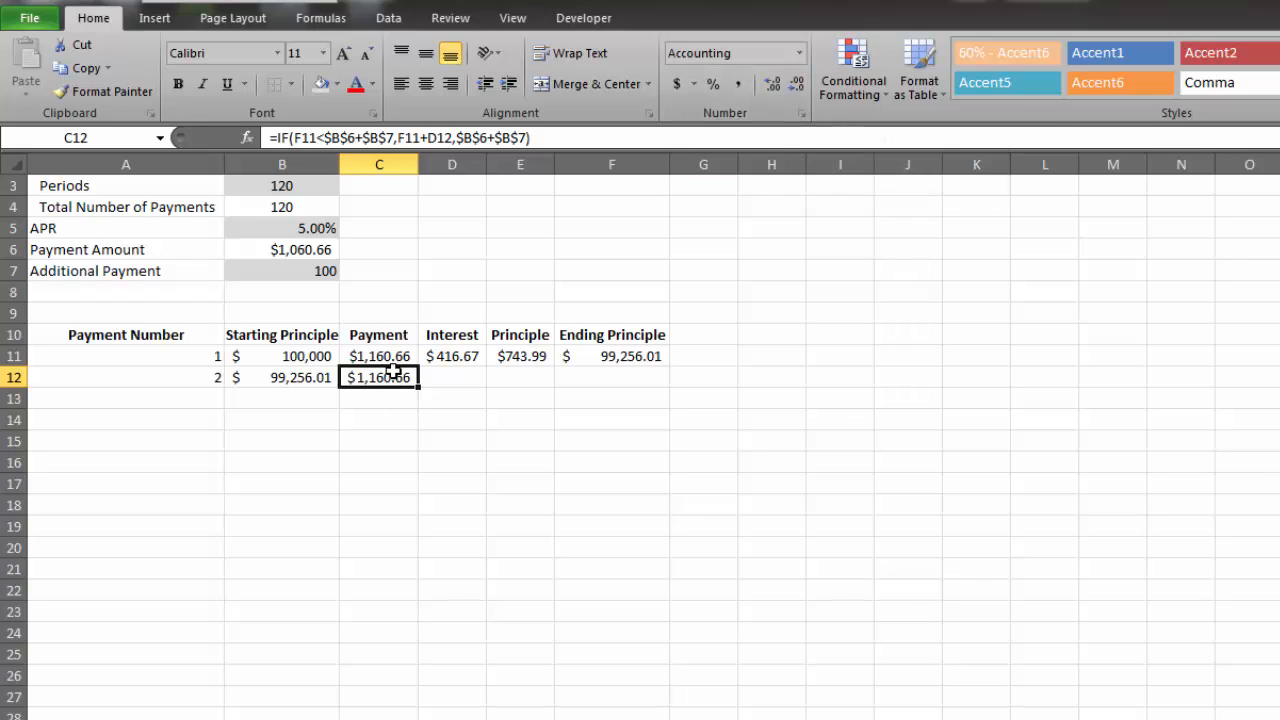
- Copy the Interest formula from D11 into D12 and check that its references are B12 and $B$5
{"action": "left_click", "coordinate": [459, 380]}
{"action": "left_click", "coordinate": [468, 362]}
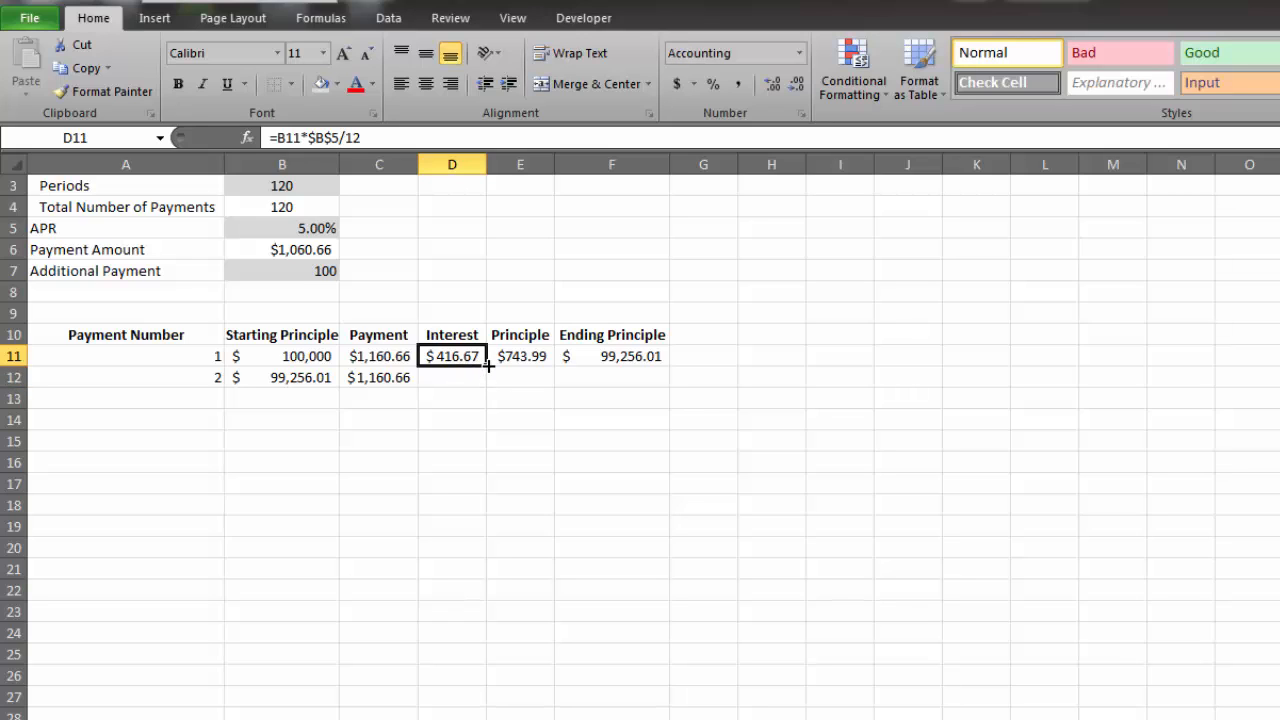
{"action": "left_click_drag", "start_coordinate": [488, 368], "coordinate": [486, 391]}
{"action": "double_click", "coordinate": [455, 380]}
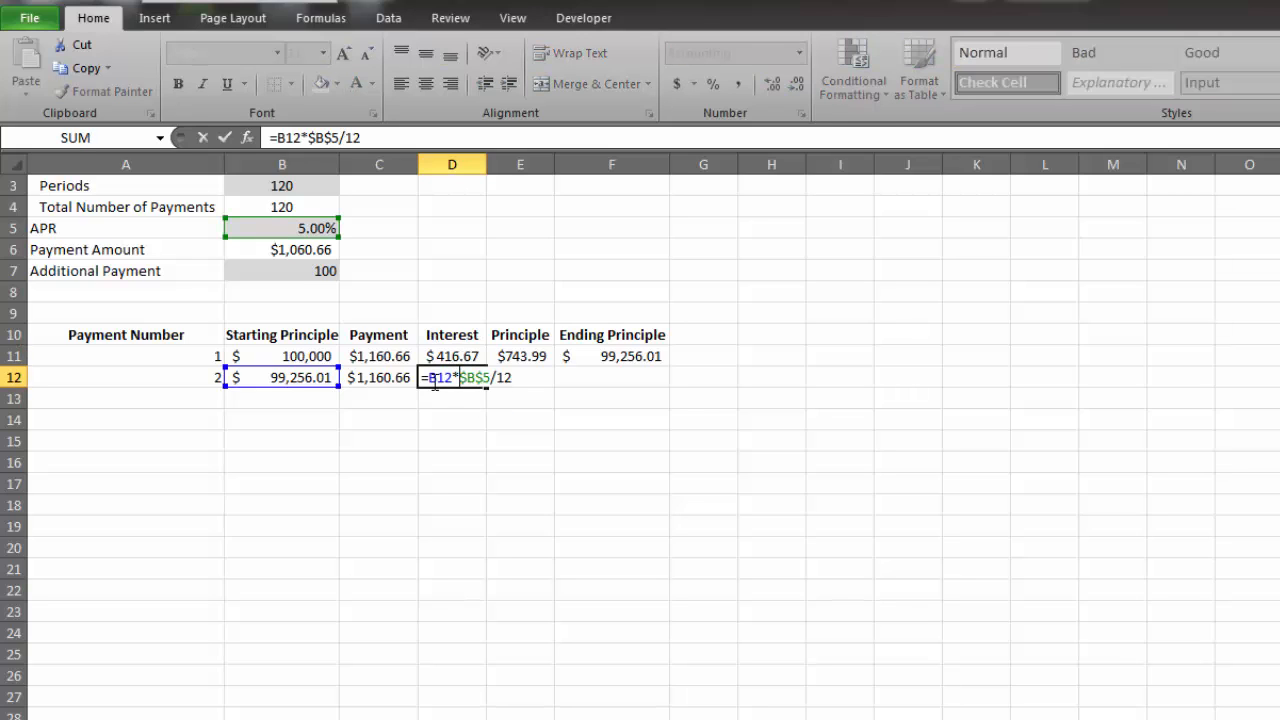
{"action": "key", "text": "Return"}
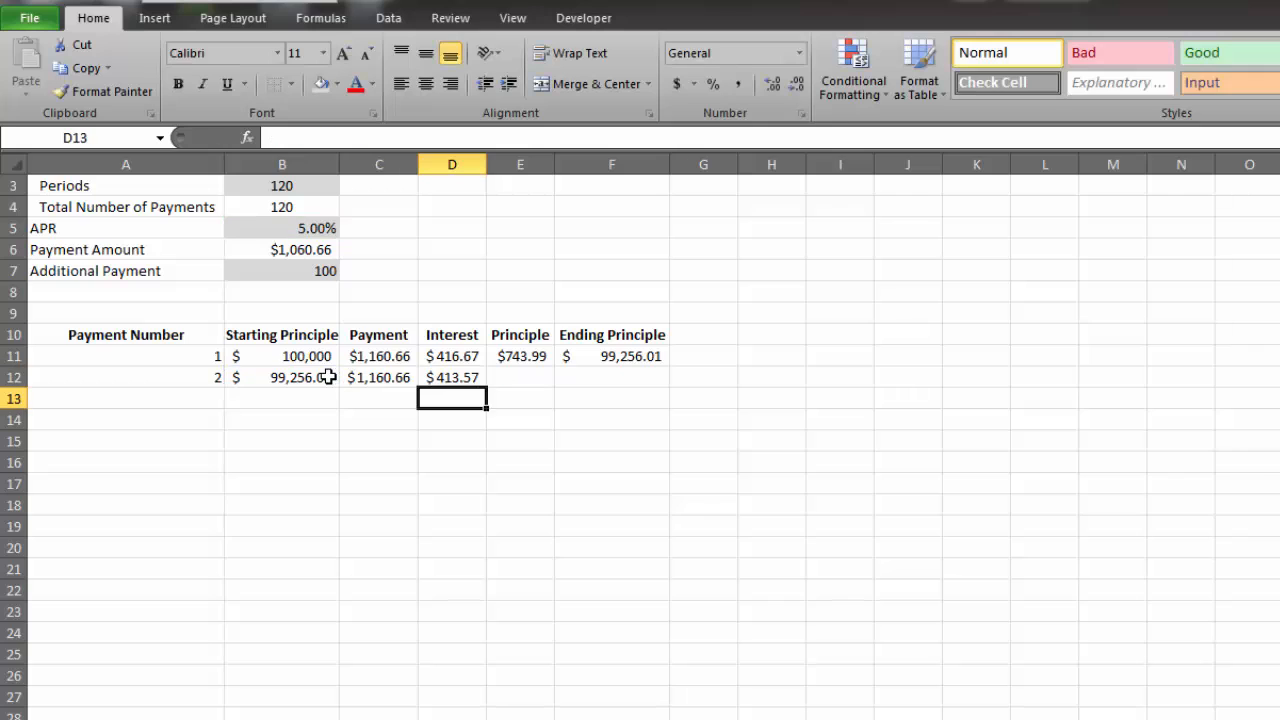
- Copy the Principle formula from E11 into E12 for the second payment
{"action": "left_click", "coordinate": [516, 378]}
{"action": "double_click", "coordinate": [516, 356]}
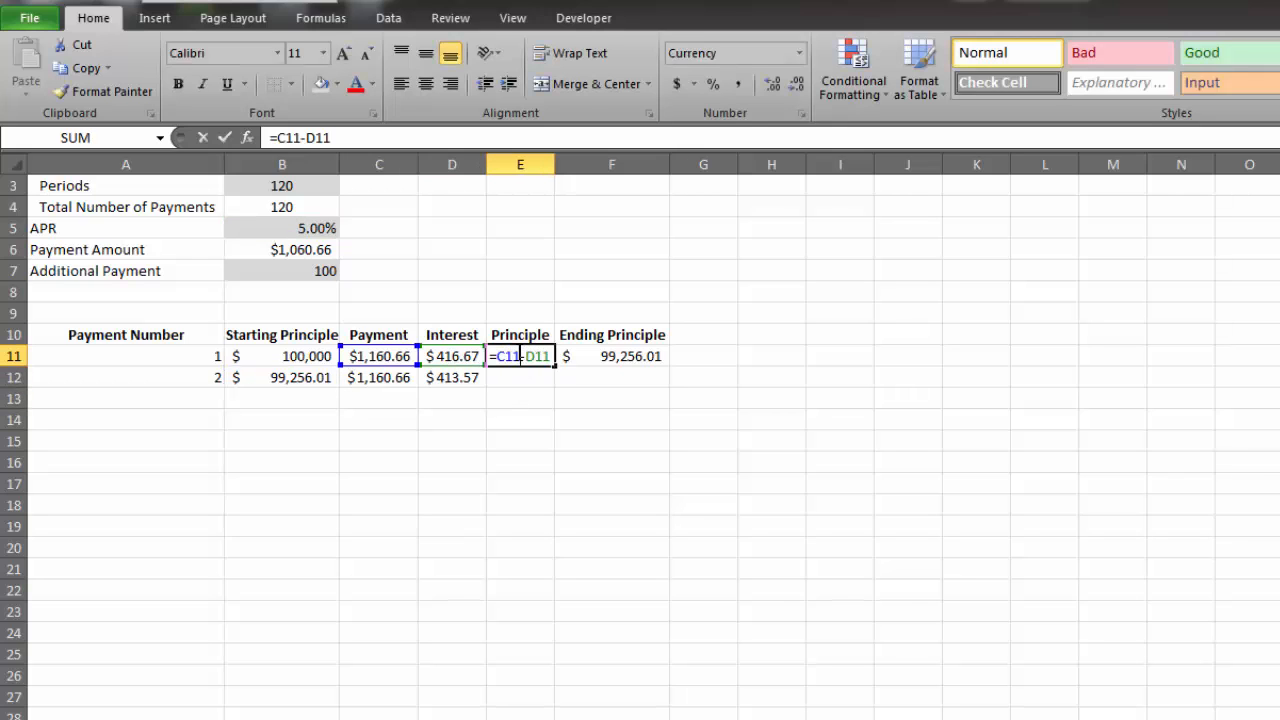
{"action": "key", "text": "Return"}
{"action": "left_click", "coordinate": [535, 362]}
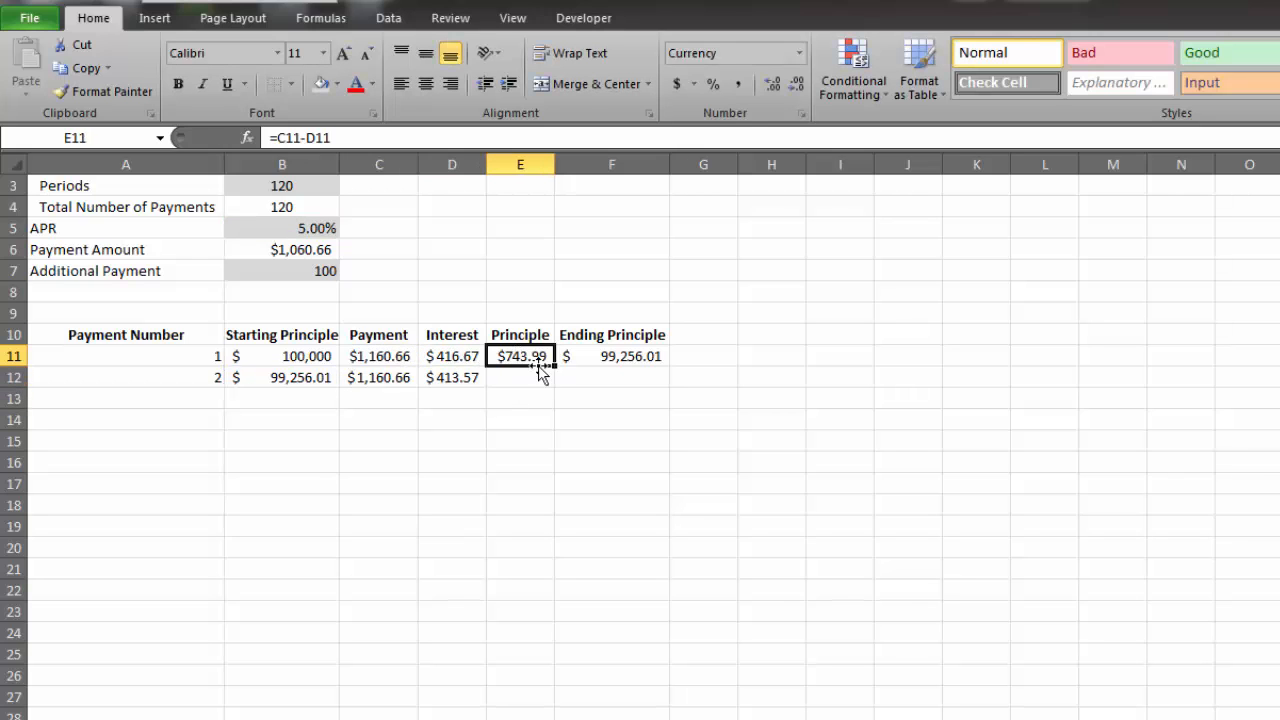
{"action": "left_click_drag", "start_coordinate": [556, 368], "coordinate": [543, 389]}
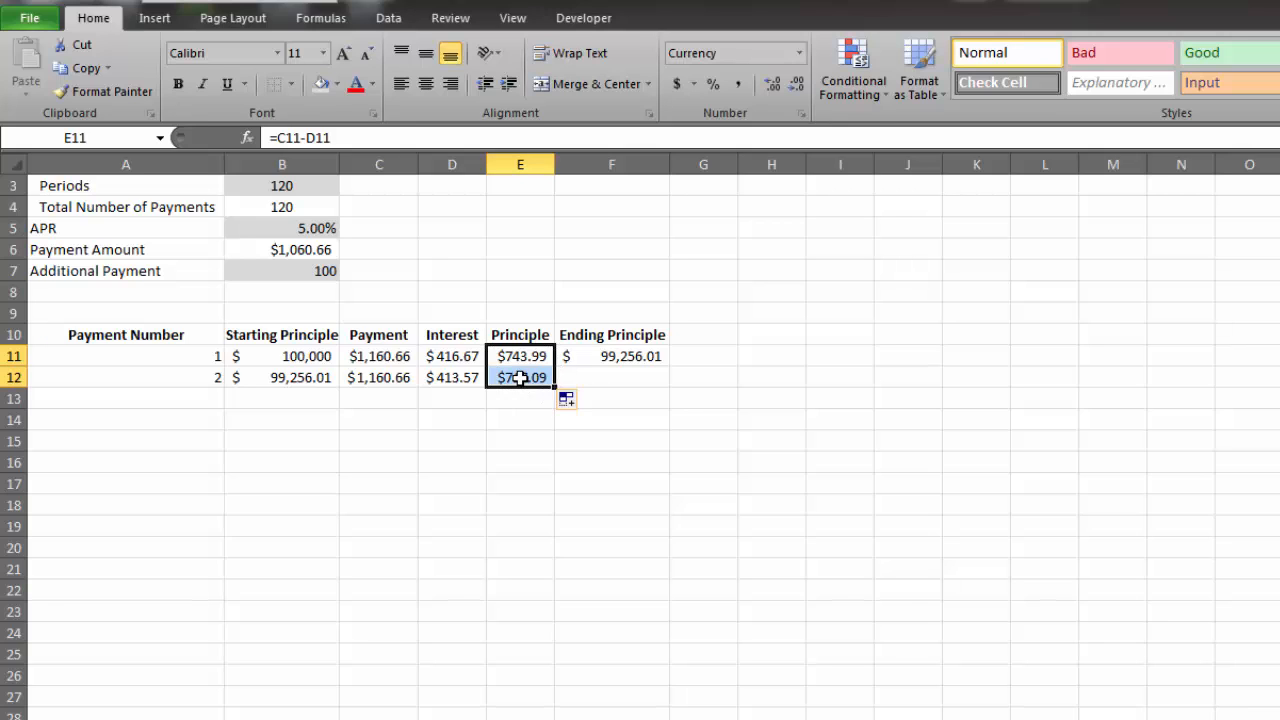
{"action": "left_click", "coordinate": [514, 376]}
- Copy the Ending Principle formula from F11 into F12 for the second payment
{"action": "left_click", "coordinate": [599, 374]}
{"action": "double_click", "coordinate": [600, 374]}
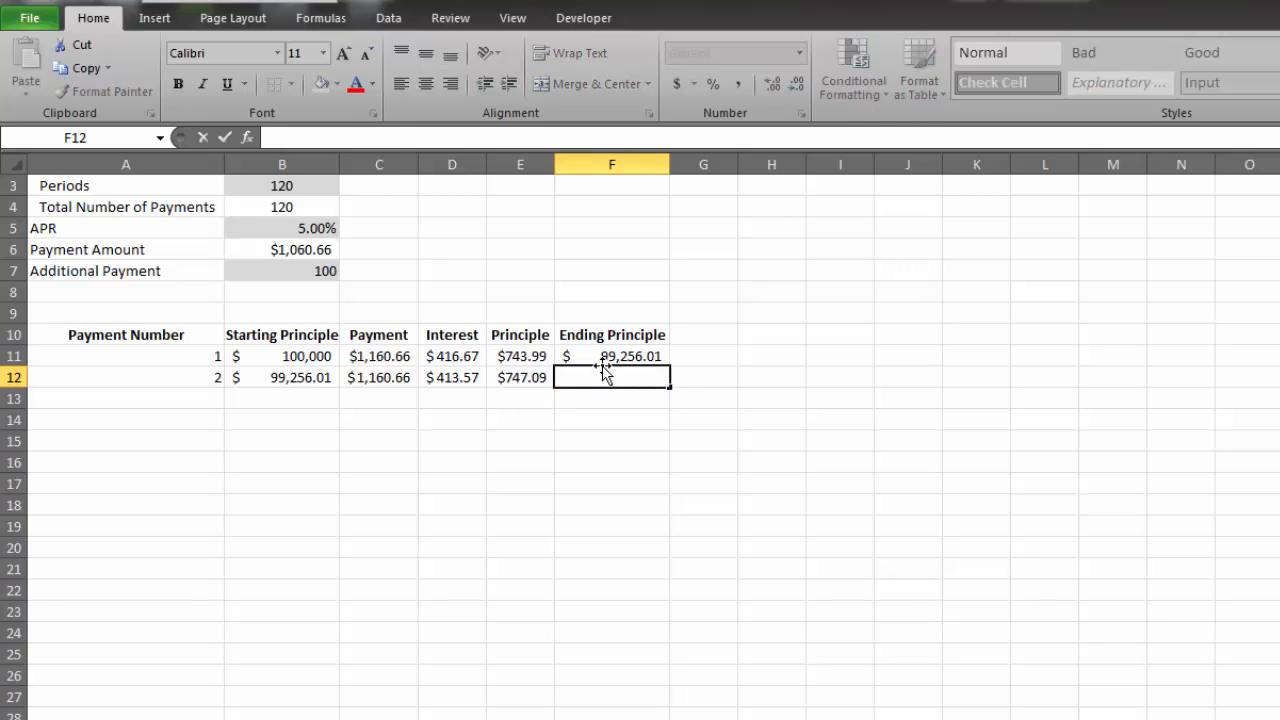
{"action": "key", "text": "Return"}
{"action": "left_click", "coordinate": [640, 418]}
{"action": "left_click", "coordinate": [640, 358]}
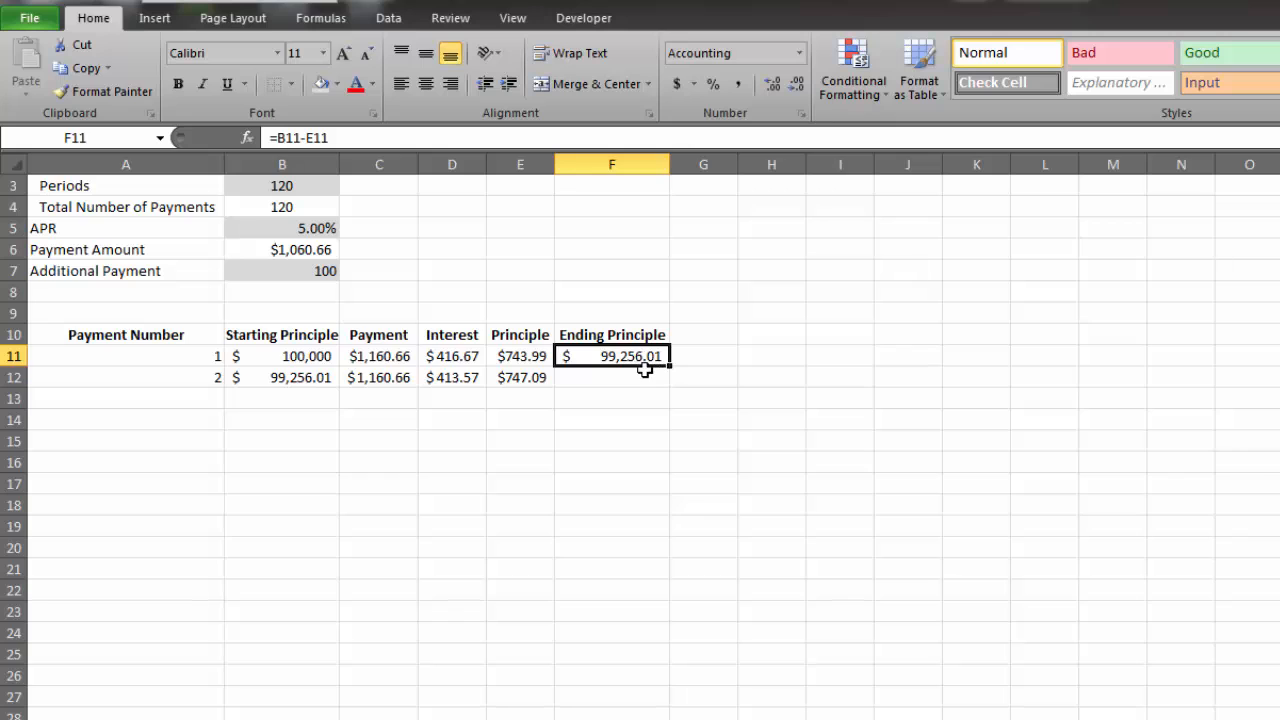
{"action": "double_click", "coordinate": [642, 362]}
{"action": "key", "text": "Return"}
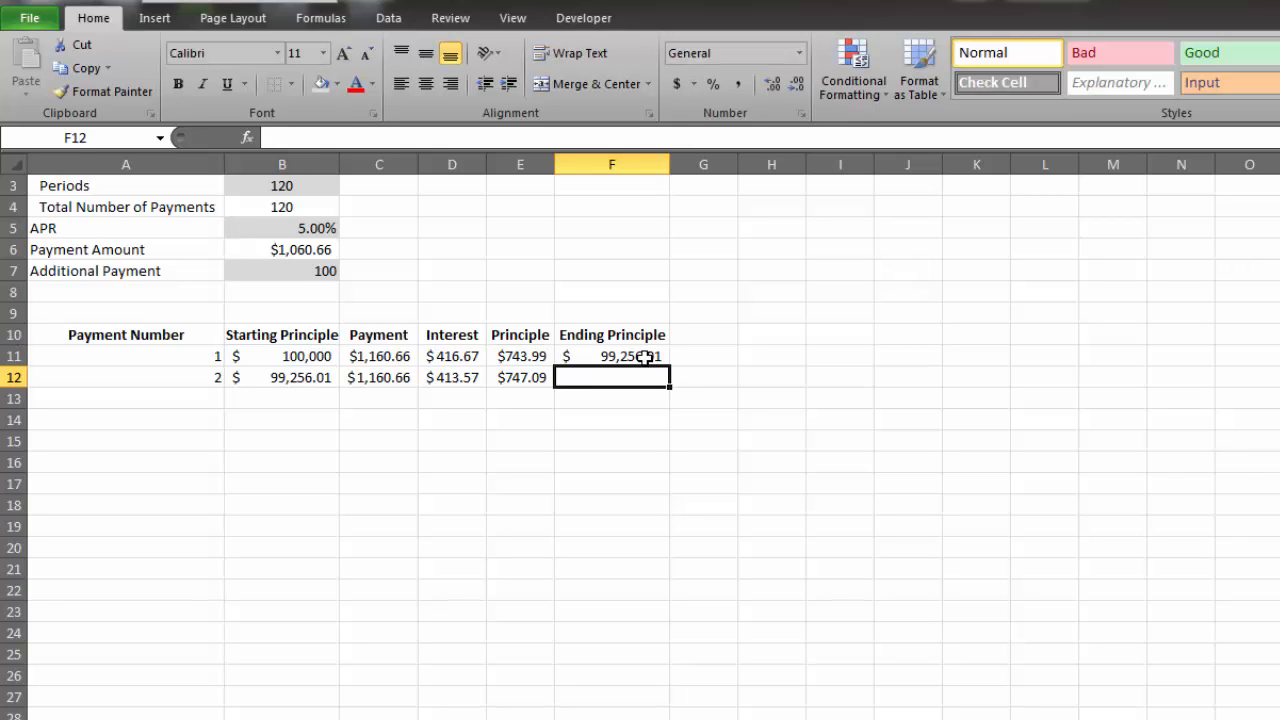
{"action": "double_click", "coordinate": [656, 364]}
{"action": "key", "text": "Return"}
{"action": "left_click", "coordinate": [652, 362]}
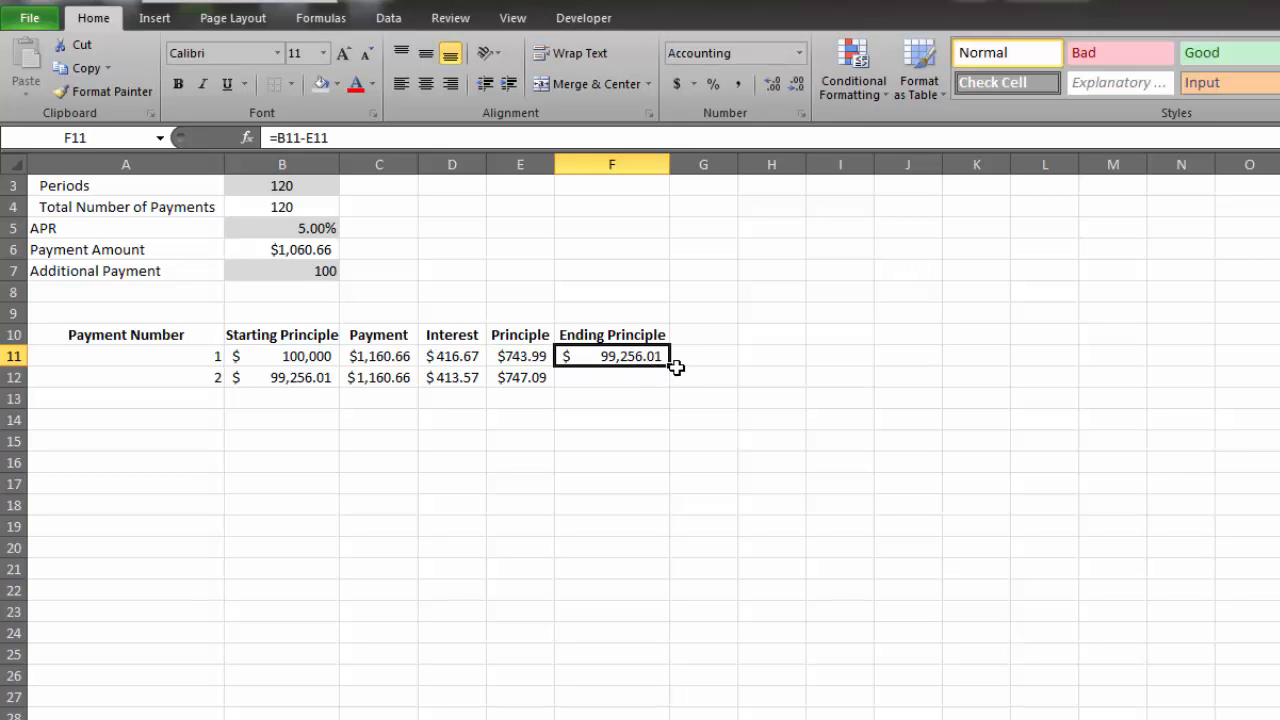
{"action": "left_click_drag", "start_coordinate": [668, 381], "coordinate": [664, 395]}
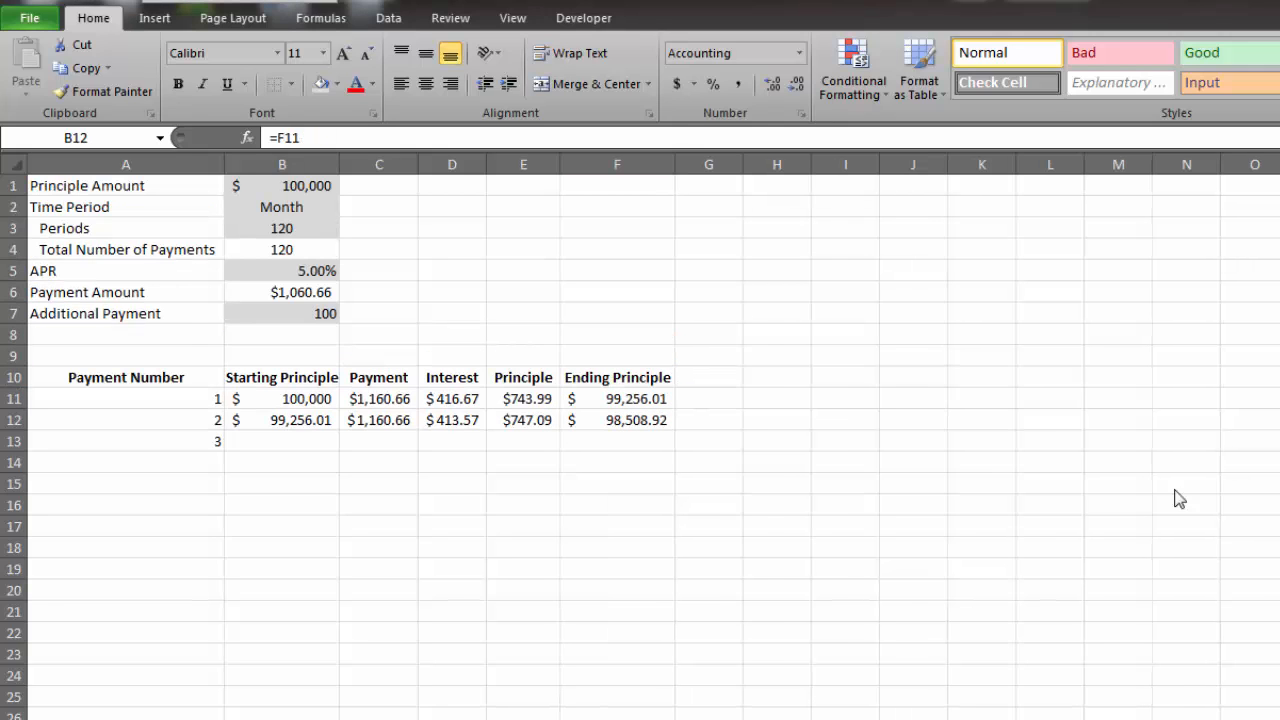
- Fill the second payment's formulas in B12:F12 down the rest of the schedule
{"action": "left_click", "coordinate": [408, 478]}
{"action": "left_click_drag", "start_coordinate": [299, 425], "coordinate": [668, 422]}
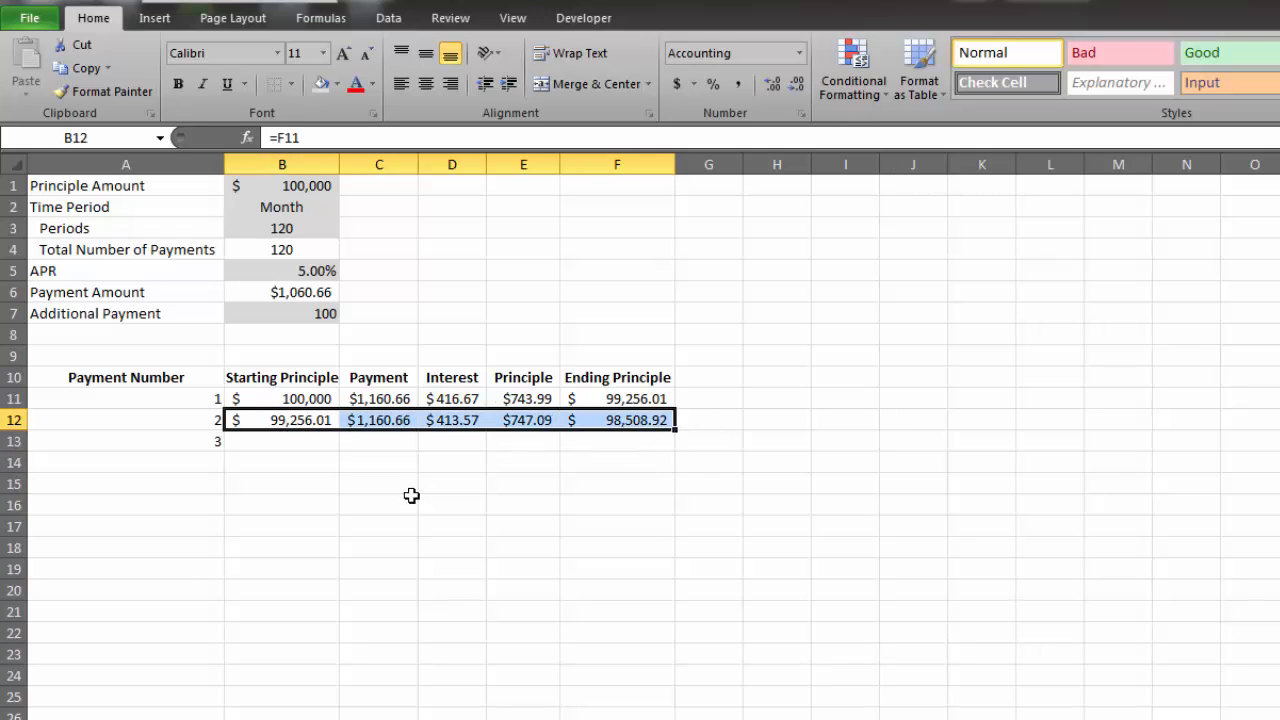
{"action": "left_click", "coordinate": [303, 465]}
{"action": "left_click_drag", "start_coordinate": [266, 418], "coordinate": [646, 420]}
{"action": "left_click", "coordinate": [362, 508]}
{"action": "left_click_drag", "start_coordinate": [291, 419], "coordinate": [650, 420]}
{"action": "double_click", "coordinate": [675, 428]}
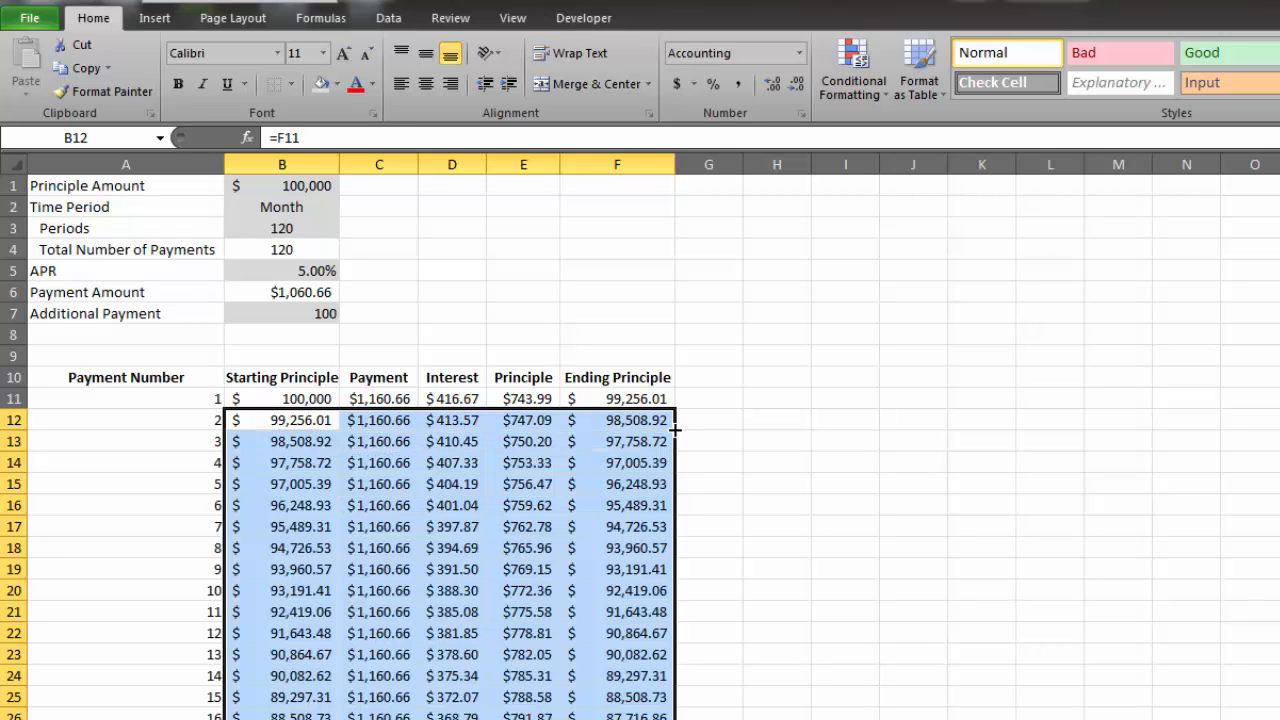
- Examine the filled schedule around the final payment and the rows below the last payment number
{"action": "scroll", "coordinate": [563, 555], "scroll_direction": "down", "scroll_amount": 17}
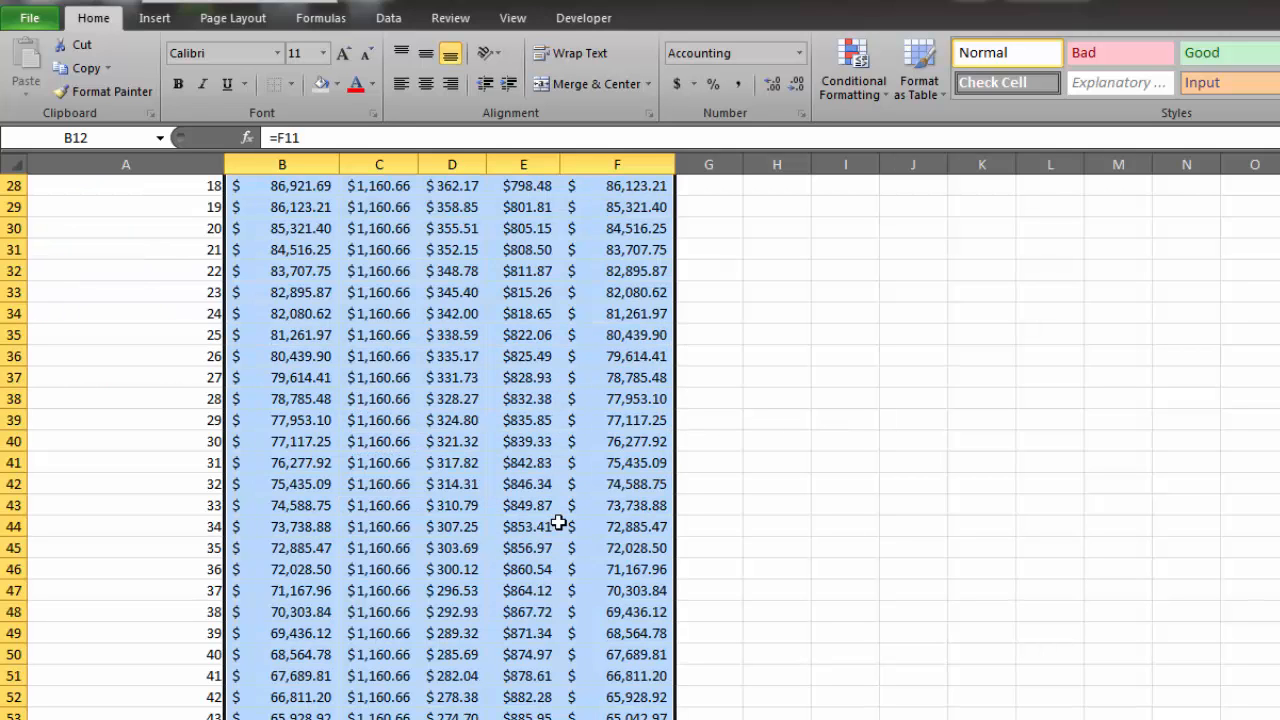
{"action": "scroll", "coordinate": [563, 555], "scroll_direction": "down", "scroll_amount": 17}
{"action": "scroll", "coordinate": [569, 569], "scroll_direction": "up", "scroll_amount": 1}
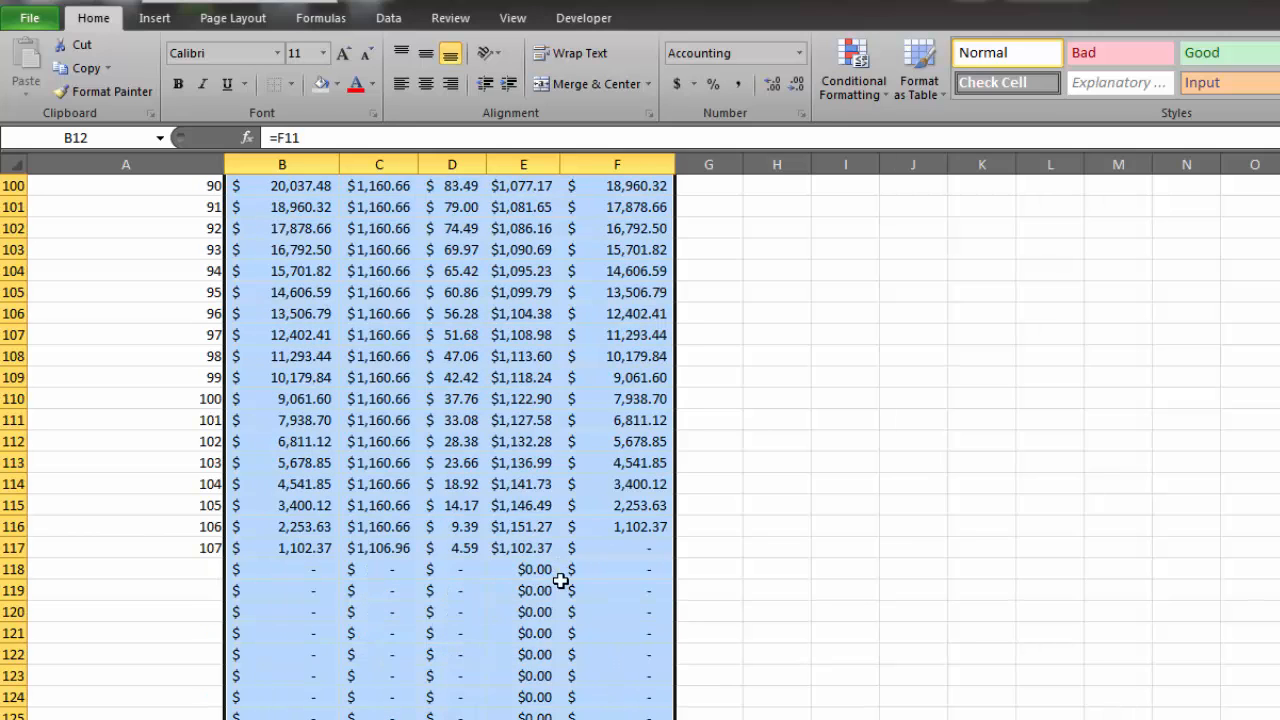
{"action": "left_click", "coordinate": [620, 611]}
{"action": "left_click", "coordinate": [640, 548]}
{"action": "left_click_drag", "start_coordinate": [615, 550], "coordinate": [210, 566]}
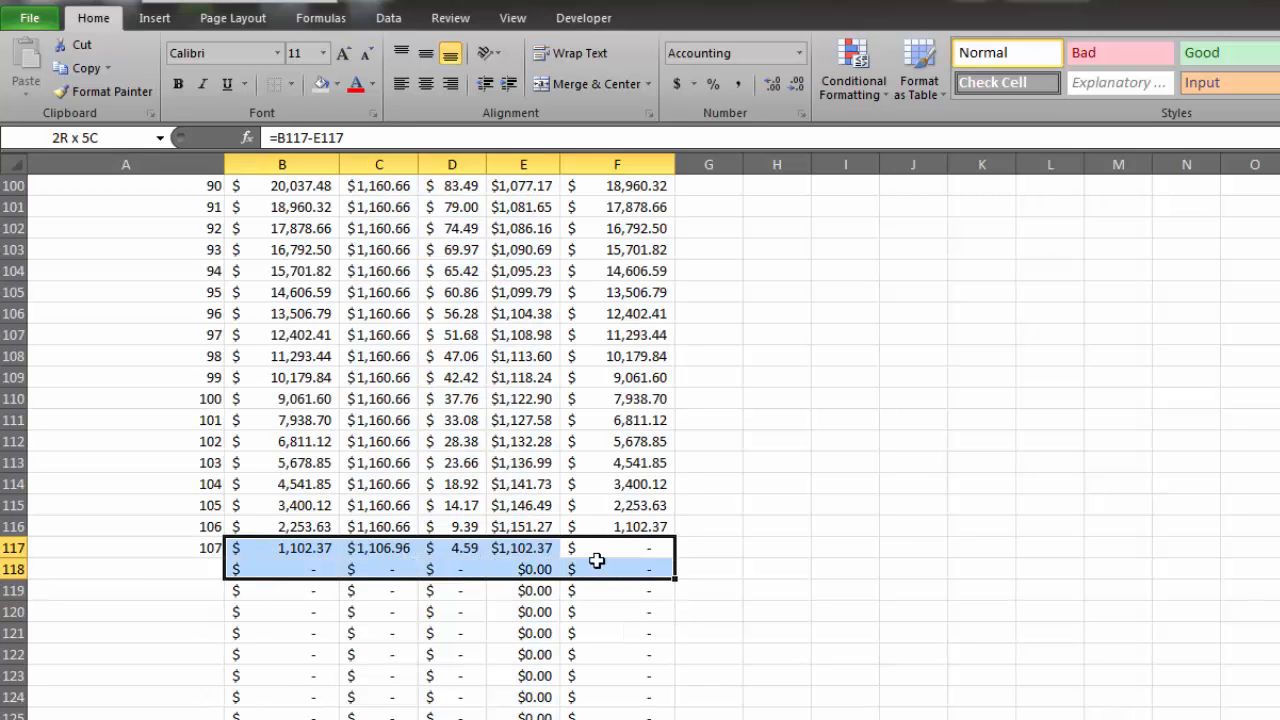
{"action": "left_click", "coordinate": [641, 549]}
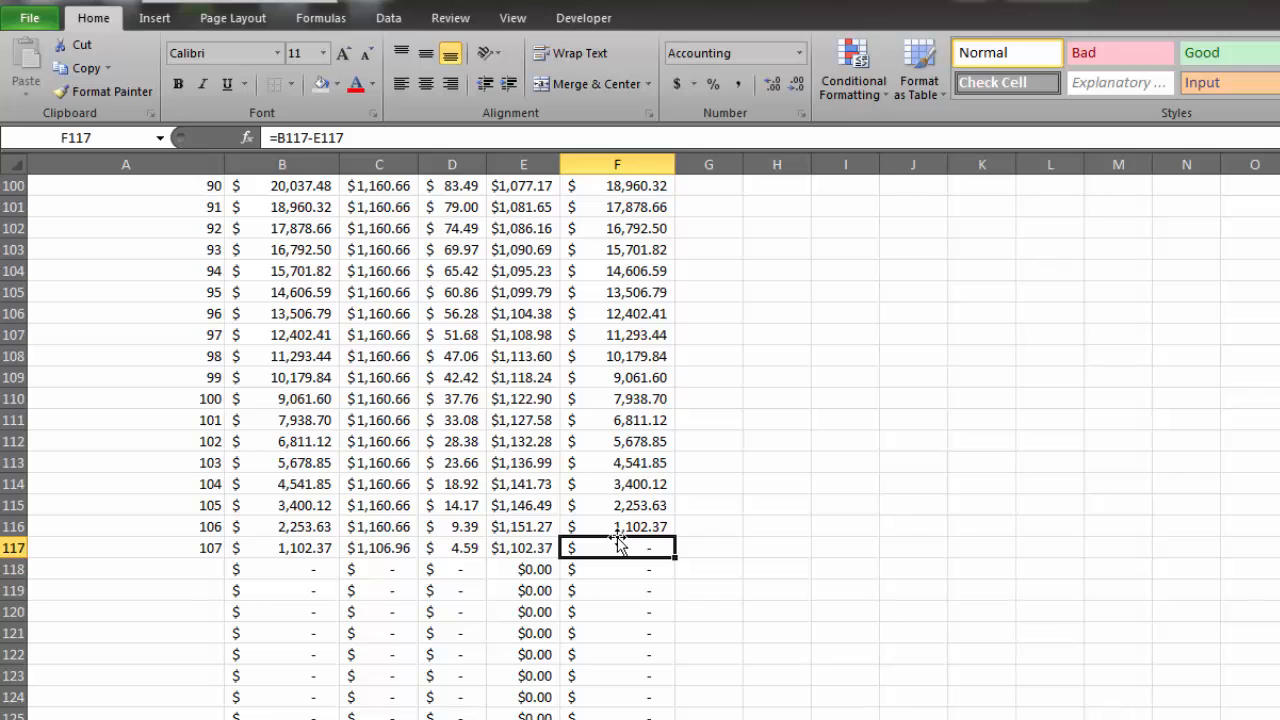
{"action": "left_click_drag", "start_coordinate": [257, 569], "coordinate": [640, 719]}
{"action": "scroll", "coordinate": [571, 683], "scroll_direction": "down", "scroll_amount": 14}
{"action": "scroll", "coordinate": [571, 683], "scroll_direction": "up", "scroll_amount": 12}
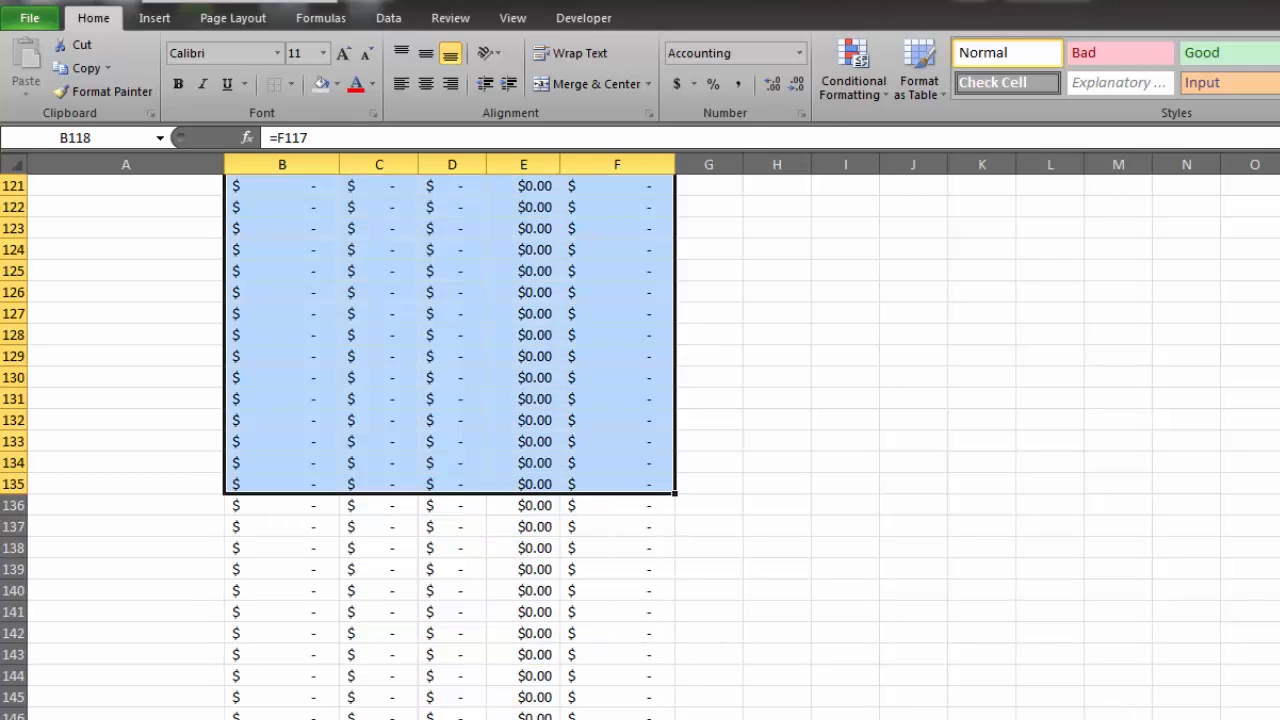
{"action": "scroll", "coordinate": [589, 586], "scroll_direction": "down", "scroll_amount": 4}
{"action": "scroll", "coordinate": [589, 600], "scroll_direction": "up", "scroll_amount": 8}
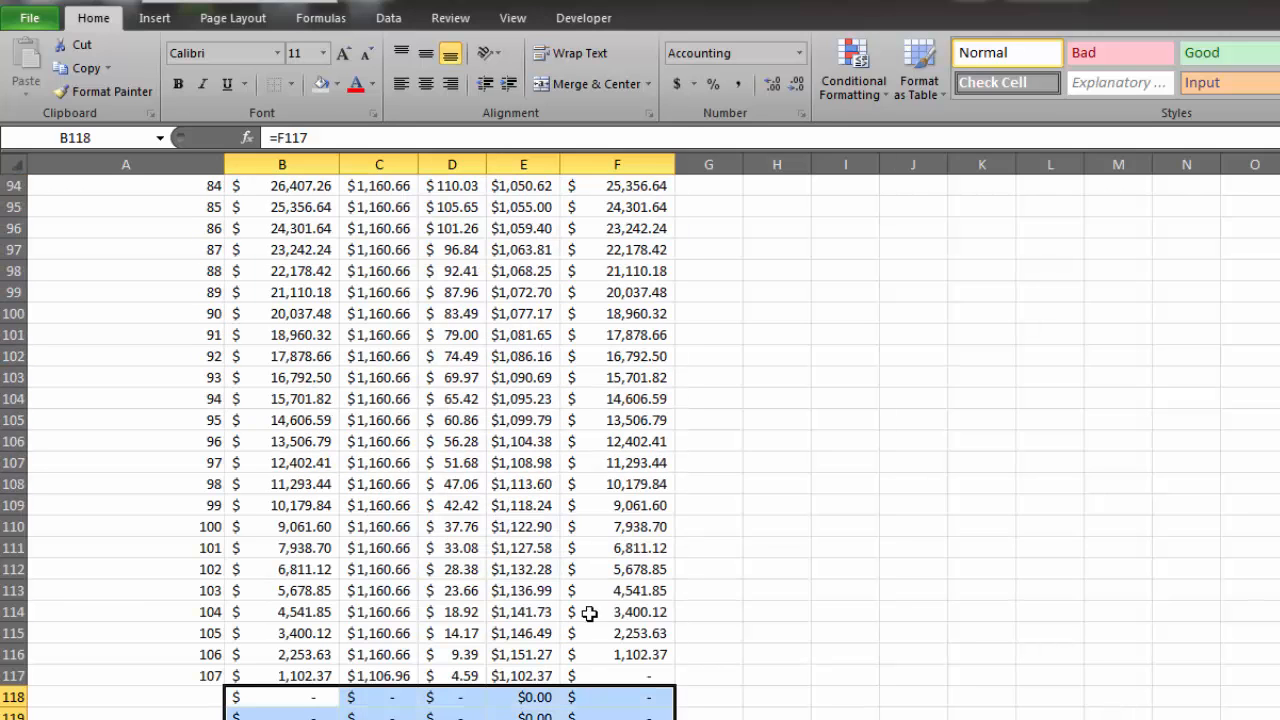
{"action": "left_click", "coordinate": [588, 719]}
{"action": "scroll", "coordinate": [640, 440], "scroll_direction": "up", "scroll_amount": 1}
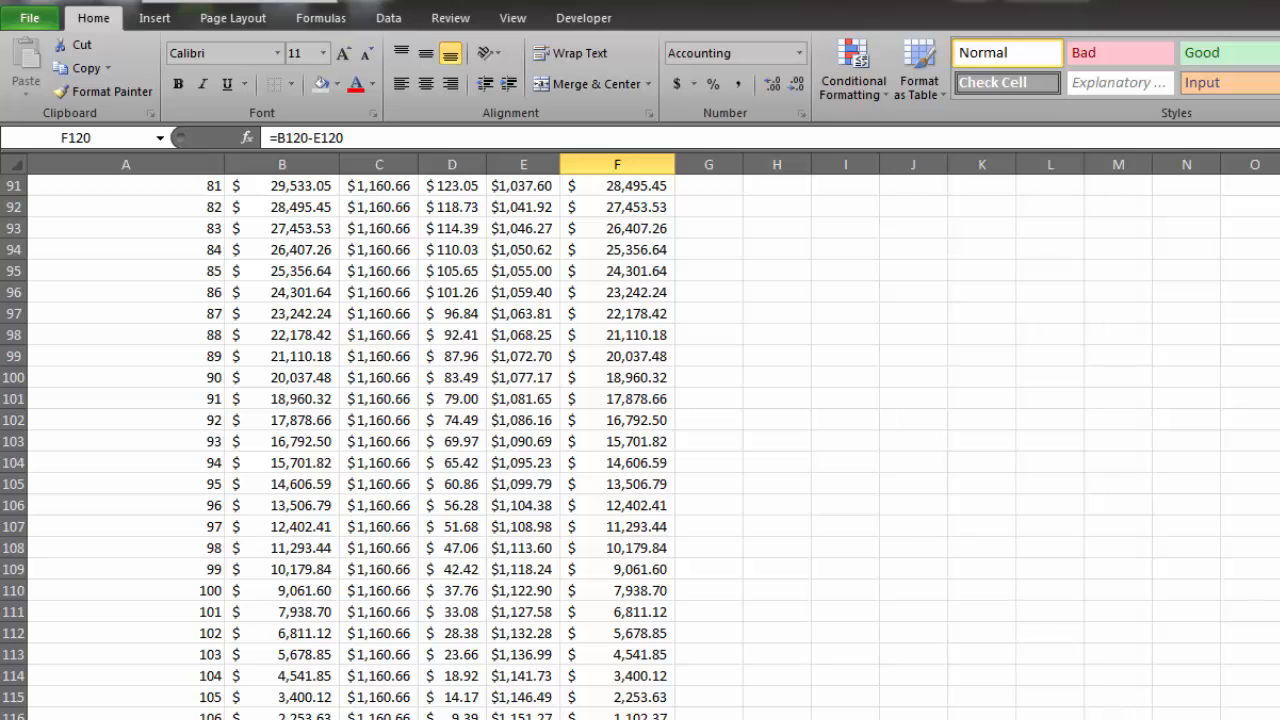
{"action": "scroll", "coordinate": [398, 706], "scroll_direction": "up", "scroll_amount": 20}
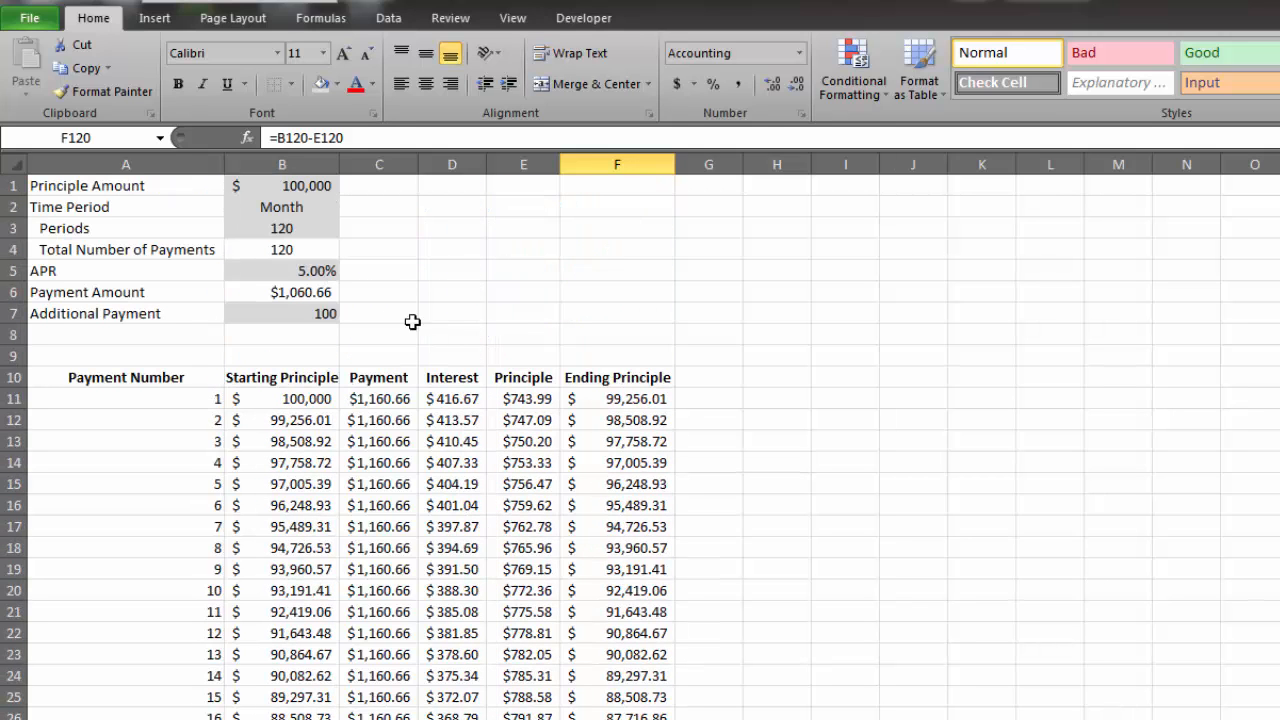
- Set the Time Period to Year and Periods to 1, and check the schedule rows beyond the last payment number
{"action": "left_click", "coordinate": [322, 208]}
{"action": "left_click", "coordinate": [349, 206]}
{"action": "left_click", "coordinate": [285, 237]}
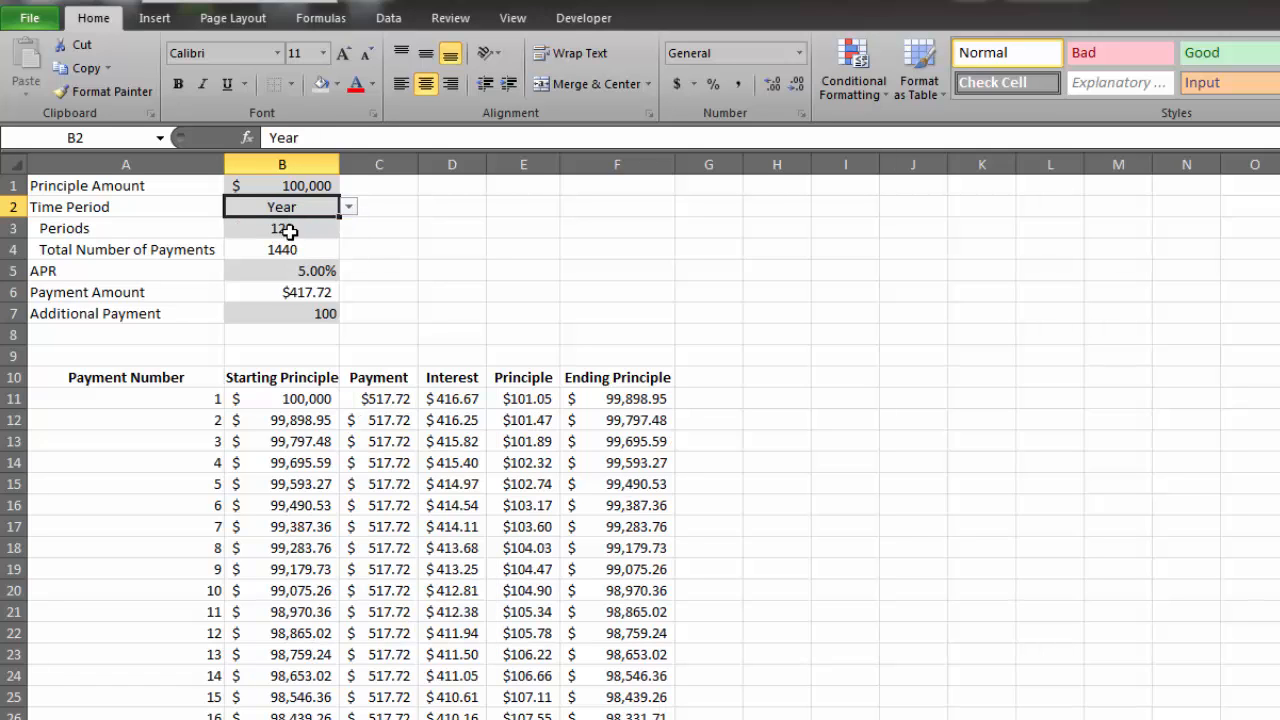
{"action": "left_click", "coordinate": [290, 232]}
{"action": "type", "text": "1"}
{"action": "key", "text": "Return"}
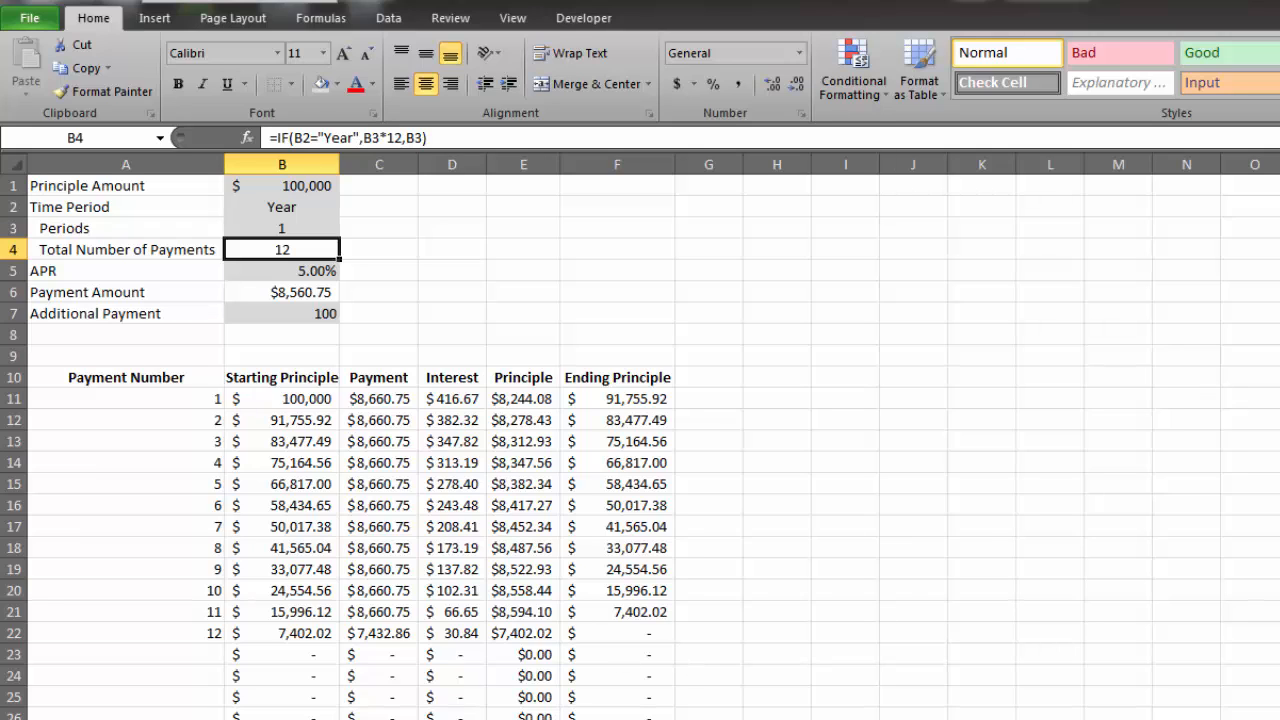
{"action": "left_click", "coordinate": [282, 420]}
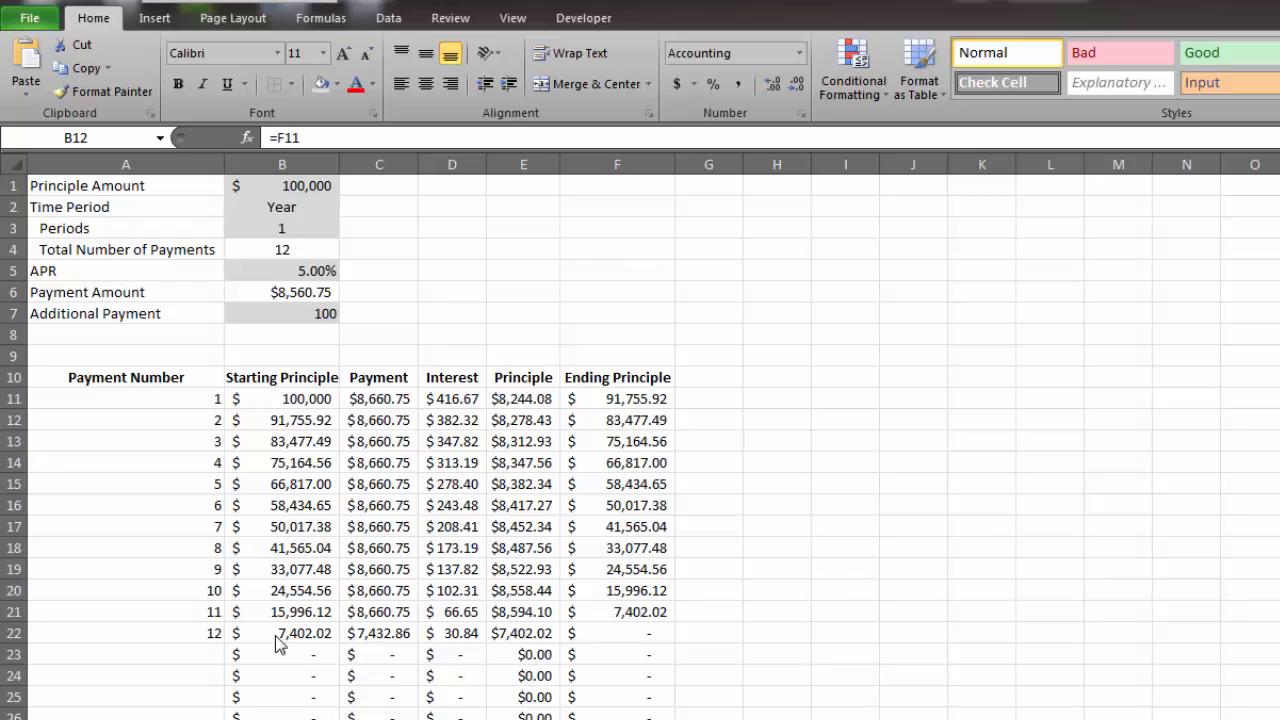
{"action": "left_click", "coordinate": [165, 424]}
{"action": "left_click_drag", "start_coordinate": [138, 423], "coordinate": [153, 603]}
{"action": "left_click_drag", "start_coordinate": [171, 666], "coordinate": [165, 719]}
{"action": "left_click", "coordinate": [285, 719]}
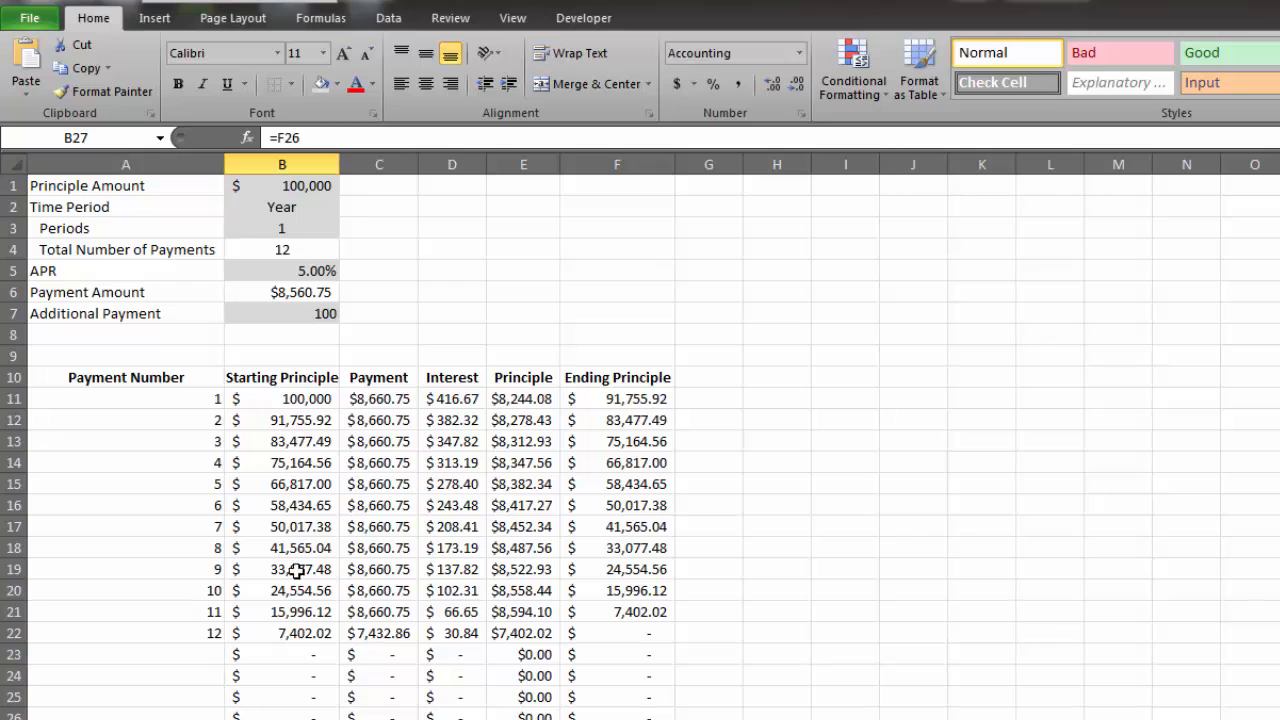
- Wrap the Starting Principle formula in B12 as =IF(A12="","",F11) to leave it blank without a payment number
{"action": "left_click", "coordinate": [282, 420]}
{"action": "double_click", "coordinate": [247, 420]}
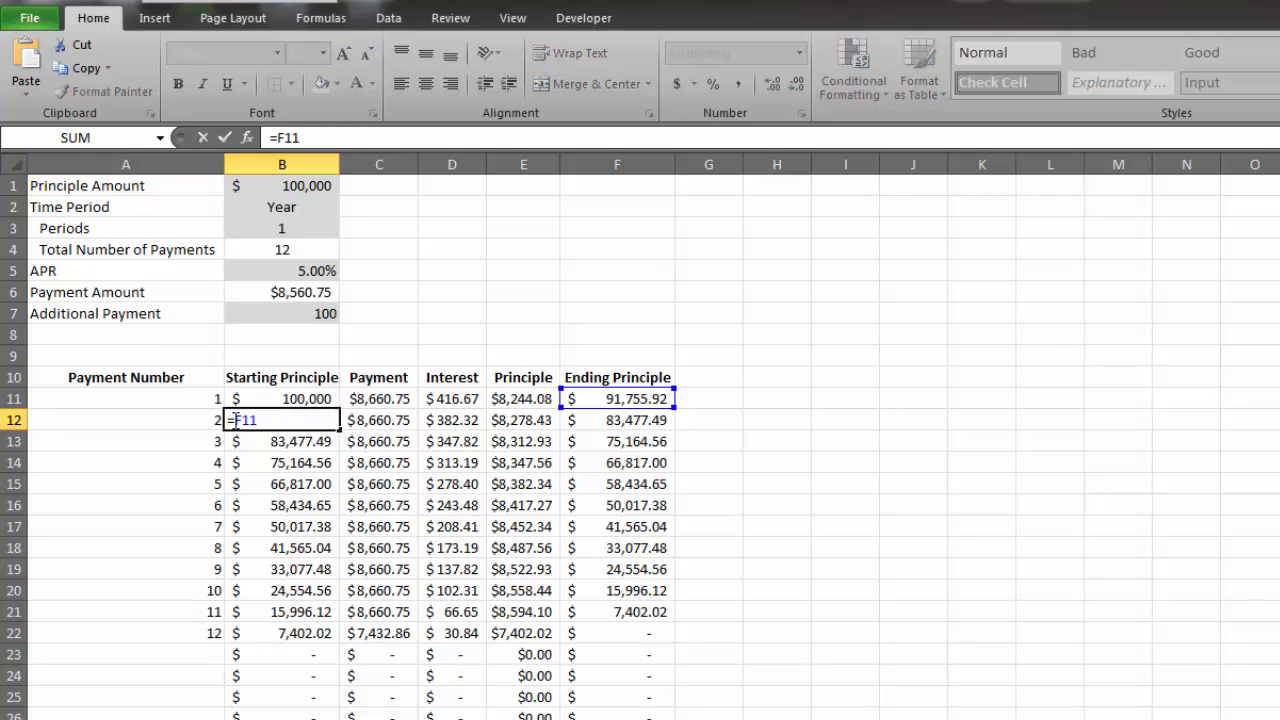
{"action": "type", "text": "if"}
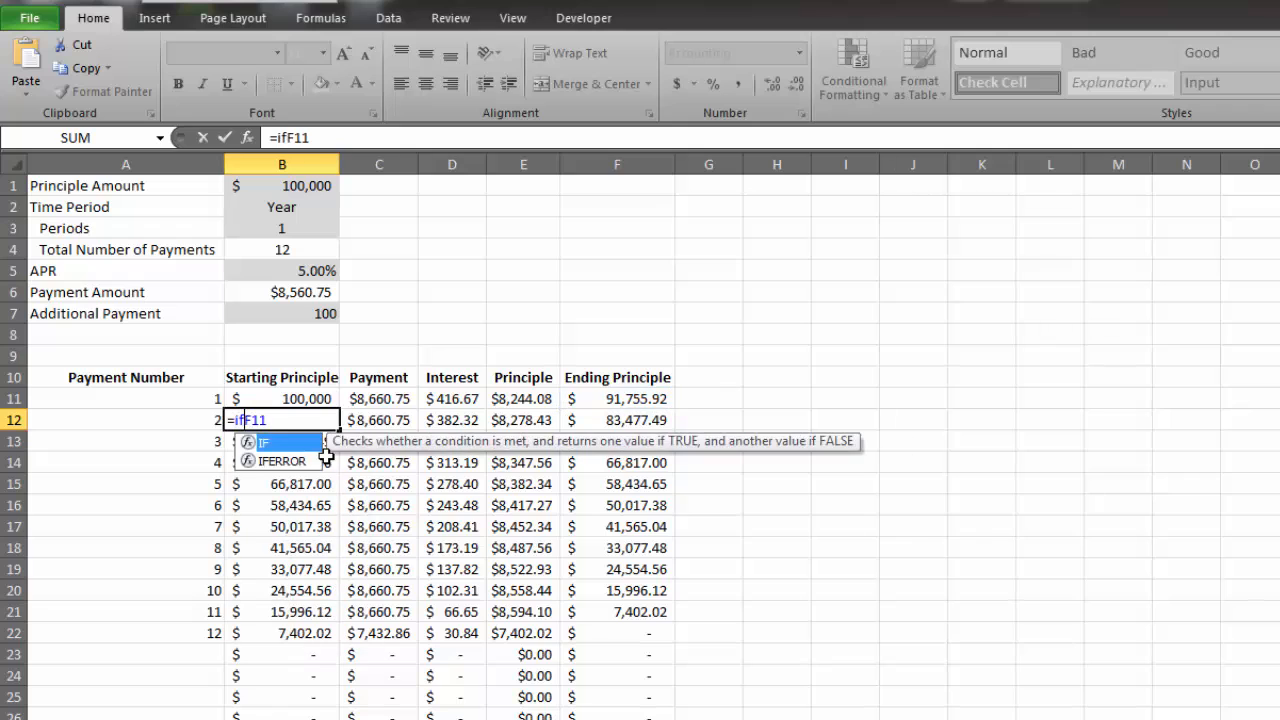
{"action": "type", "text": "("}
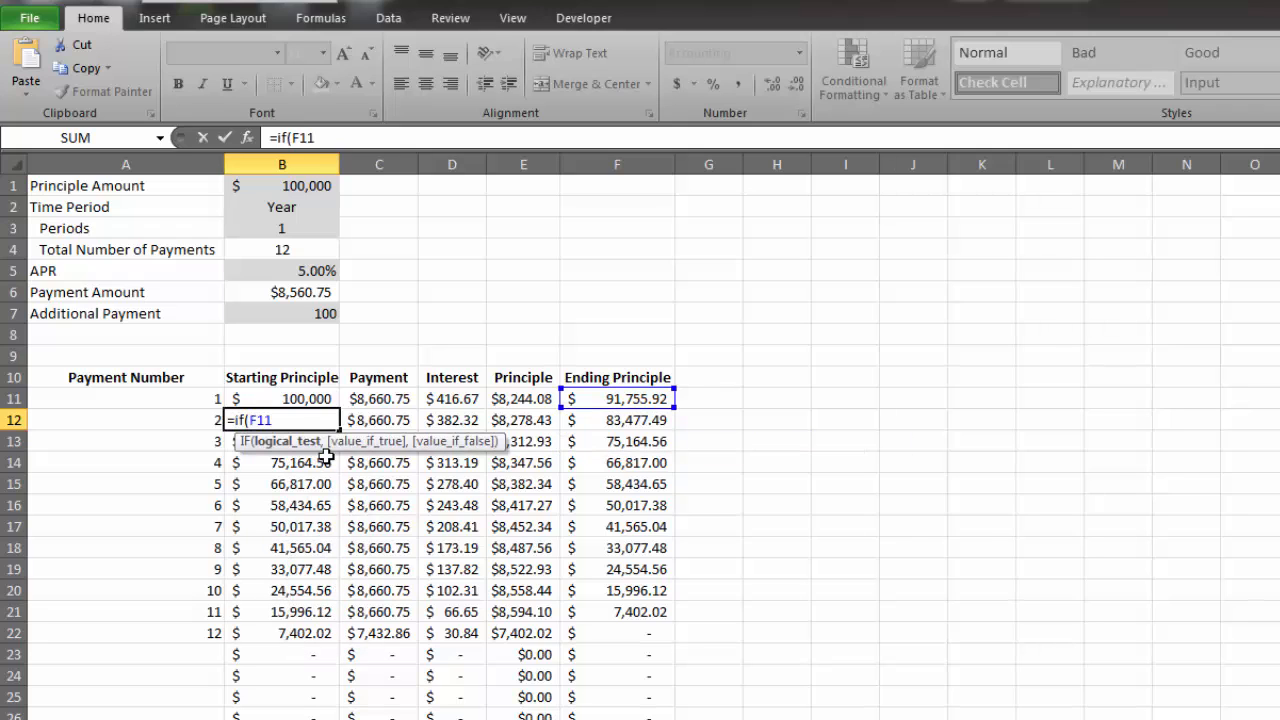
{"action": "left_click", "coordinate": [187, 426]}
{"action": "type", "text": "=\"\""}
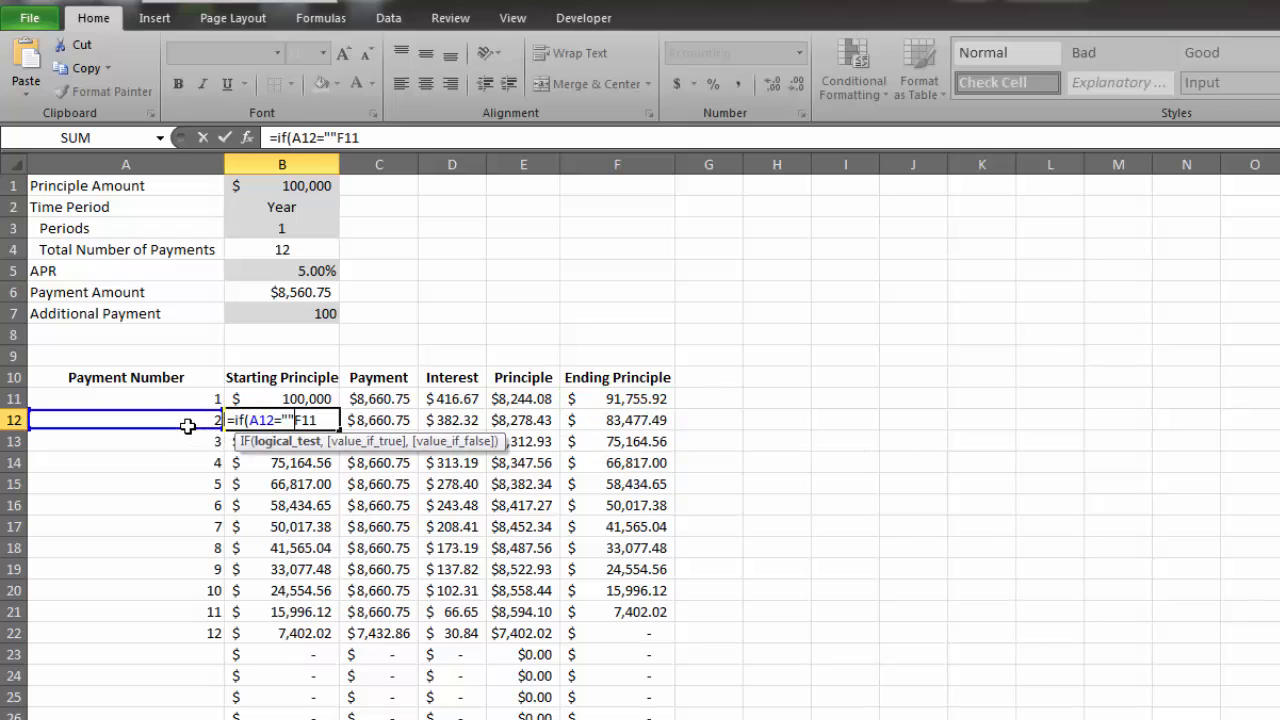
{"action": "type", "text": ",\"\""}
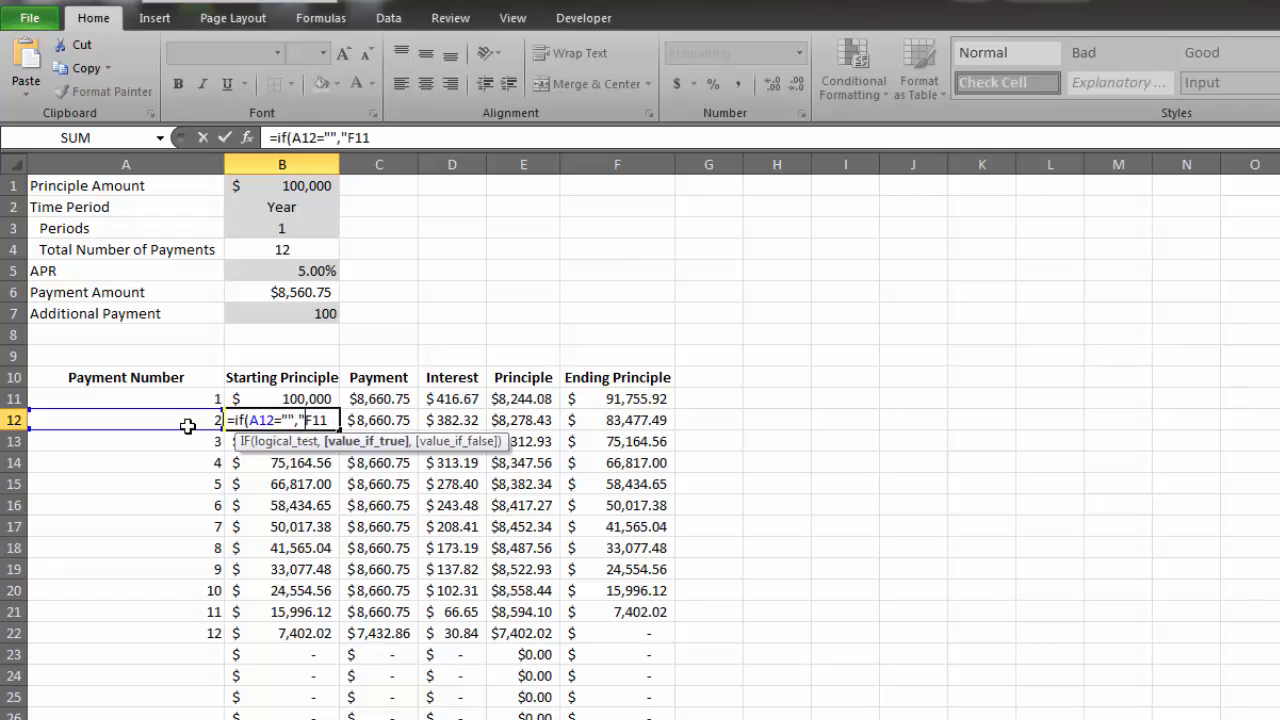
{"action": "type", "text": ","}
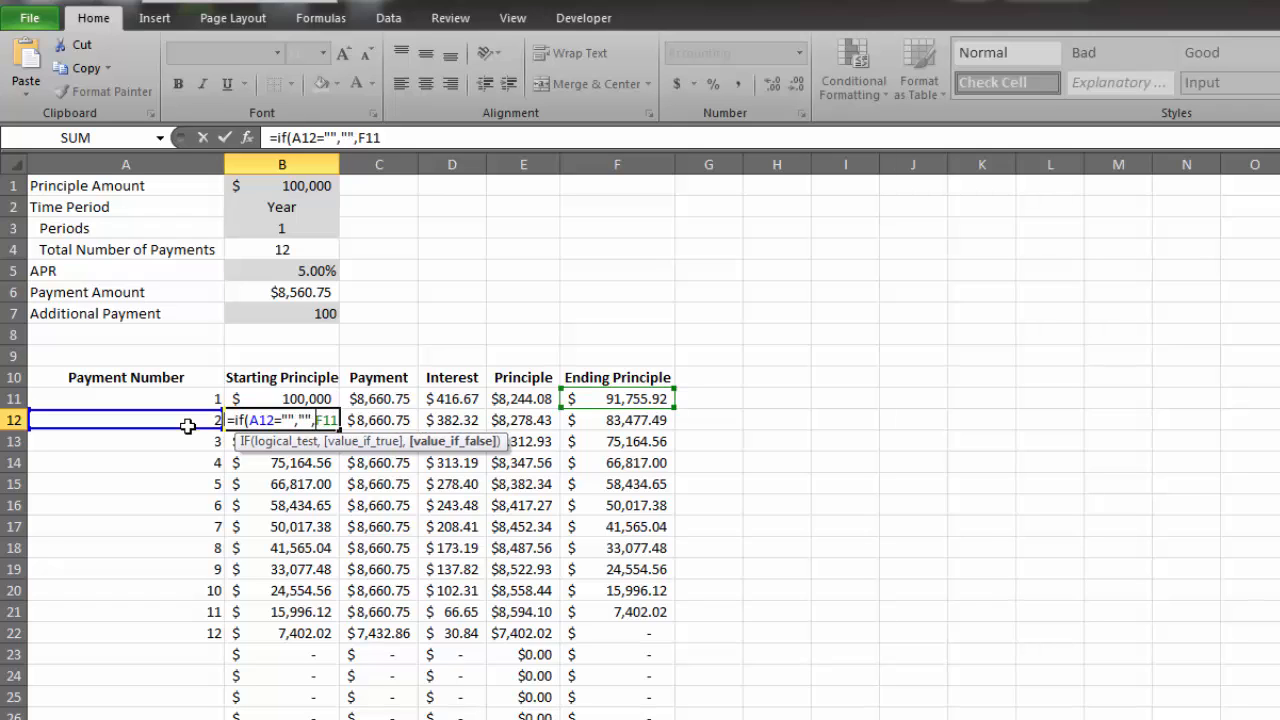
{"action": "left_click", "coordinate": [403, 133]}
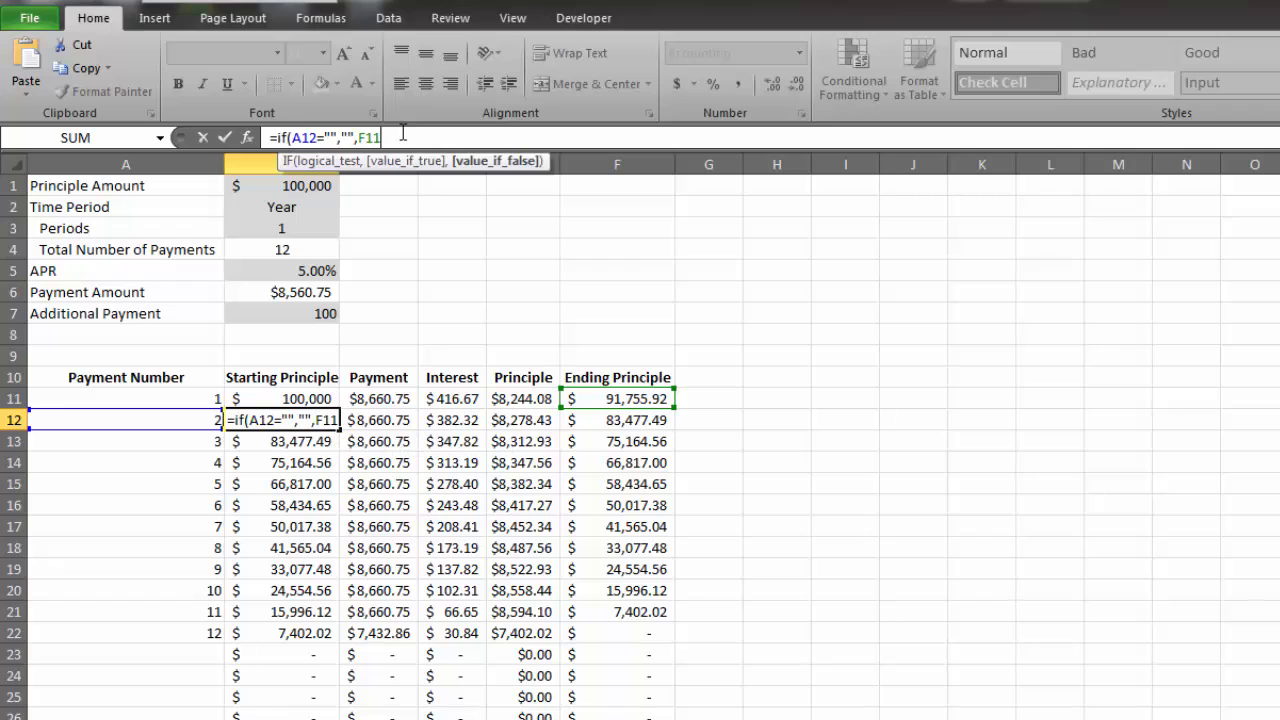
{"action": "type", "text": ")"}
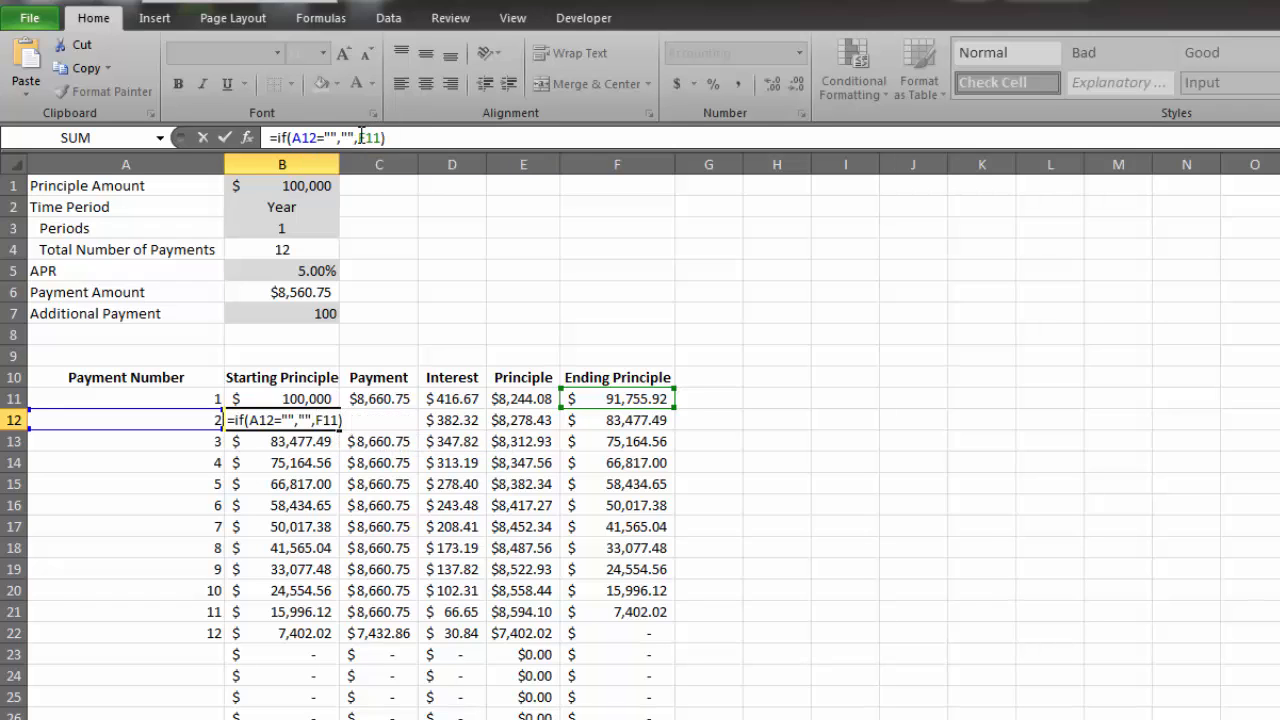
{"action": "left_click_drag", "start_coordinate": [358, 135], "coordinate": [291, 157]}
{"action": "key", "text": "Return"}
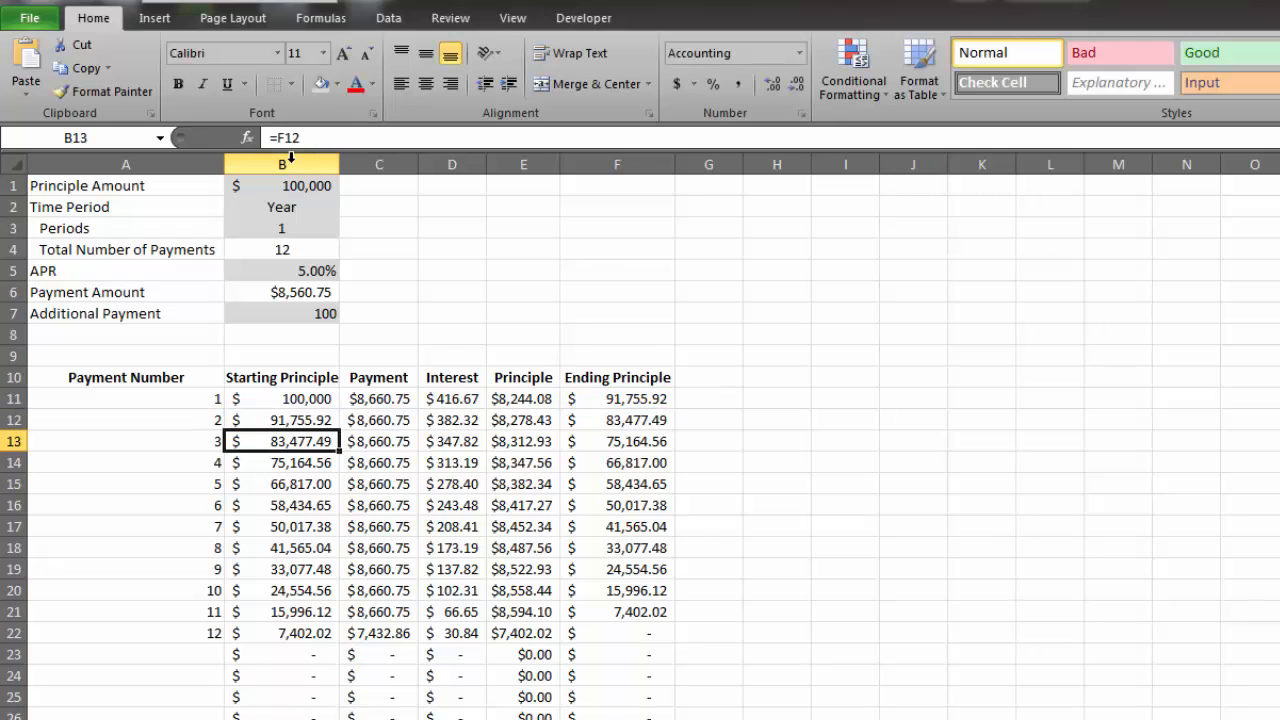
- Nest C12's existing Payment formula inside IF(A12="","",…) as the value if false
{"action": "double_click", "coordinate": [365, 421]}
{"action": "left_click", "coordinate": [350, 421]}
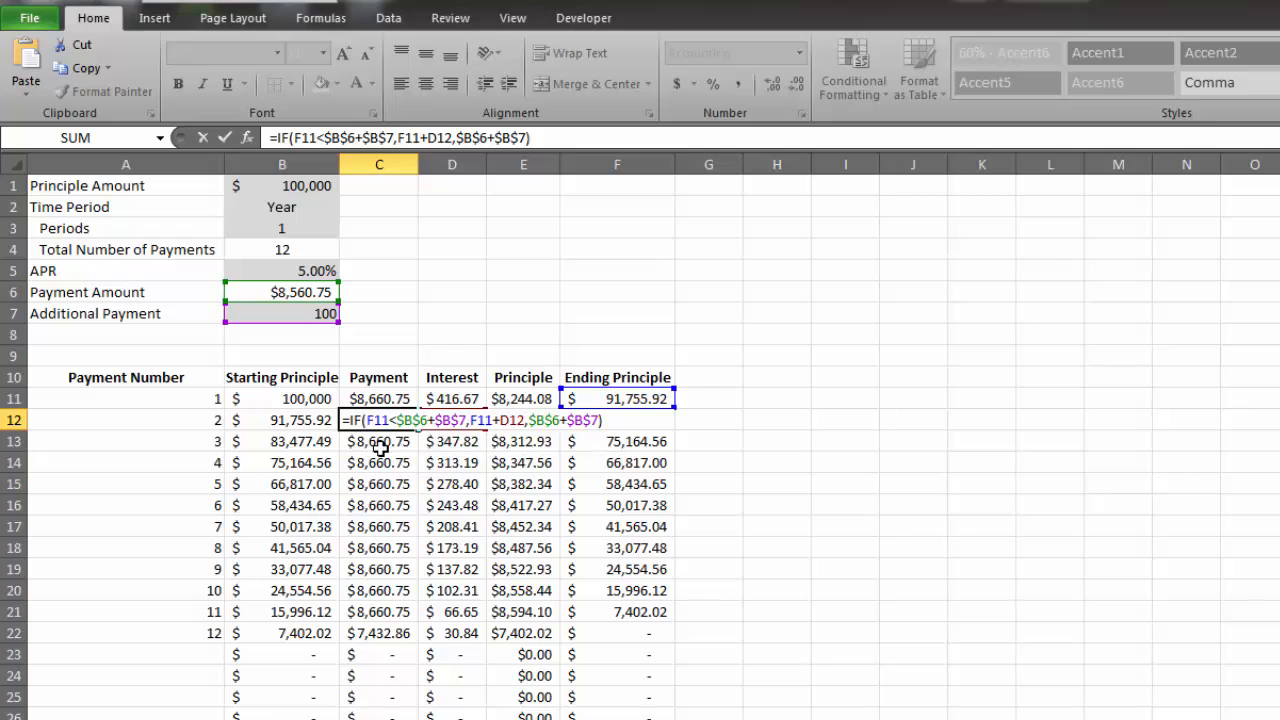
{"action": "type", "text": "if(A12=\"\",\"\","}
{"action": "left_click", "coordinate": [690, 421]}
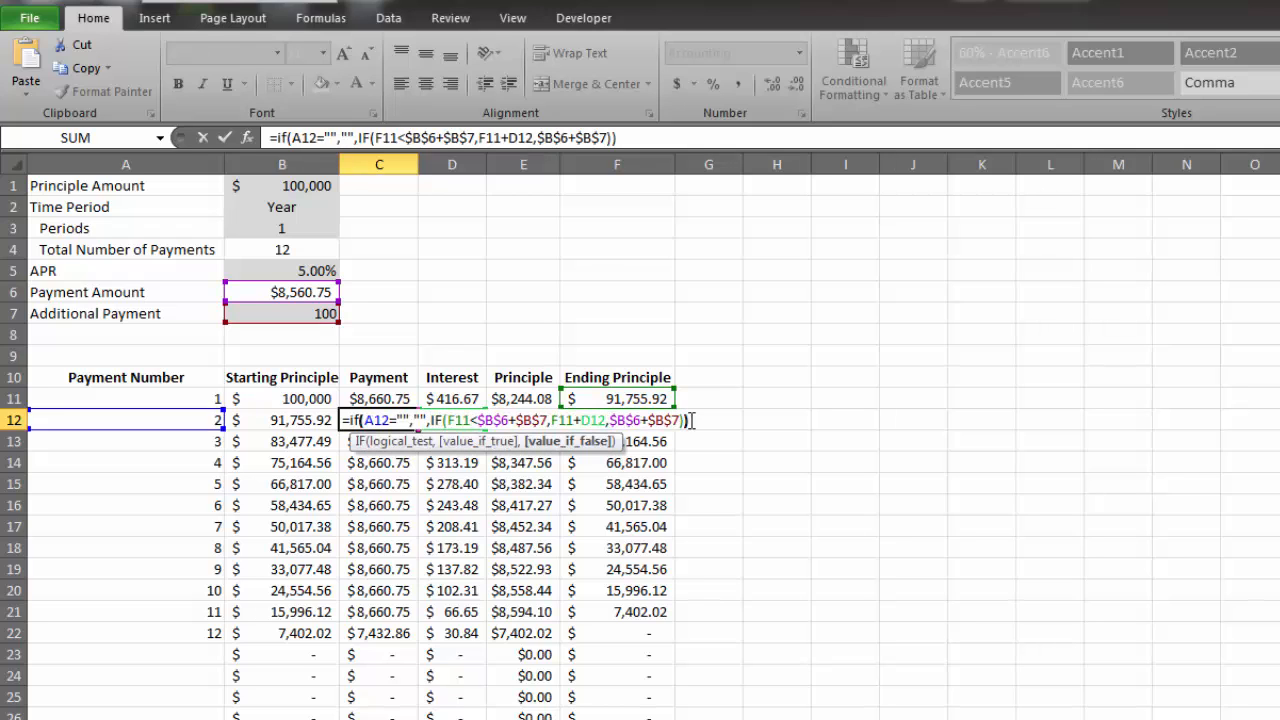
{"action": "type", "text": ")"}
{"action": "key", "text": "Return"}
- Nest D12's Interest formula in an IF, making it =IF(A12="","",B12*$B$5/12)
{"action": "double_click", "coordinate": [447, 421]}
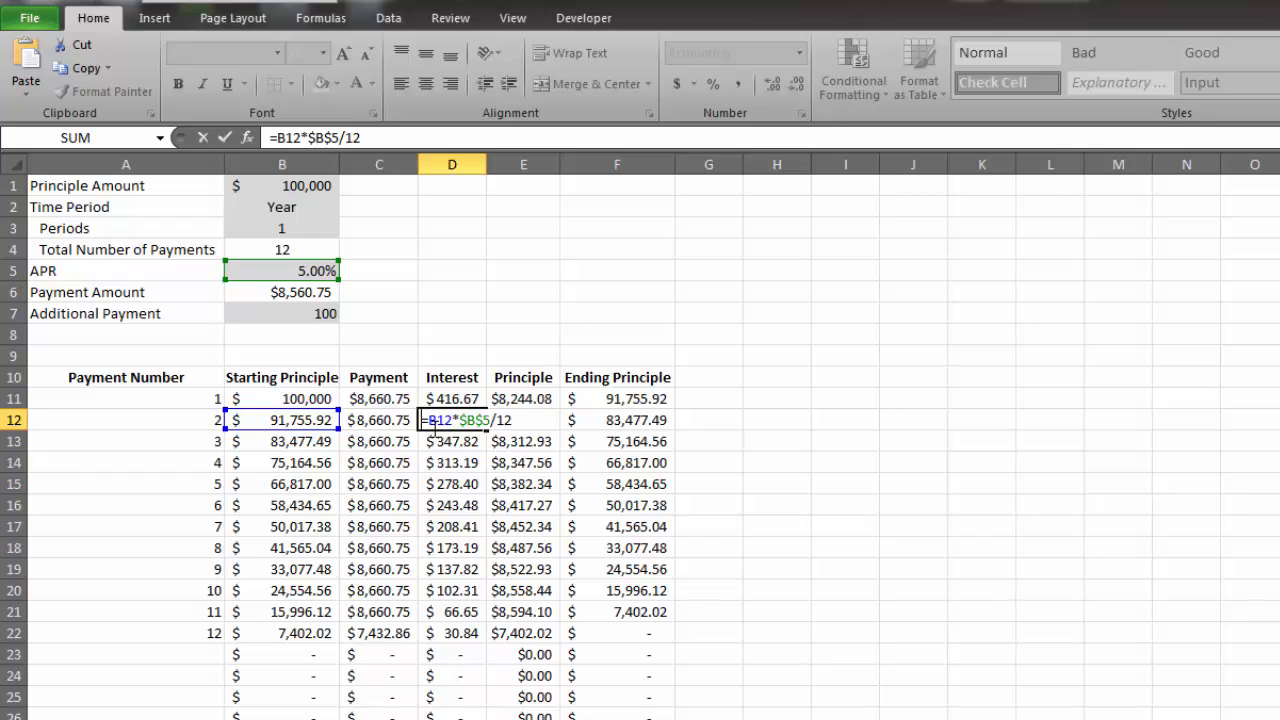
{"action": "type", "text": "if(A12=\"\",\"\","}
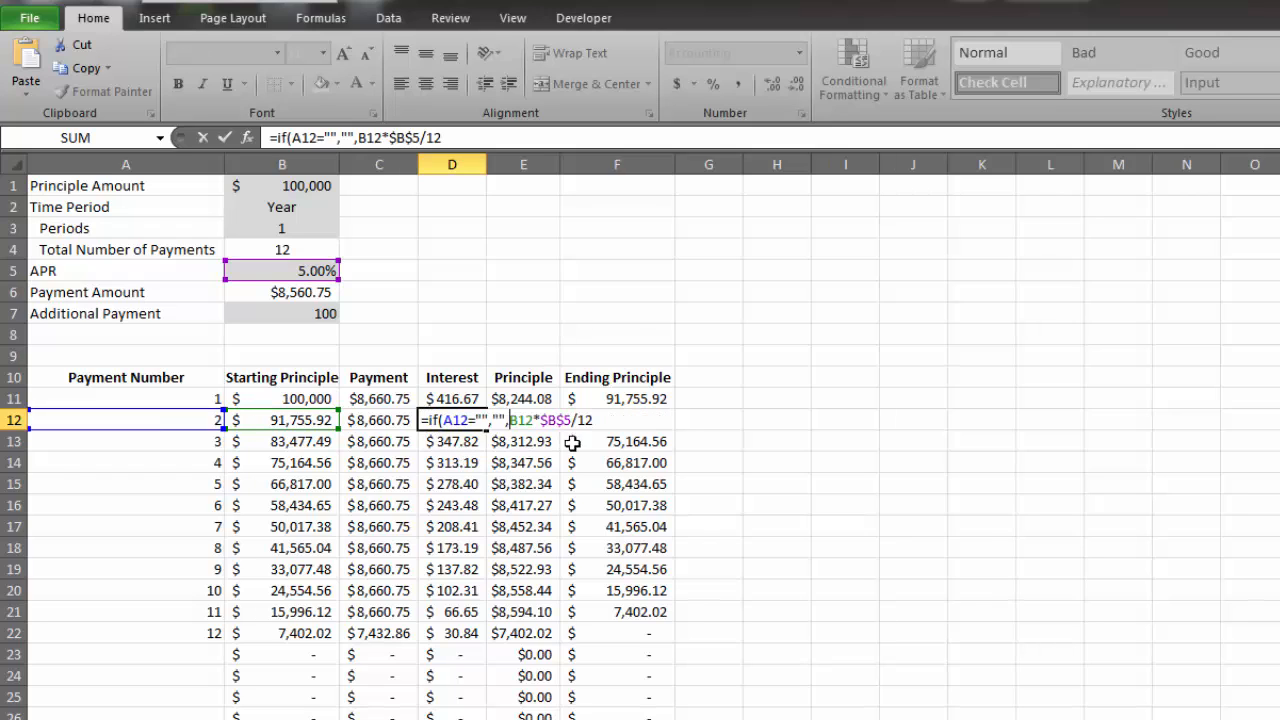
{"action": "left_click", "coordinate": [600, 421]}
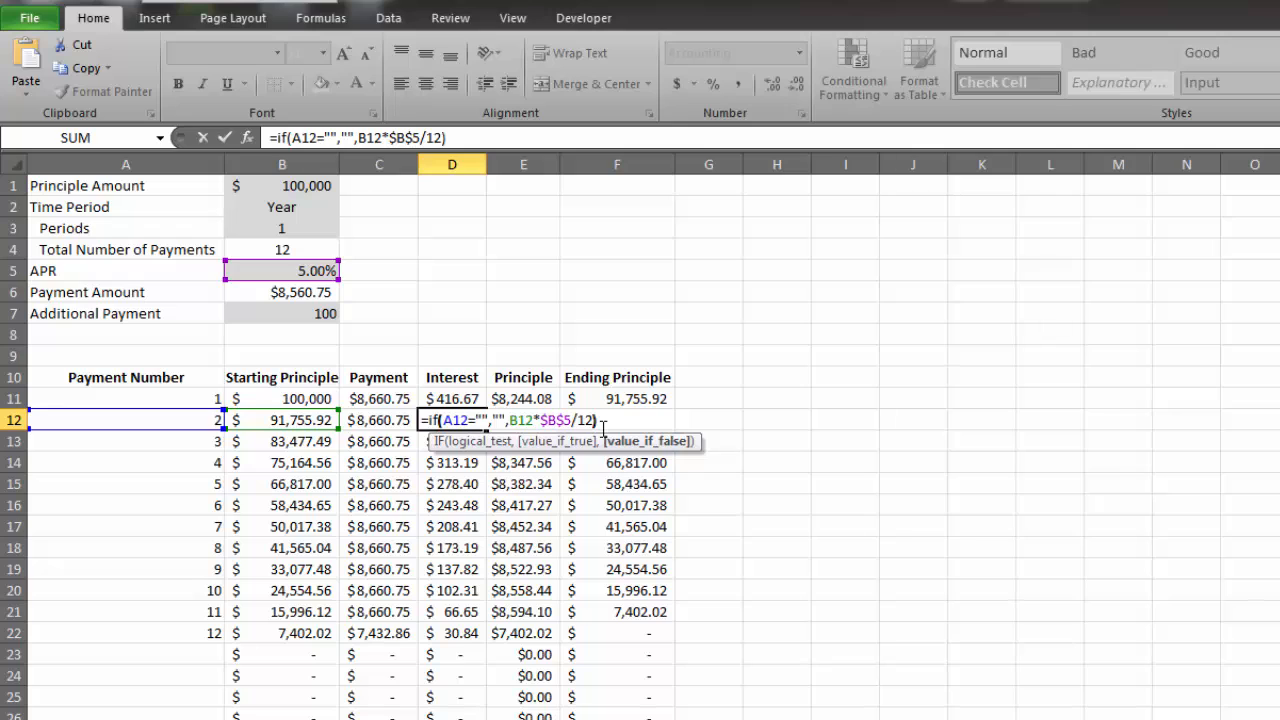
{"action": "type", "text": ")"}
{"action": "key", "text": "Return"}
- Wrap the Principle formula in E12 as =IF(A12="","",C12-D12) to leave it blank without a payment number
{"action": "double_click", "coordinate": [525, 420]}
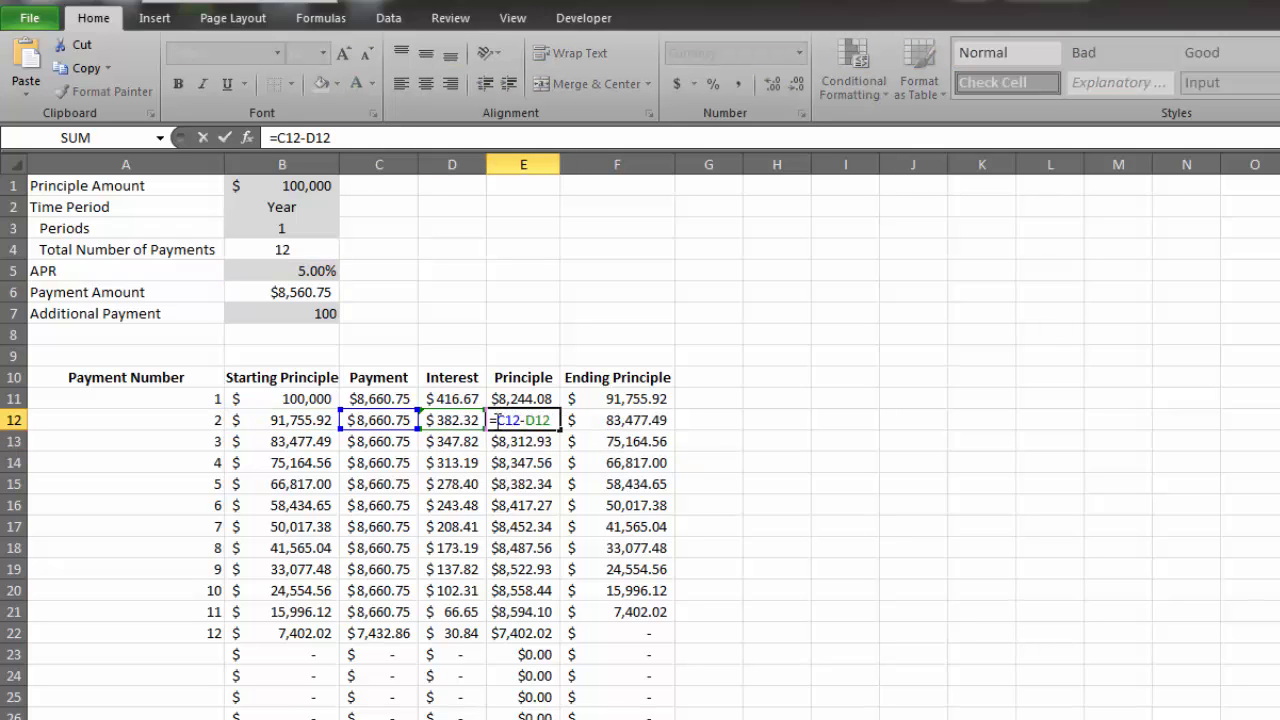
{"action": "type", "text": "if(A12=\"\",\"\","}
{"action": "left_click", "coordinate": [646, 419]}
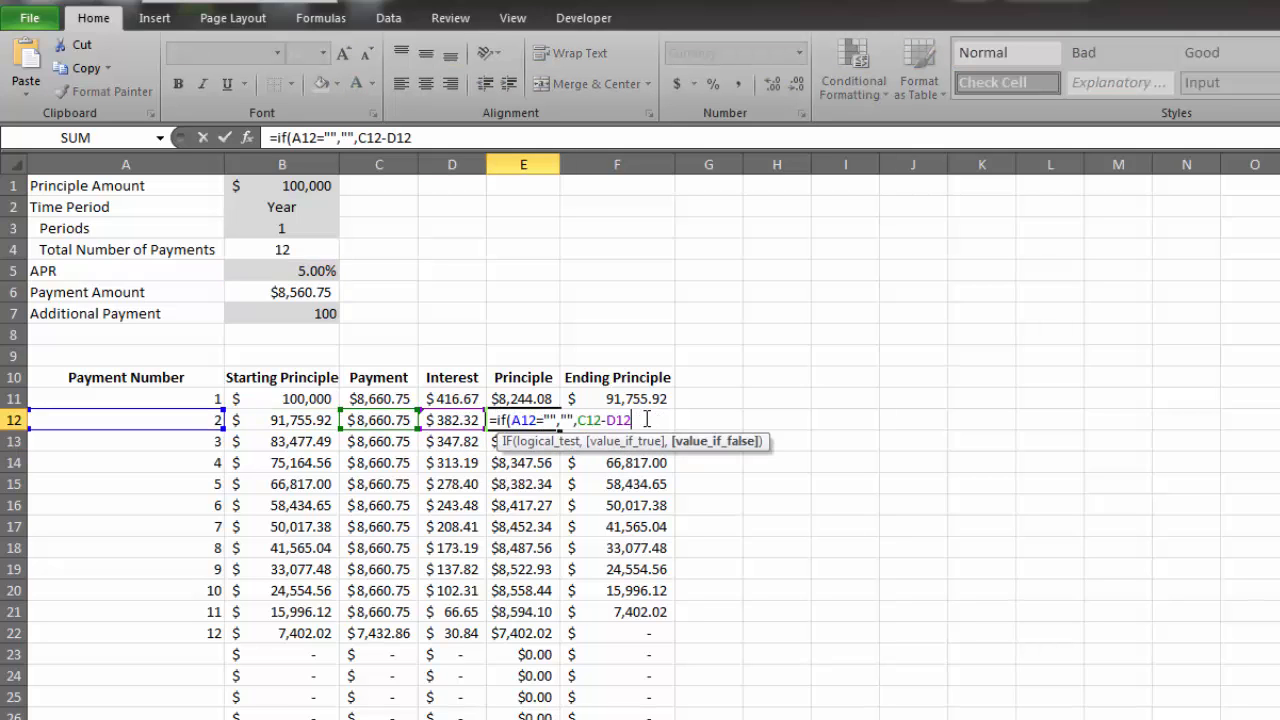
{"action": "key", "text": "Return"}
- Change the Ending Principle formula in F12 to =IF(A12="","",B12-E12)
{"action": "left_click", "coordinate": [650, 420]}
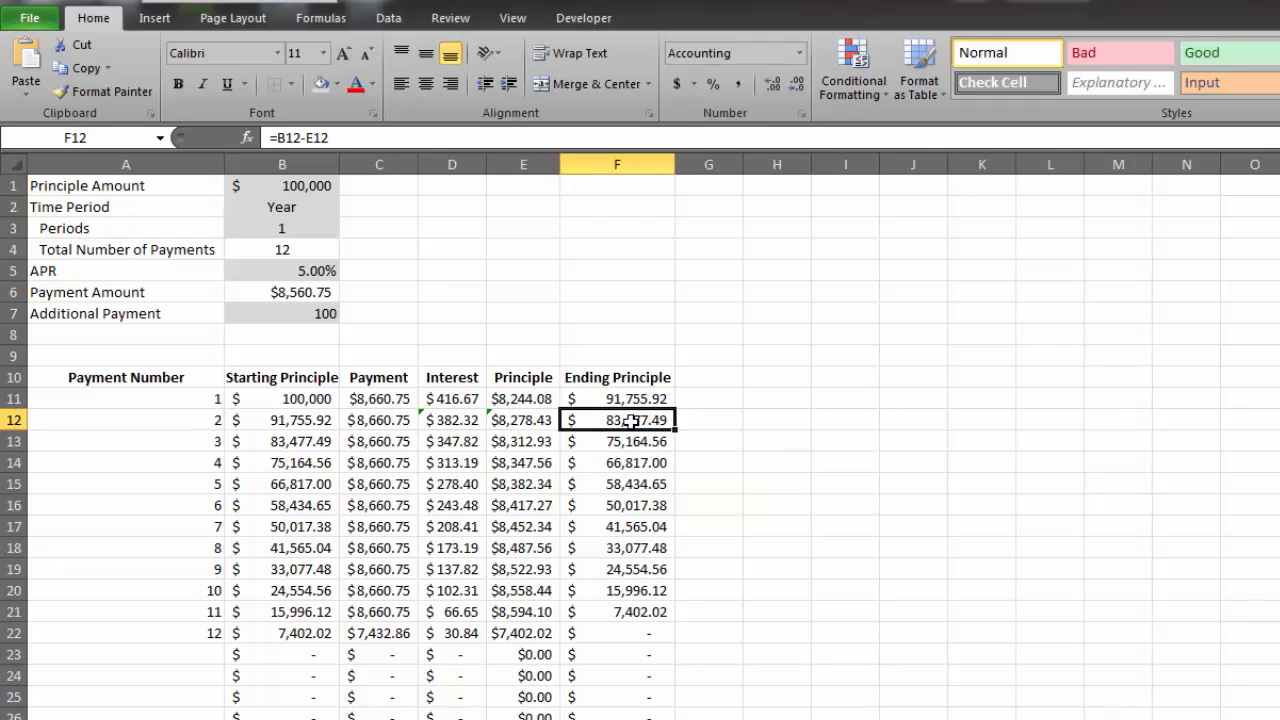
{"action": "double_click", "coordinate": [619, 420]}
{"action": "left_click", "coordinate": [568, 420]}
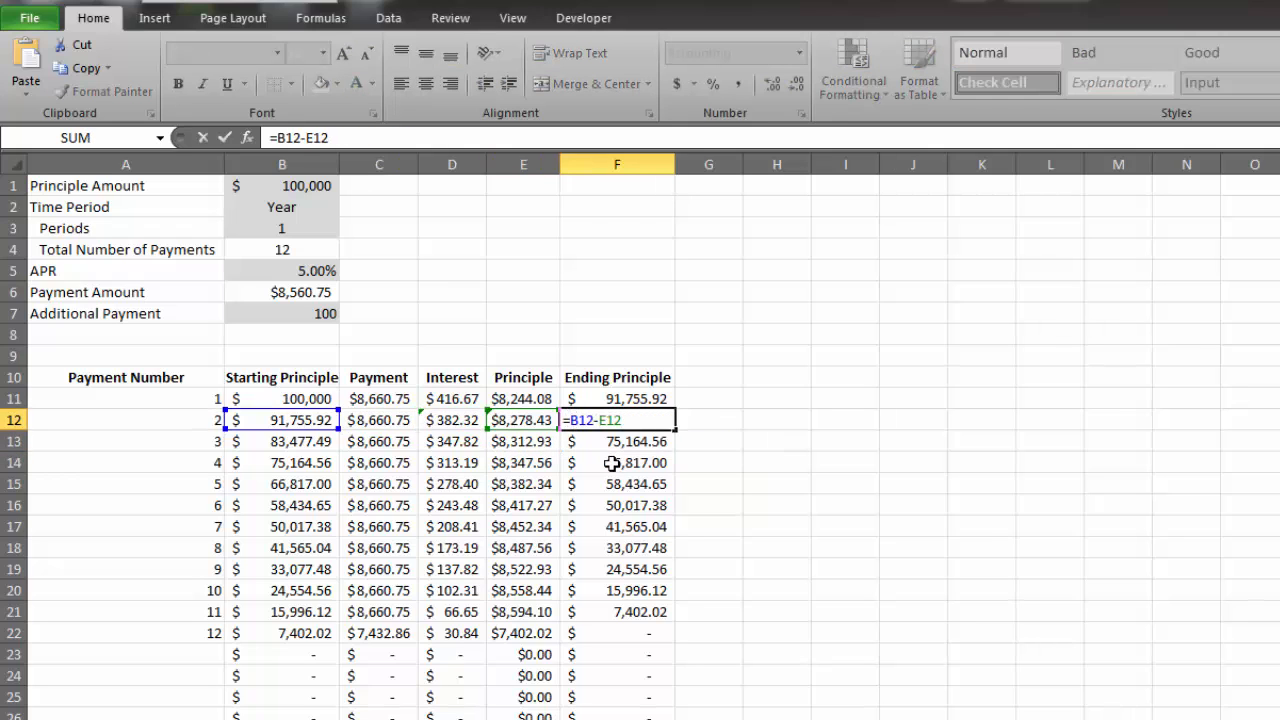
{"action": "type", "text": "if(A12=\"\",\"\","}
{"action": "left_click", "coordinate": [708, 420]}
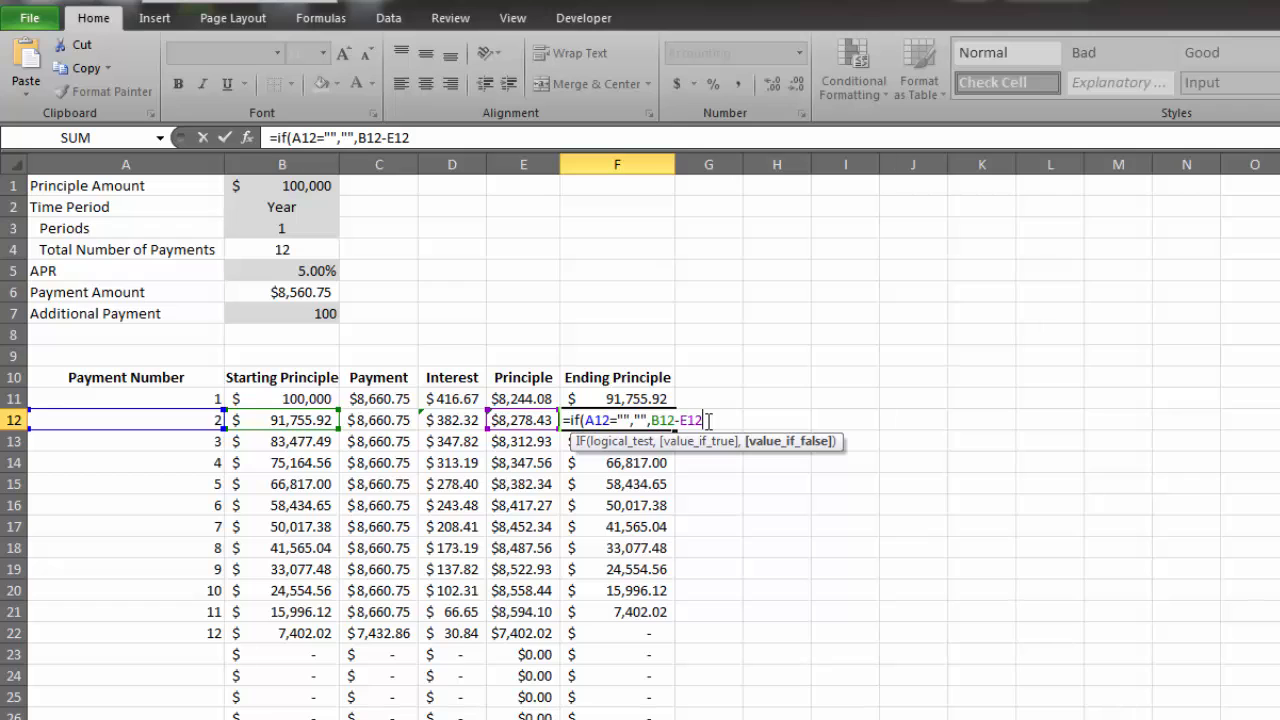
{"action": "type", "text": ")"}
{"action": "key", "text": "Return"}
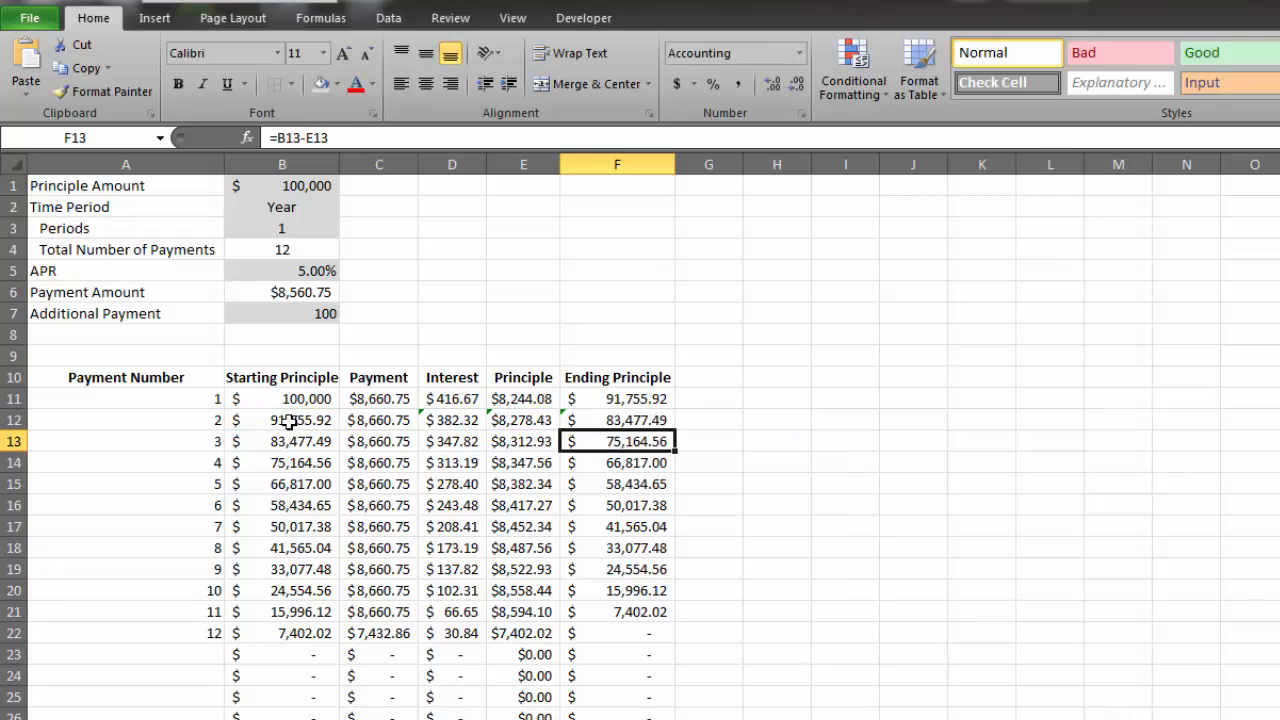
- Fill the B12:F12 formulas down the schedule and inspect the Payment Number formulas in A23 and A24
{"action": "left_click_drag", "start_coordinate": [300, 421], "coordinate": [625, 427]}
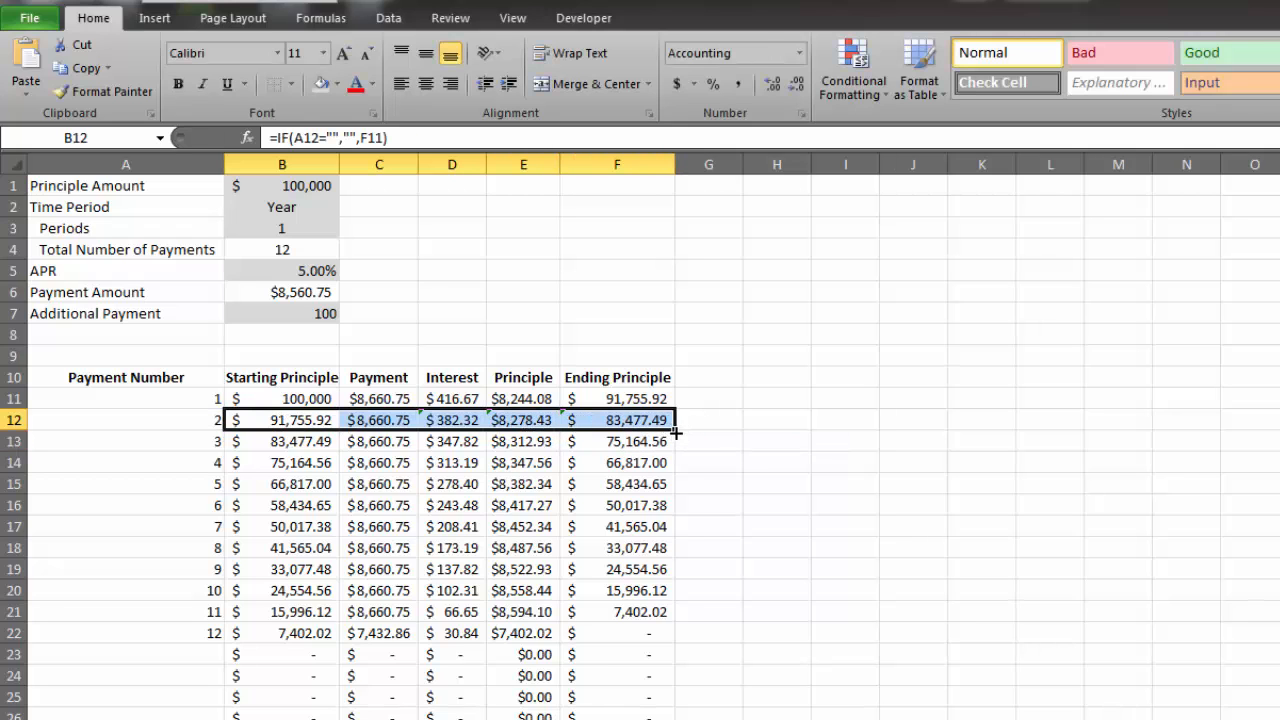
{"action": "double_click", "coordinate": [676, 432]}
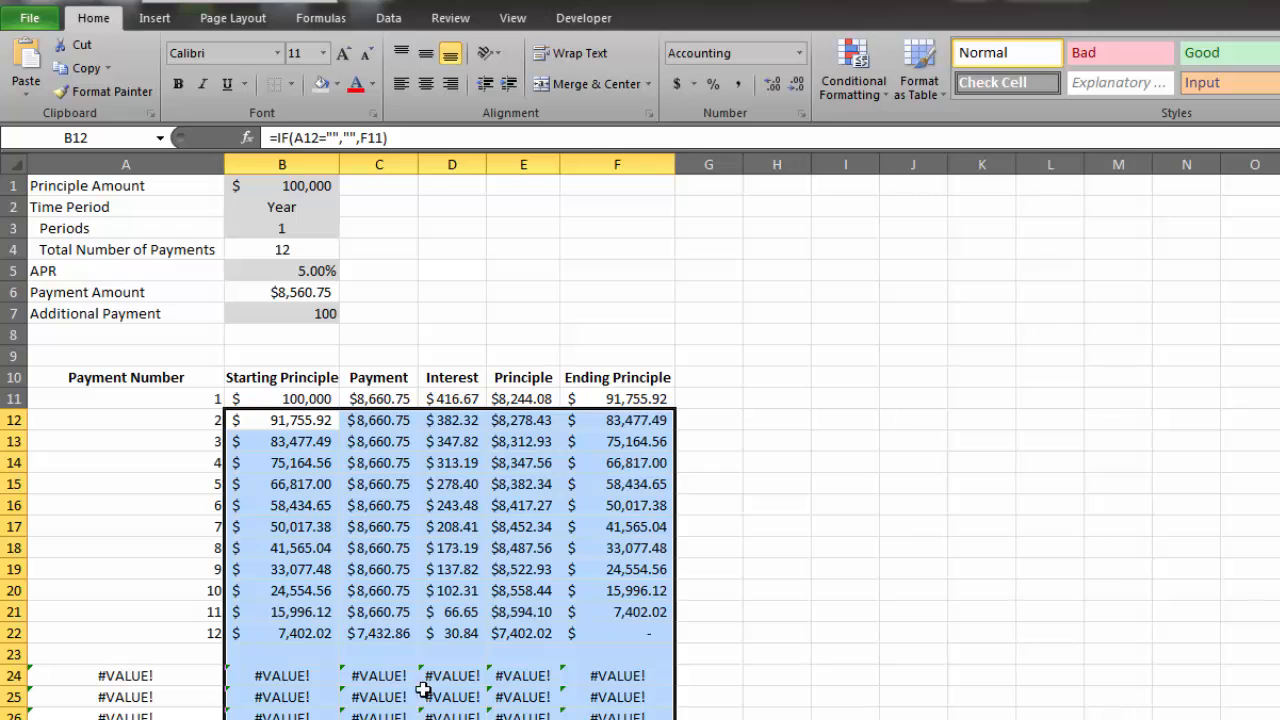
{"action": "left_click", "coordinate": [171, 659]}
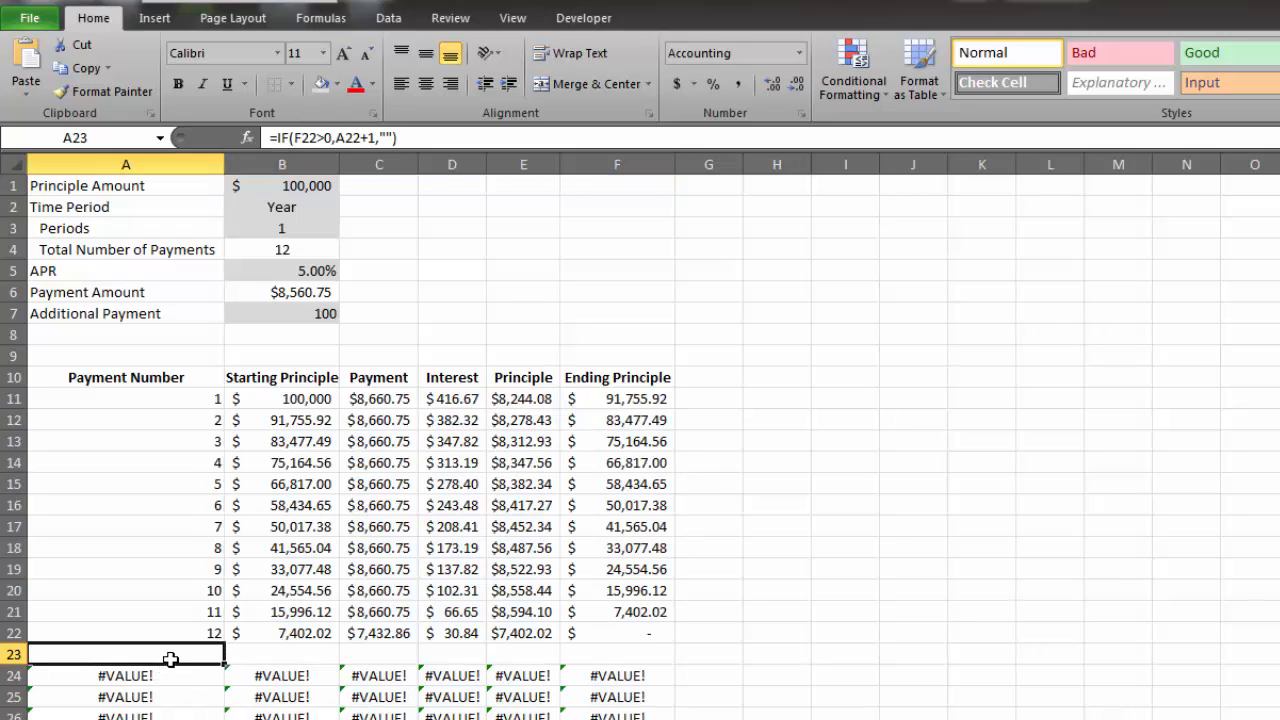
{"action": "left_click", "coordinate": [172, 675]}
{"action": "double_click", "coordinate": [172, 675]}
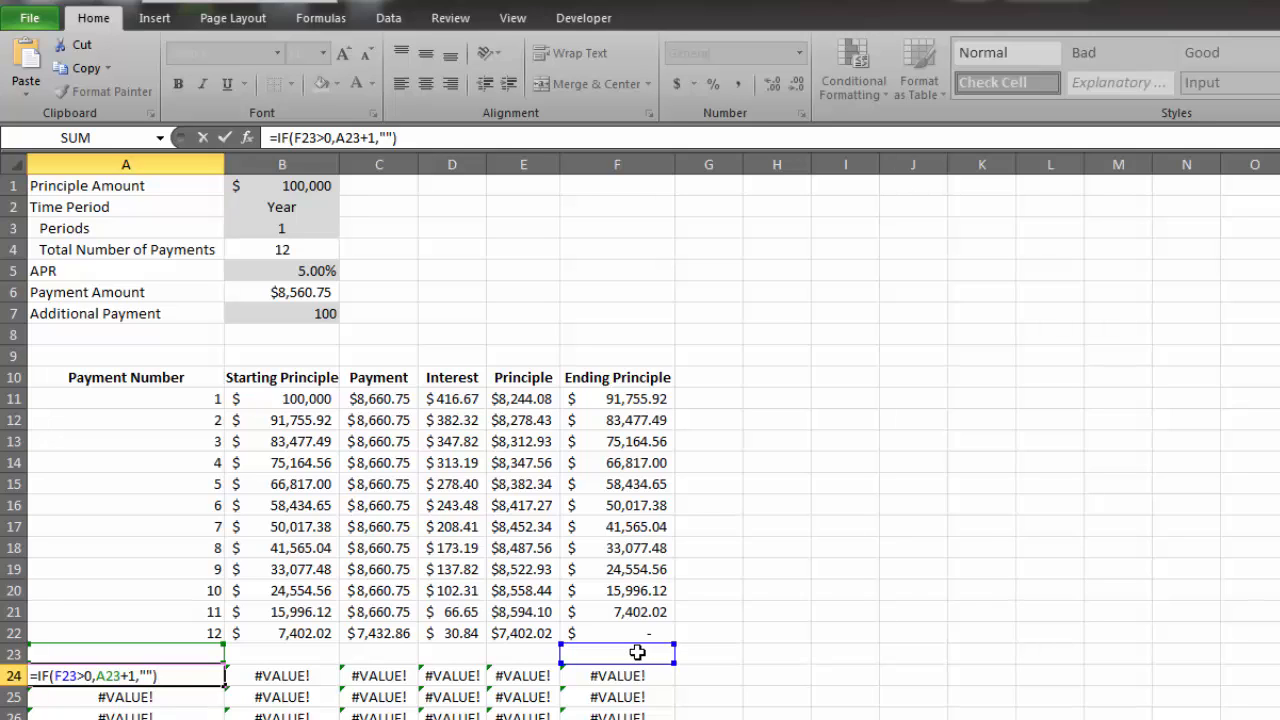
{"action": "key", "text": "Return"}
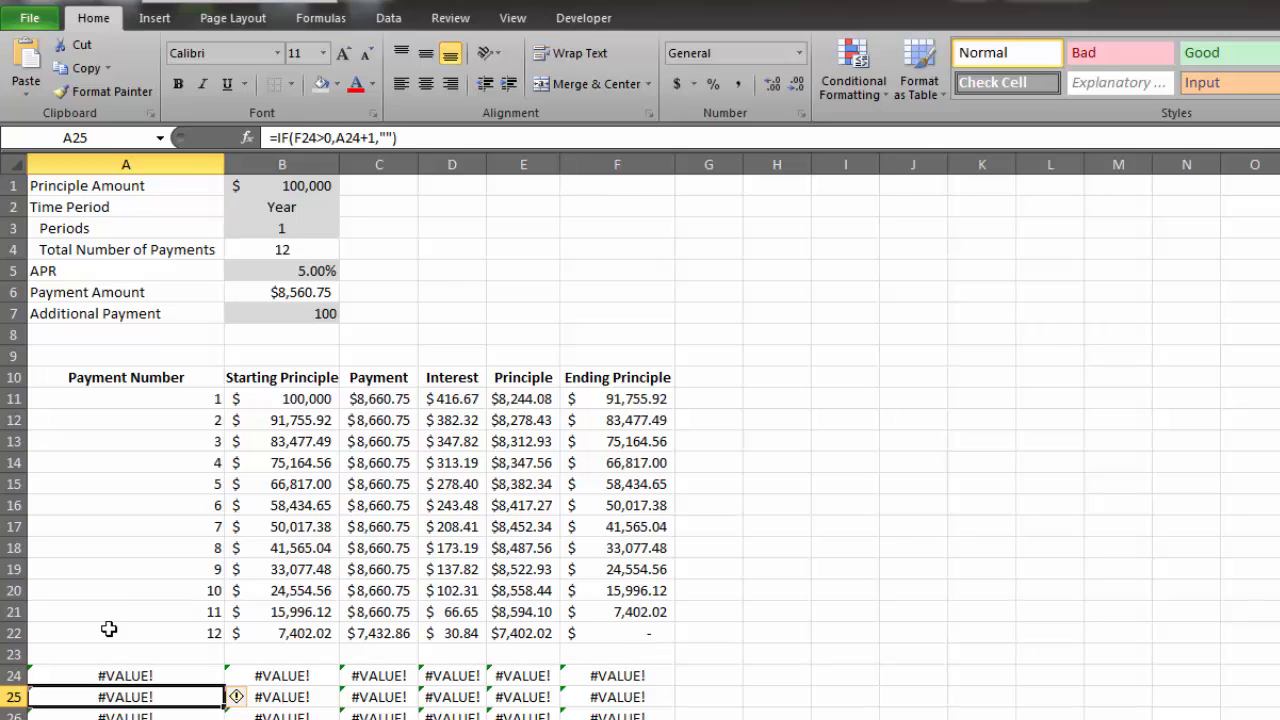
- Wrap the Payment Number formula in A12 with IFERROR as =IFERROR(IF(F11>0,A11+1,""),"")
{"action": "left_click", "coordinate": [151, 420]}
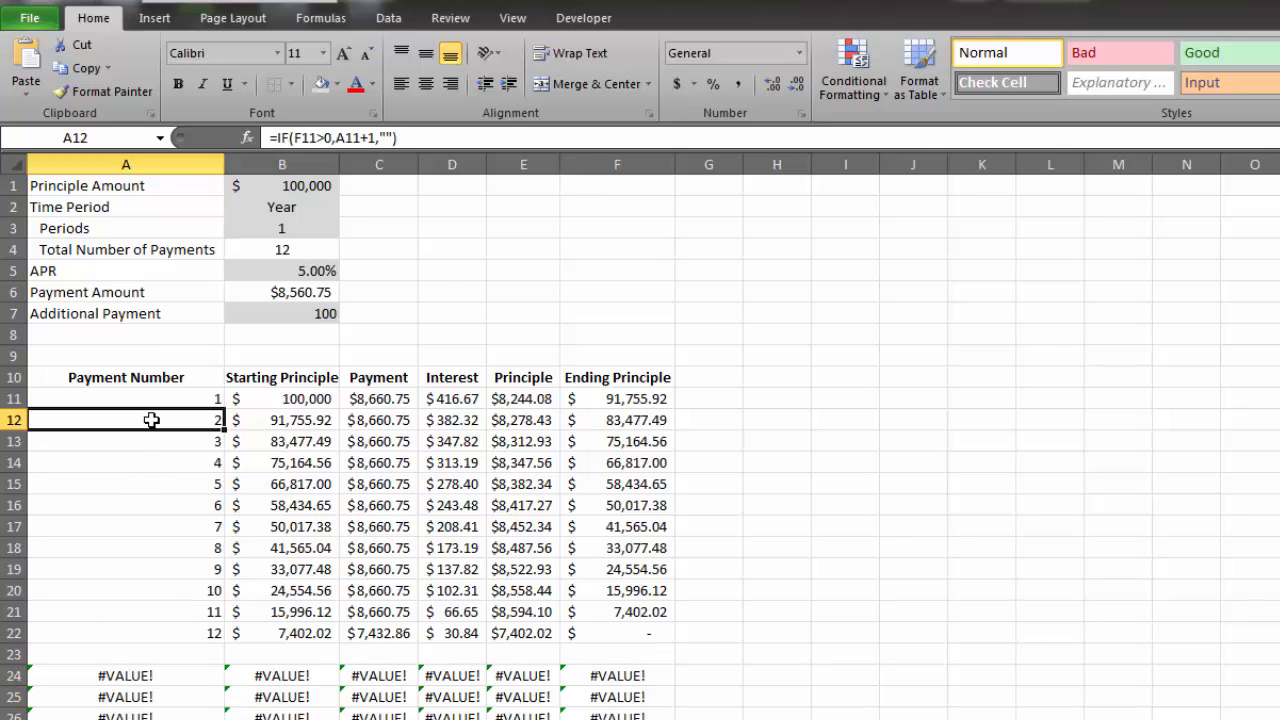
{"action": "double_click", "coordinate": [151, 420]}
{"action": "left_click", "coordinate": [35, 420]}
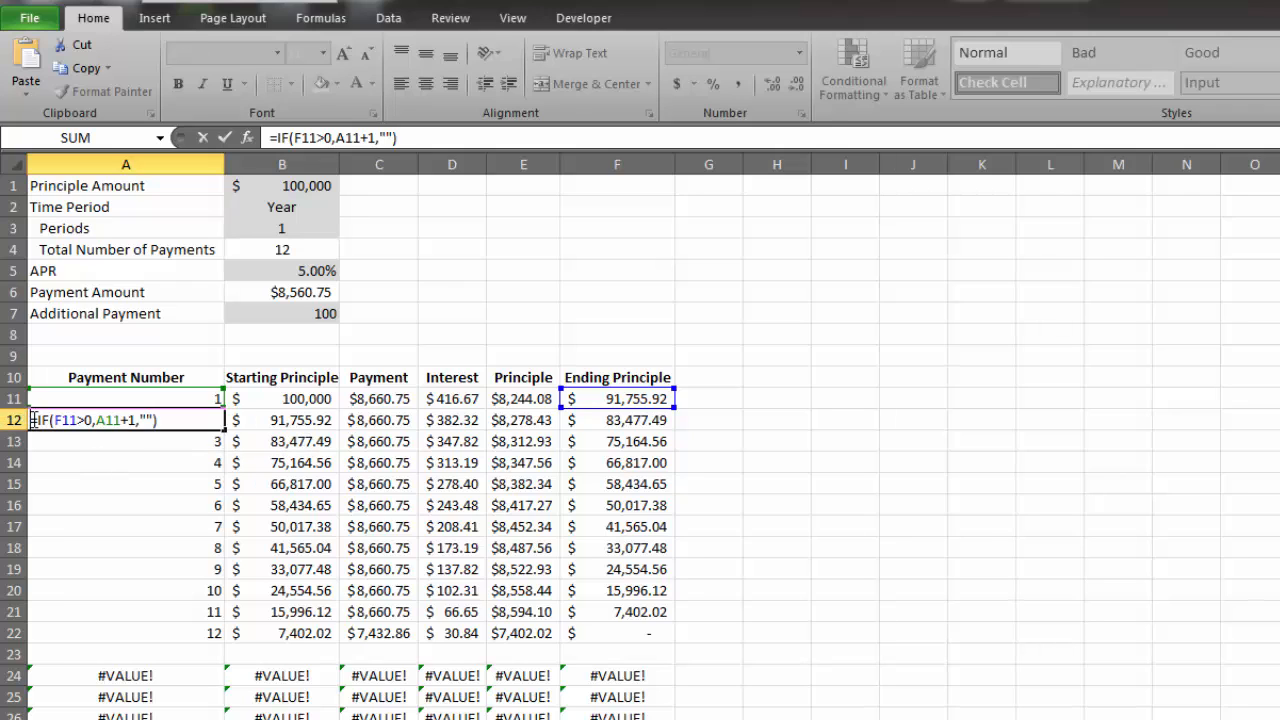
{"action": "type", "text": "iferror"}
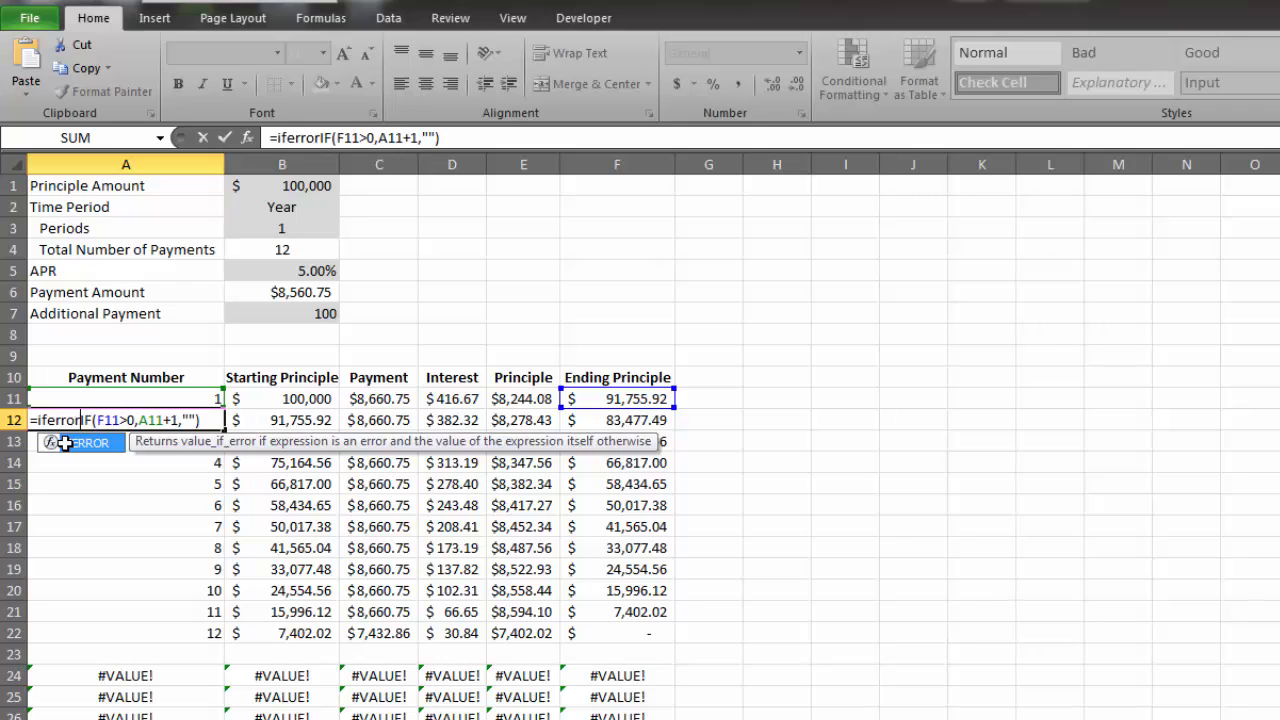
{"action": "type", "text": "("}
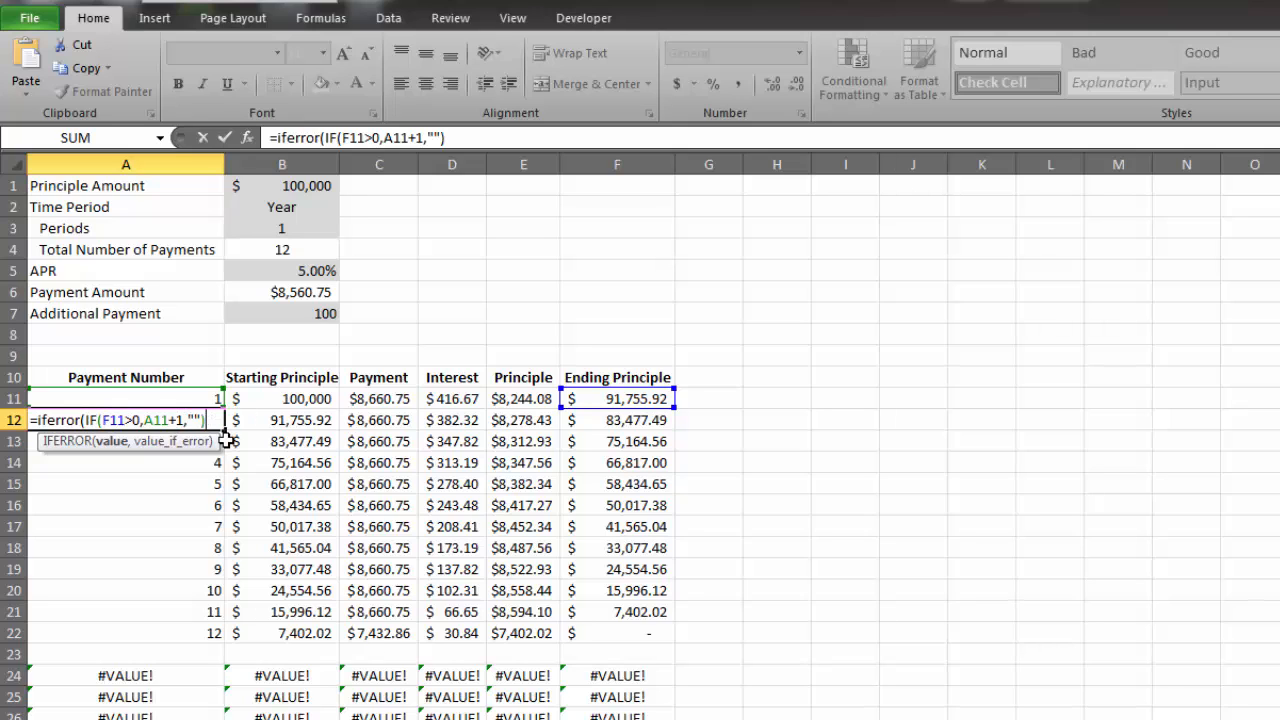
{"action": "type", "text": ",\"\")"}
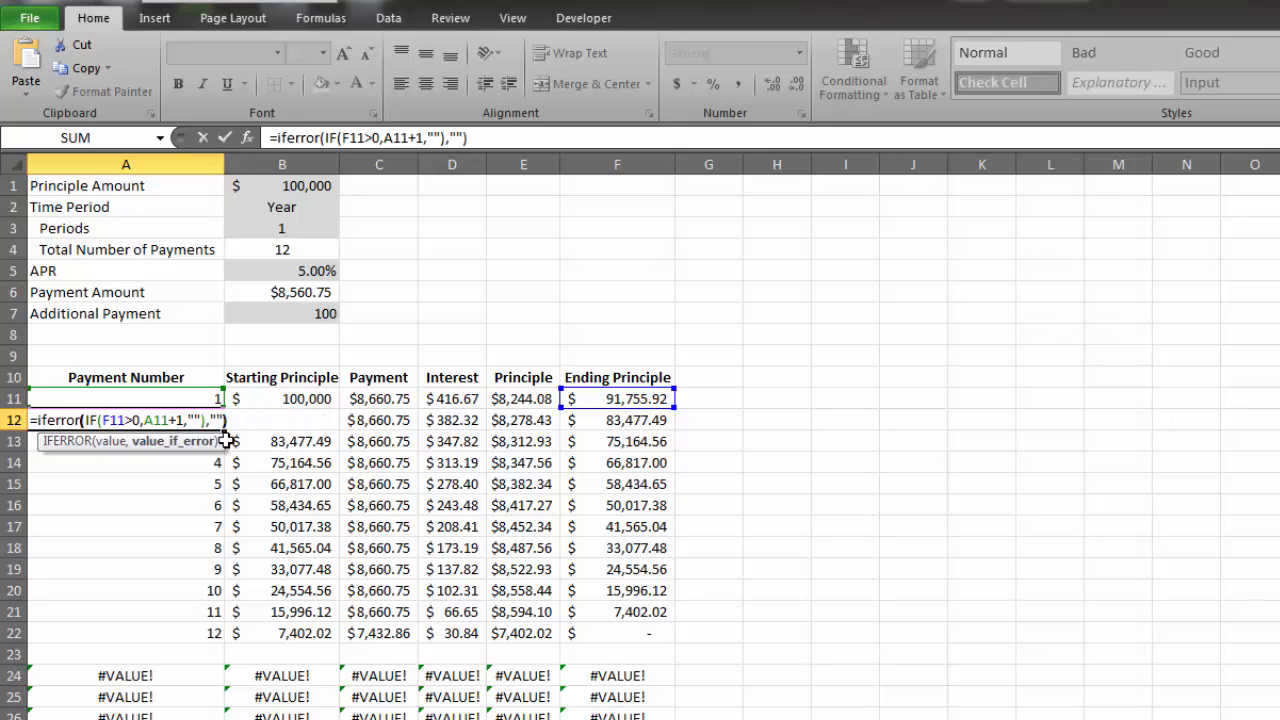
{"action": "key", "text": "Return"}
- Fill A12's Payment Number formula down the column and check the rows below the last payment
{"action": "left_click", "coordinate": [217, 422]}
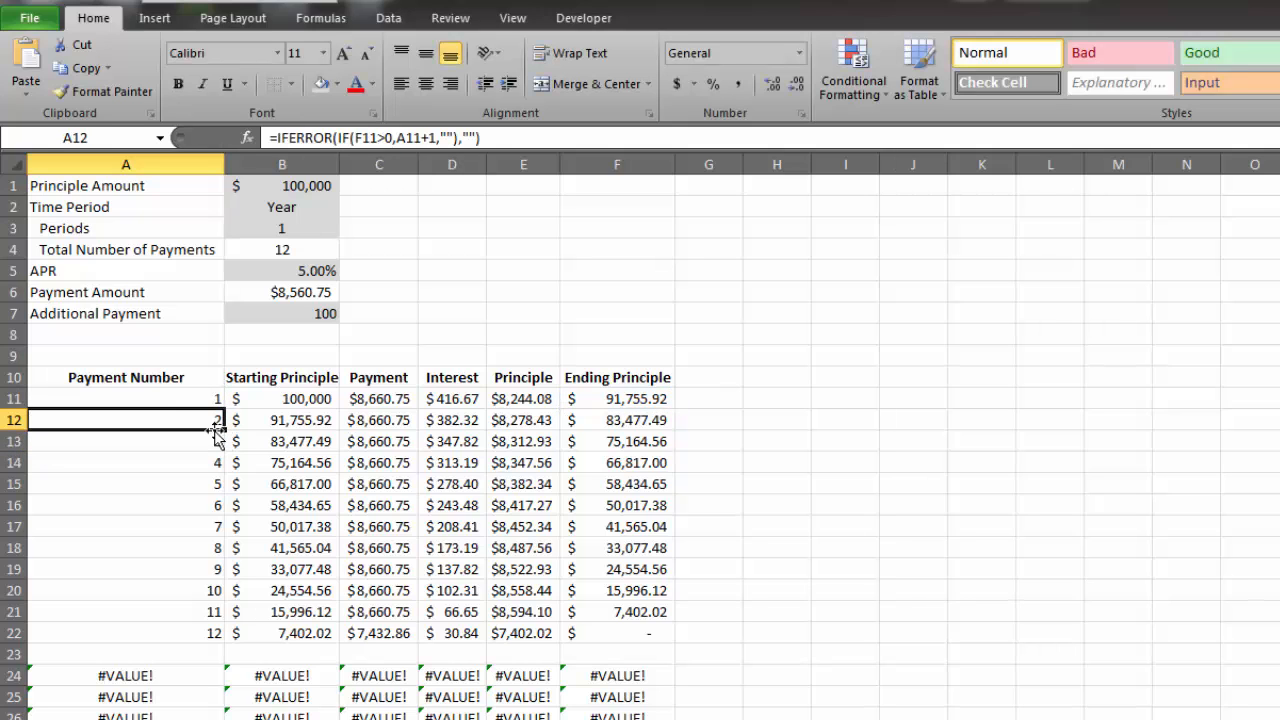
{"action": "double_click", "coordinate": [224, 431]}
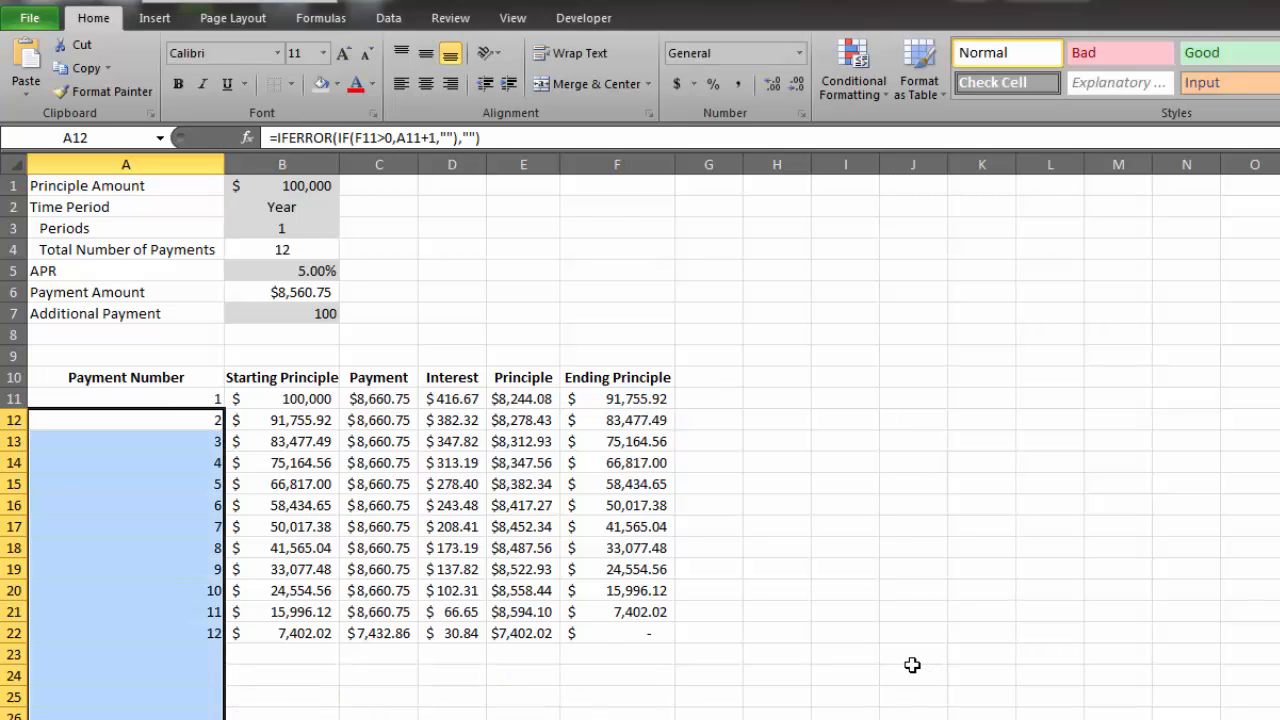
{"action": "scroll", "coordinate": [880, 665], "scroll_direction": "down", "scroll_amount": 6}
{"action": "scroll", "coordinate": [850, 665], "scroll_direction": "up", "scroll_amount": 6}
{"action": "left_click", "coordinate": [760, 618]}
{"action": "left_click", "coordinate": [128, 400]}
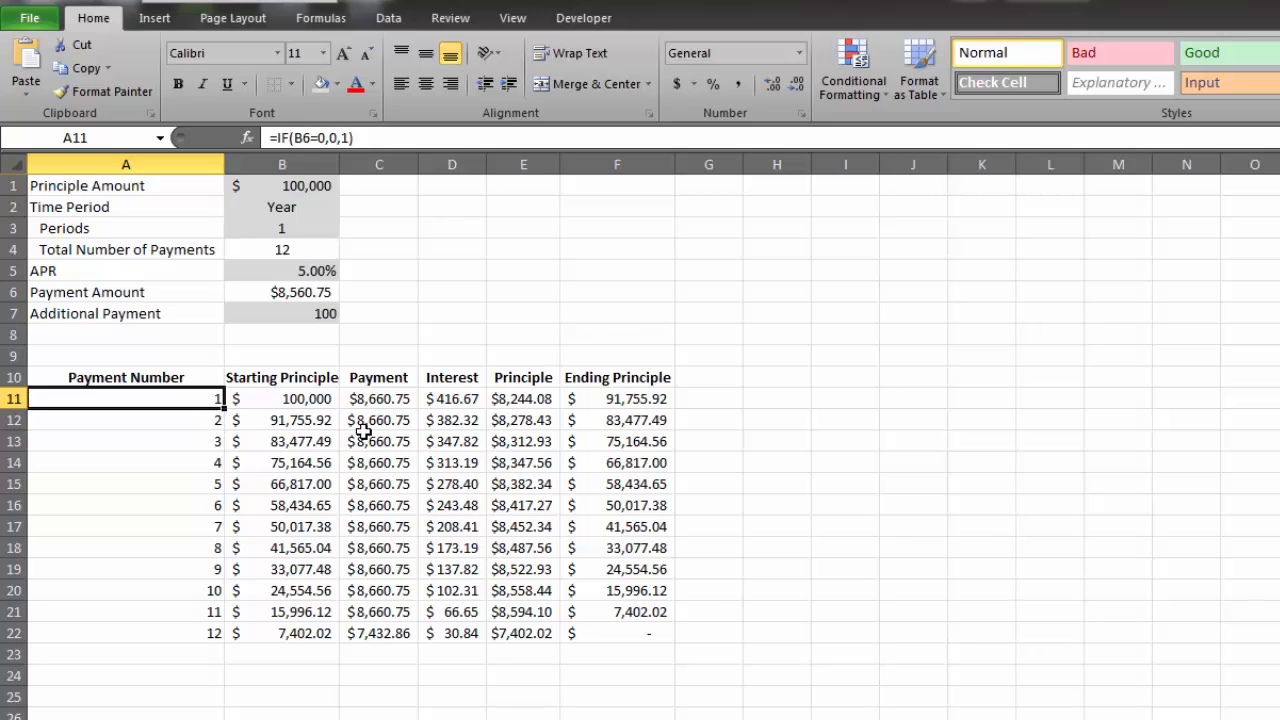
{"action": "left_click_drag", "start_coordinate": [282, 399], "coordinate": [614, 424]}
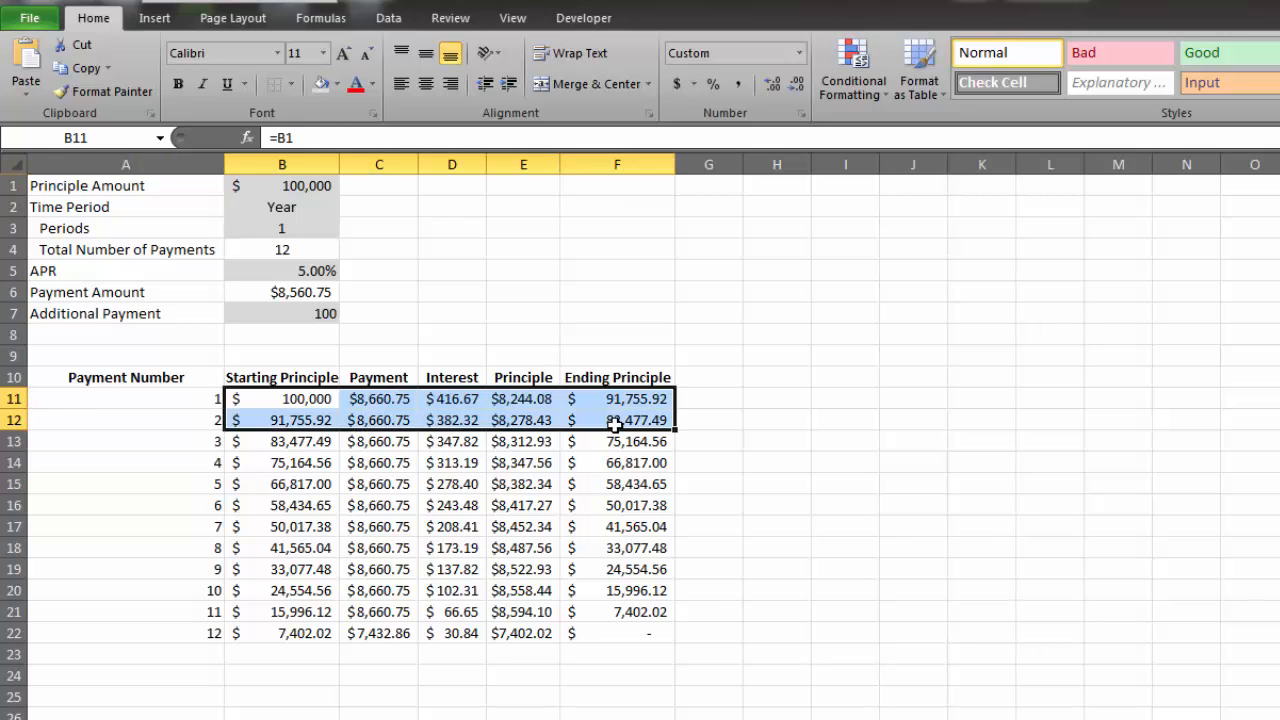
{"action": "key", "text": "ctrl+shift+Down"}
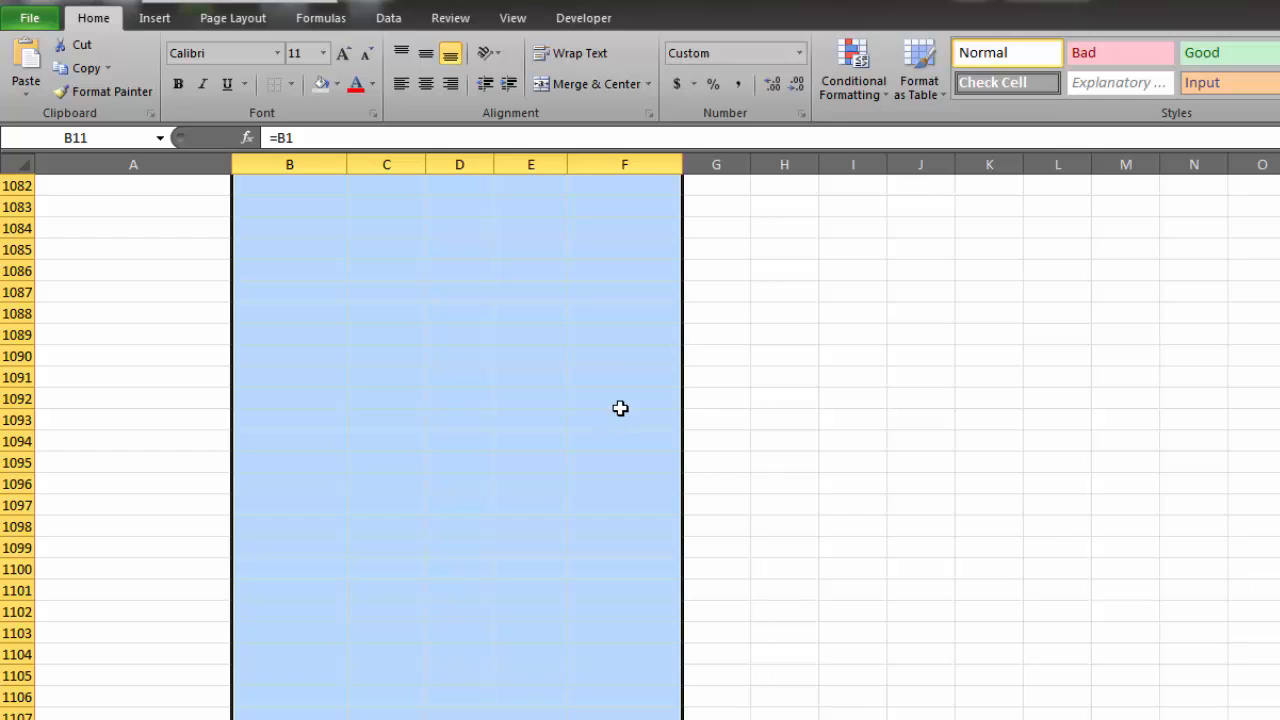
{"action": "scroll", "coordinate": [621, 409], "scroll_direction": "up", "scroll_amount": 20}
{"action": "scroll", "coordinate": [587, 392], "scroll_direction": "up", "scroll_amount": 9}
{"action": "left_click", "coordinate": [587, 392]}
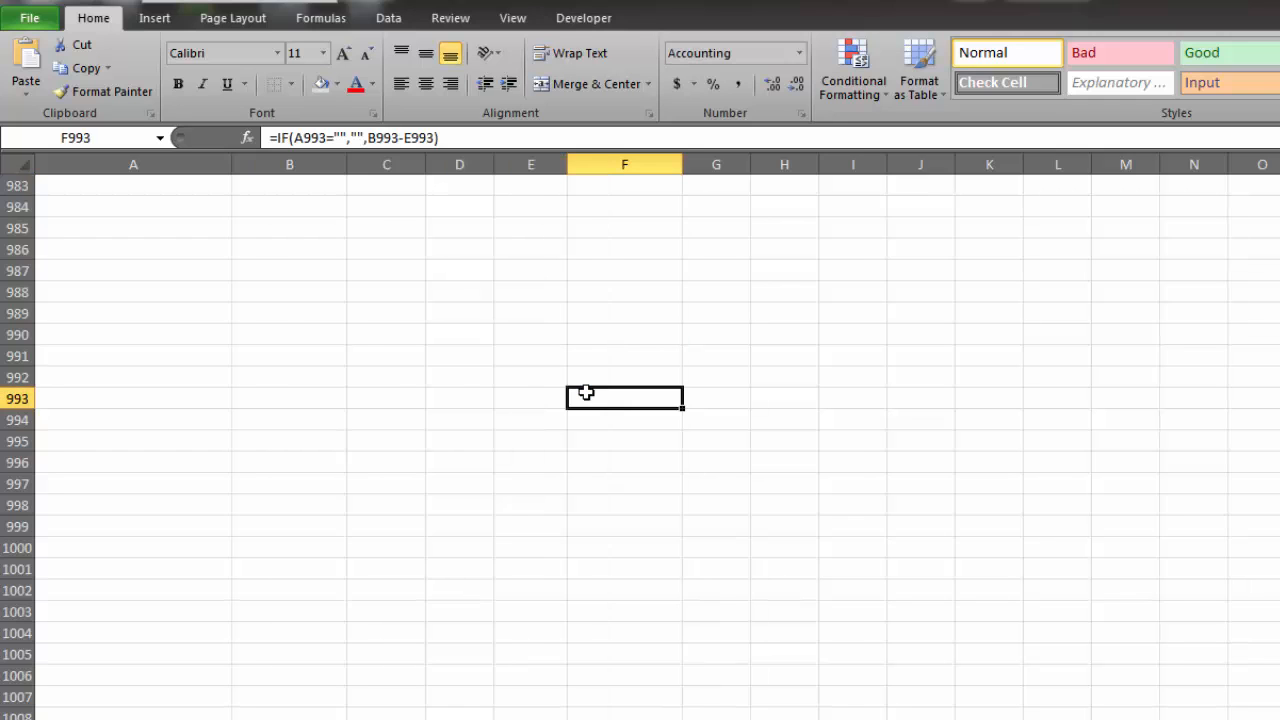
- Format the schedule amounts from B11:F11 down to the last filled row as Accounting with no decimal places
{"action": "key", "text": "ctrl+Up"}
{"action": "key", "text": "Left"}
{"action": "key", "text": "Left"}
{"action": "key", "text": "Down"}
{"action": "key", "text": "Left"}
{"action": "key", "text": "Left"}
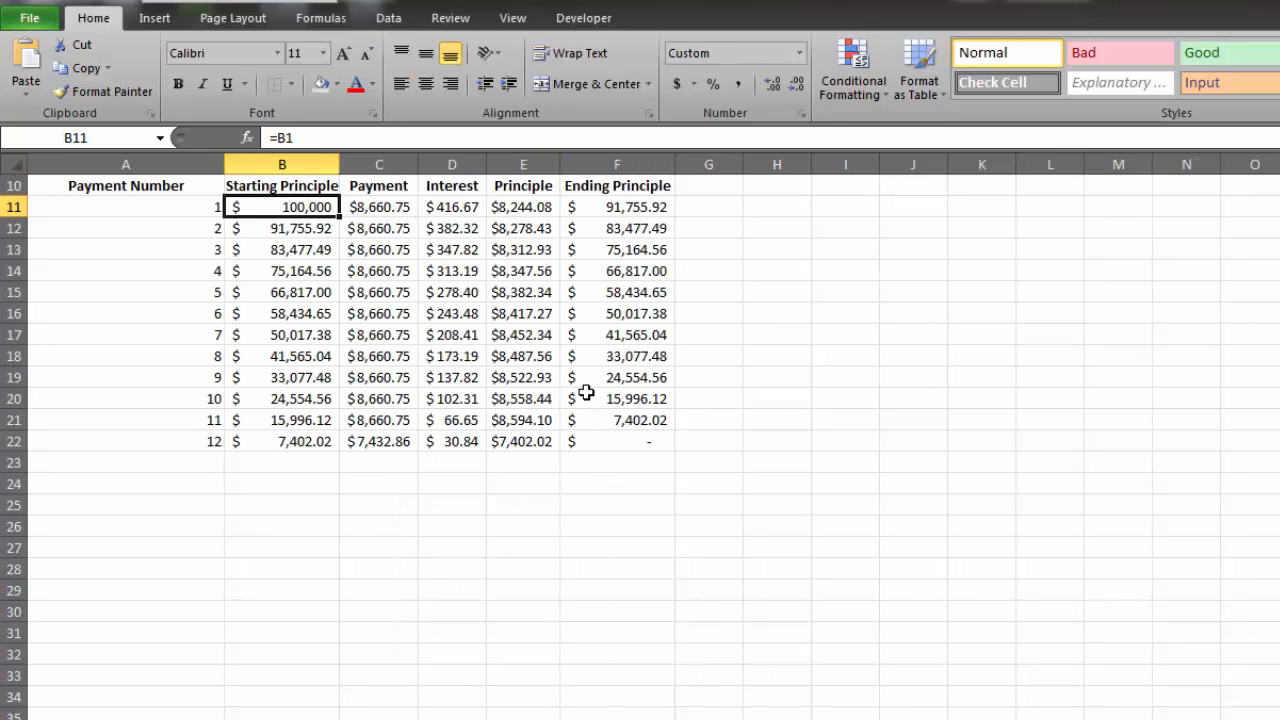
{"action": "key", "text": "shift+Right"}
{"action": "key", "text": "shift+Right"}
{"action": "key", "text": "shift+Right"}
{"action": "key", "text": "shift+Right"}
{"action": "key", "text": "shift+Right"}
{"action": "key", "text": "shift+Left"}
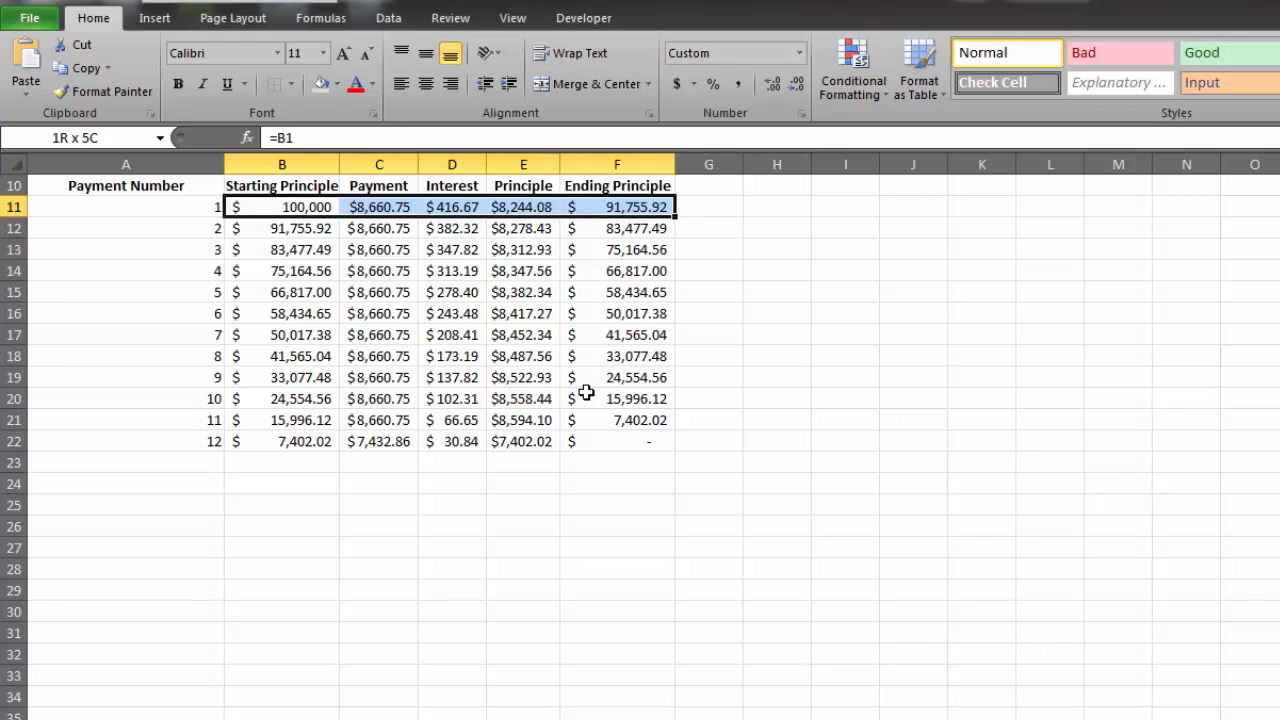
{"action": "key", "text": "ctrl+shift+Down"}
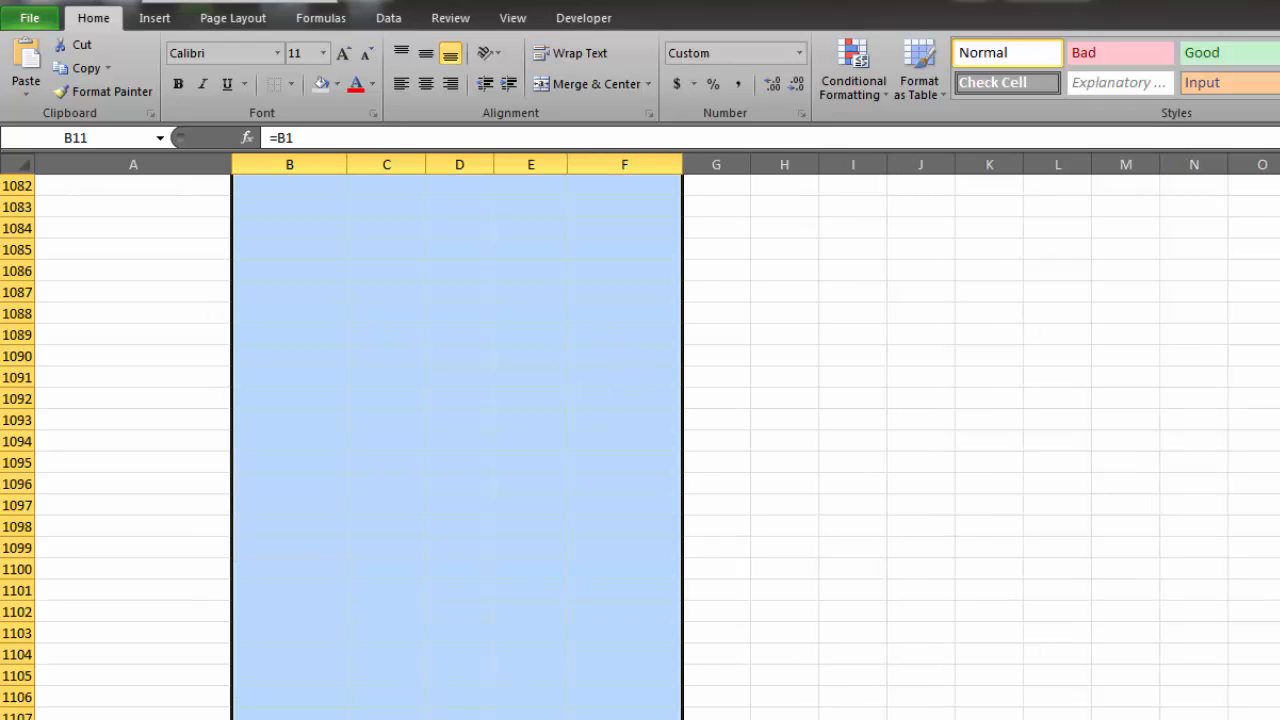
{"action": "scroll", "coordinate": [640, 447], "scroll_direction": "up", "scroll_amount": 20}
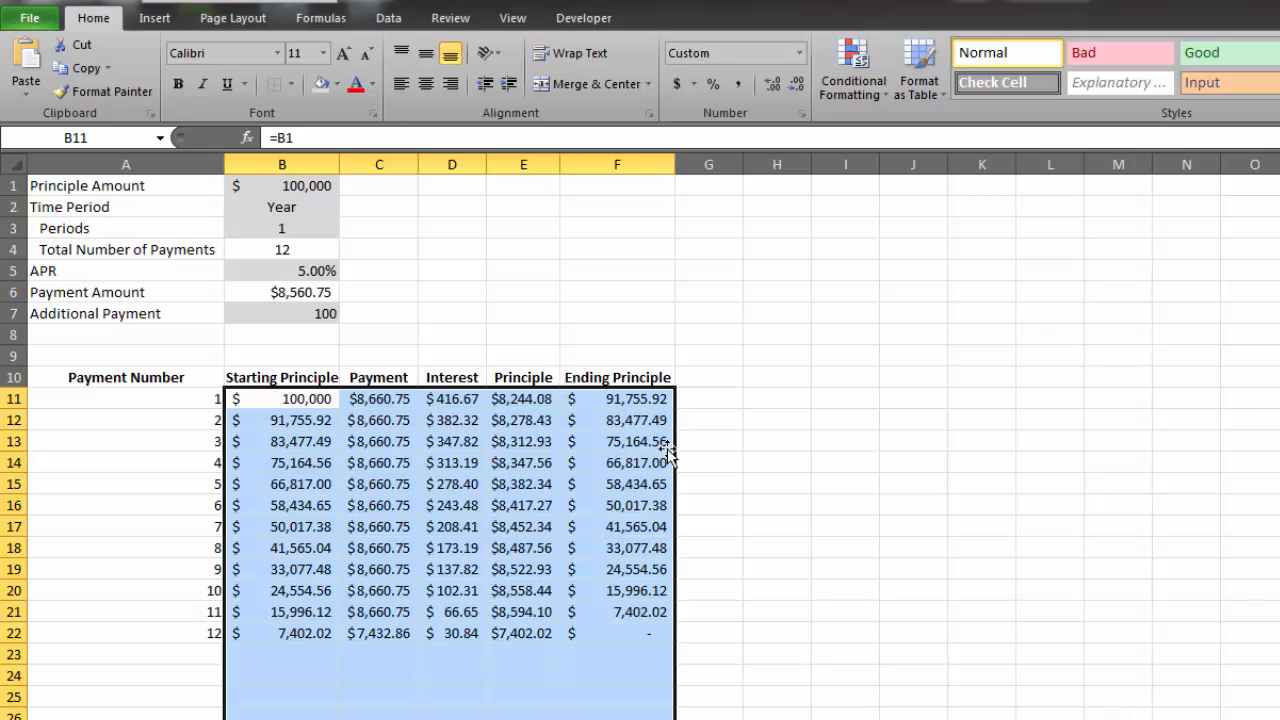
{"action": "left_click", "coordinate": [677, 84]}
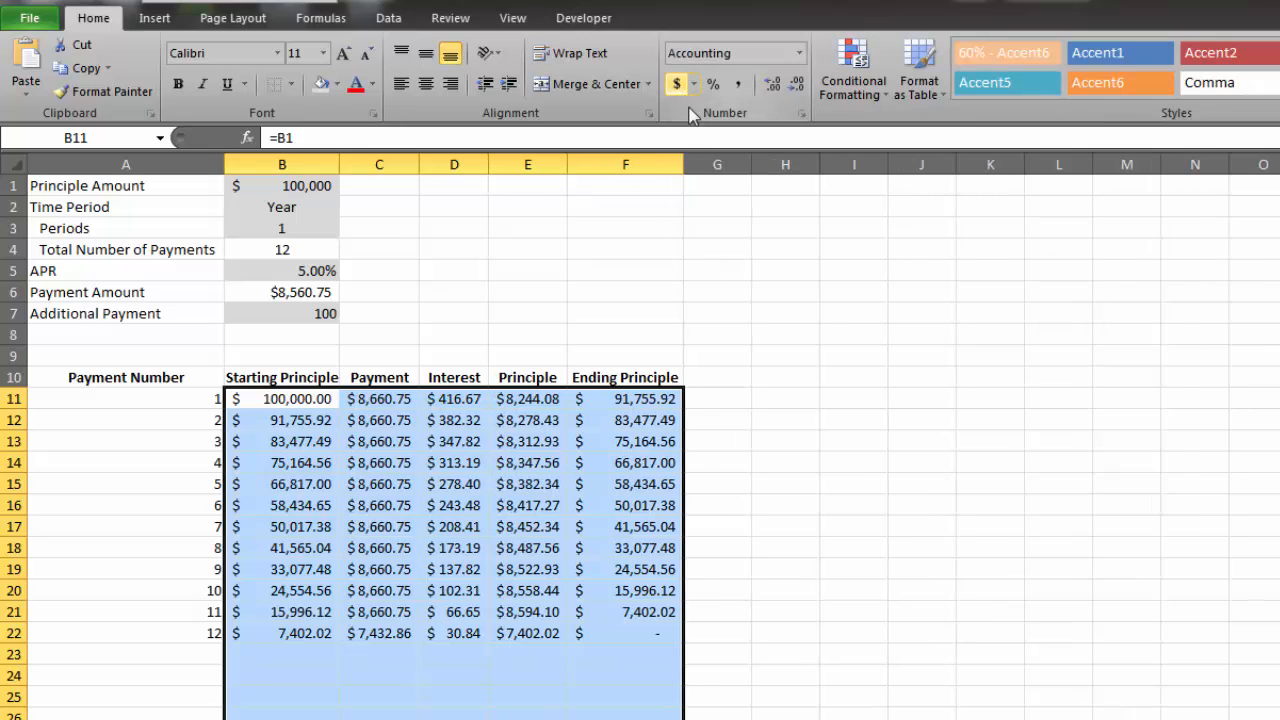
{"action": "left_click", "coordinate": [802, 88]}
{"action": "left_click", "coordinate": [802, 88]}
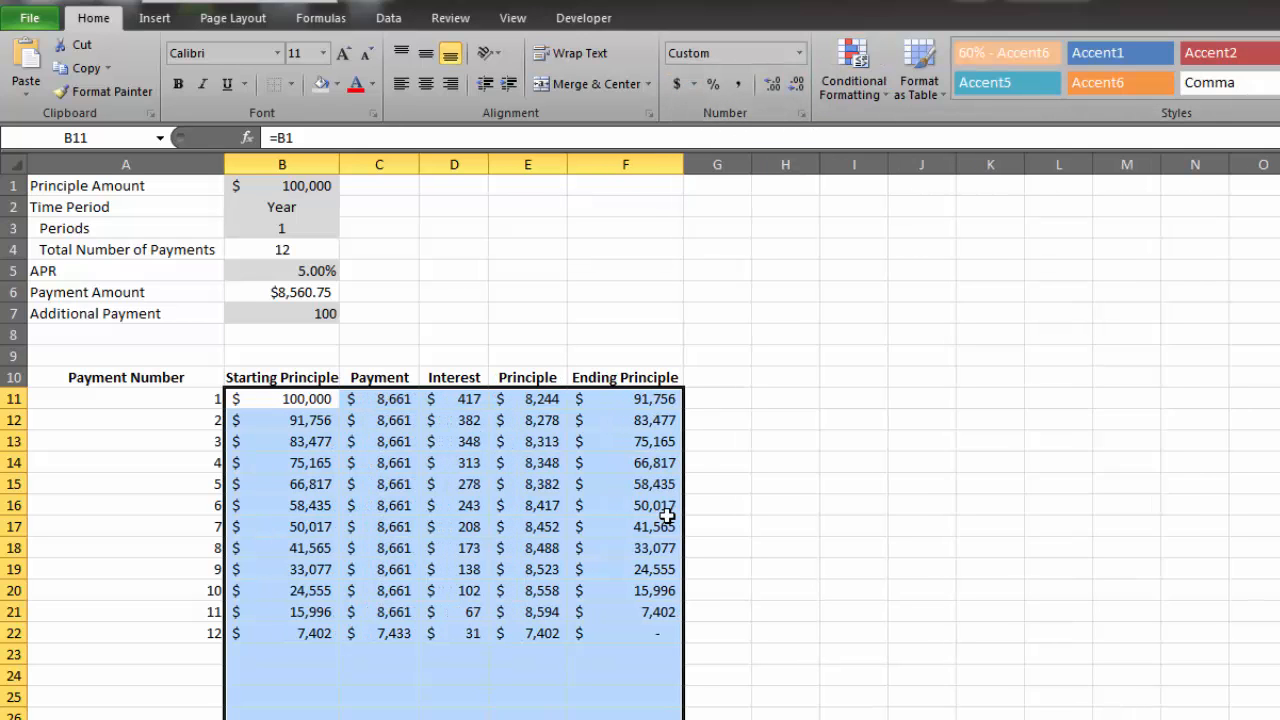
- Center the payment numbers in column A from A11 down to the end of the schedule
{"action": "left_click", "coordinate": [130, 398]}
{"action": "key", "text": "ctrl+shift+Down"}
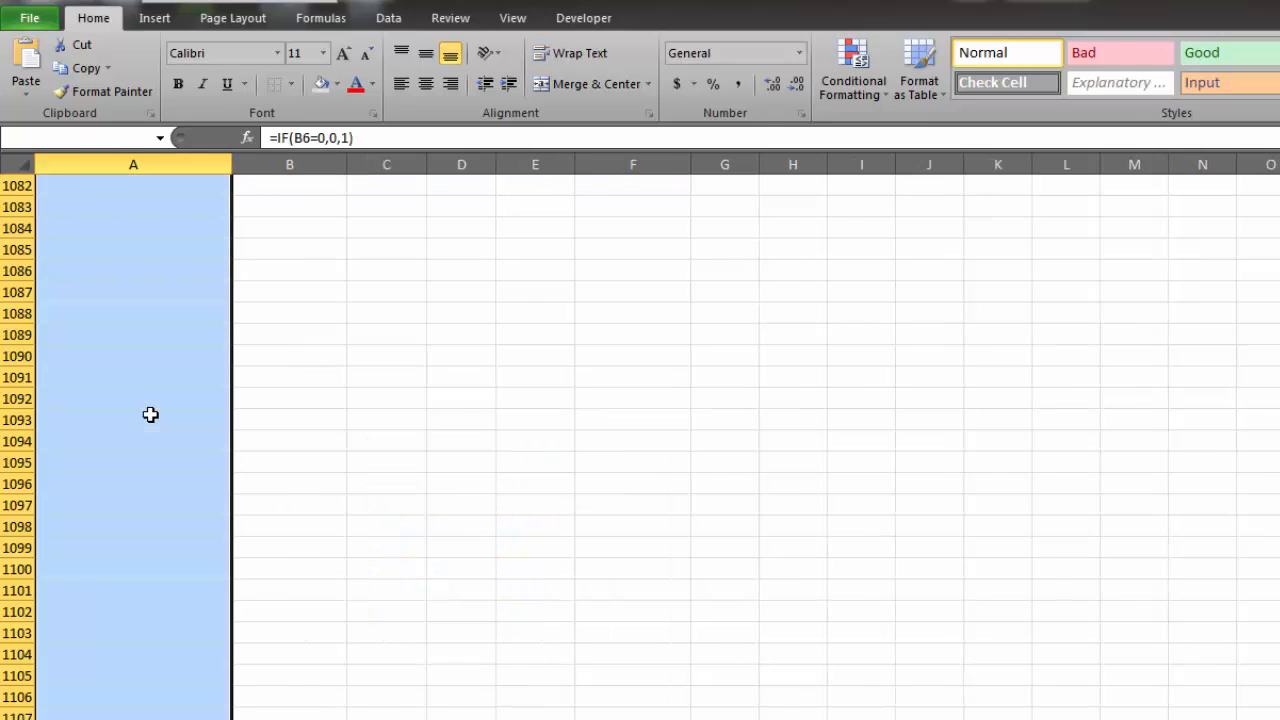
{"action": "left_click", "coordinate": [427, 85]}
{"action": "key", "text": "ctrl+BackSpace"}
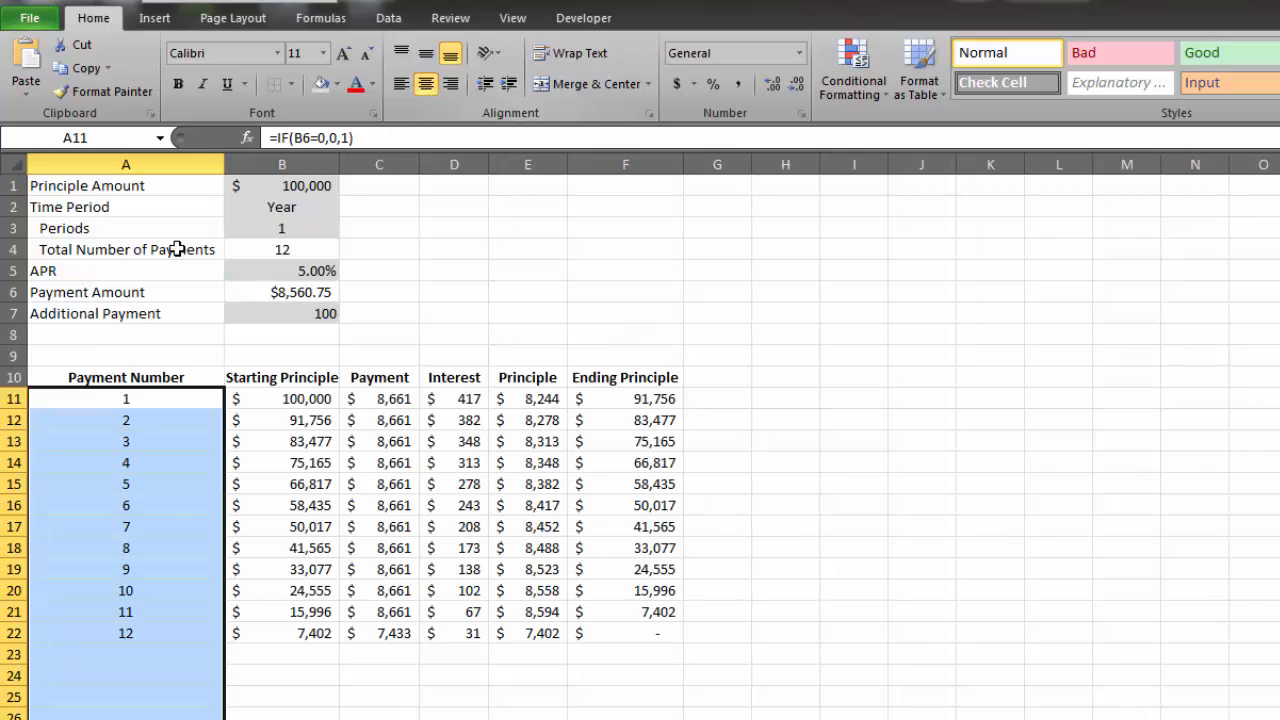
{"action": "left_click_drag", "start_coordinate": [120, 583], "coordinate": [123, 572]}
- Freeze the panes above row 11 so the inputs and schedule headers stay fixed, and scroll the schedule to check
{"action": "left_click", "coordinate": [194, 394]}
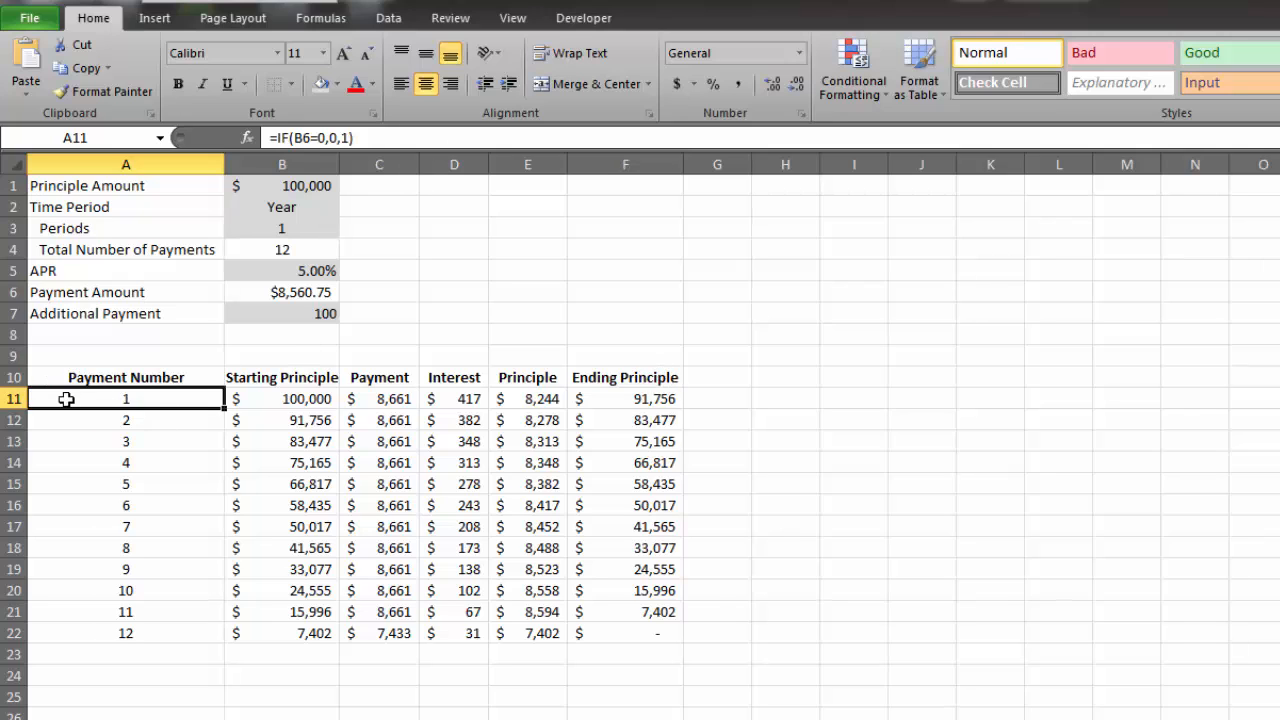
{"action": "left_click", "coordinate": [513, 19]}
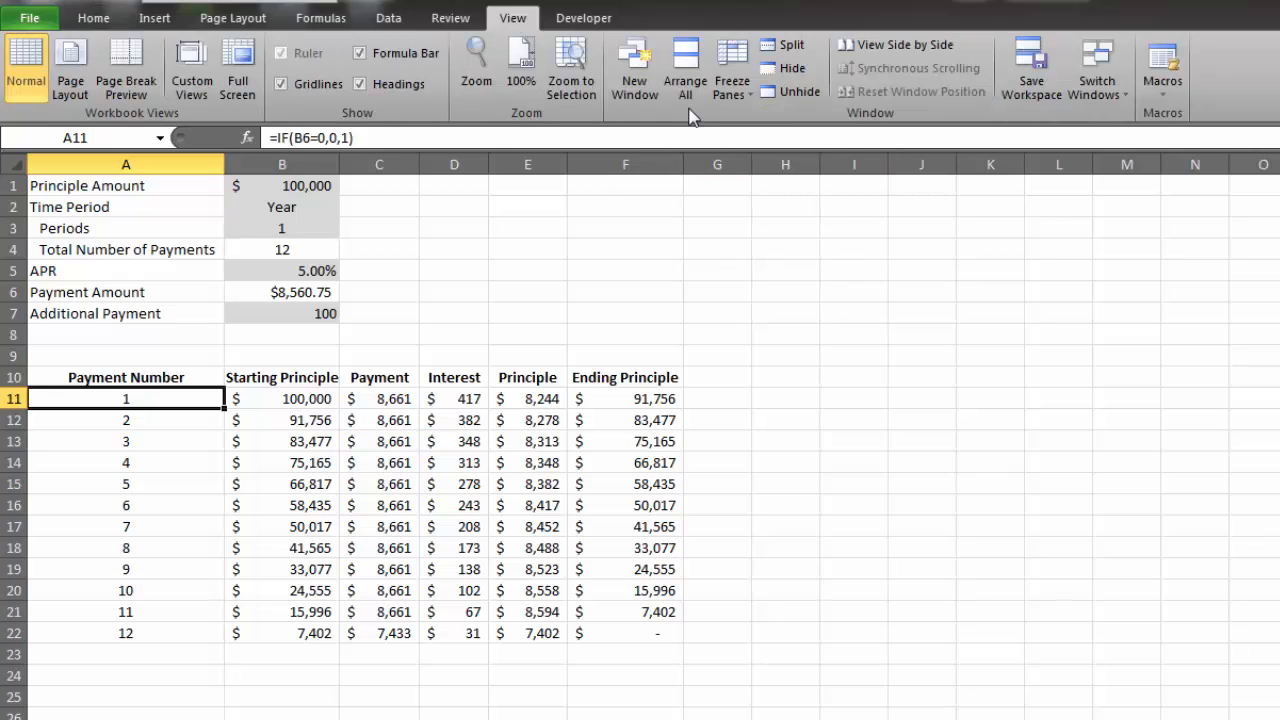
{"action": "left_click", "coordinate": [732, 80]}
{"action": "left_click", "coordinate": [822, 137]}
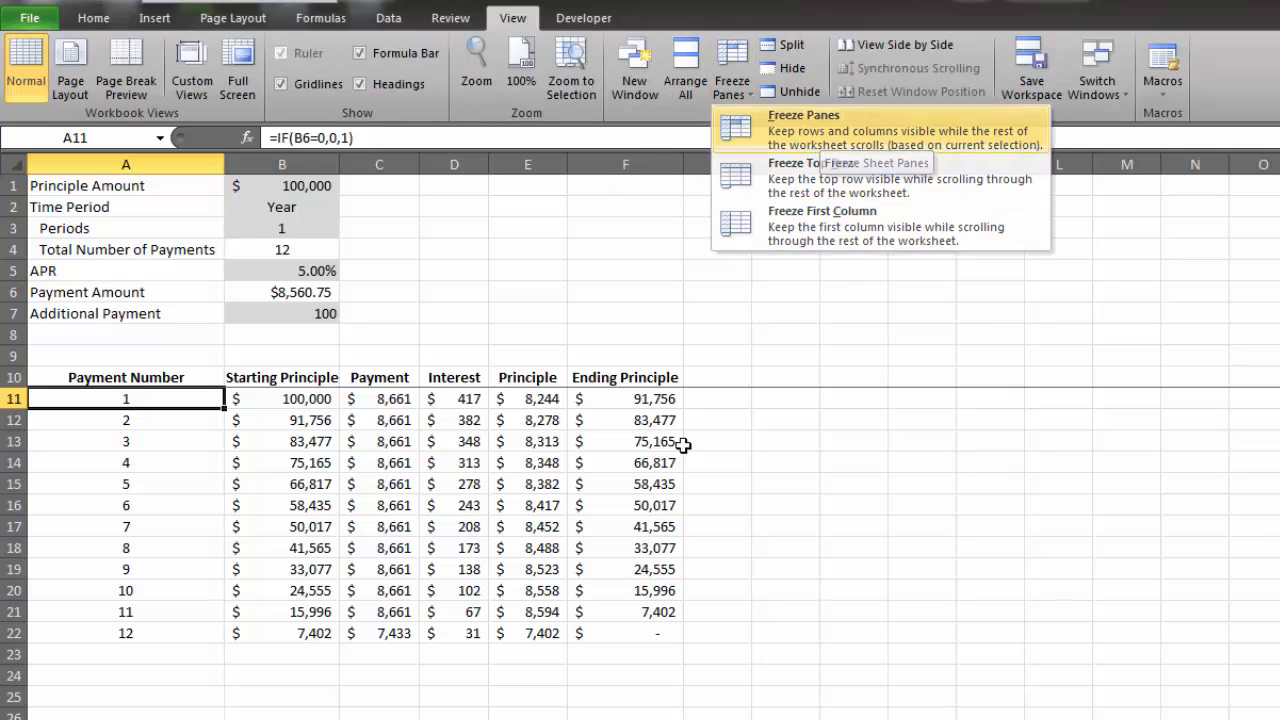
{"action": "left_click", "coordinate": [717, 526]}
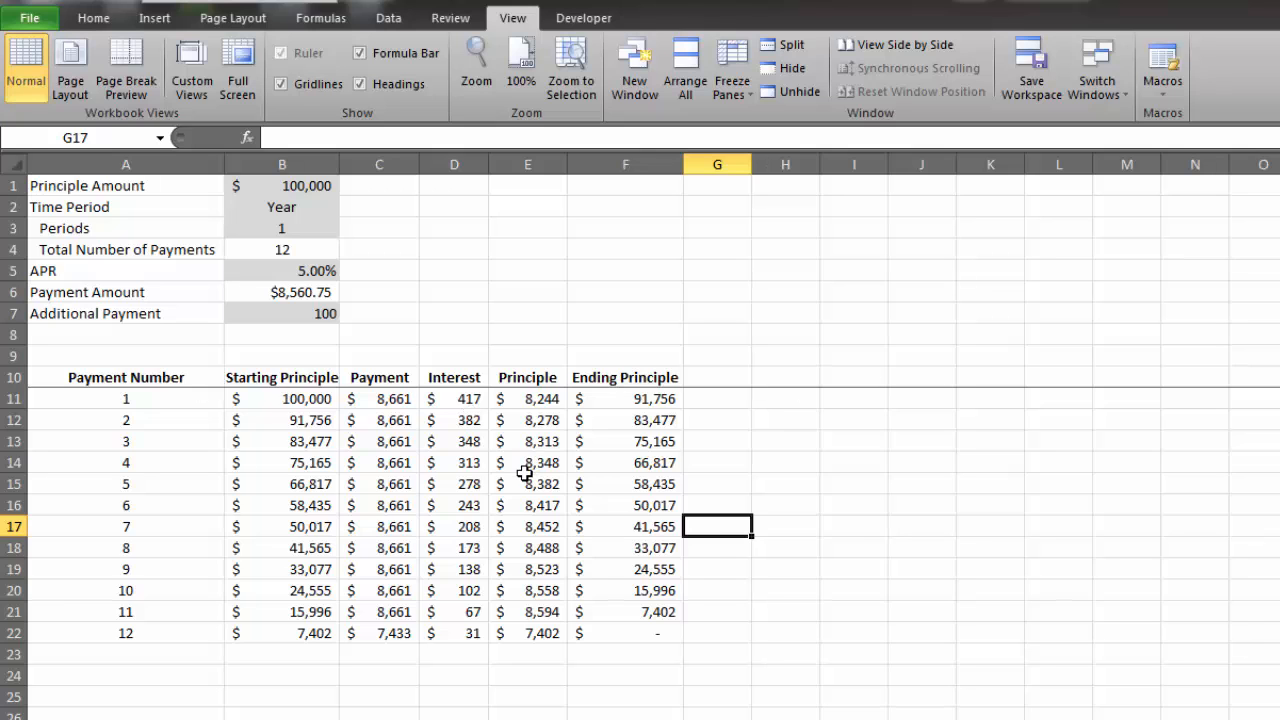
{"action": "scroll", "coordinate": [523, 477], "scroll_direction": "down", "scroll_amount": 3}
{"action": "scroll", "coordinate": [557, 506], "scroll_direction": "up", "scroll_amount": 2}
{"action": "scroll", "coordinate": [566, 524], "scroll_direction": "down", "scroll_amount": 5}
{"action": "scroll", "coordinate": [566, 524], "scroll_direction": "up", "scroll_amount": 6}
- Format the Payment Amount in B6 and the Additional Payment in B7 as Accounting with no decimal places
{"action": "left_click", "coordinate": [314, 290]}
{"action": "left_click", "coordinate": [93, 18]}
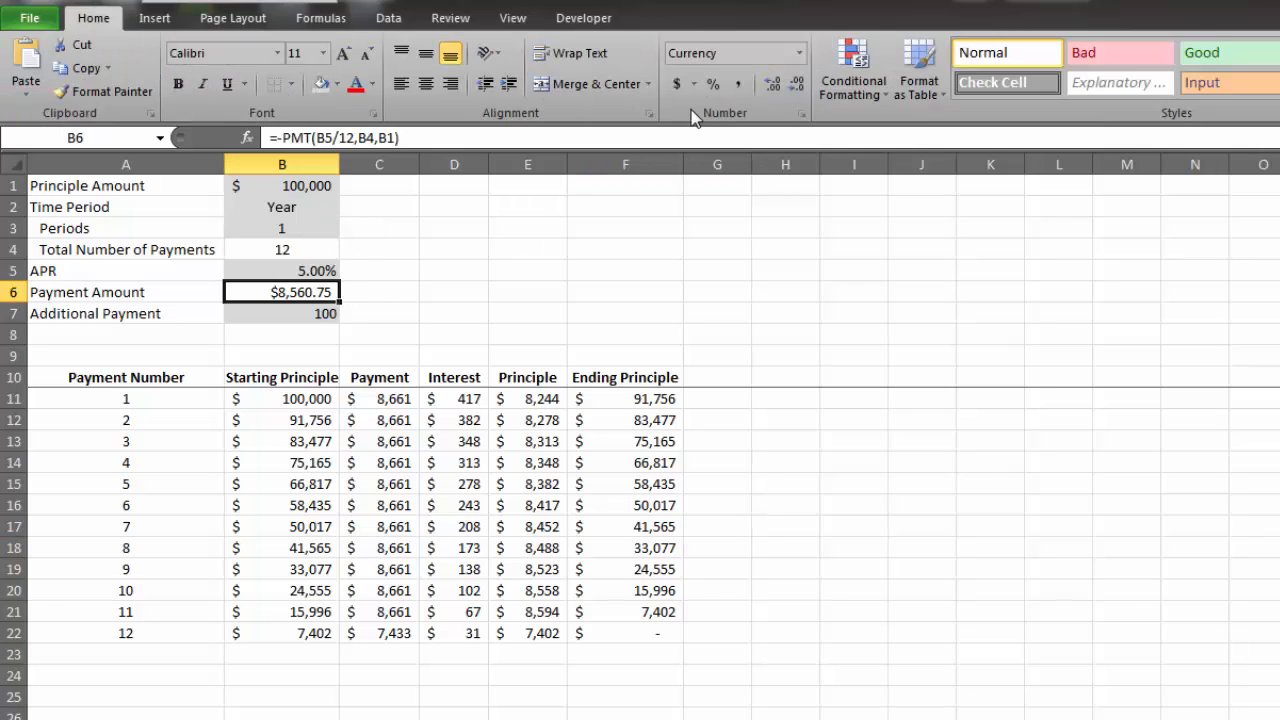
{"action": "left_click", "coordinate": [676, 88]}
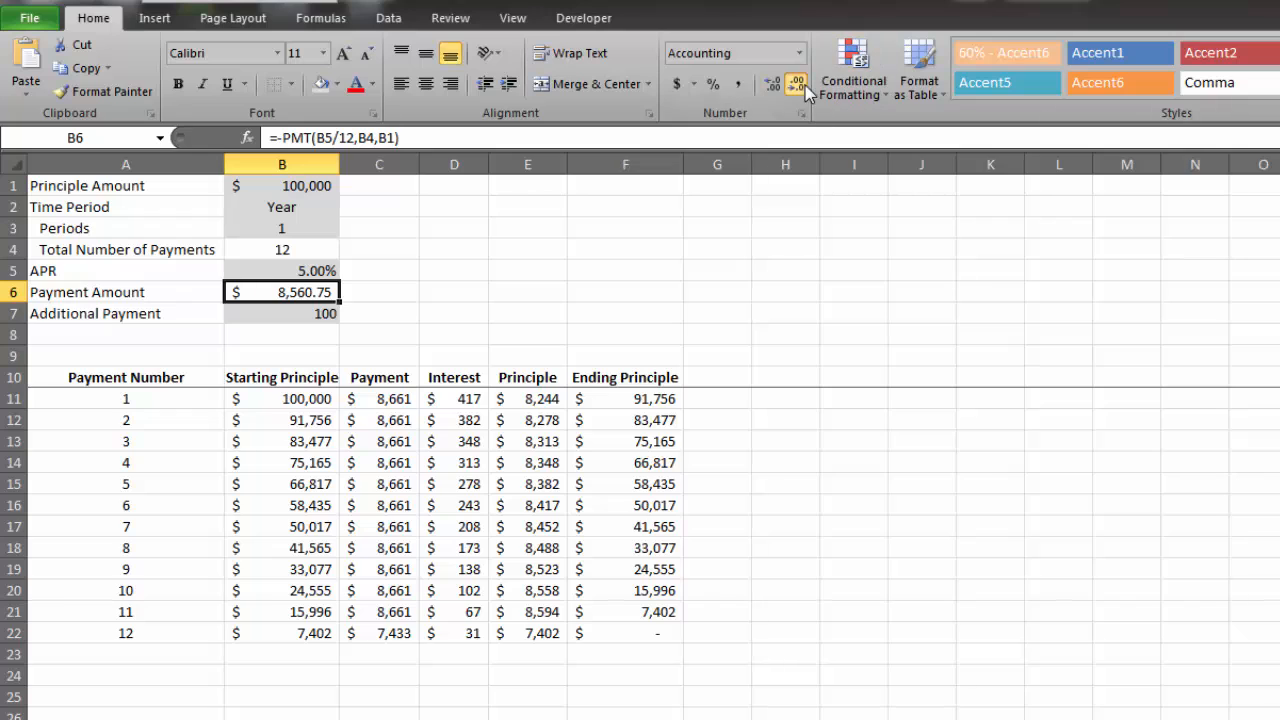
{"action": "double_click", "coordinate": [800, 85]}
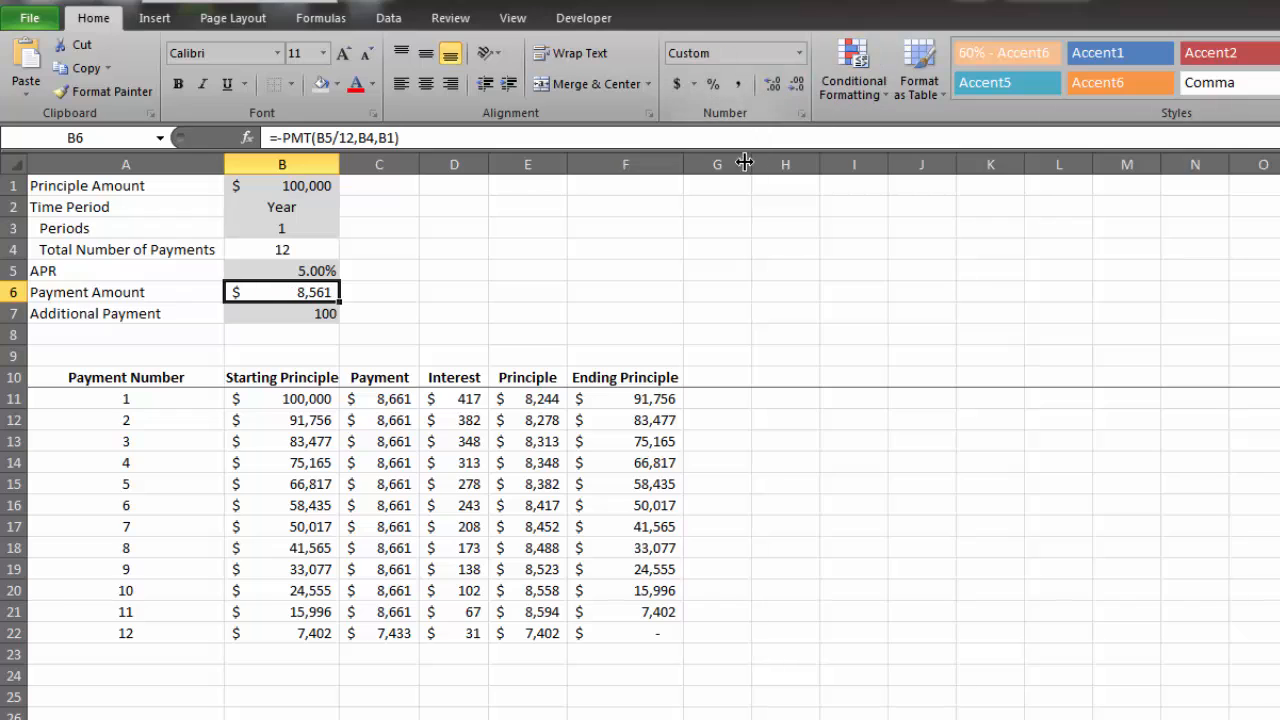
{"action": "left_click", "coordinate": [312, 313]}
{"action": "left_click", "coordinate": [677, 84]}
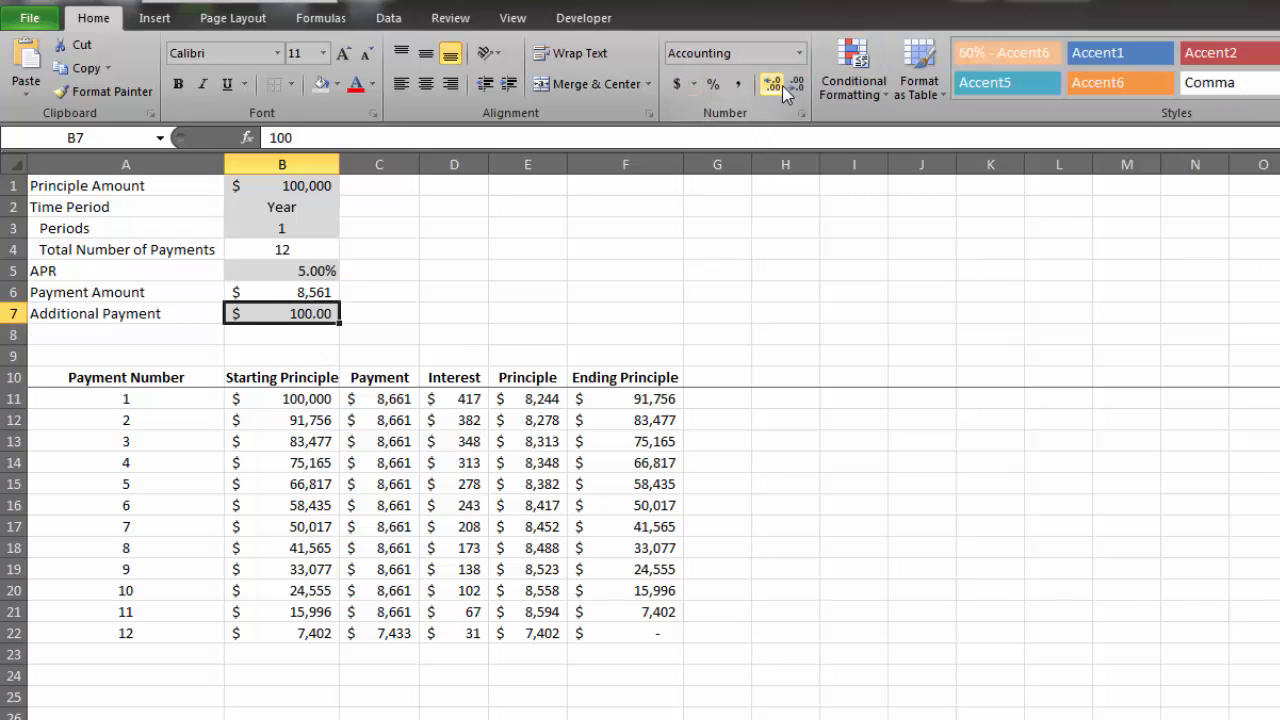
{"action": "double_click", "coordinate": [795, 87]}
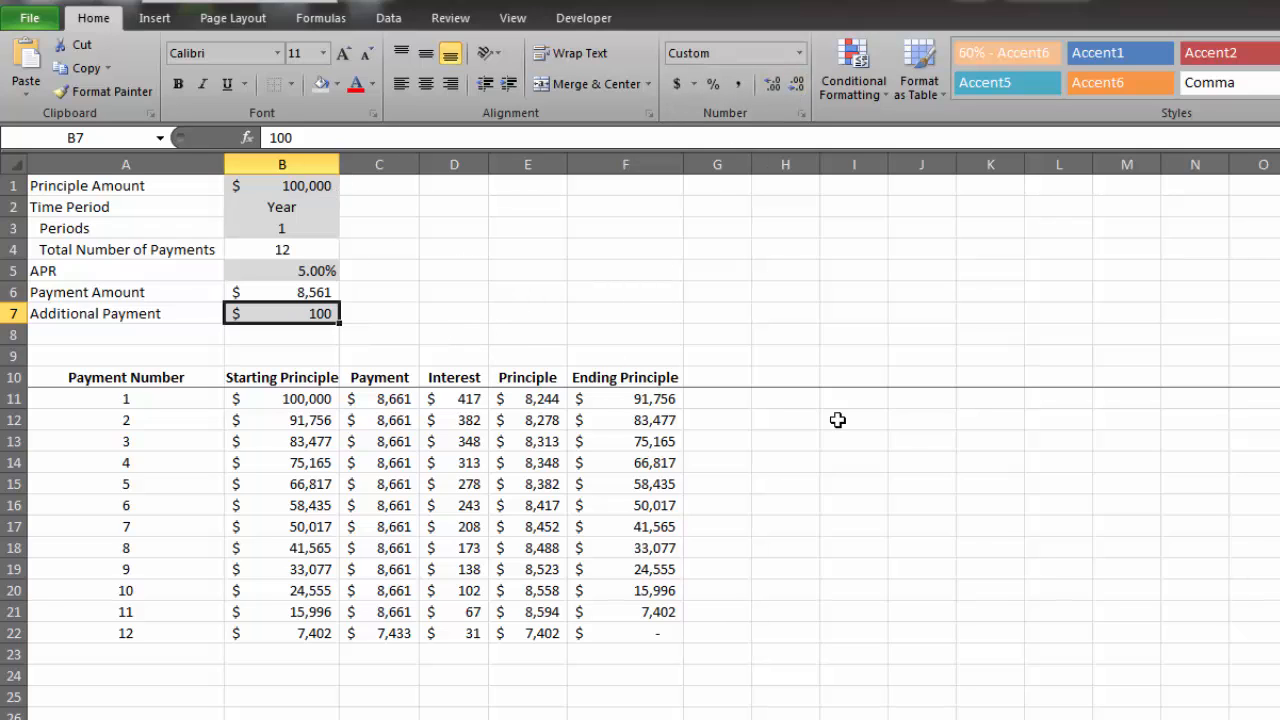
- Enter the label Payments Saved in D2
{"action": "left_click", "coordinate": [541, 318]}
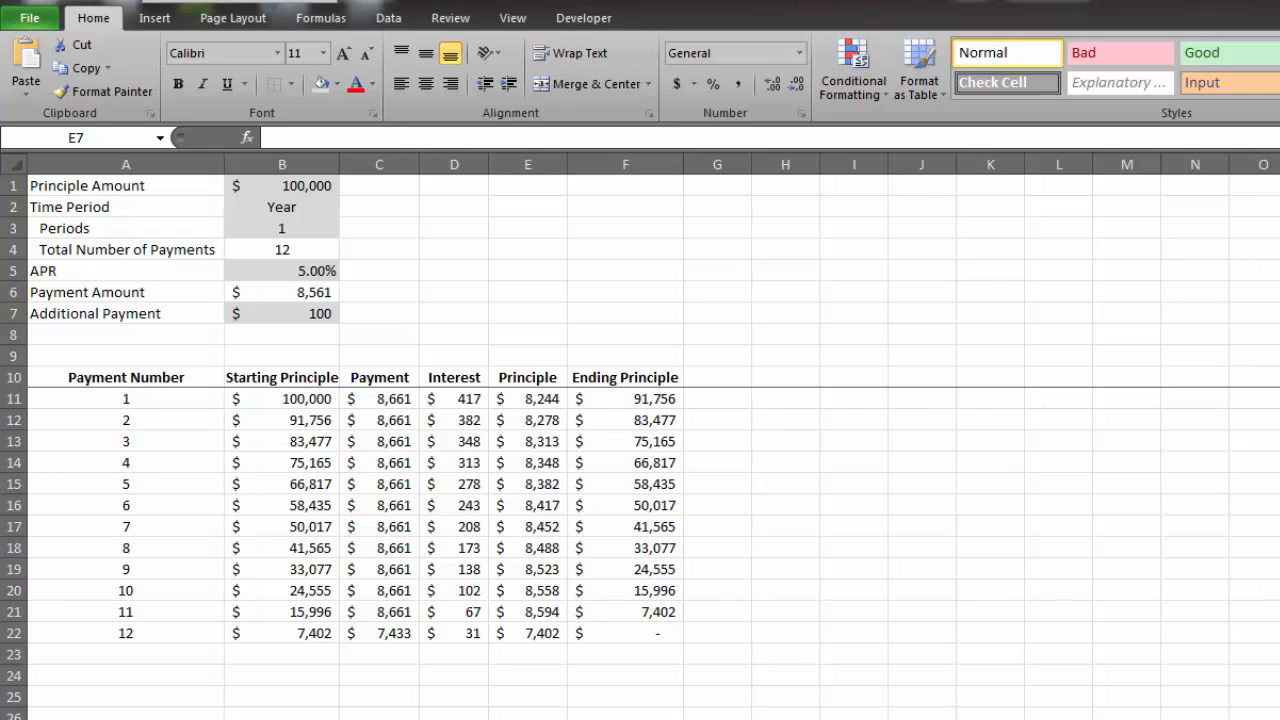
{"action": "left_click", "coordinate": [622, 265]}
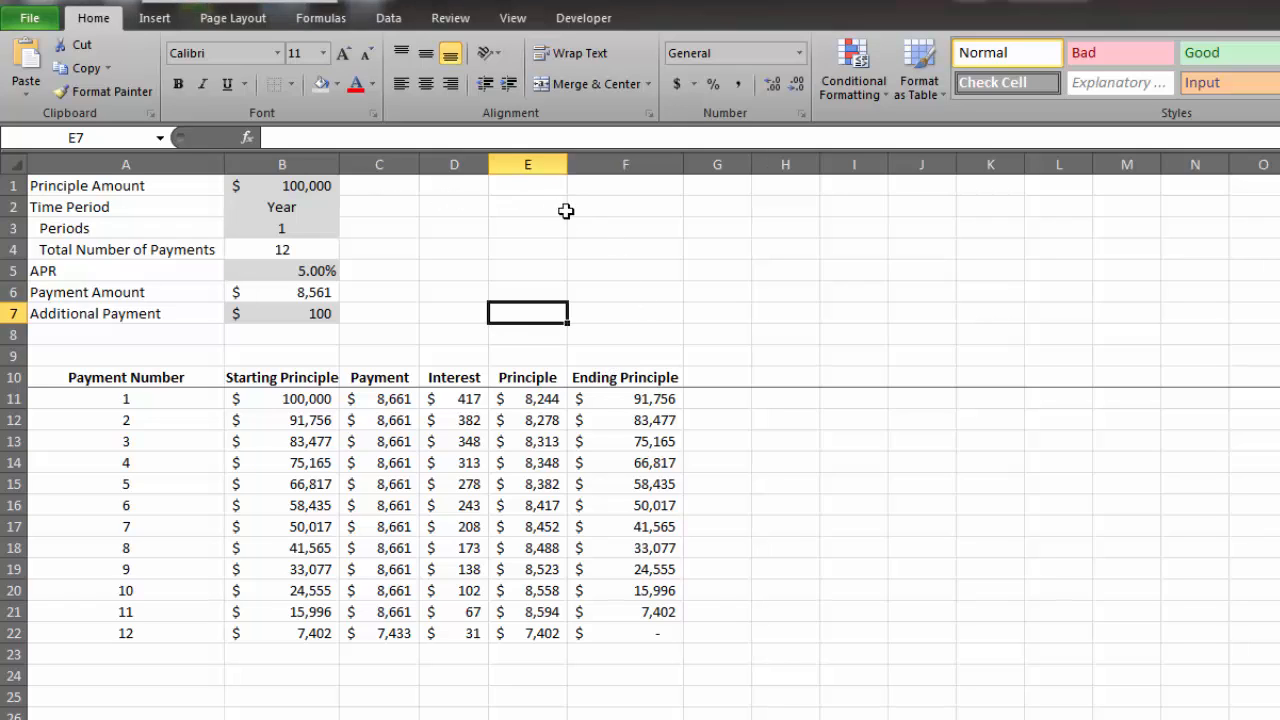
{"action": "left_click", "coordinate": [452, 207]}
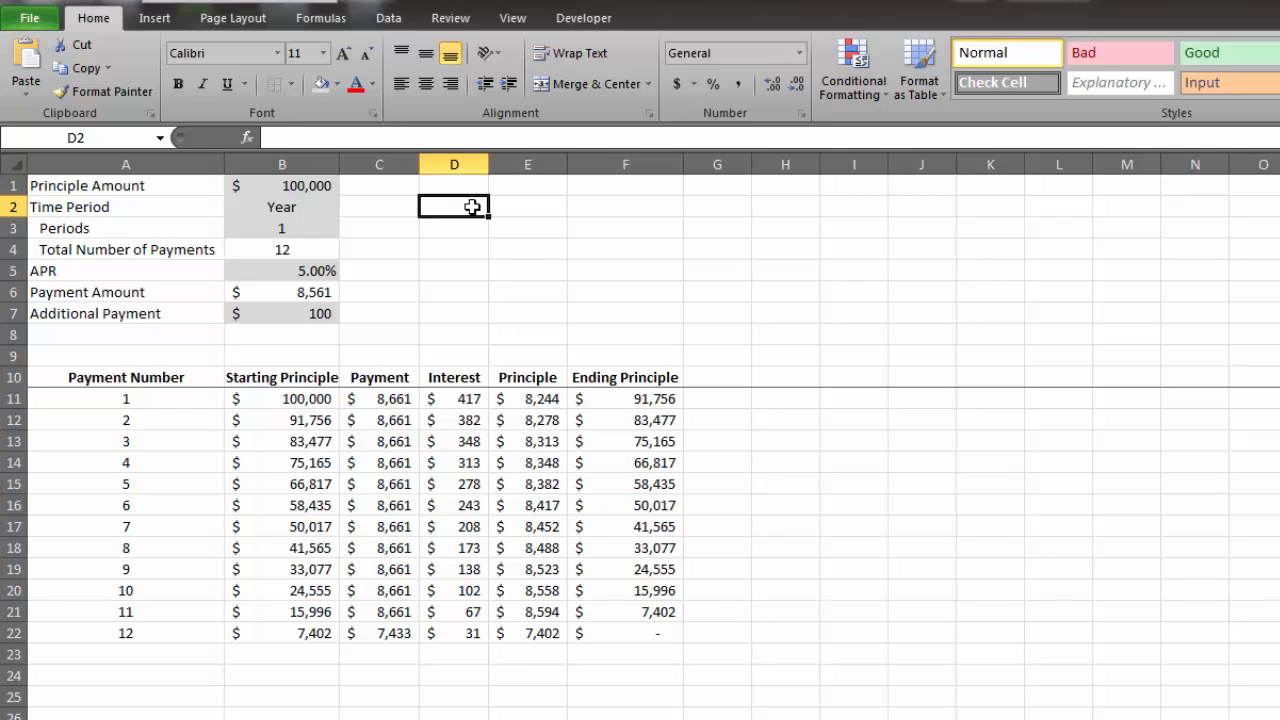
{"action": "type", "text": "Payment"}
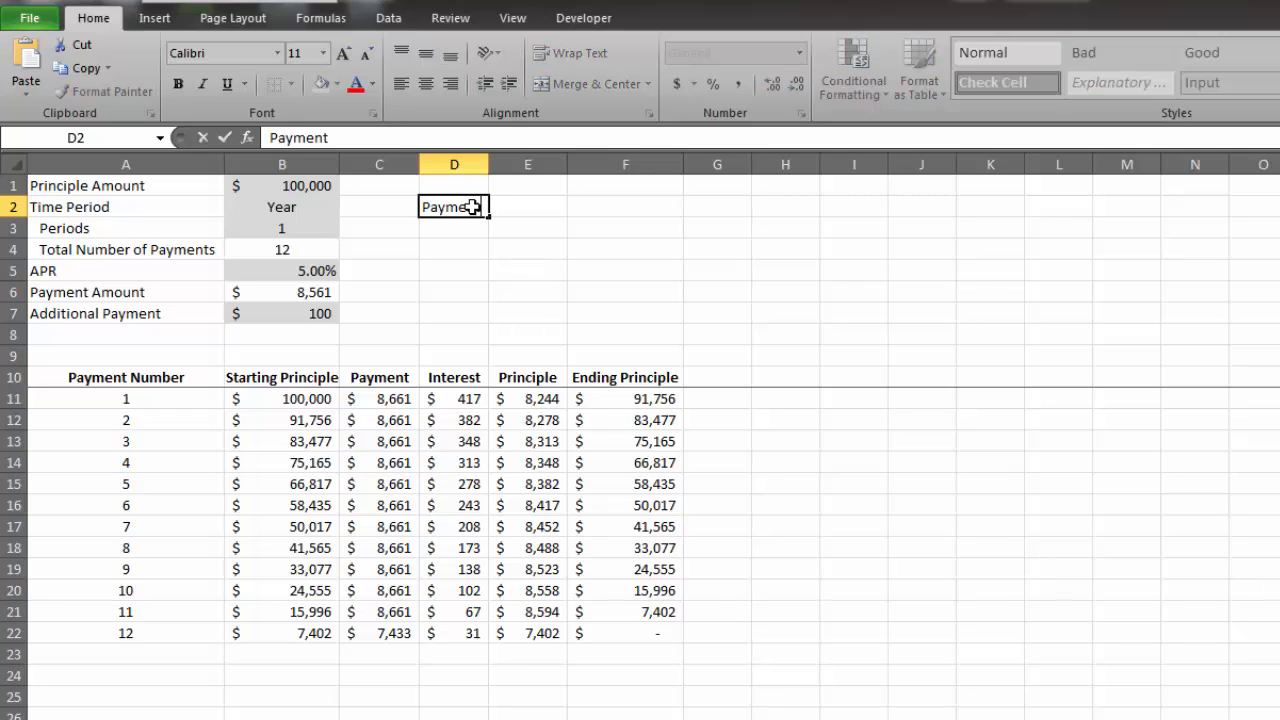
{"action": "type", "text": "s Saved"}
{"action": "key", "text": "Return"}
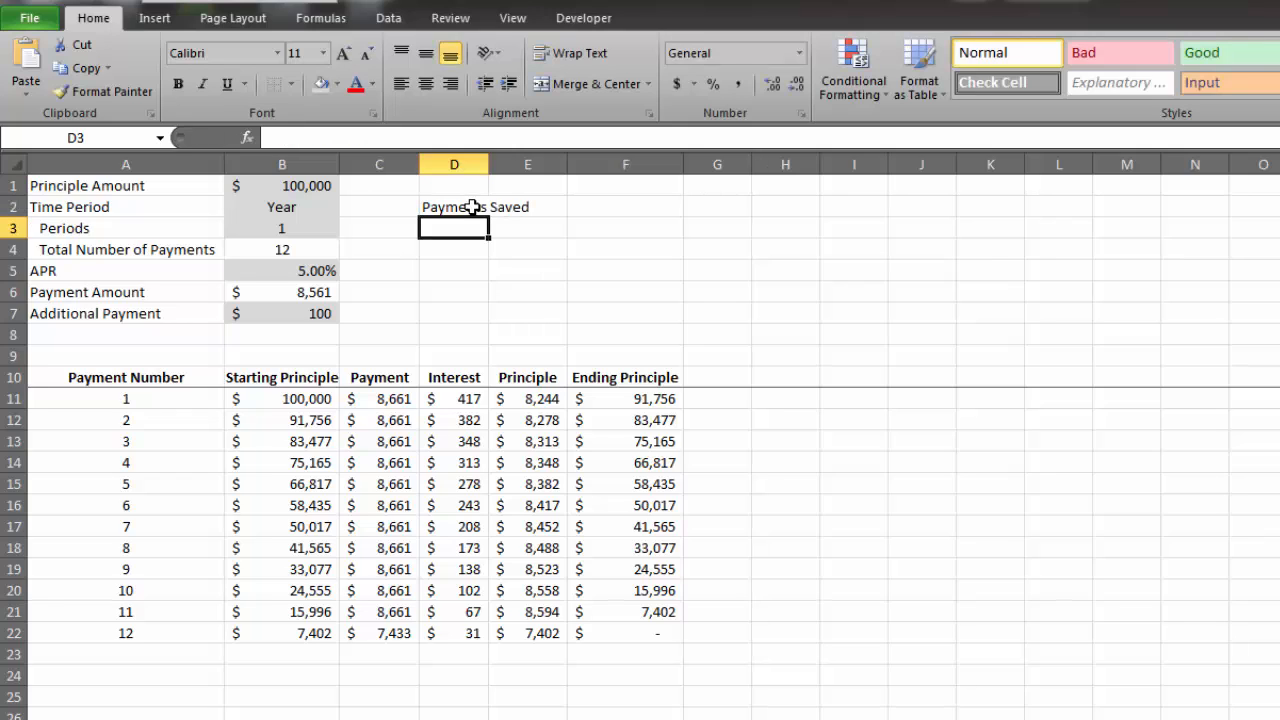
- Enter the label Interest Saved in D3 and autofit column D to the labels
{"action": "type", "text": "Intereest"}
{"action": "key", "text": "BackSpace"}
{"action": "key", "text": "BackSpace"}
{"action": "key", "text": "BackSpace"}
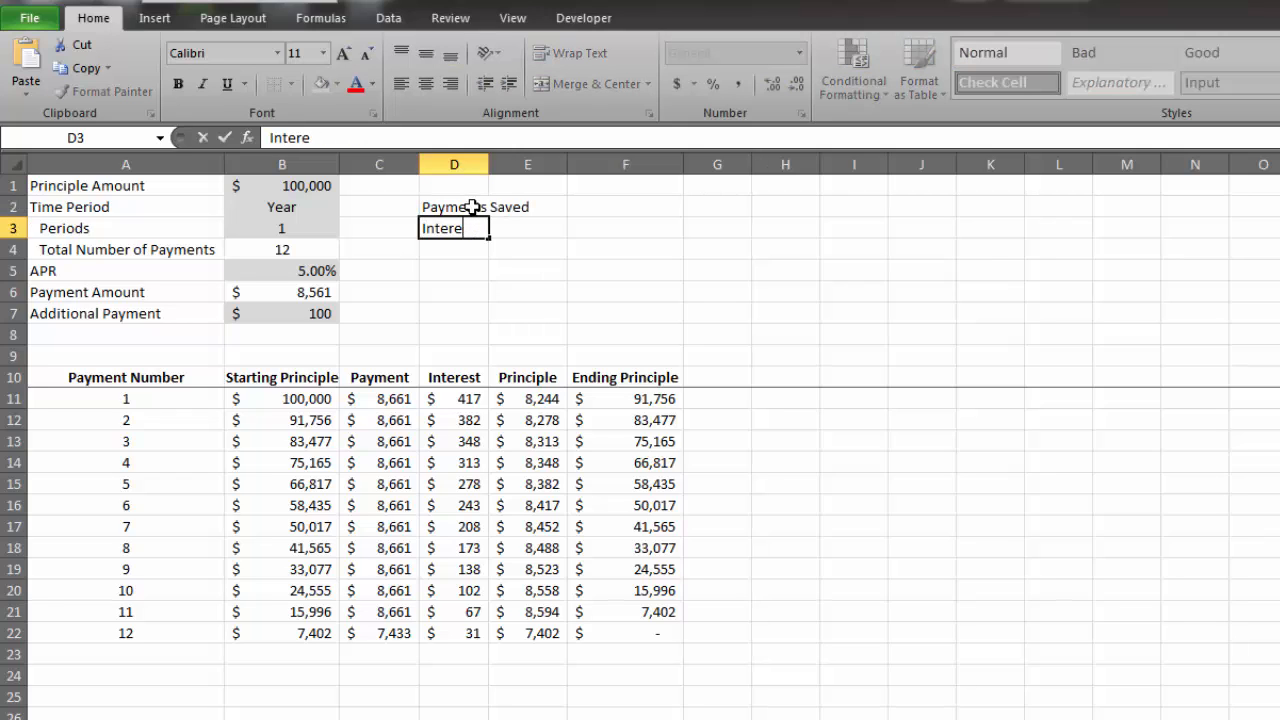
{"action": "type", "text": "st Saved"}
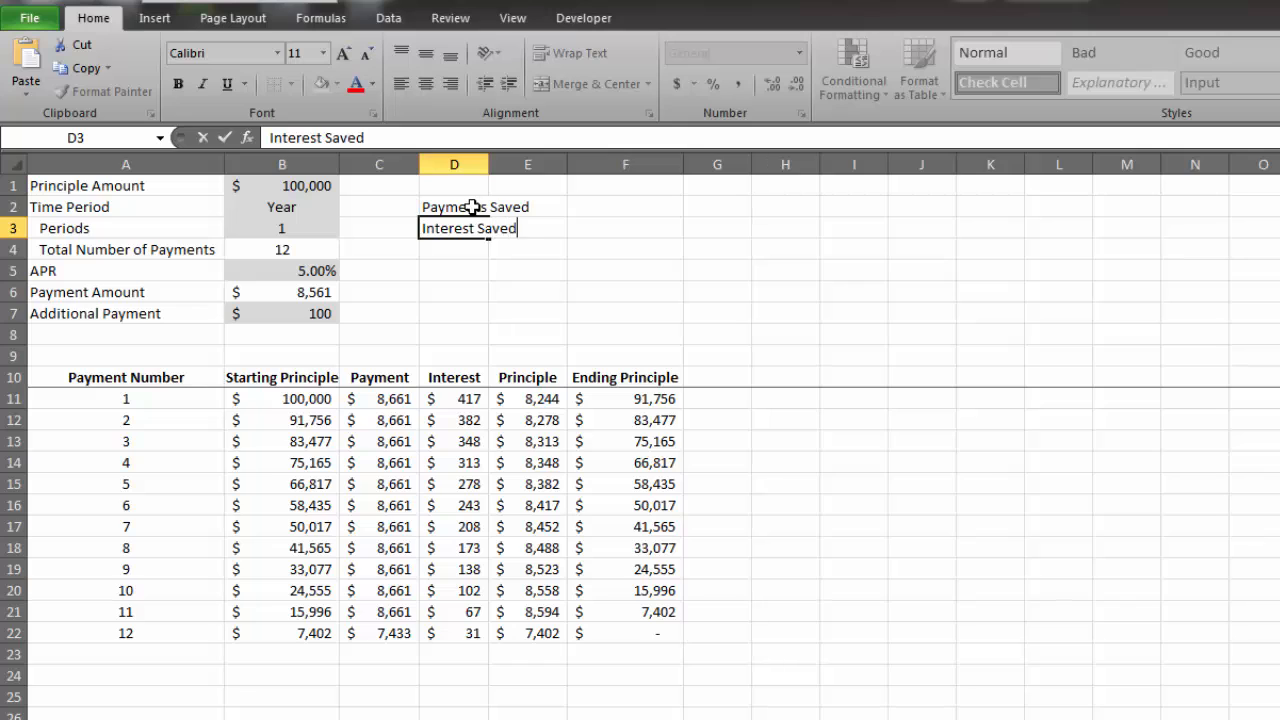
{"action": "key", "text": "Return"}
{"action": "double_click", "coordinate": [489, 163]}
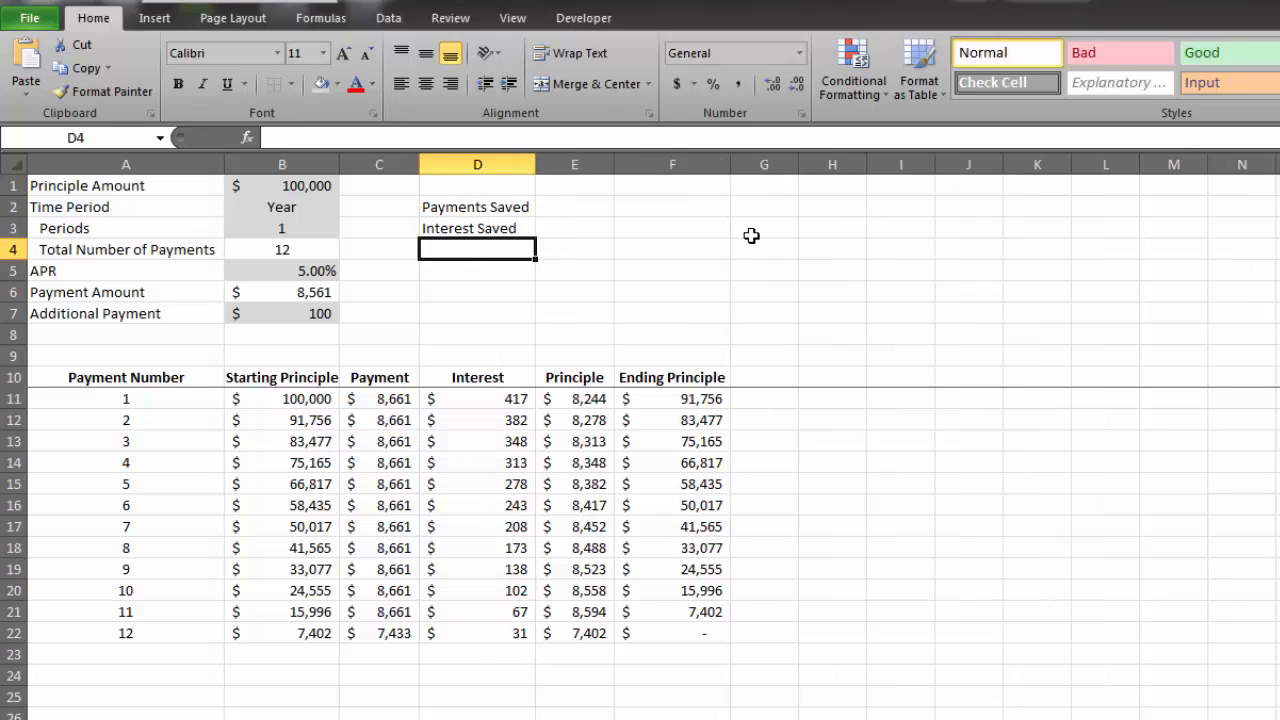
{"action": "left_click", "coordinate": [751, 232]}
- Calculate Payments Saved in E2 with the formula =B4-MAX(A11:A1122)
{"action": "left_click", "coordinate": [591, 208]}
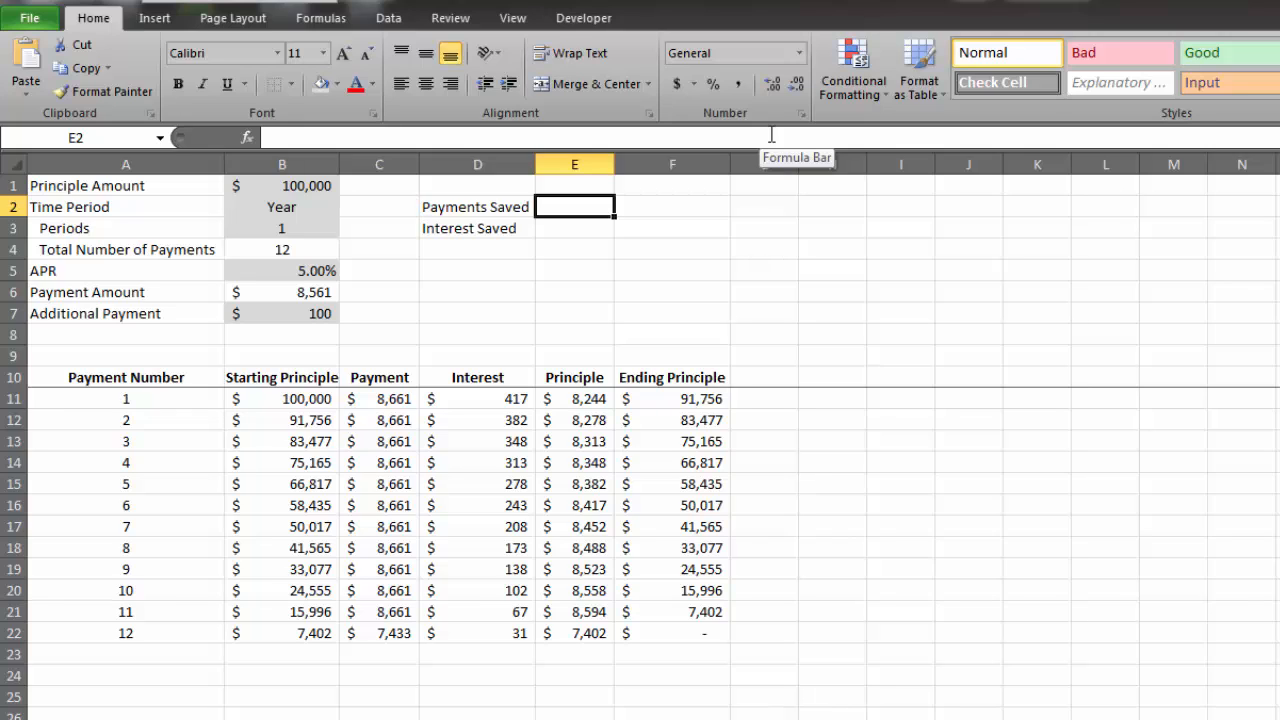
{"action": "type", "text": "="}
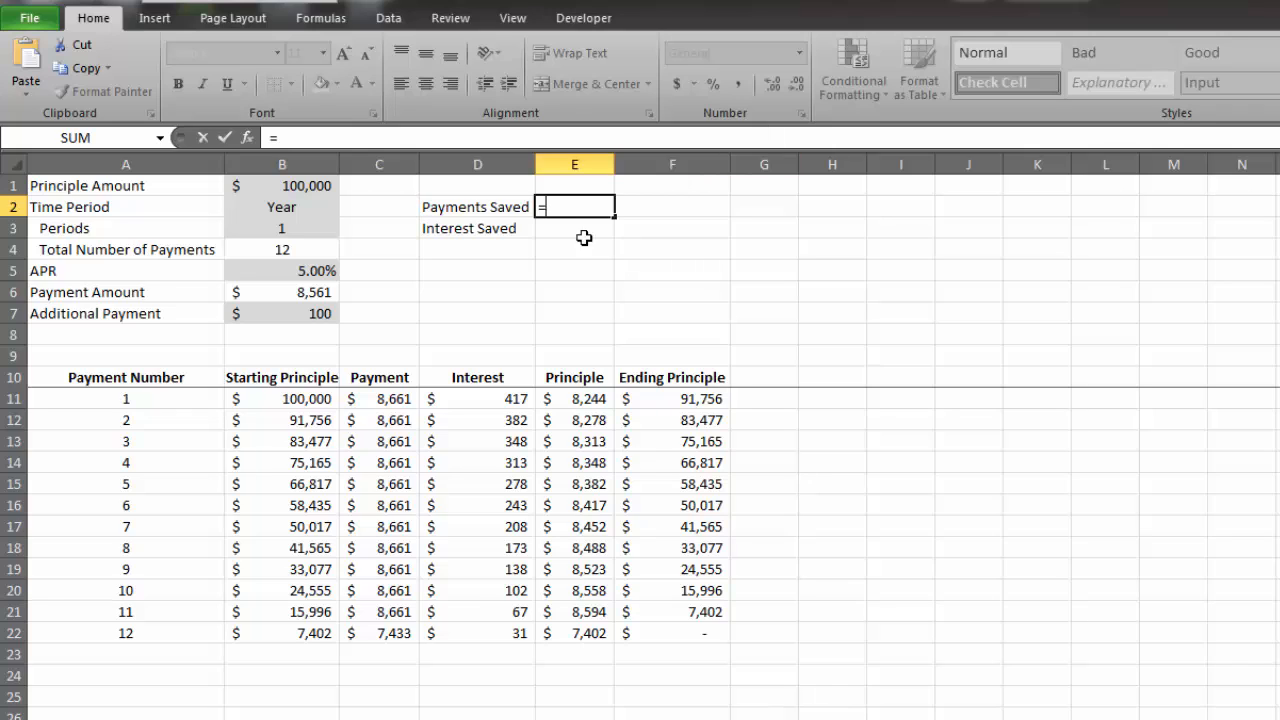
{"action": "left_click", "coordinate": [300, 249]}
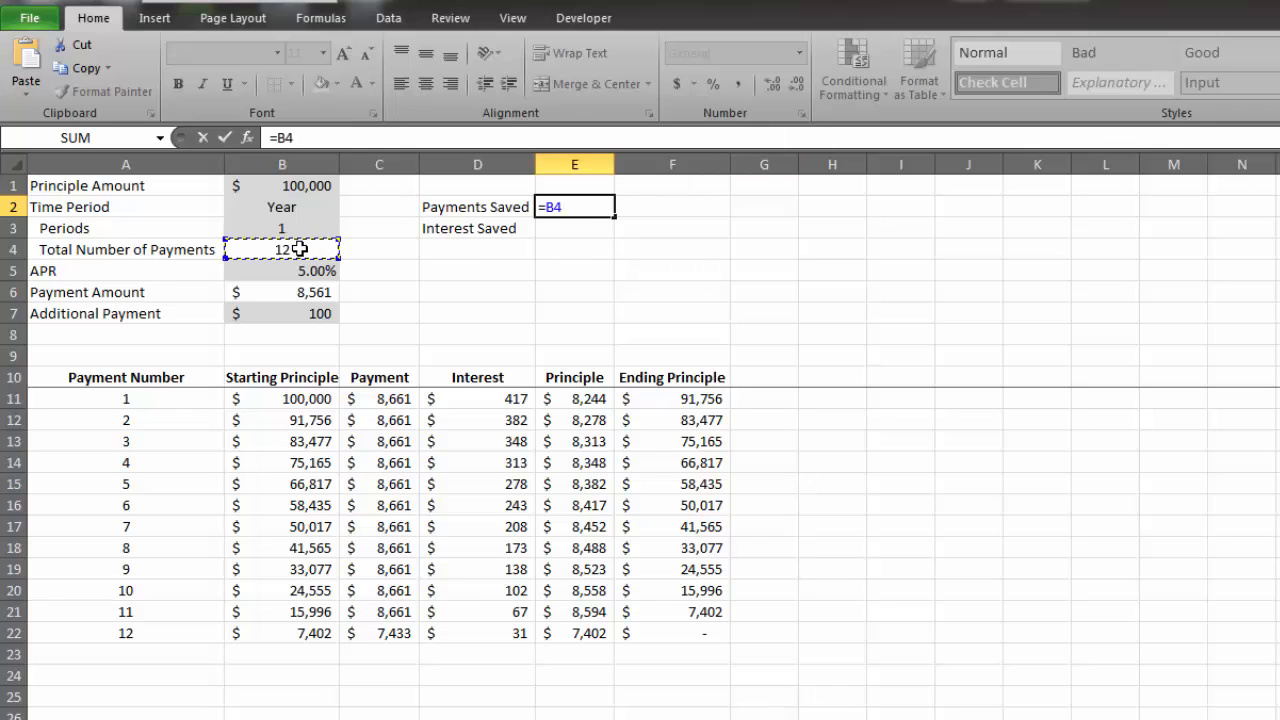
{"action": "type", "text": "="}
{"action": "type", "text": "max"}
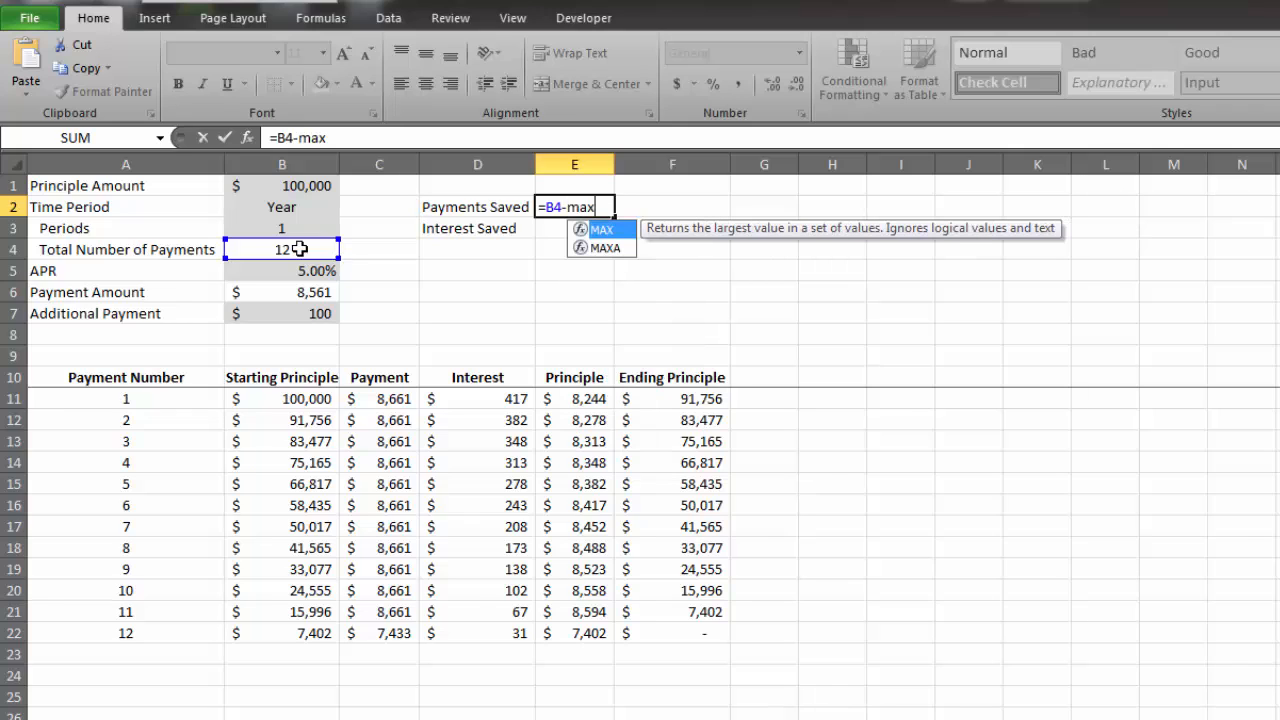
{"action": "type", "text": "("}
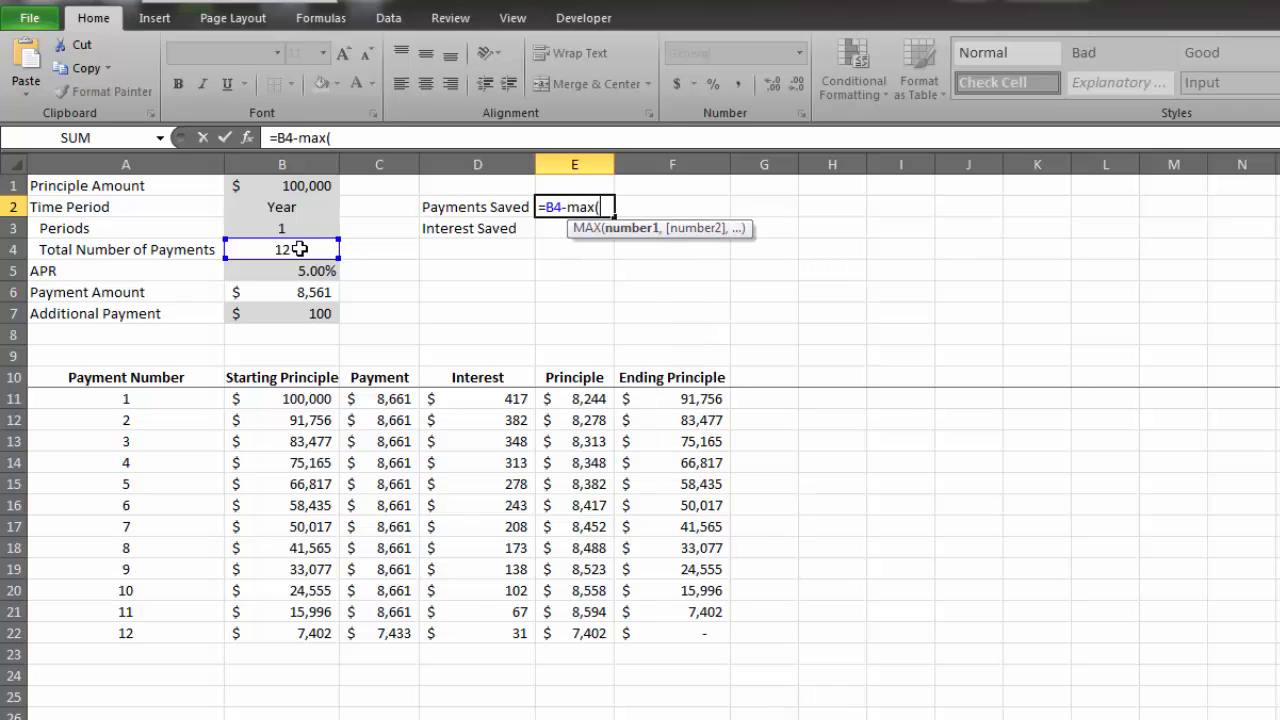
{"action": "left_click", "coordinate": [172, 399]}
{"action": "key", "text": "ctrl+shift+Down"}
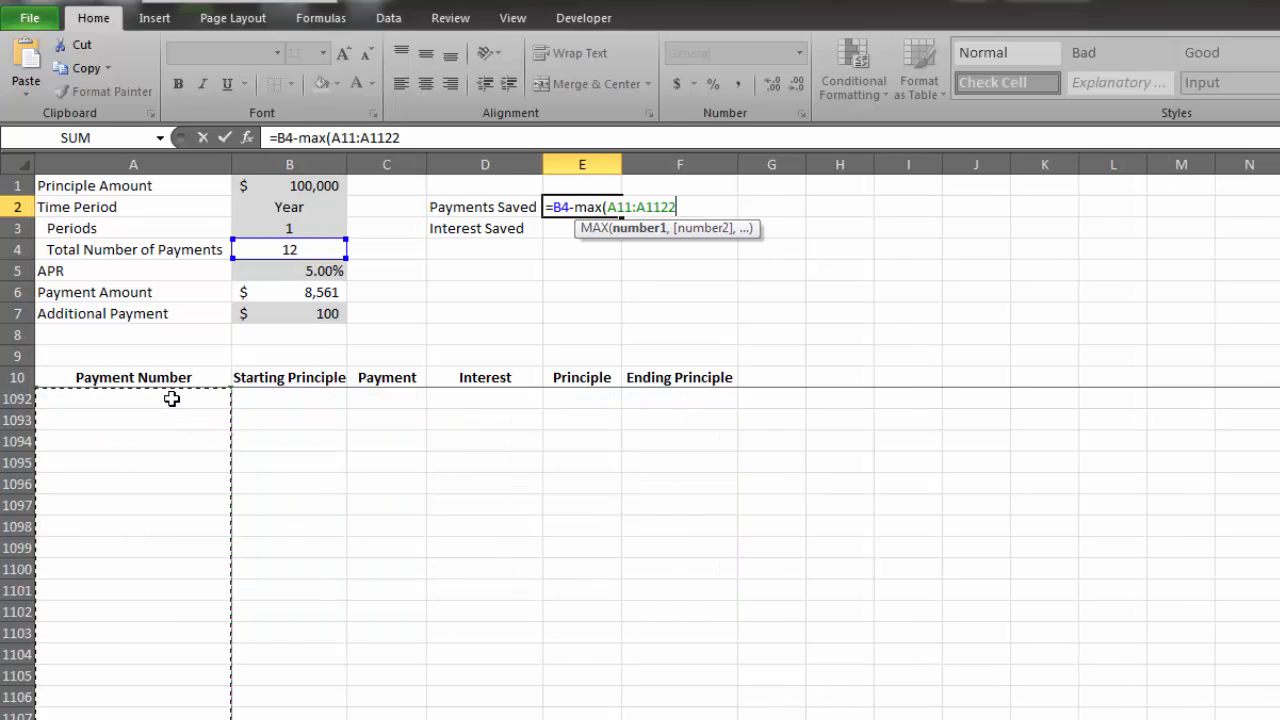
{"action": "type", "text": ")"}
{"action": "key", "text": "Return"}
{"action": "left_click", "coordinate": [590, 271]}
{"action": "scroll", "coordinate": [590, 271], "scroll_direction": "up", "scroll_amount": 5}
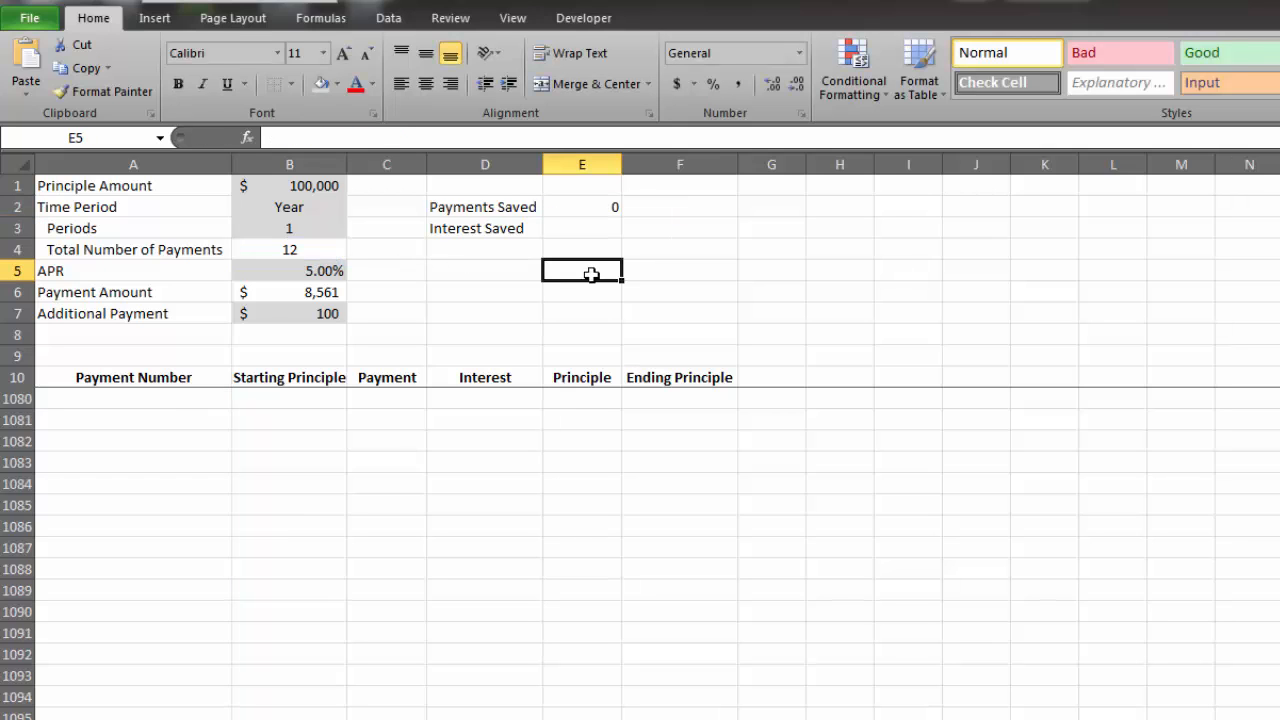
{"action": "left_click", "coordinate": [590, 208]}
- Calculate Interest Saved in E3 with the formula =B6*B4-SUM(C11:C1122)
{"action": "left_click", "coordinate": [592, 227]}
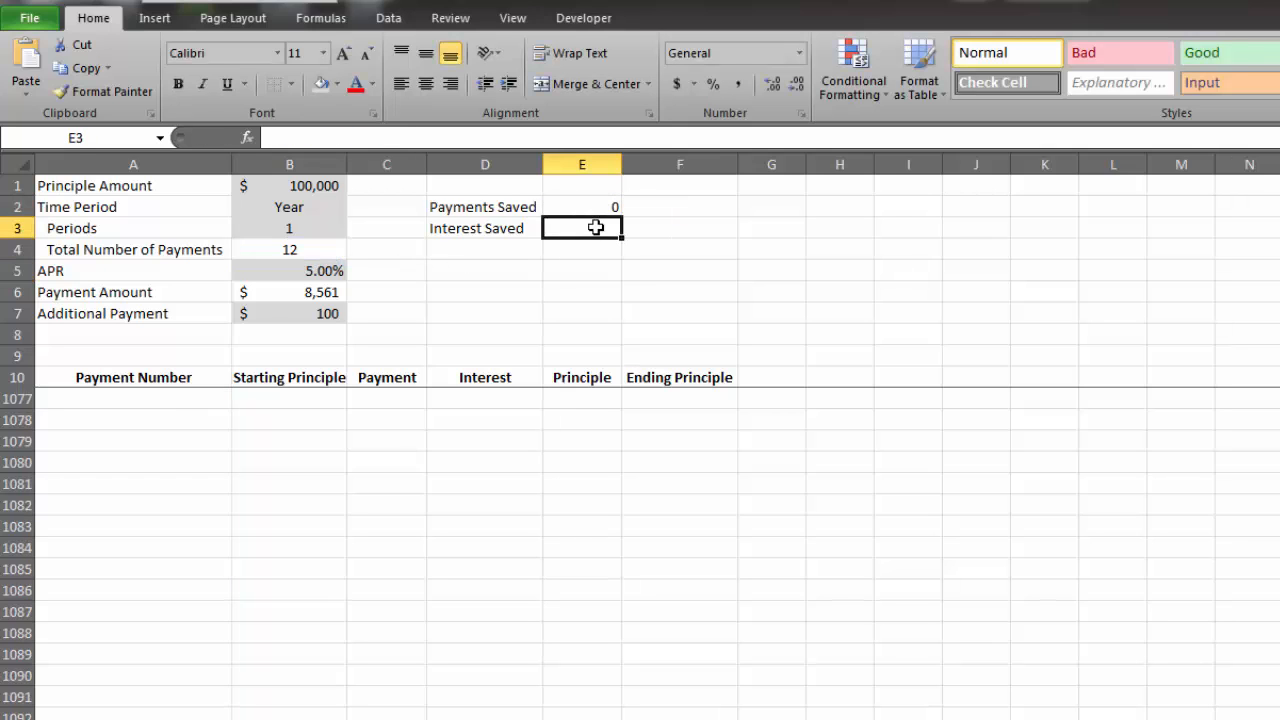
{"action": "left_click", "coordinate": [586, 524]}
{"action": "key", "text": "ctrl+Up"}
{"action": "key", "text": "Down"}
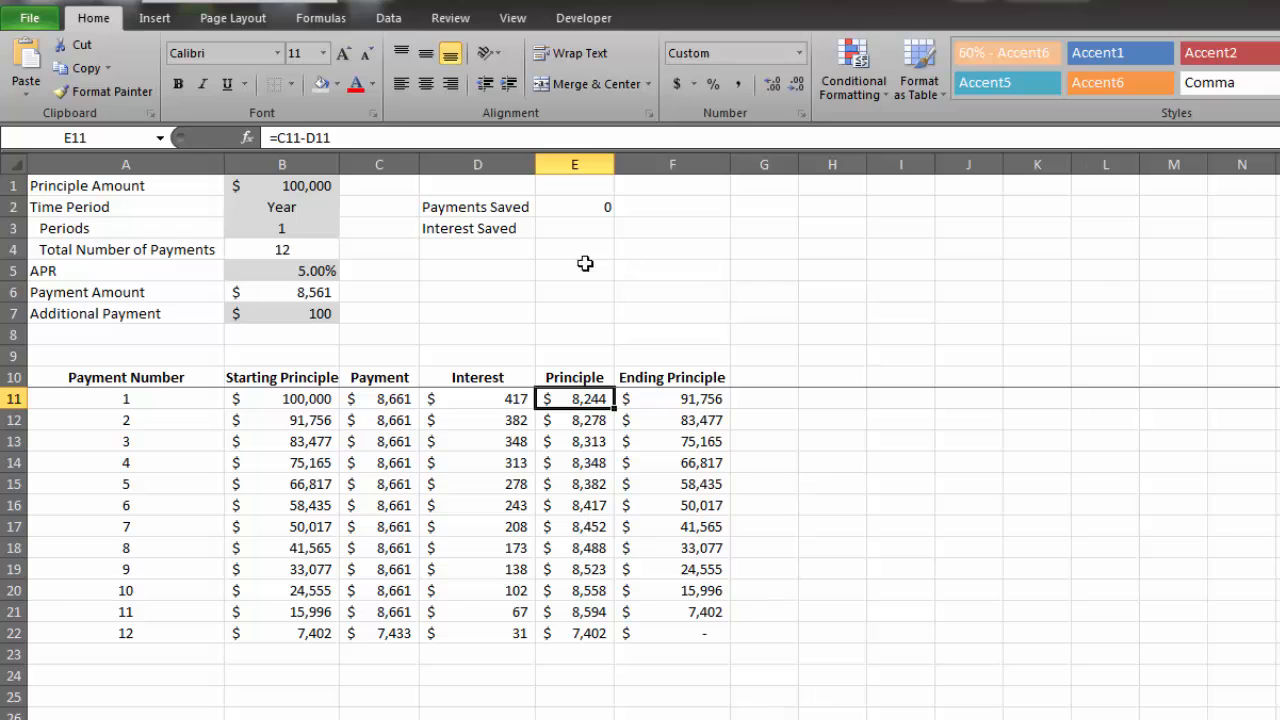
{"action": "left_click", "coordinate": [580, 231]}
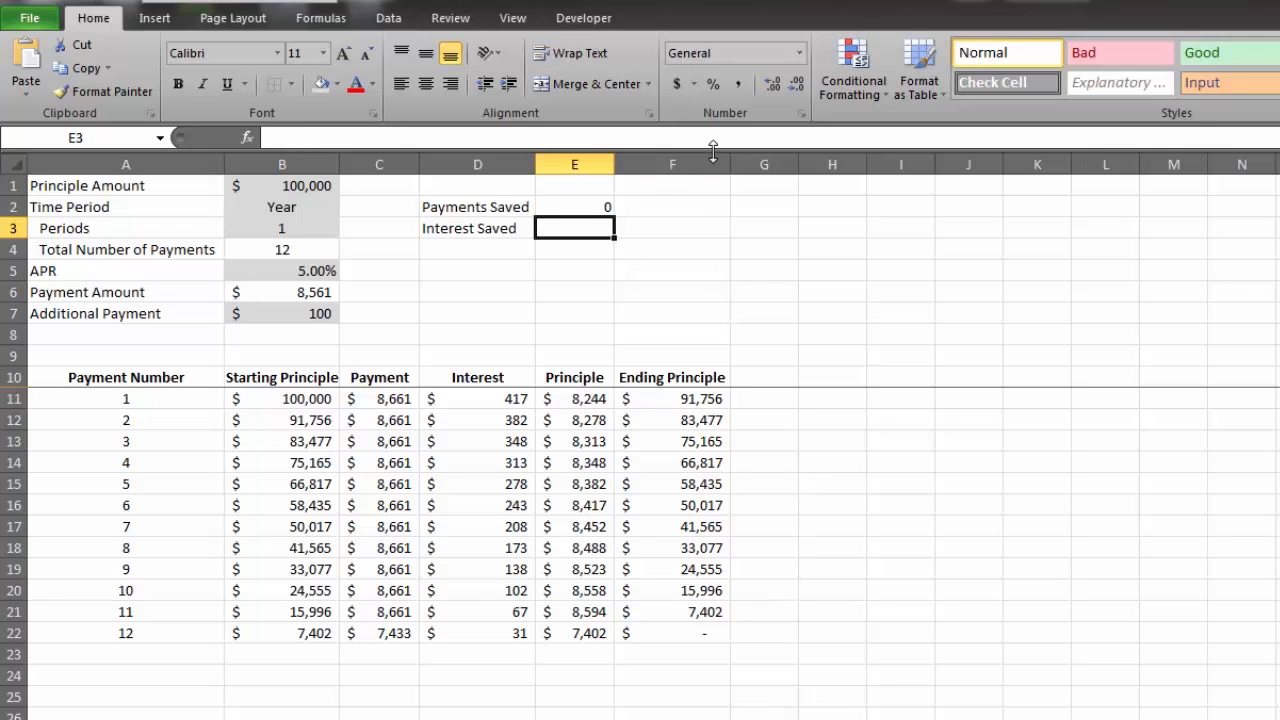
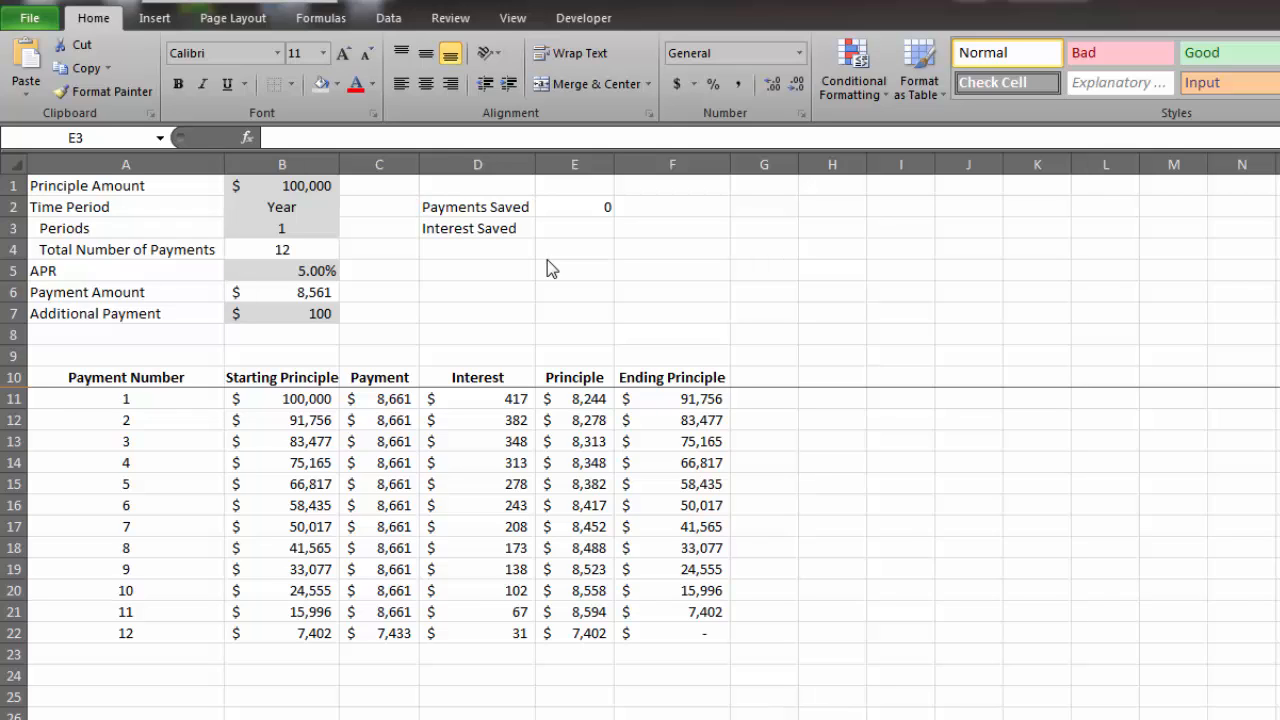
{"action": "left_click", "coordinate": [570, 227]}
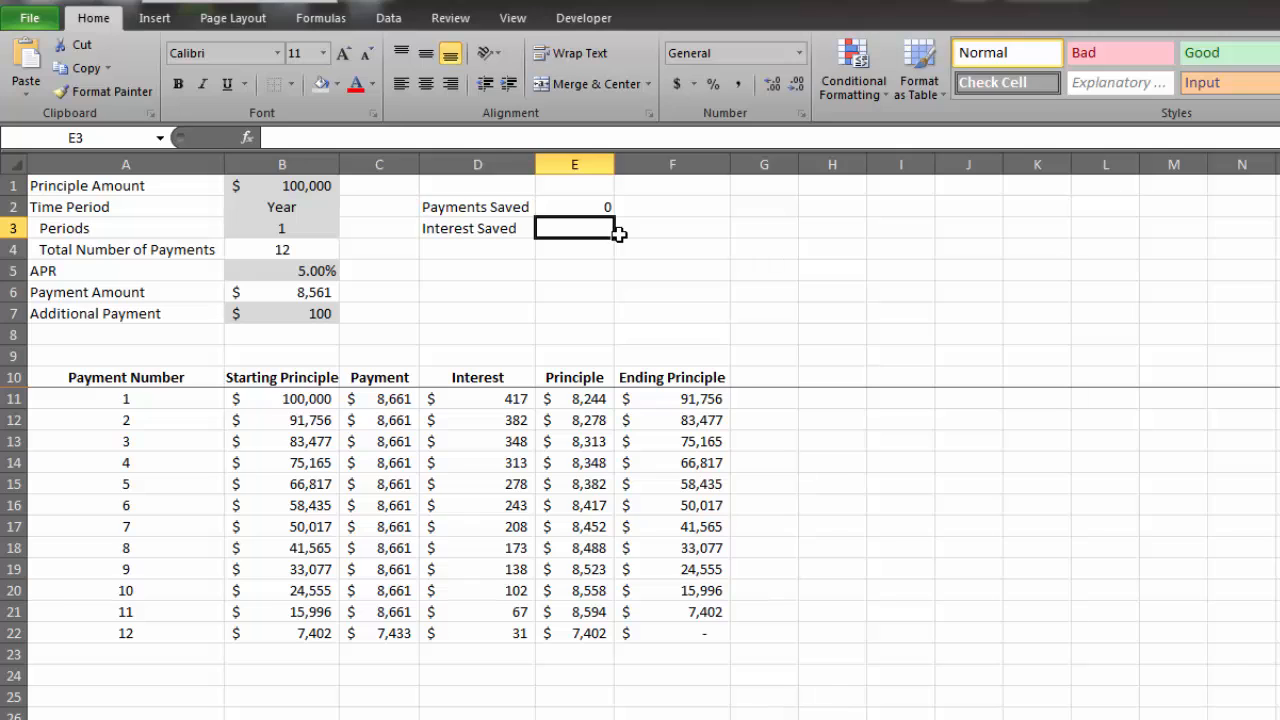
{"action": "type", "text": "="}
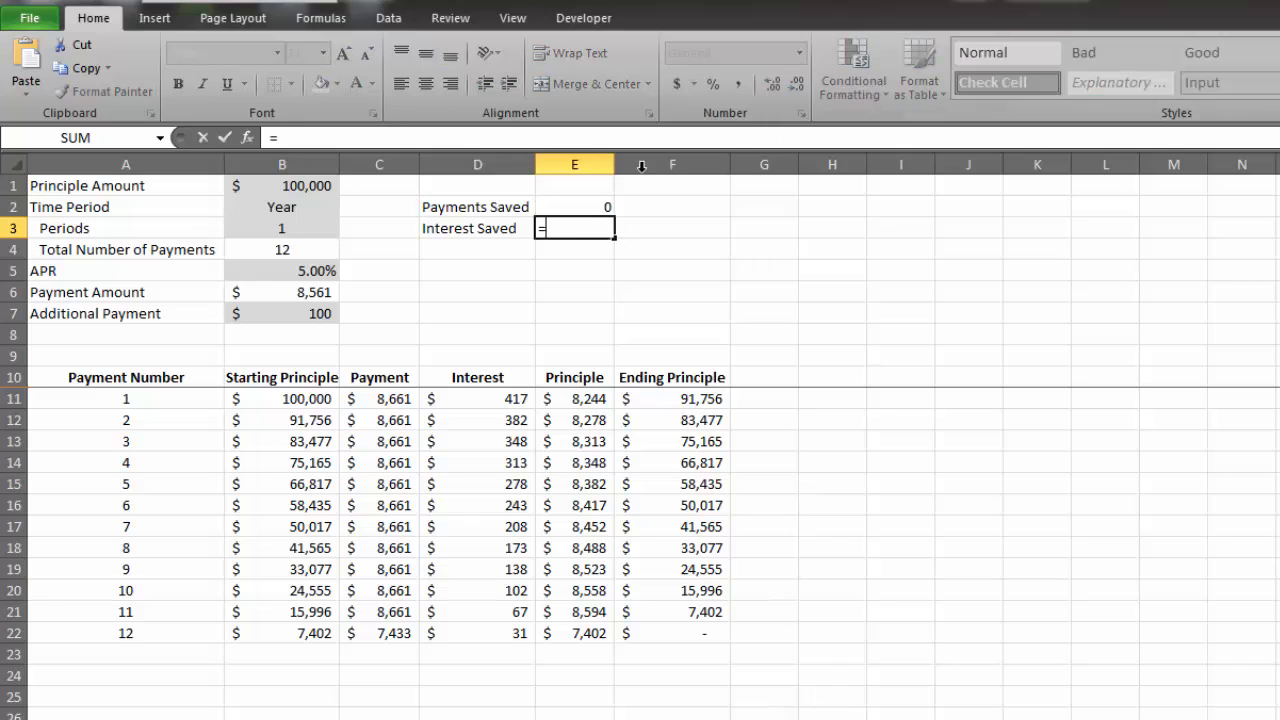
{"action": "left_click", "coordinate": [311, 291]}
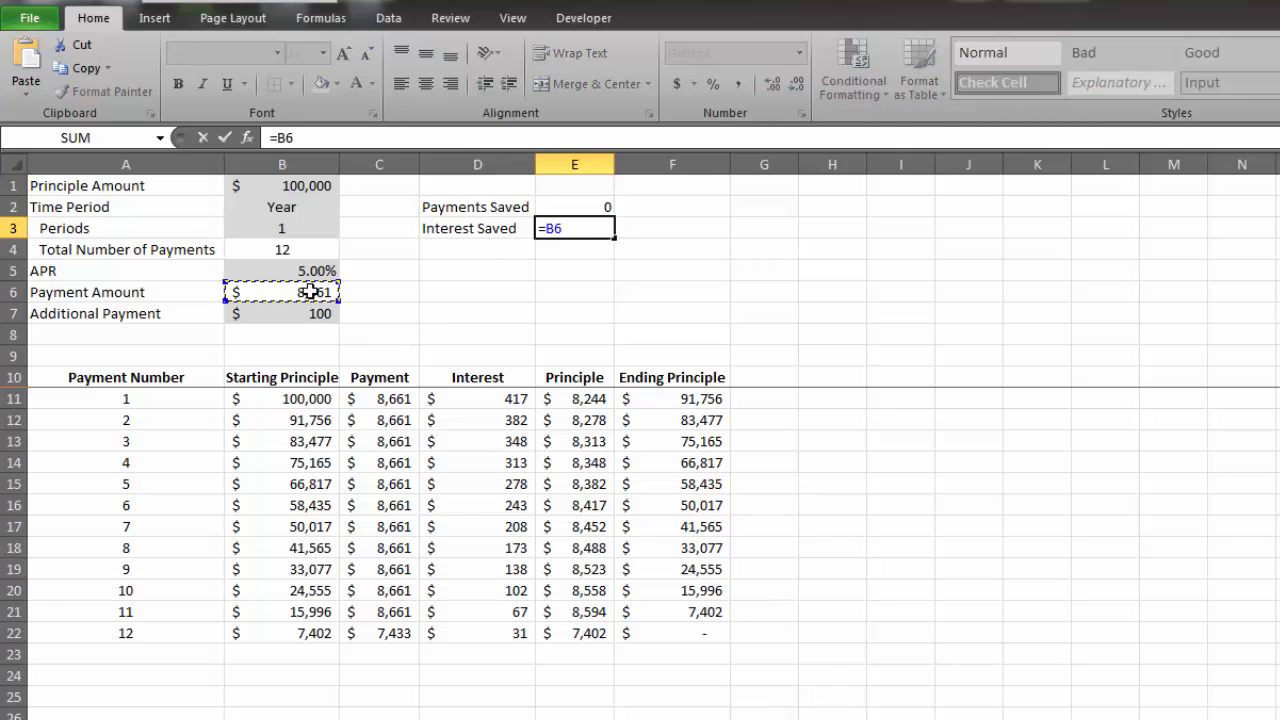
{"action": "type", "text": "*"}
{"action": "left_click", "coordinate": [296, 250]}
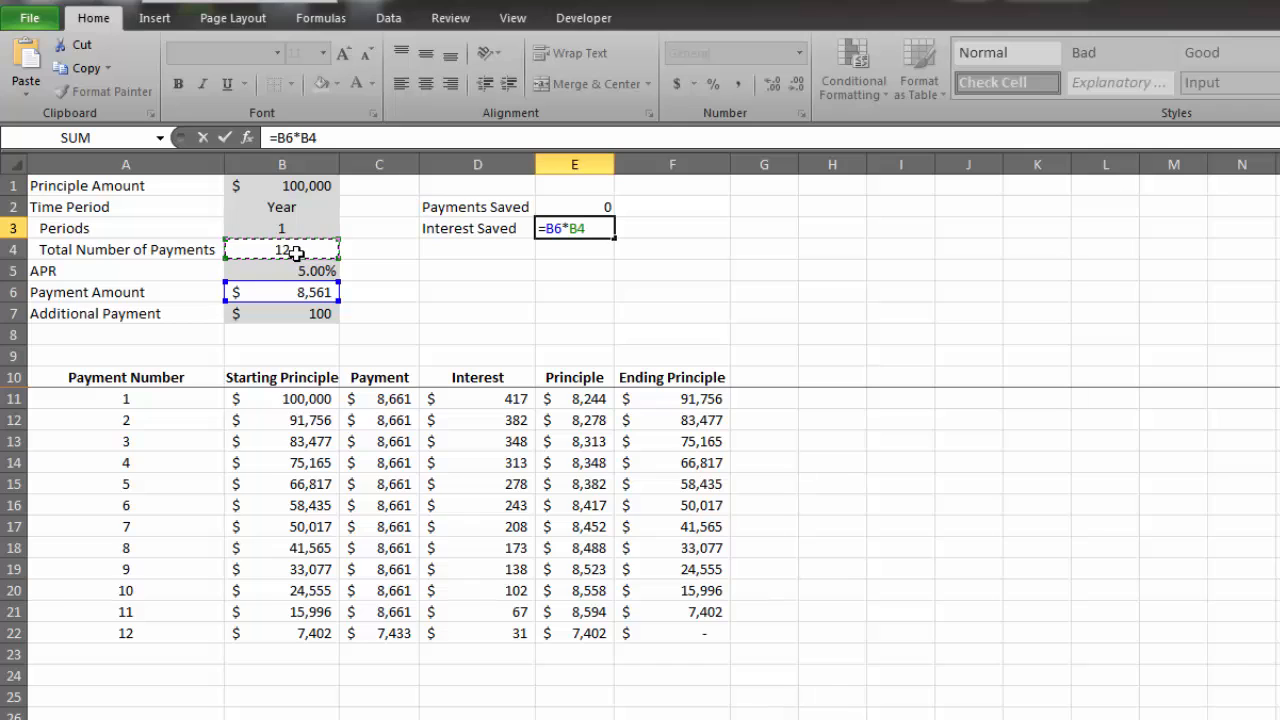
{"action": "type", "text": "-sum"}
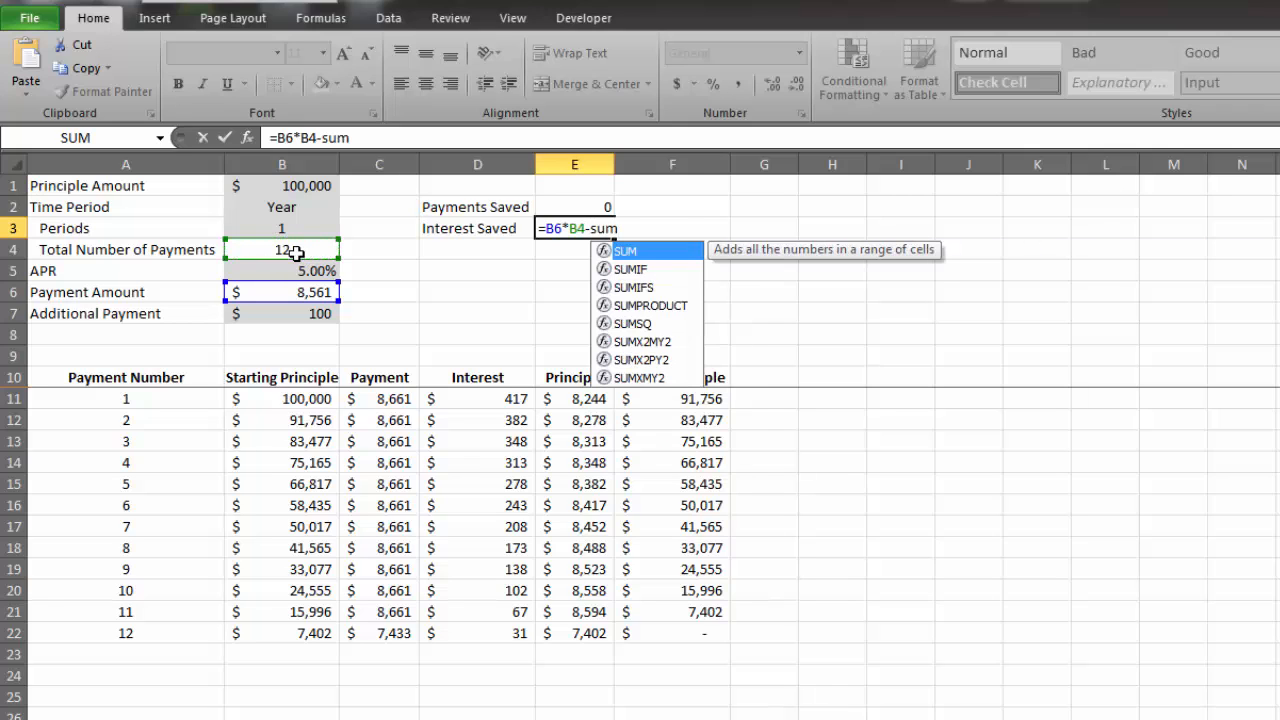
{"action": "type", "text": "("}
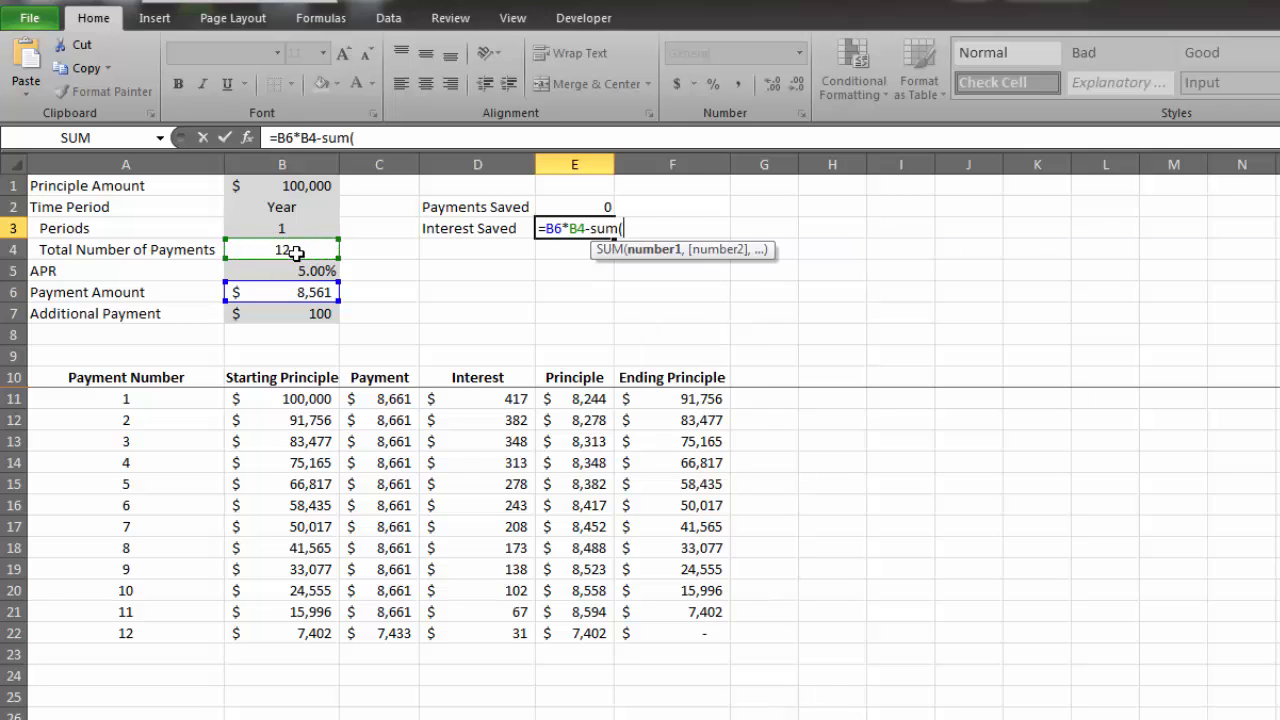
{"action": "left_click", "coordinate": [384, 402]}
{"action": "left_click_drag", "start_coordinate": [384, 402], "coordinate": [384, 403]}
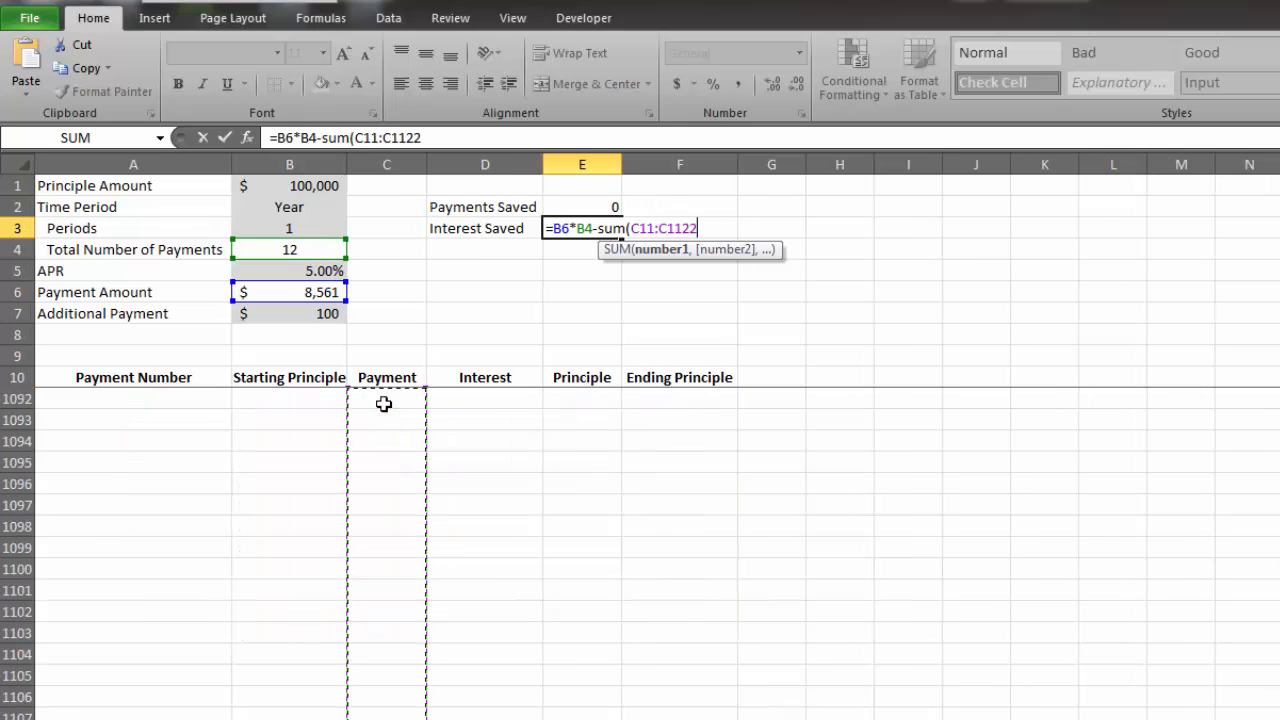
{"action": "type", "text": ")"}
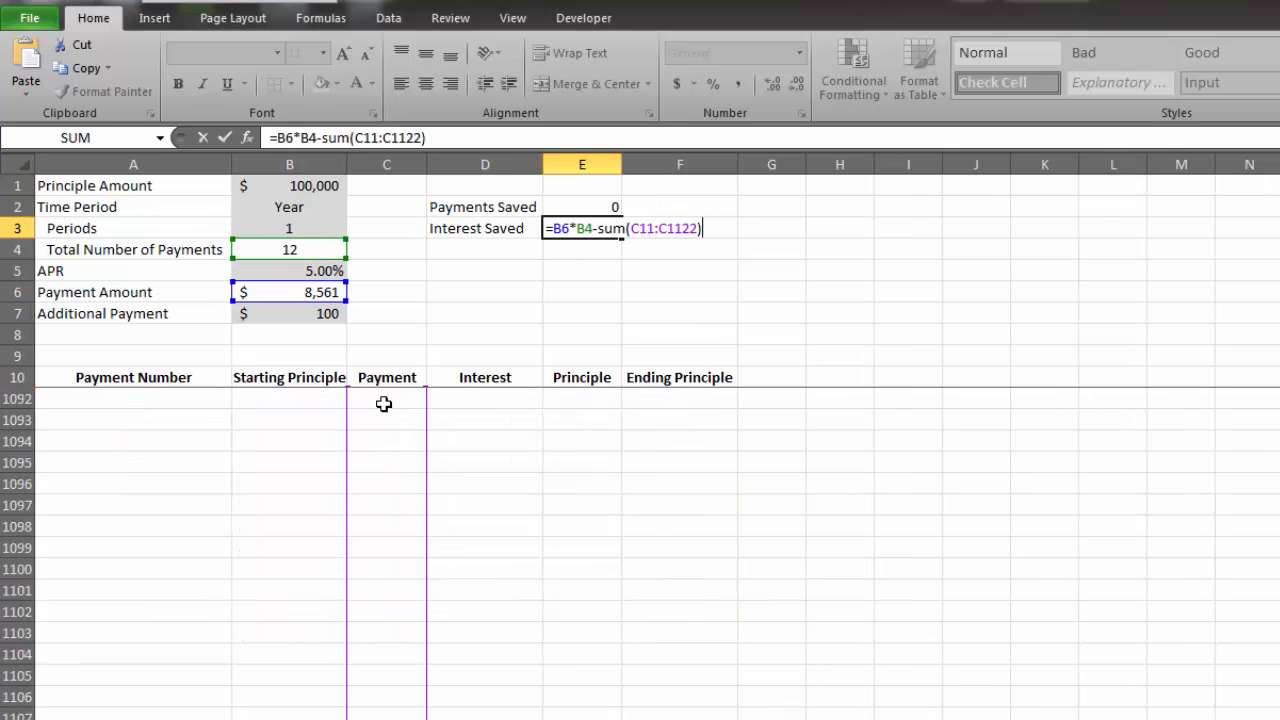
{"action": "key", "text": "Return"}
{"action": "left_click", "coordinate": [660, 262]}
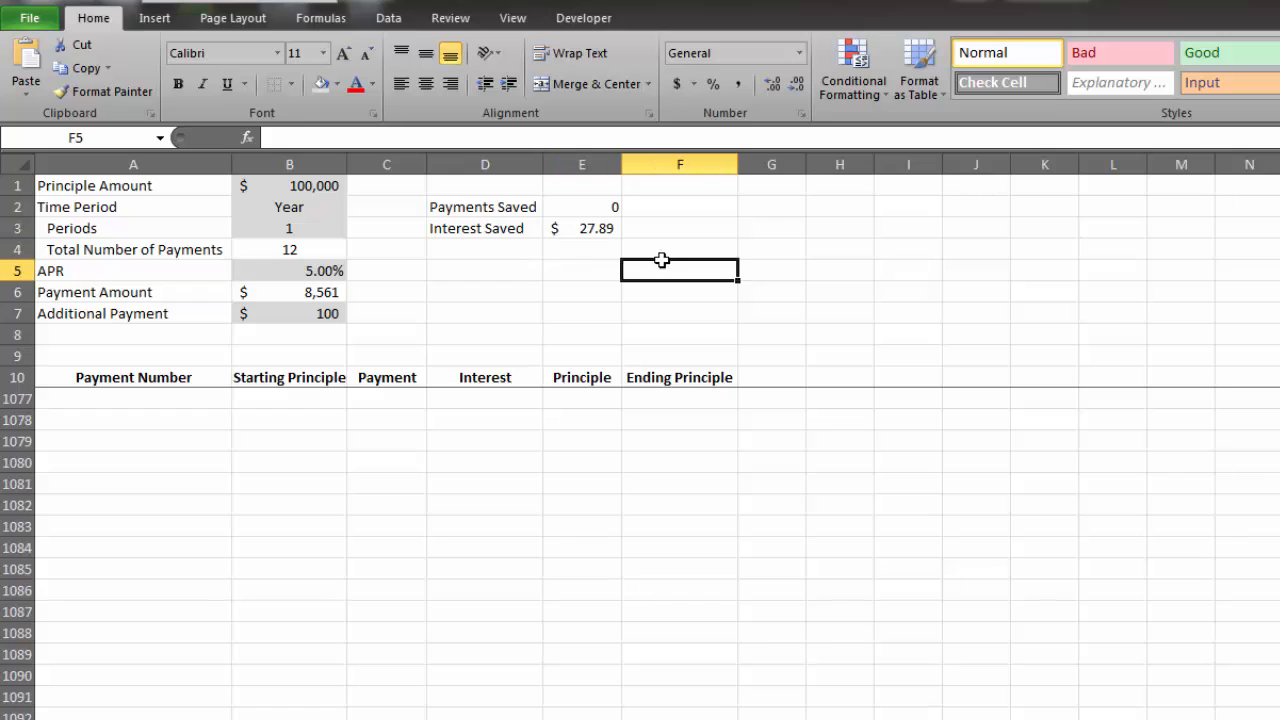
- Format the Interest Saved amount in E3 to show no decimal places
{"action": "left_click", "coordinate": [613, 204]}
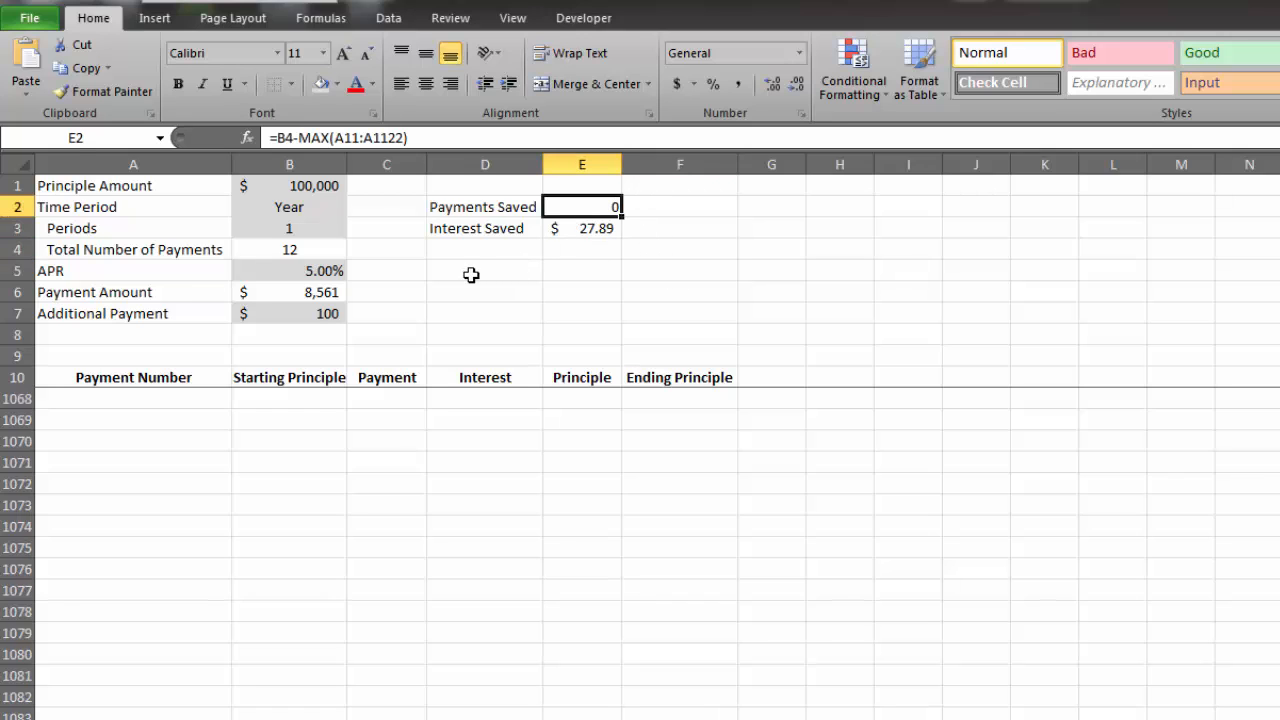
{"action": "left_click_drag", "start_coordinate": [545, 381], "coordinate": [531, 380]}
{"action": "key", "text": "Down"}
{"action": "left_click", "coordinate": [537, 381]}
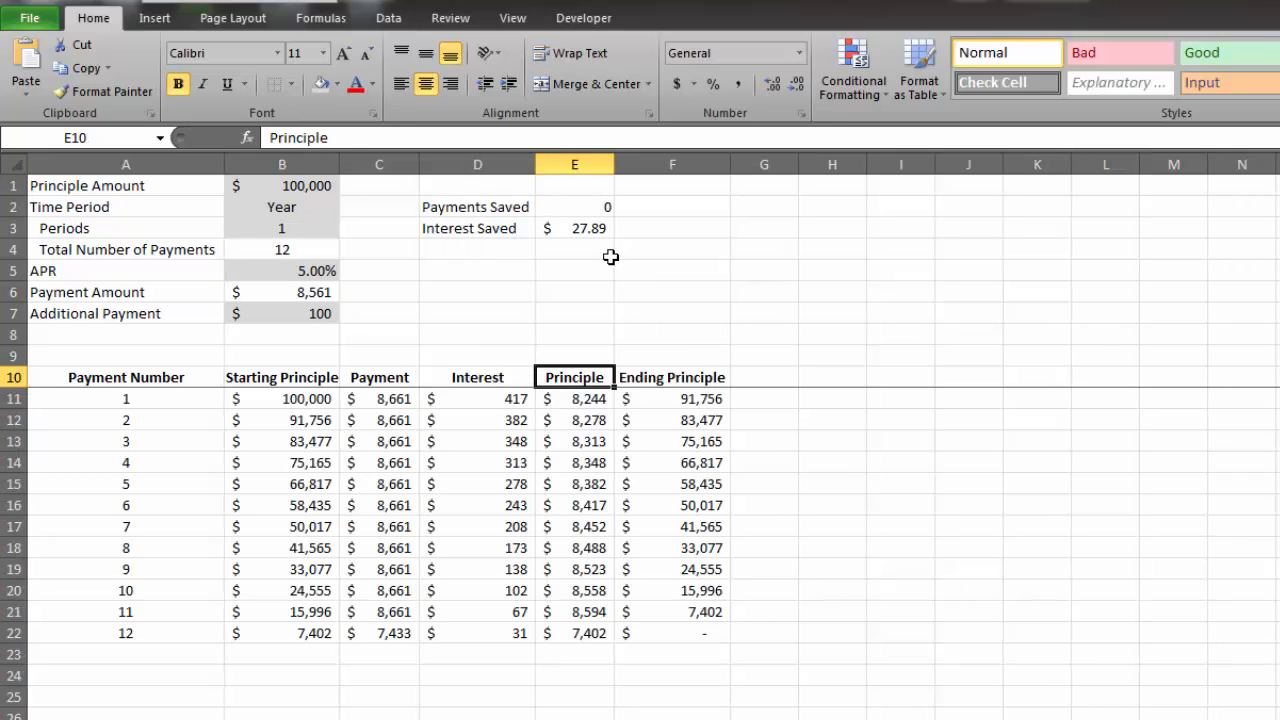
{"action": "left_click", "coordinate": [599, 228]}
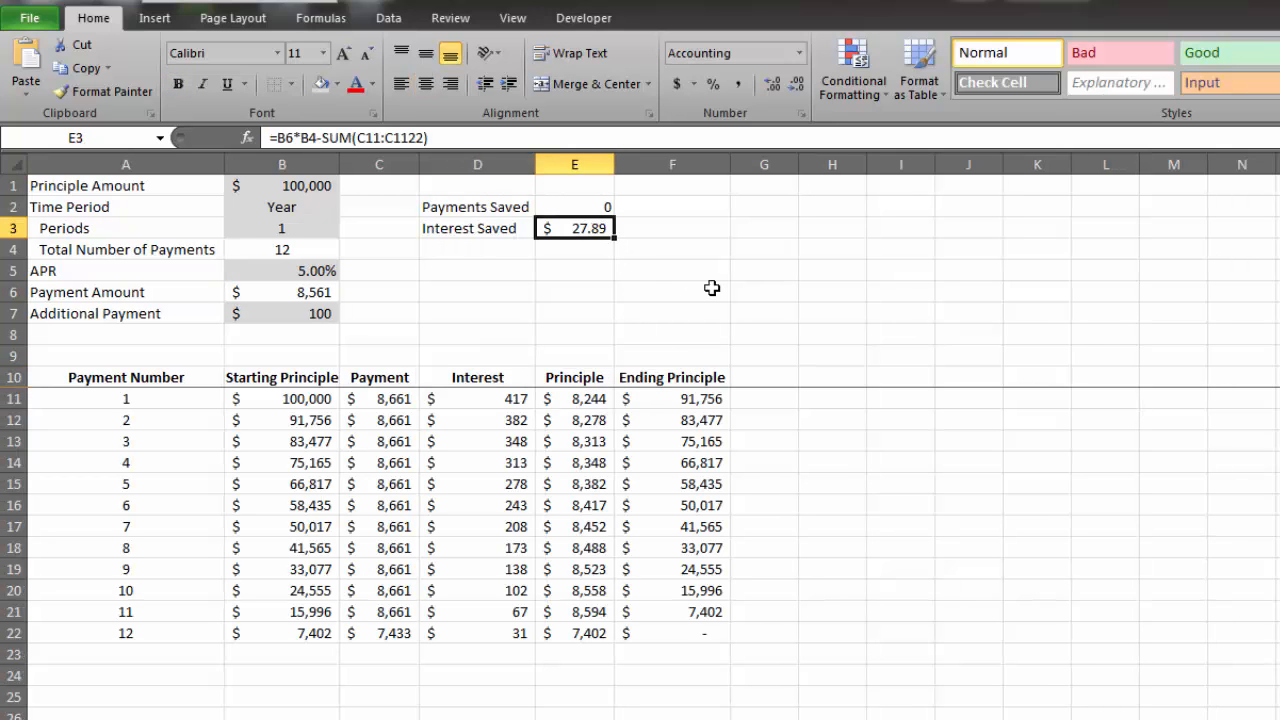
{"action": "left_click", "coordinate": [305, 233]}
{"action": "left_click", "coordinate": [324, 186]}
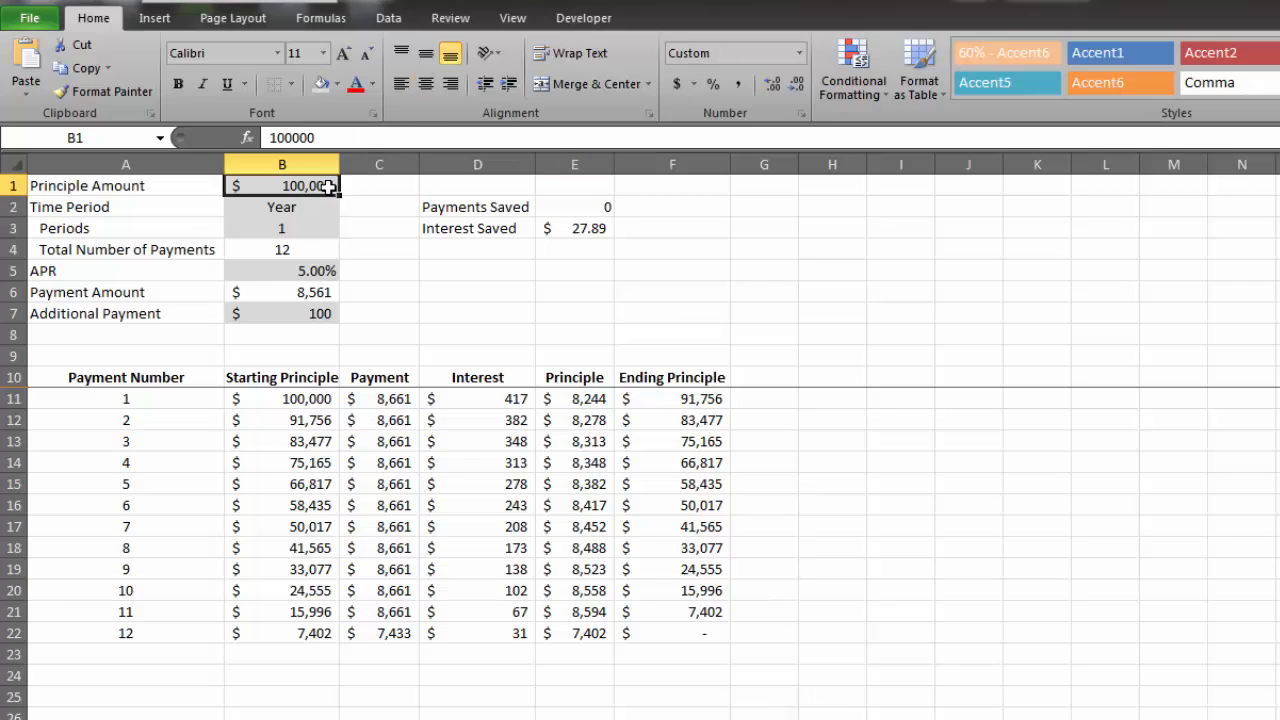
{"action": "left_click", "coordinate": [577, 222]}
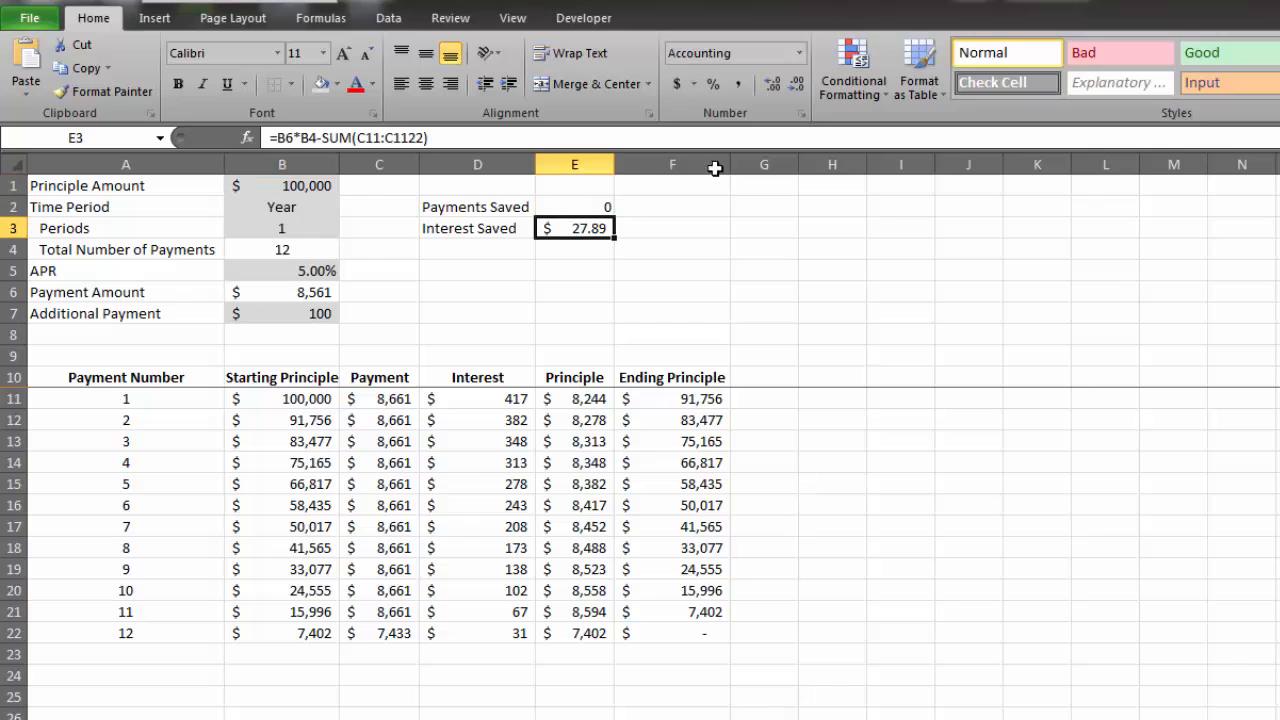
{"action": "left_click", "coordinate": [796, 84]}
{"action": "left_click", "coordinate": [796, 84]}
- Set the Principle Amount in B1 to 300,000 and the Periods in B3 to 30
{"action": "left_click", "coordinate": [284, 180]}
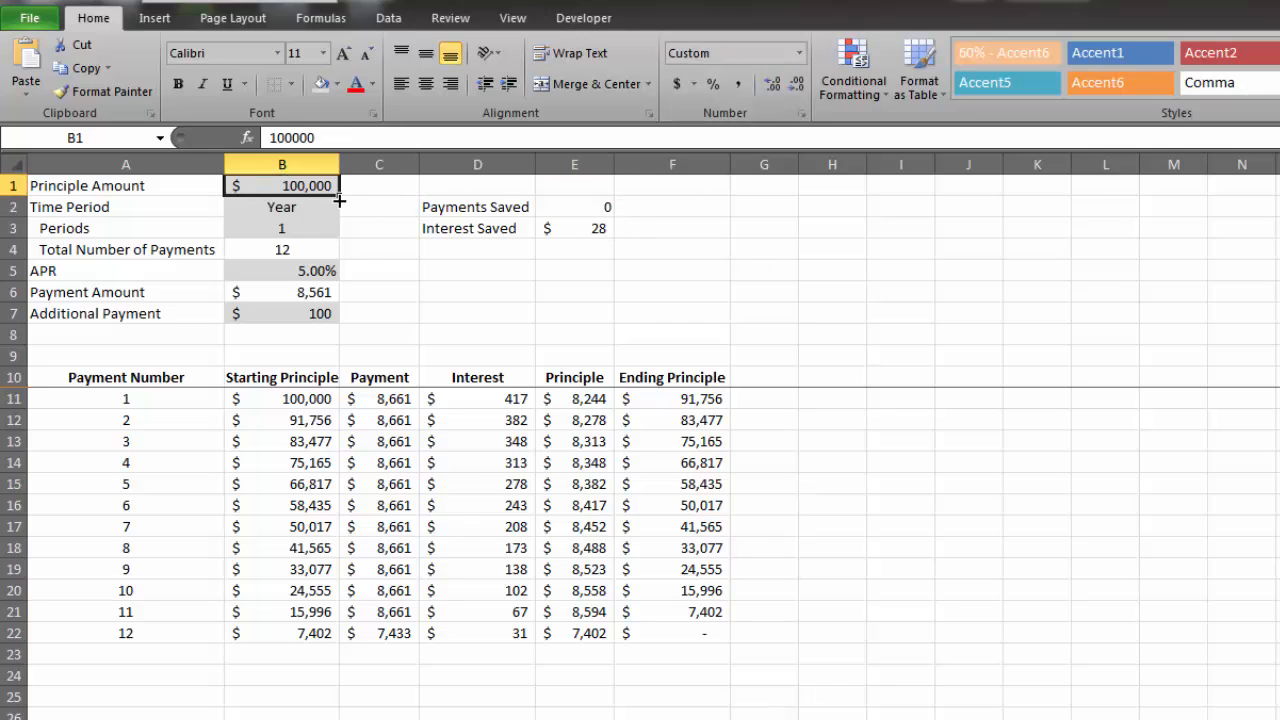
{"action": "type", "text": "300,000"}
{"action": "key", "text": "Return"}
{"action": "key", "text": "Return"}
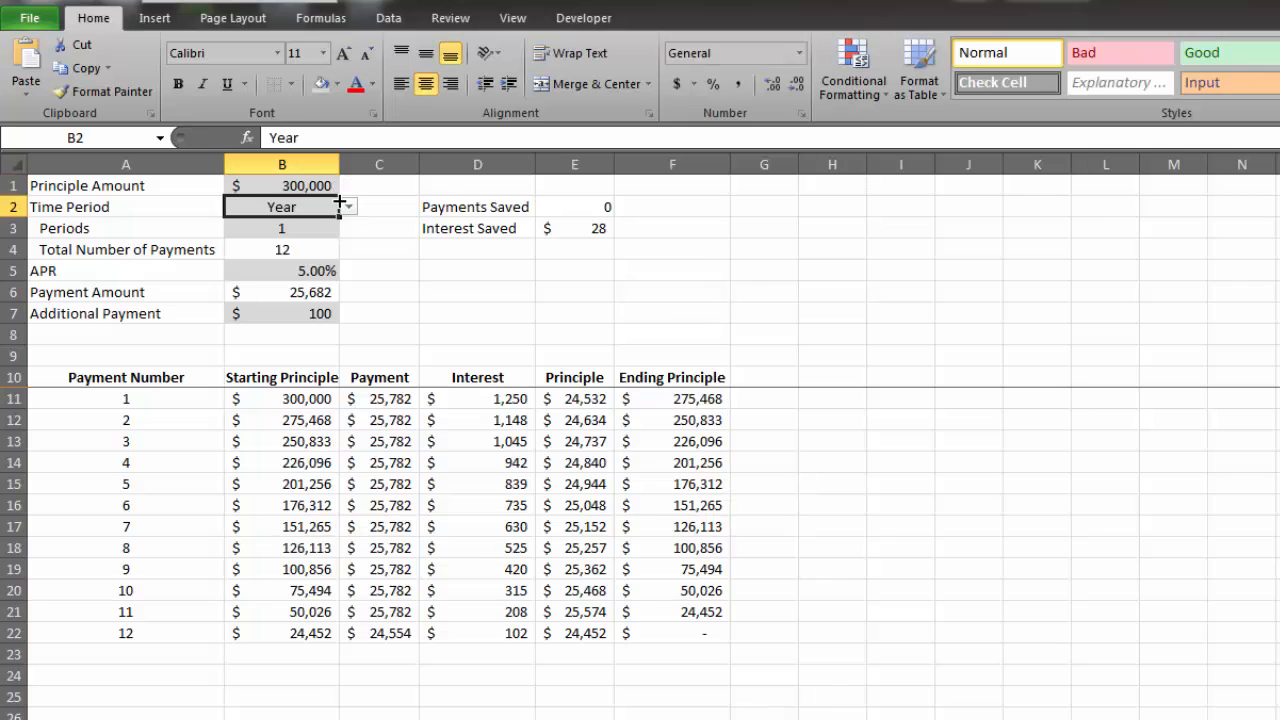
{"action": "type", "text": "30"}
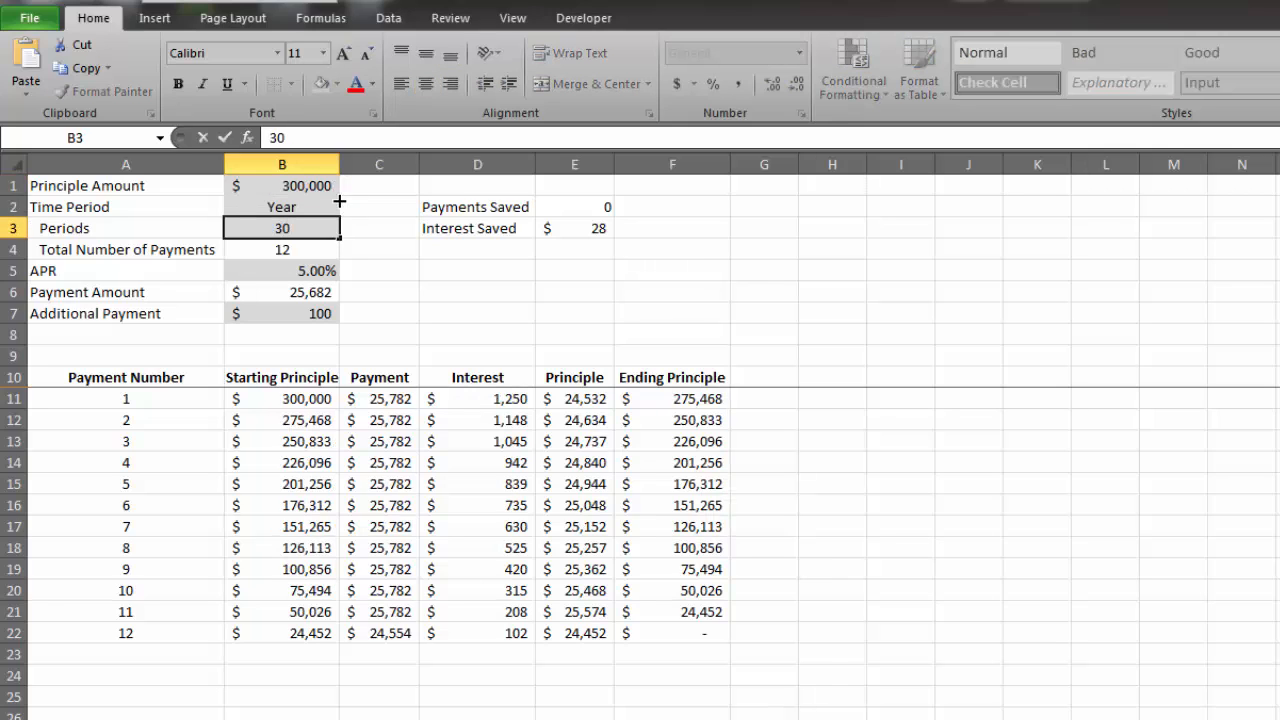
{"action": "key", "text": "Return"}
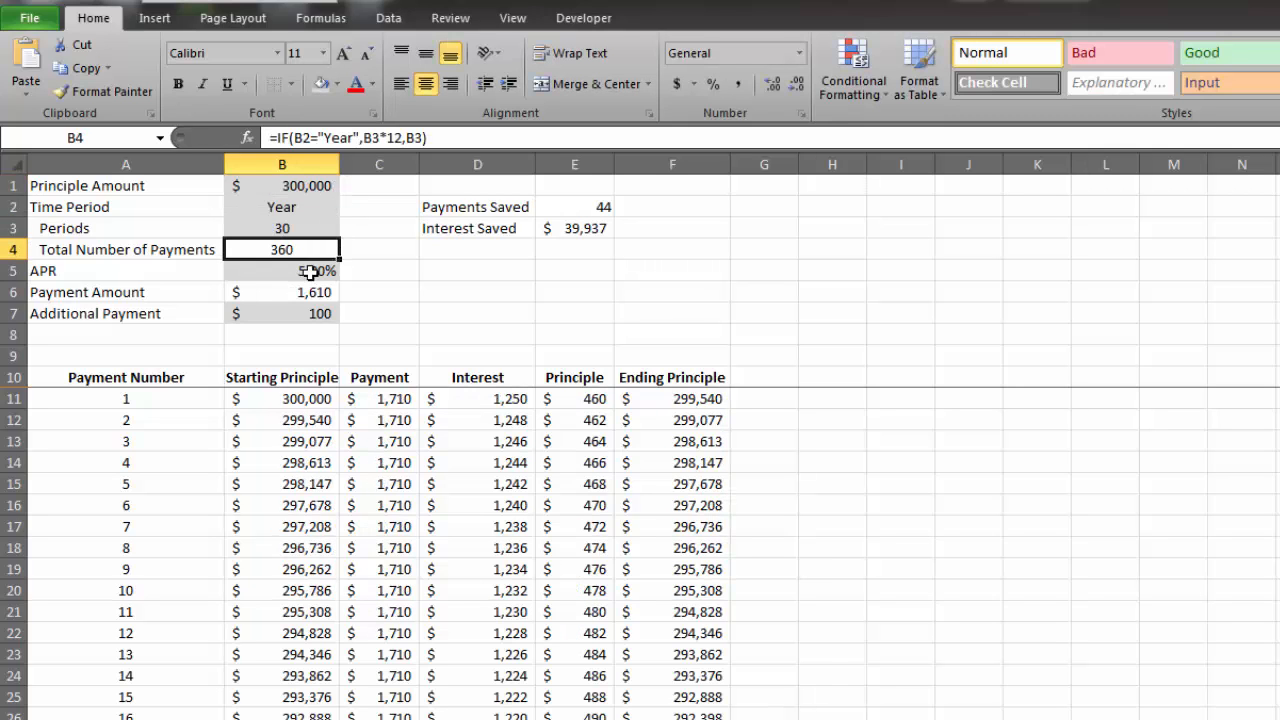
- Examine the Additional Payment's effect on Payments Saved in E2, Interest Saved in E3 and the payment schedule
{"action": "left_click", "coordinate": [306, 316]}
{"action": "left_click", "coordinate": [598, 232]}
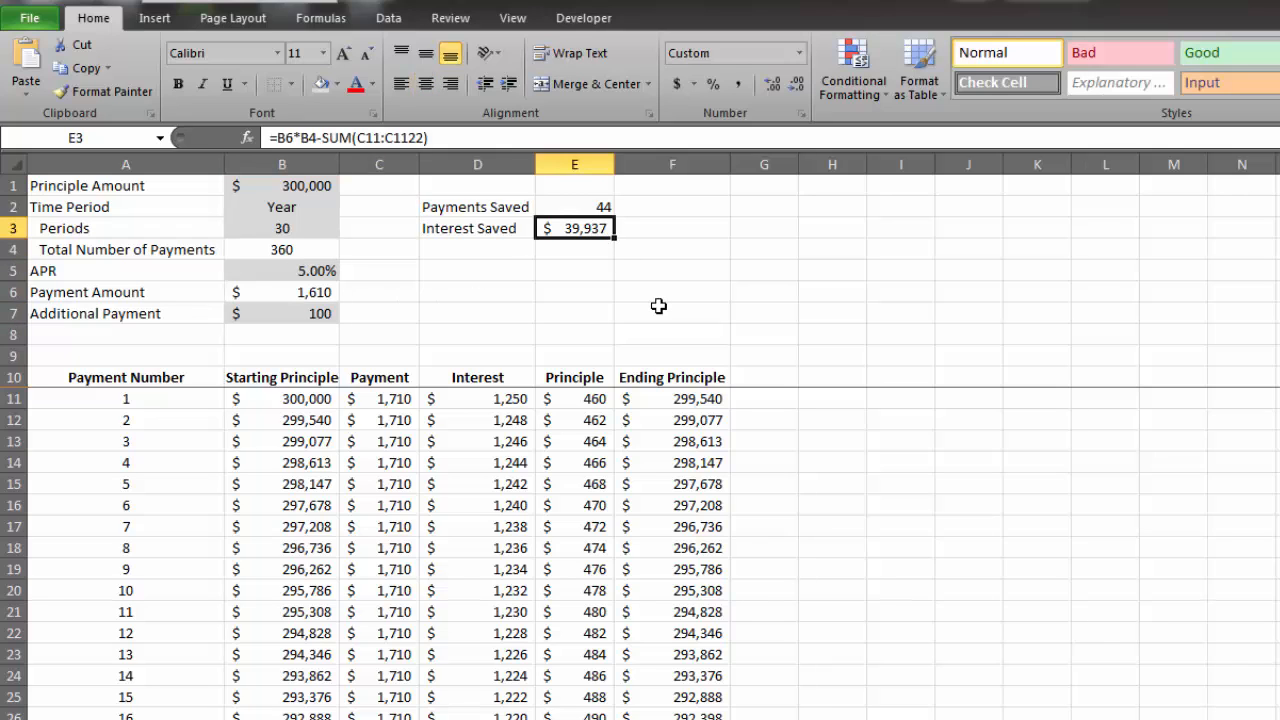
{"action": "left_click", "coordinate": [586, 205]}
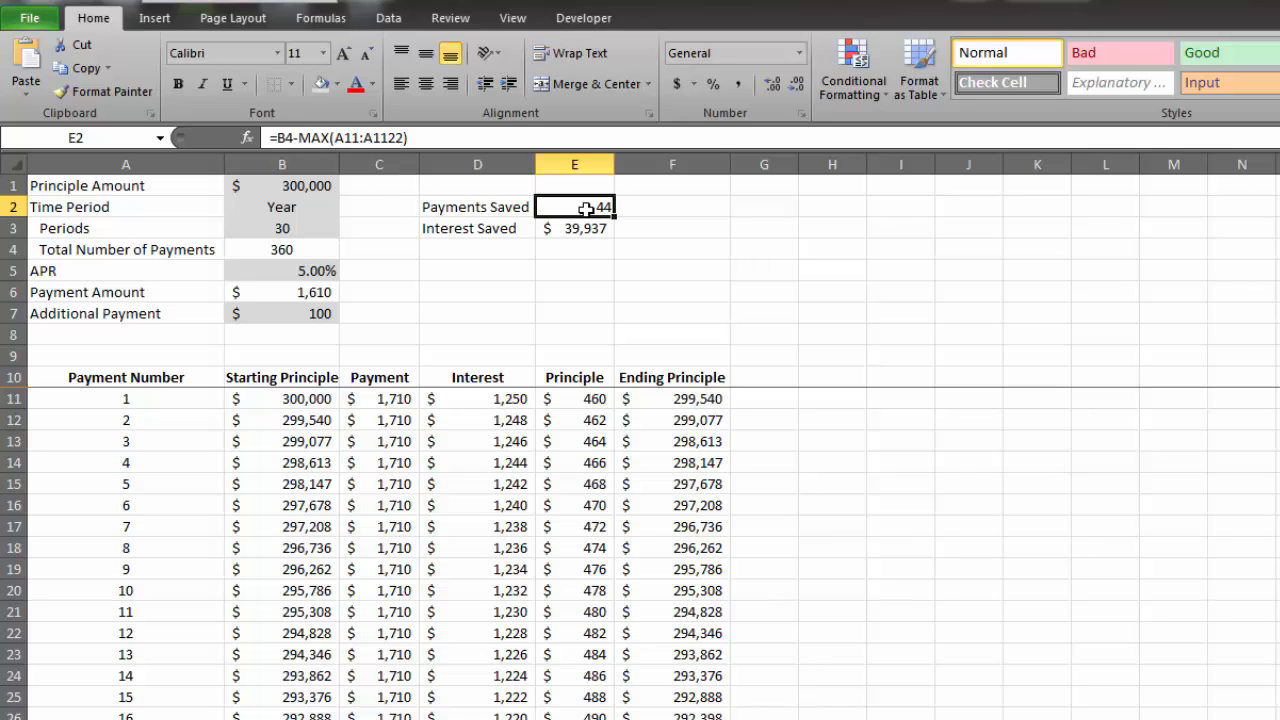
{"action": "left_click", "coordinate": [576, 231]}
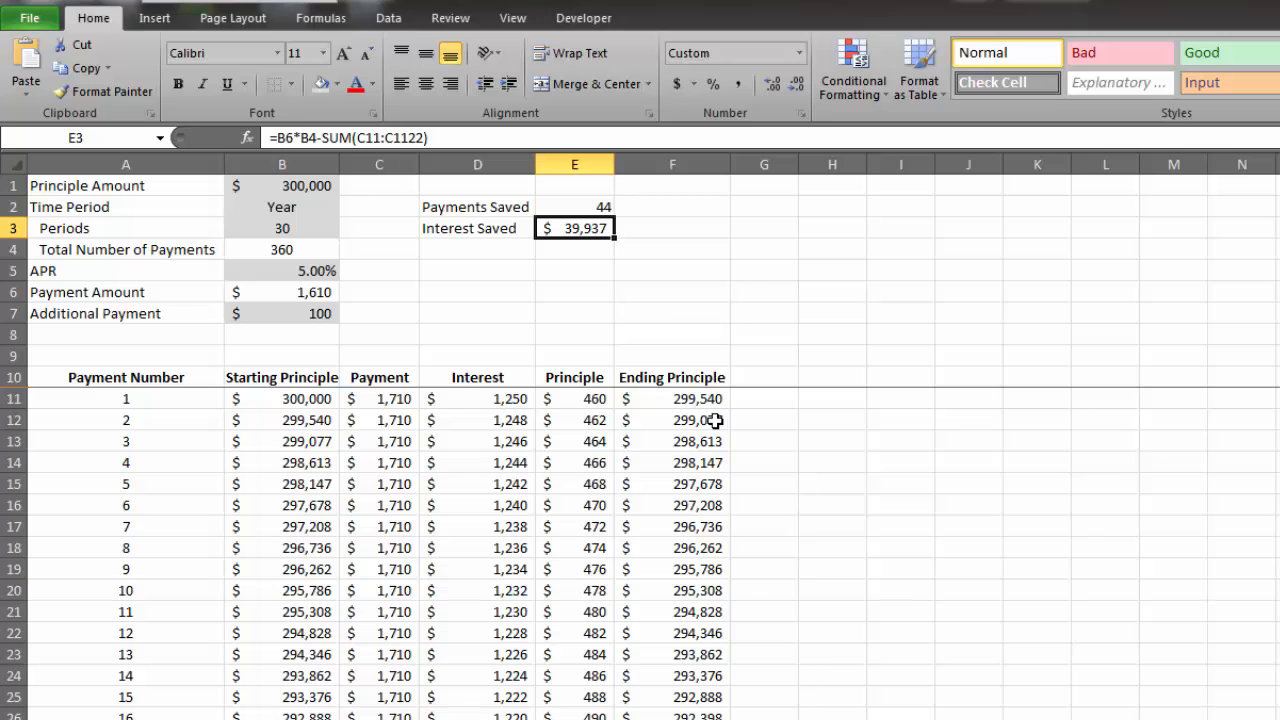
{"action": "scroll", "coordinate": [620, 435], "scroll_direction": "down", "scroll_amount": 3}
{"action": "scroll", "coordinate": [598, 450], "scroll_direction": "up", "scroll_amount": 3}
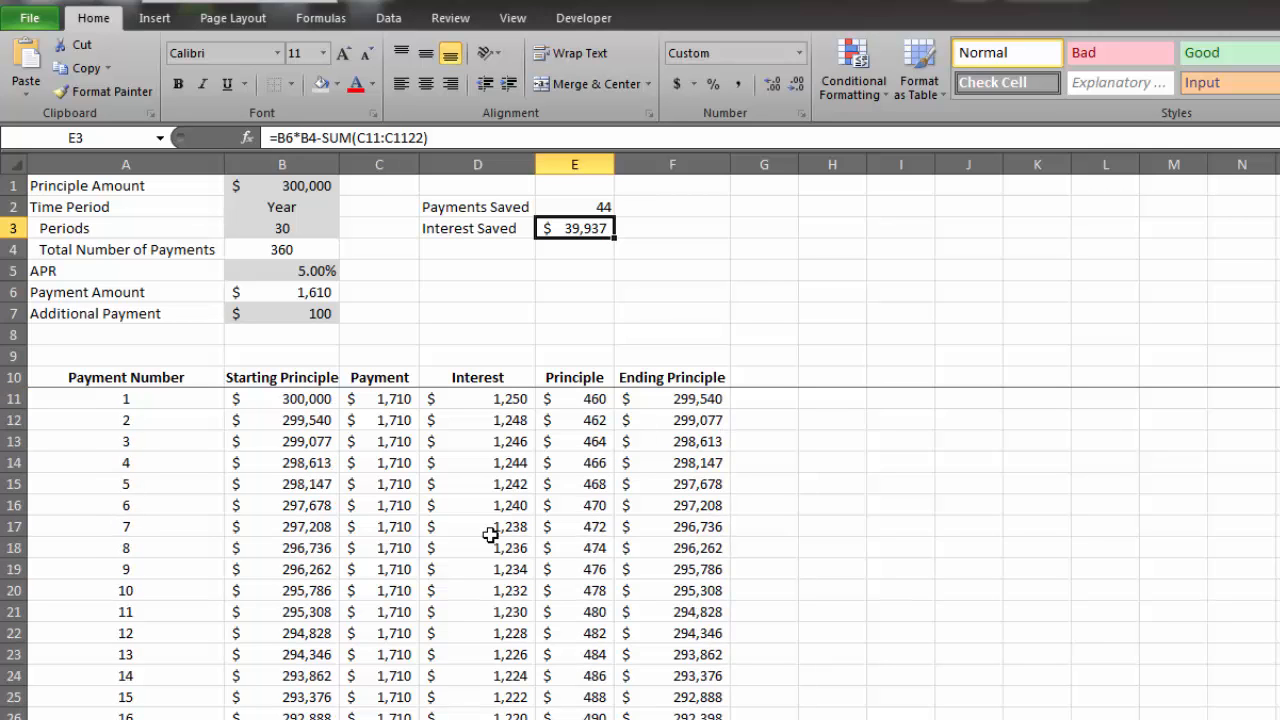